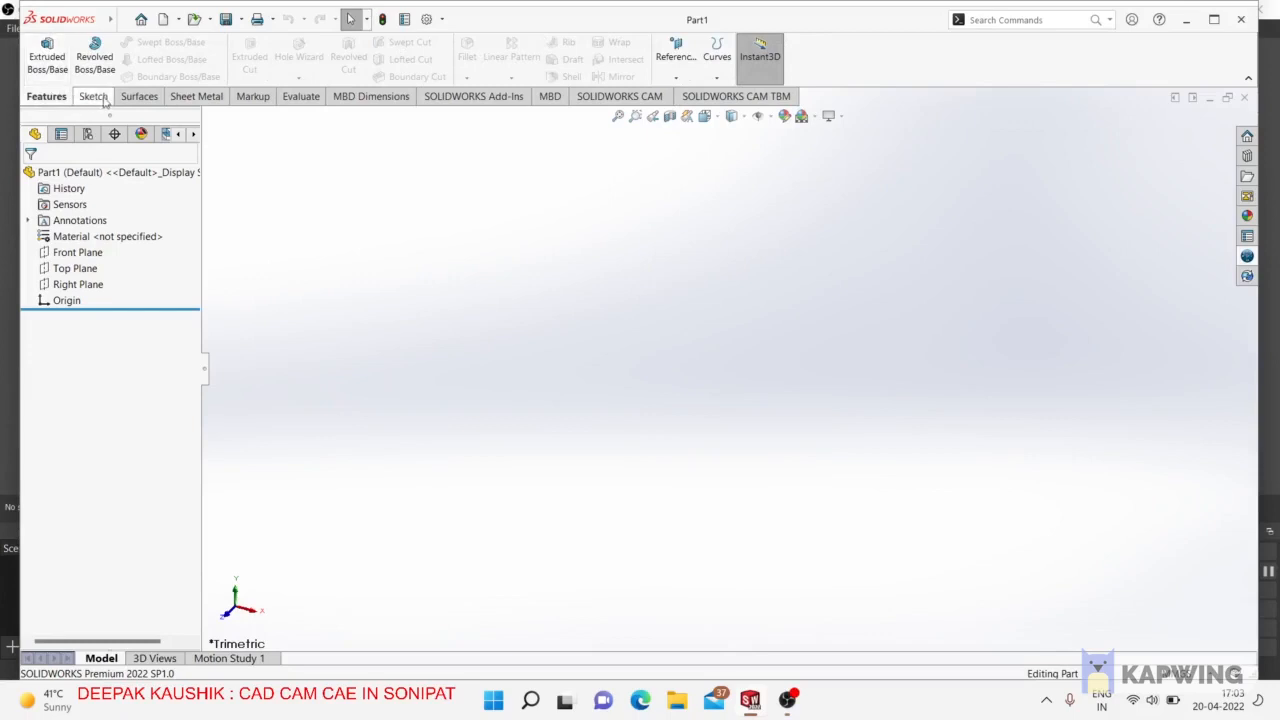
# Sketch a center rectangle about 156 by 94 mm on the Front Plane, centred on the origin.
pyautogui.click(102, 98)
pyautogui.click(40, 50)
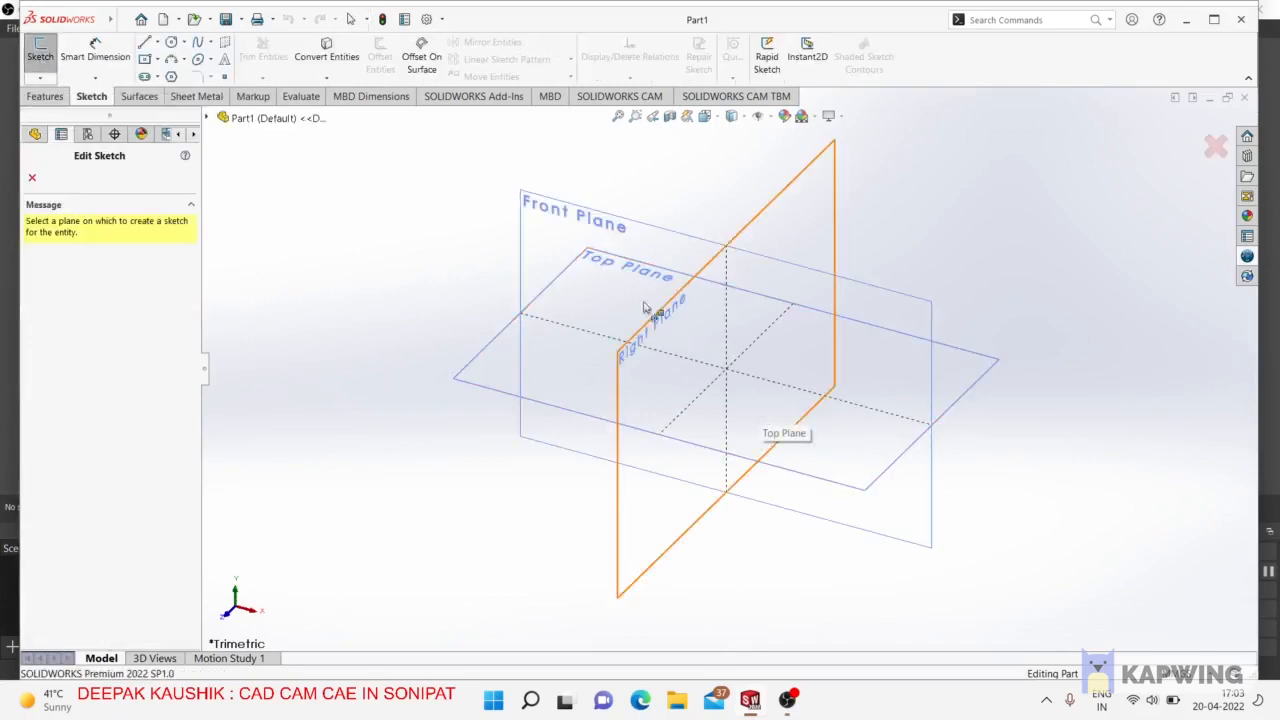
pyautogui.click(549, 220)
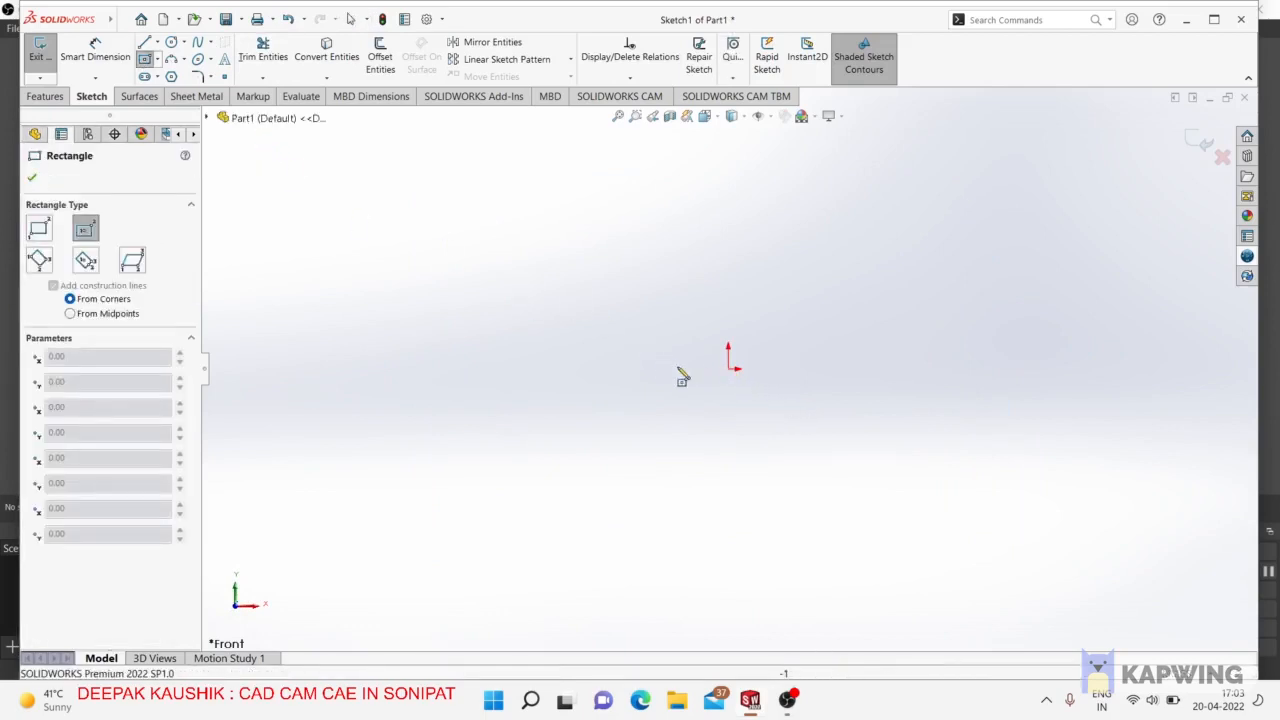
pyautogui.click(729, 368)
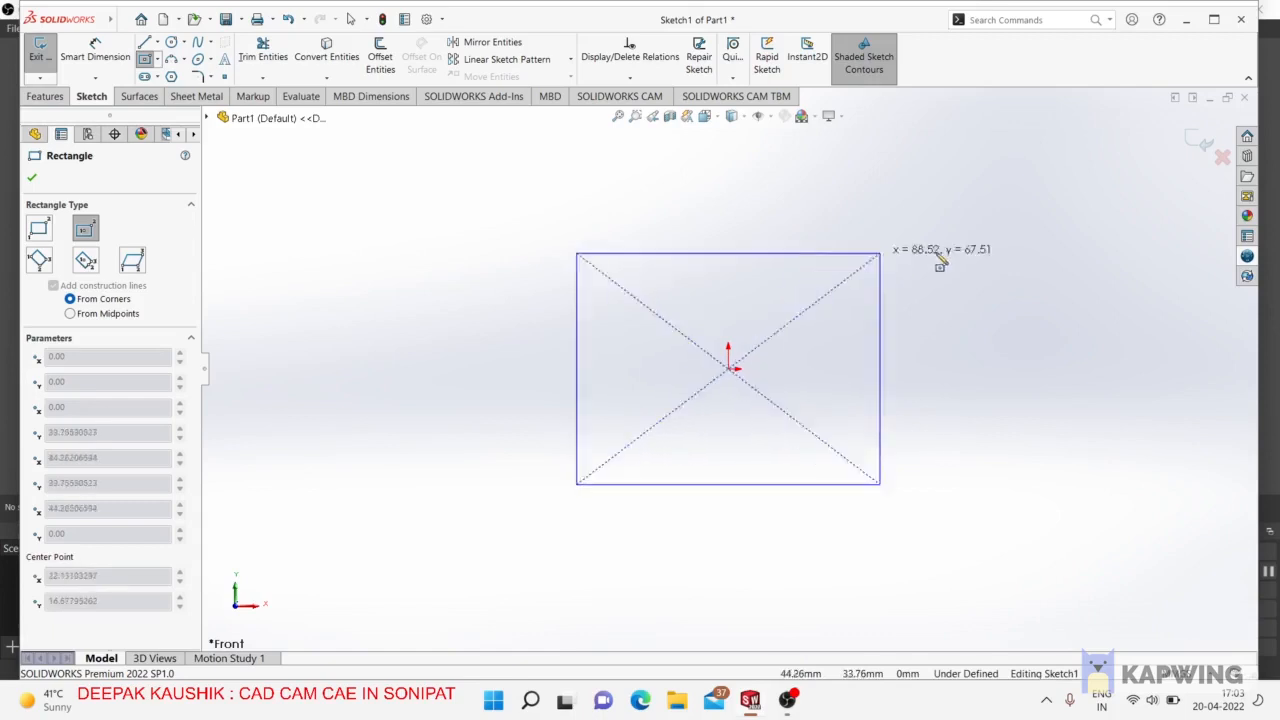
pyautogui.click(996, 209)
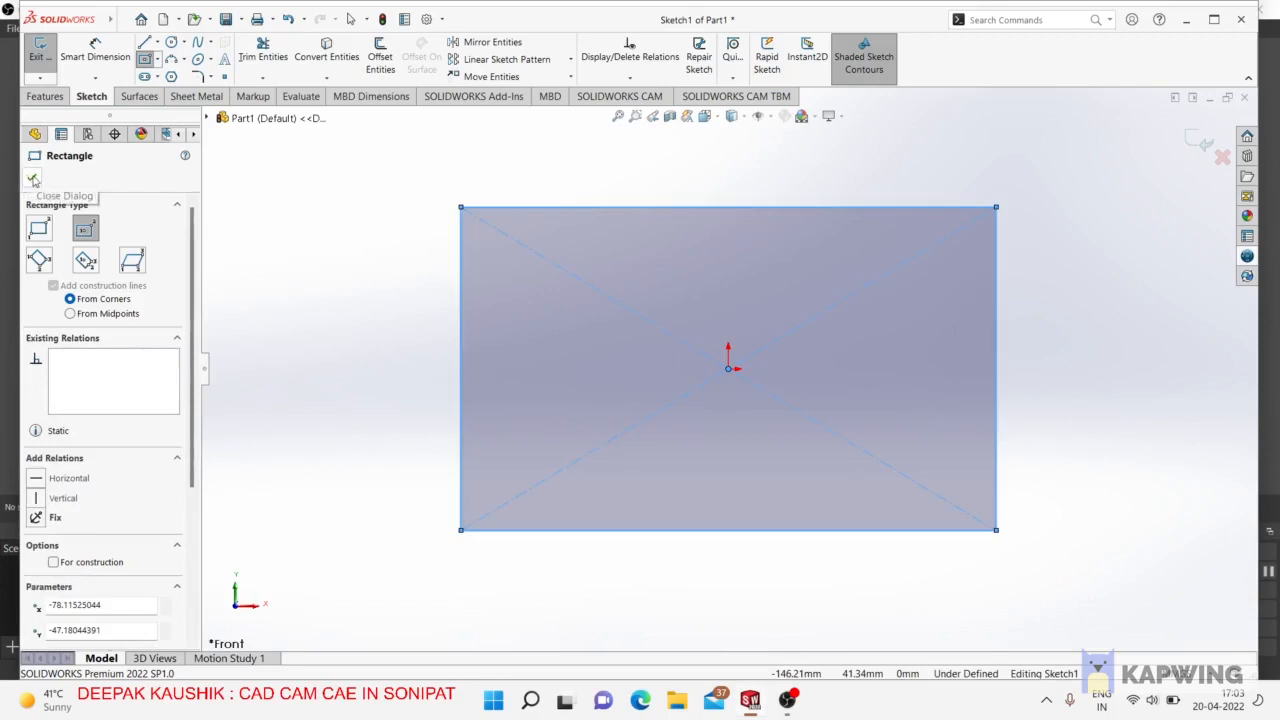
pyautogui.click(33, 178)
pyautogui.scroll(-3, 621, 268)
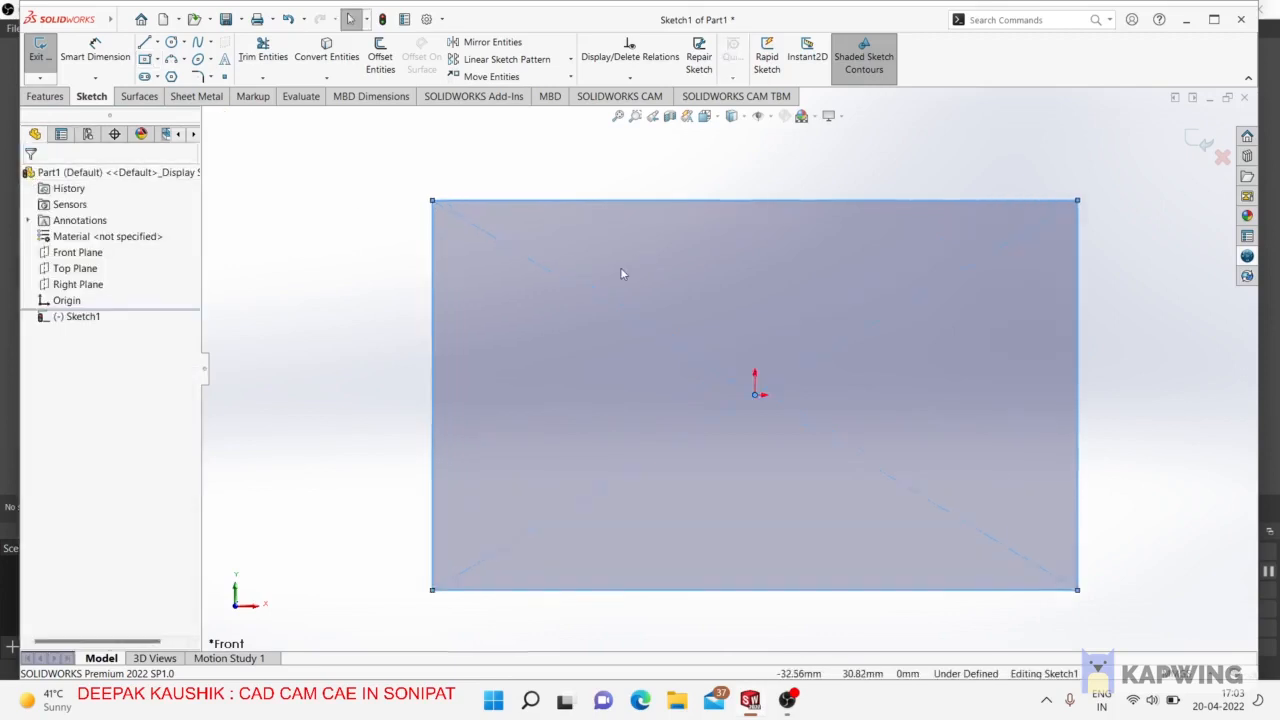
pyautogui.scroll(5, 621, 269)
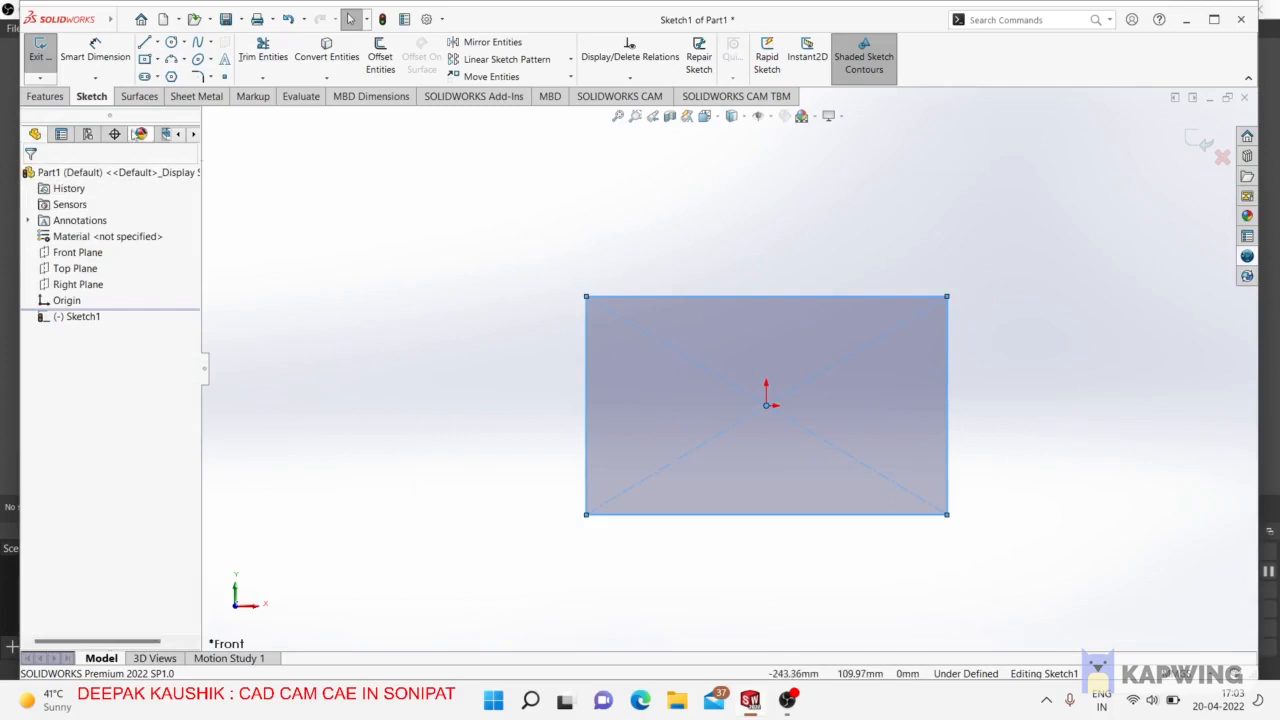
# Create a 1 mm thick sheet metal base flange from the rectangle sketch.
pyautogui.click(198, 97)
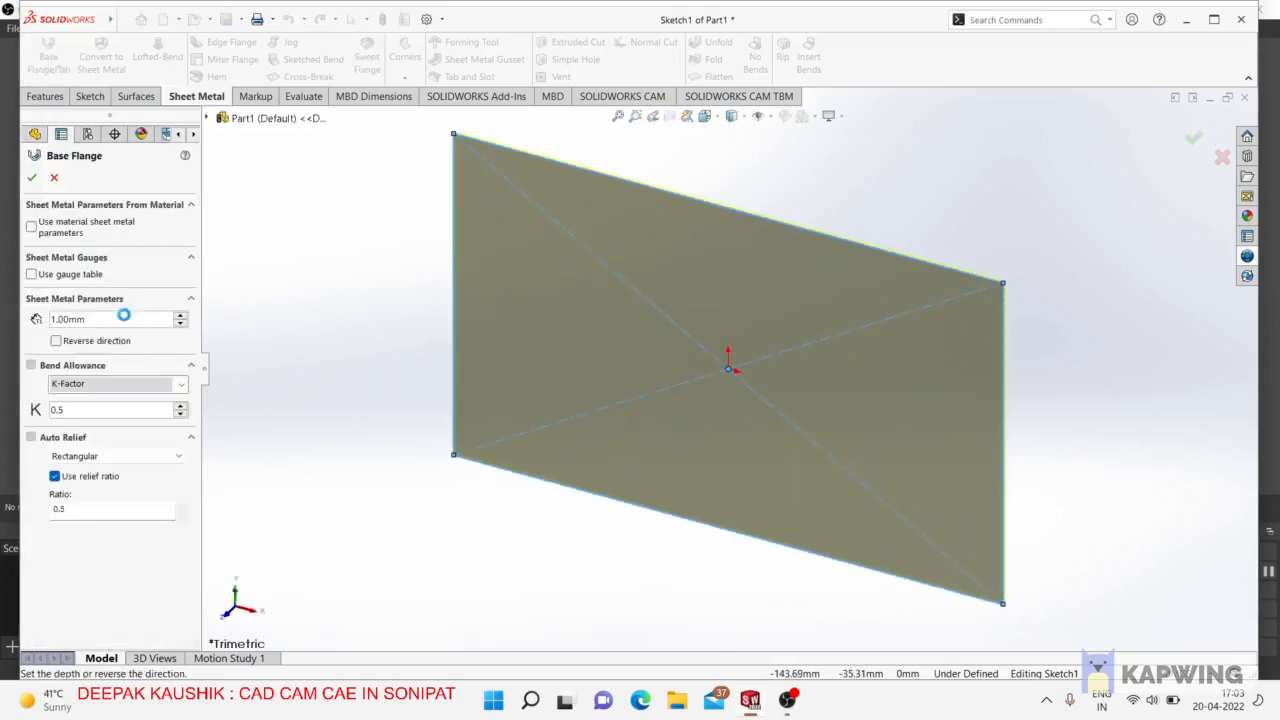
pyautogui.click(31, 178)
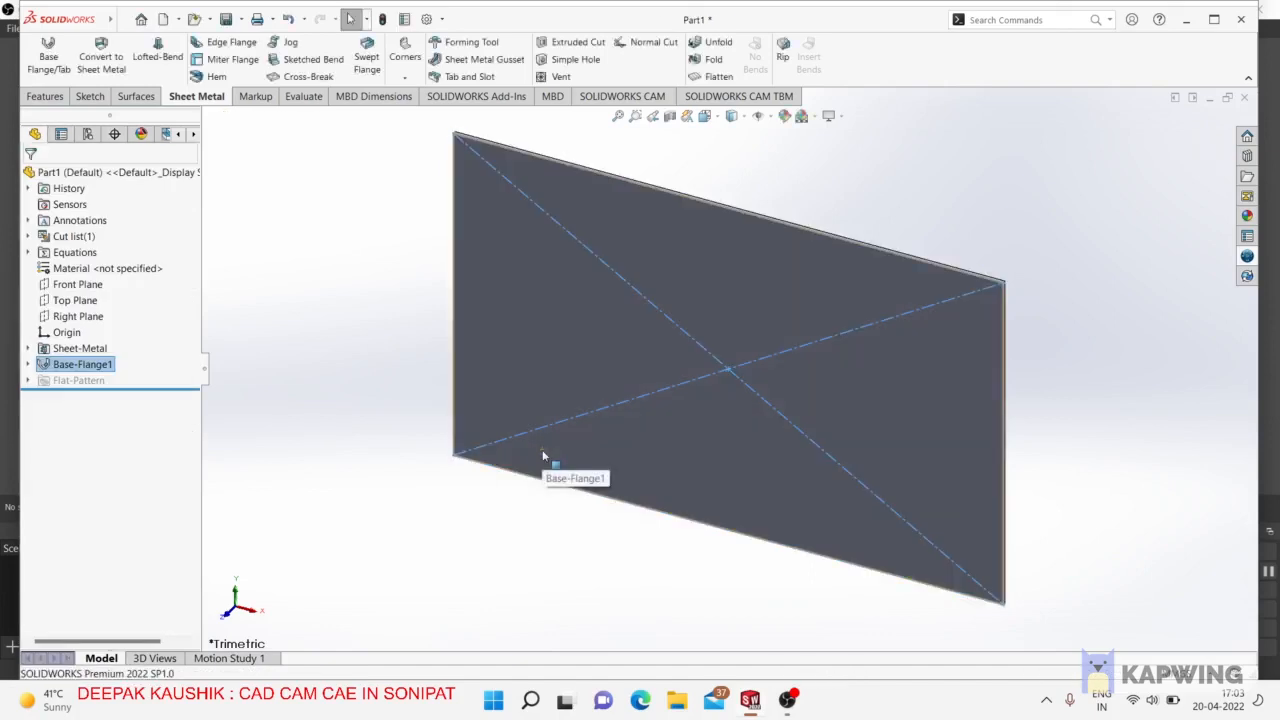
pyautogui.click(1099, 443)
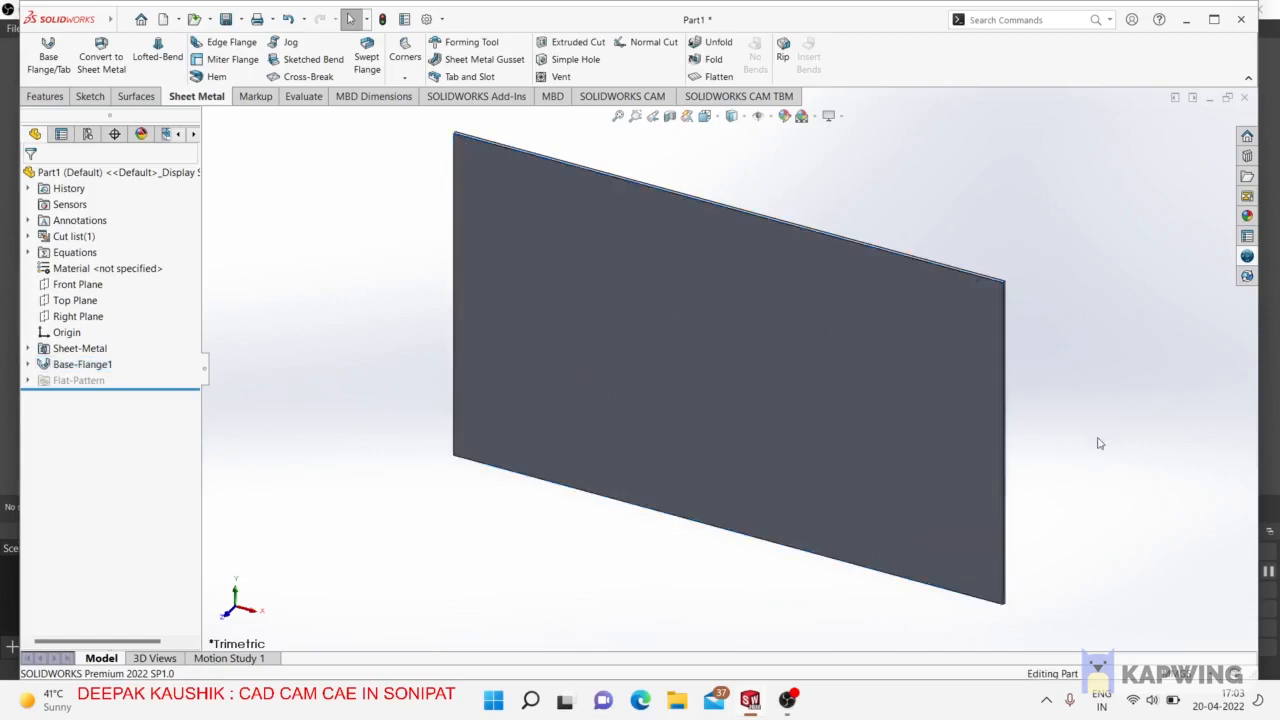
# Start a new sketch on the narrow side face along one long edge of the plate.
pyautogui.moveTo(1068, 366); pyautogui.dragTo(838, 356, button='middle')
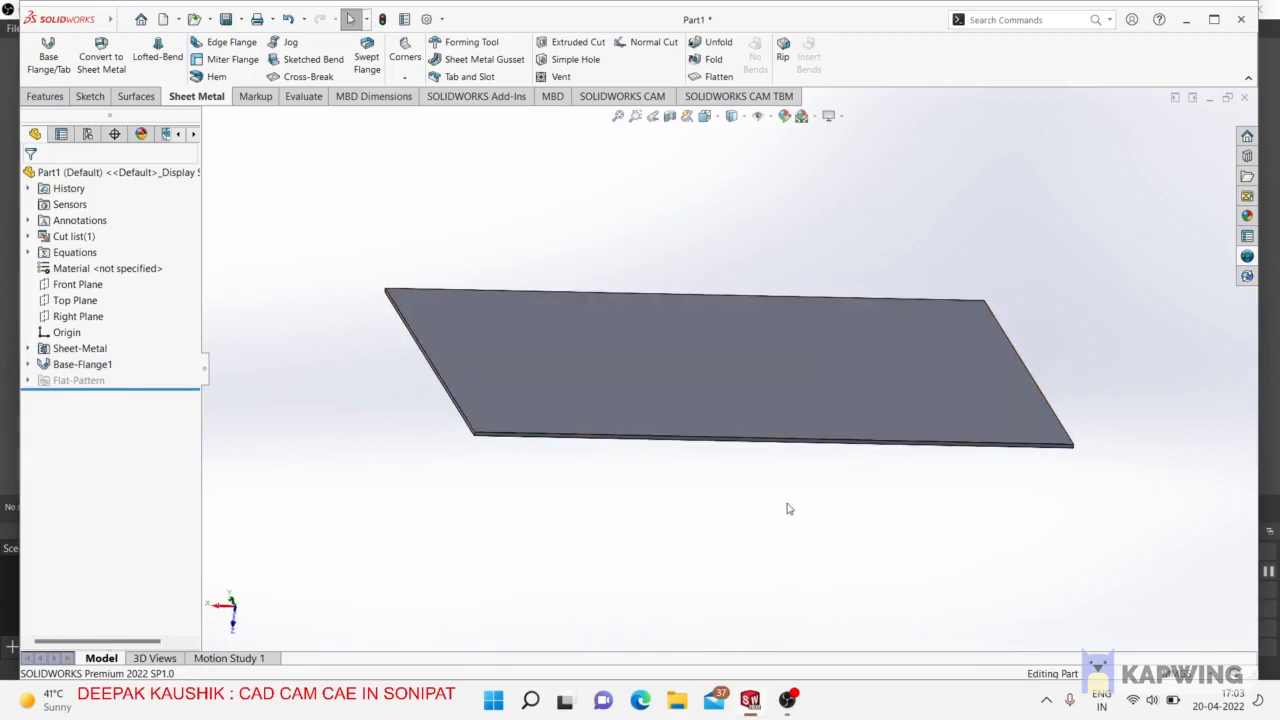
pyautogui.scroll(2, 789, 509)
pyautogui.scroll(-2, 580, 438)
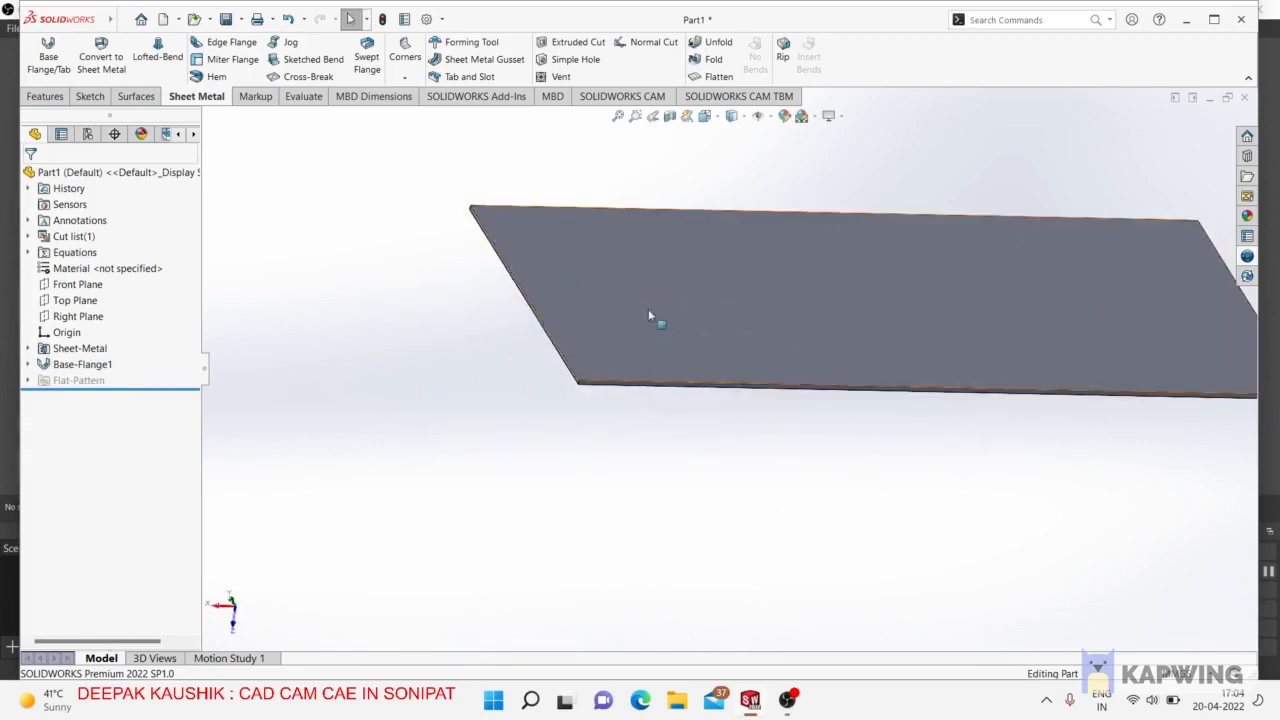
pyautogui.scroll(-2, 654, 323)
pyautogui.scroll(-2, 584, 487)
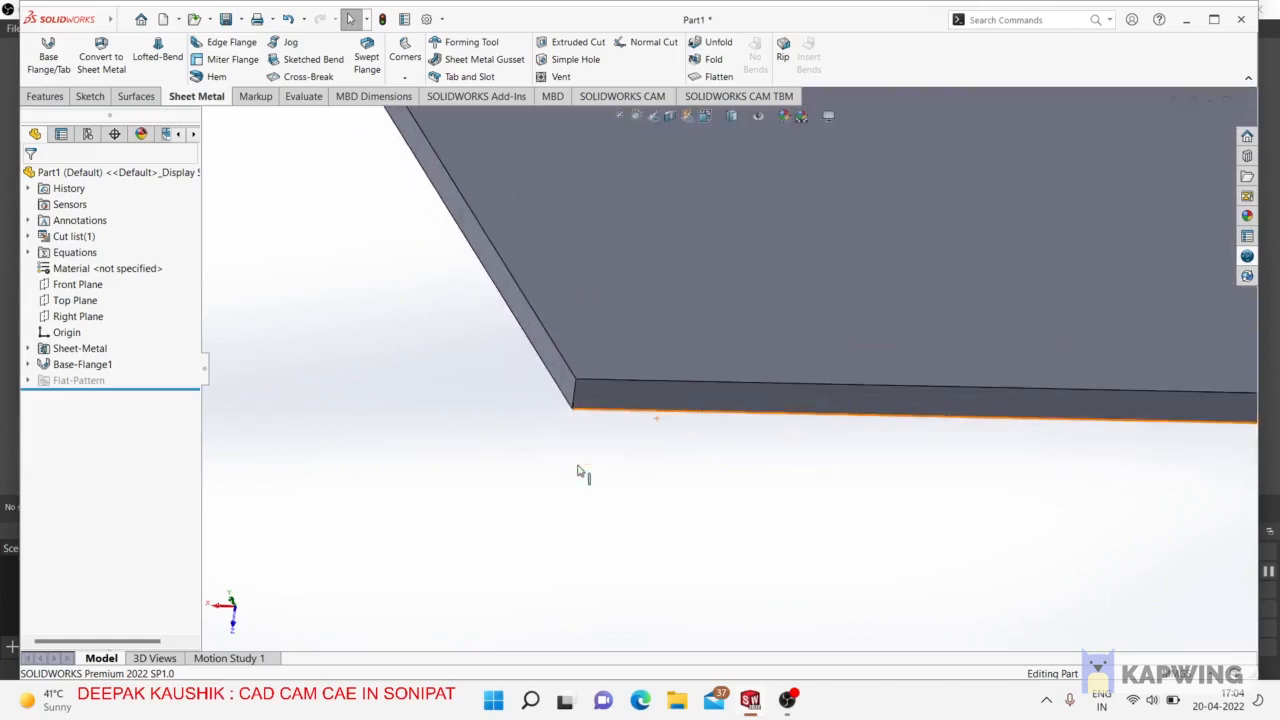
pyautogui.click(604, 399)
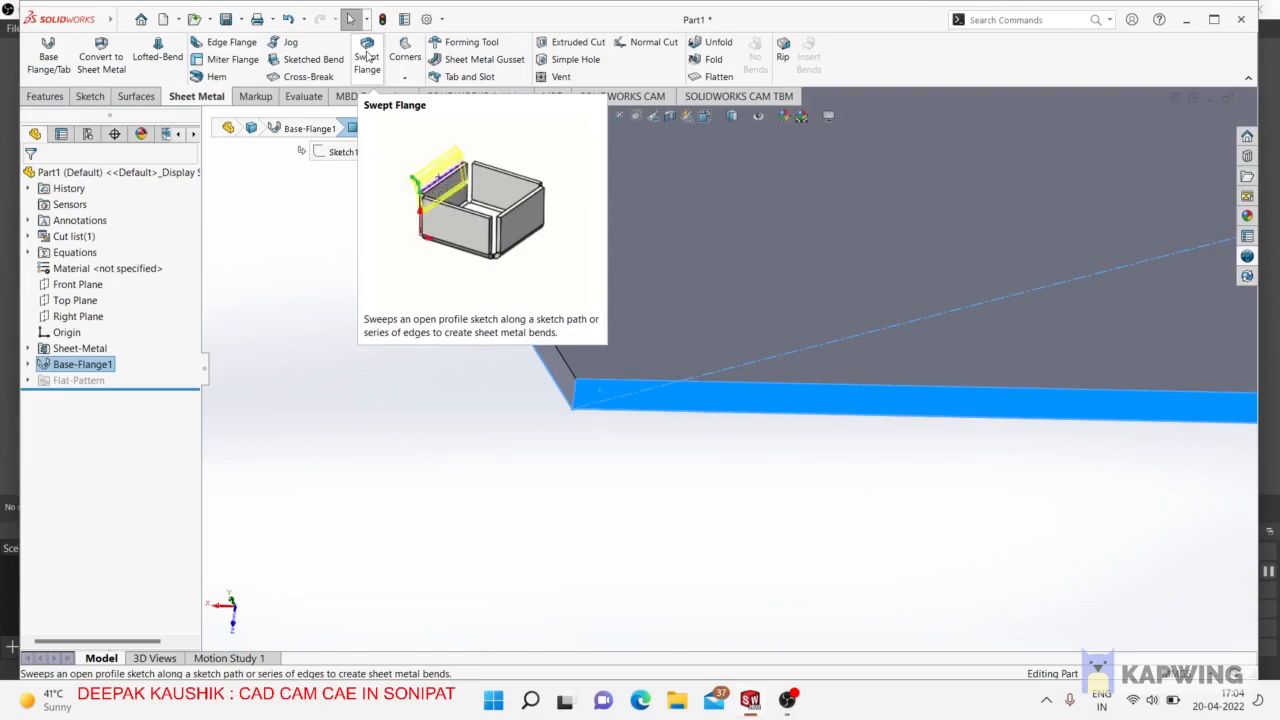
pyautogui.scroll(4, 537, 291)
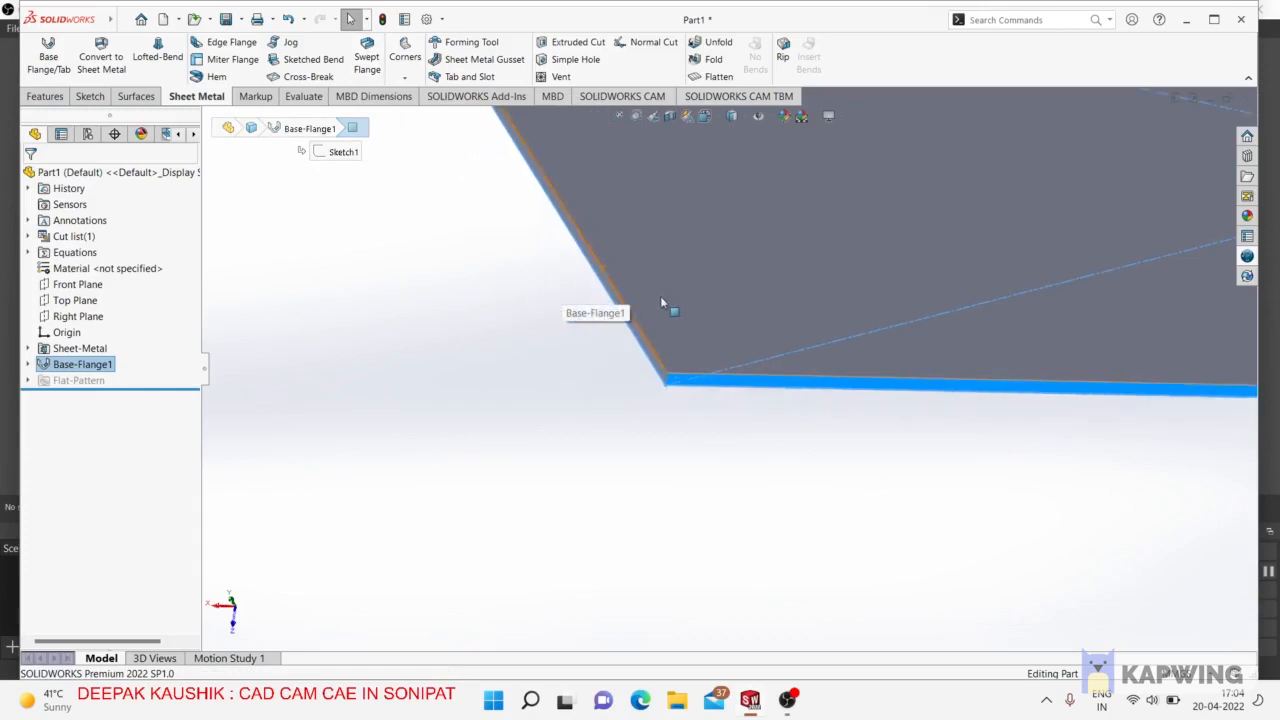
pyautogui.scroll(3, 557, 360)
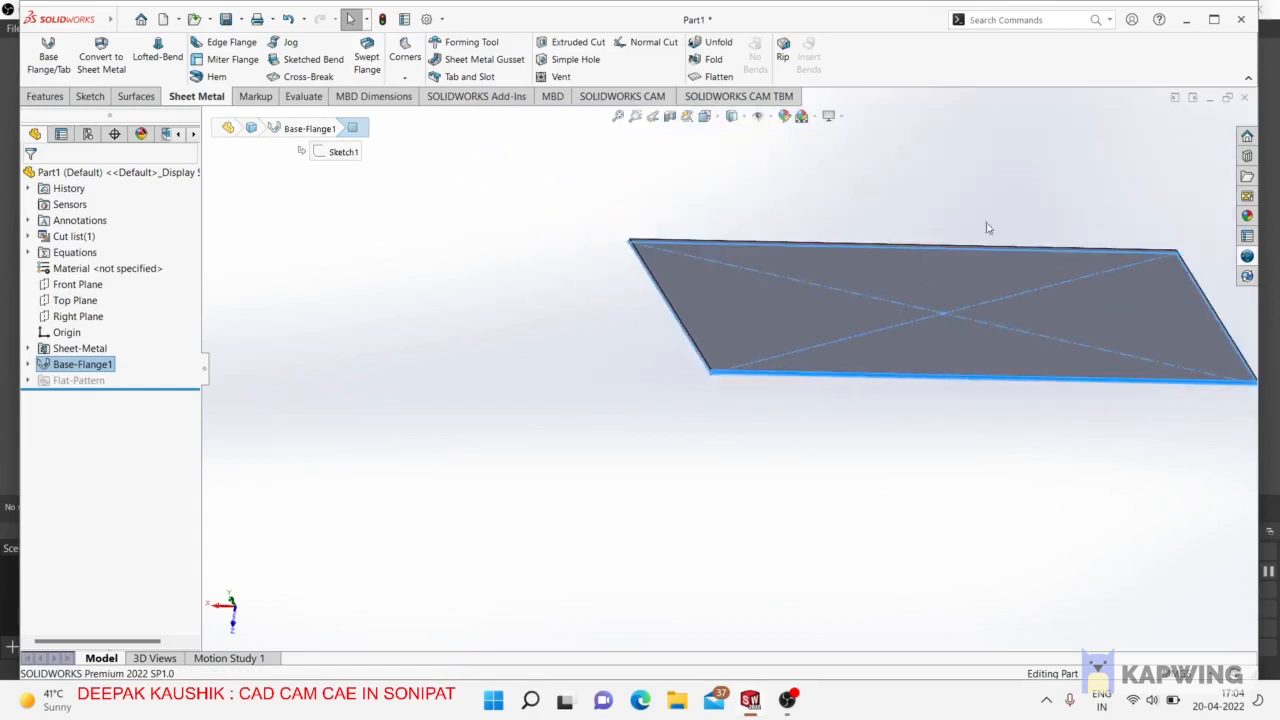
pyautogui.scroll(-3, 1002, 219)
pyautogui.scroll(3, 744, 236)
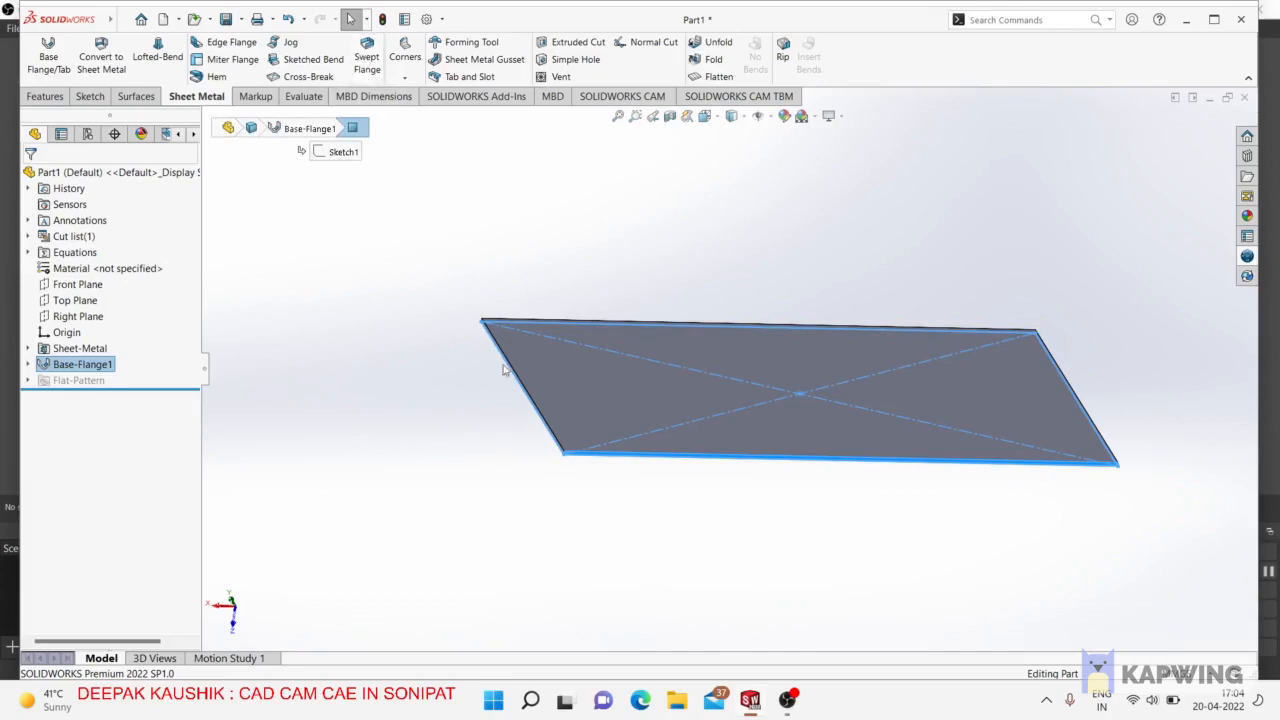
pyautogui.scroll(-5, 586, 451)
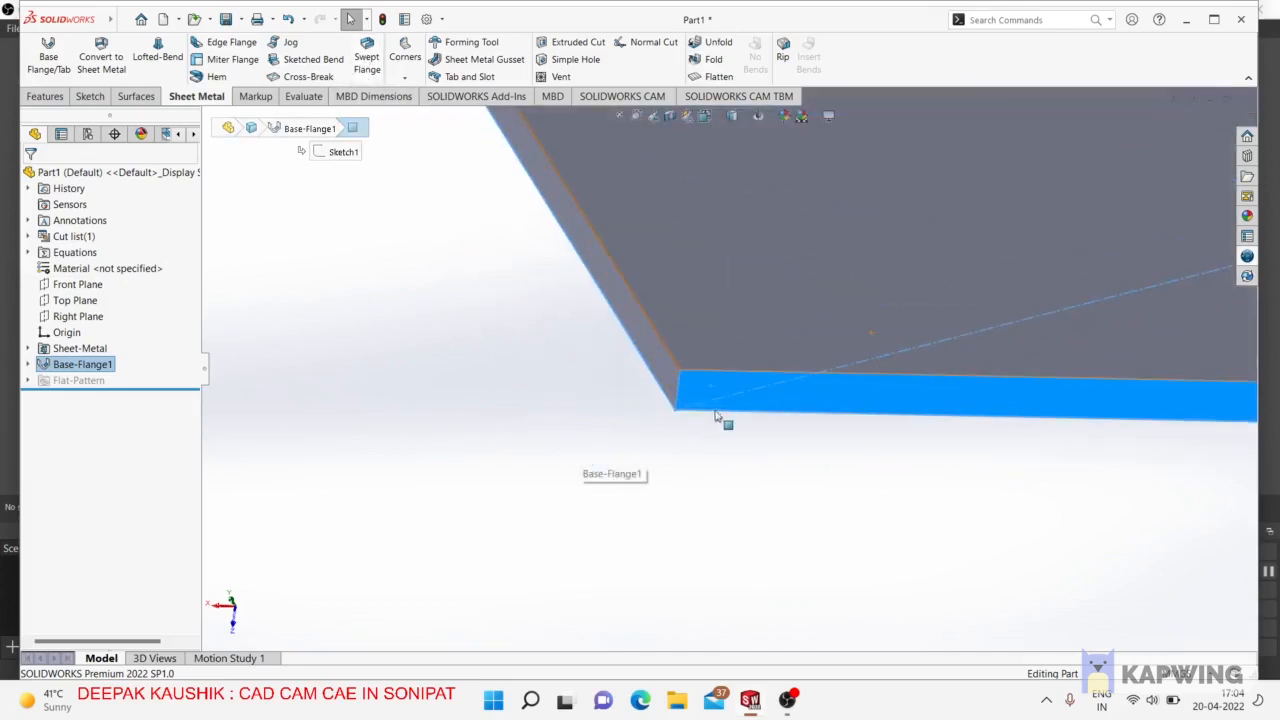
pyautogui.click(91, 96)
pyautogui.click(39, 50)
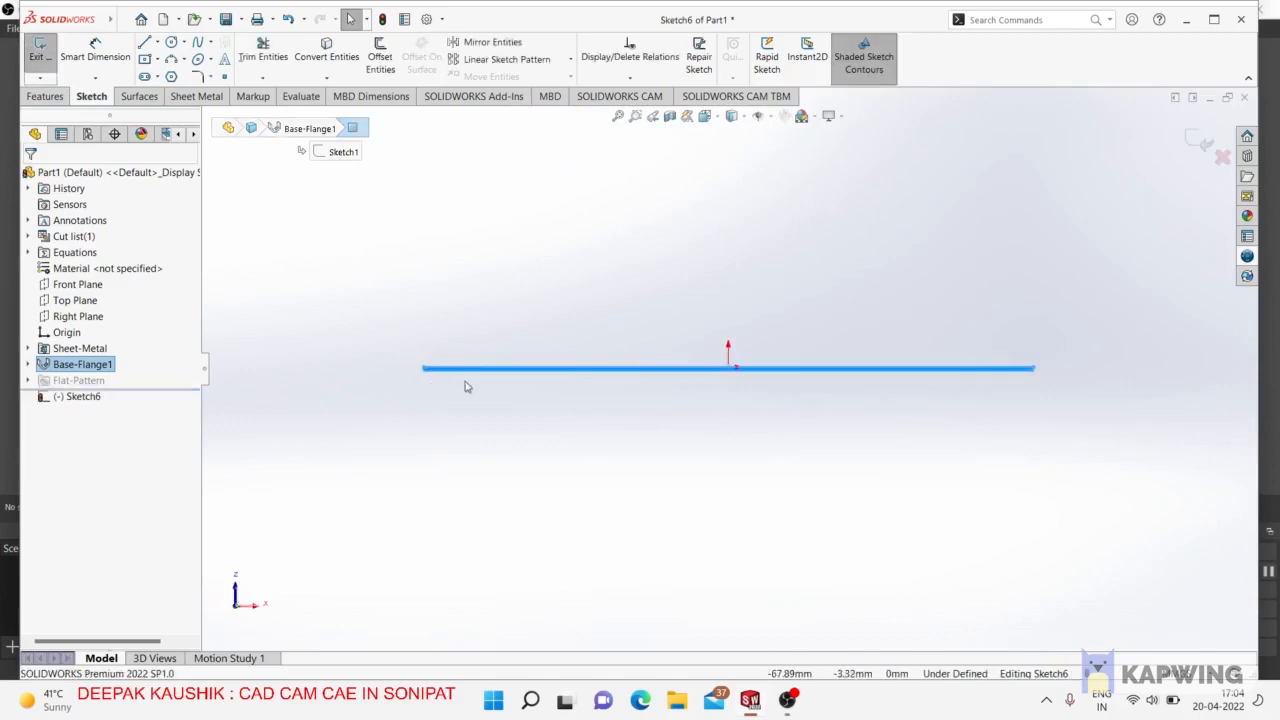
# Sketch an open two-segment line profile rising from the plate's upper end corner and bending outward away from the plate.
pyautogui.scroll(2, 604, 436)
pyautogui.scroll(-3, 494, 266)
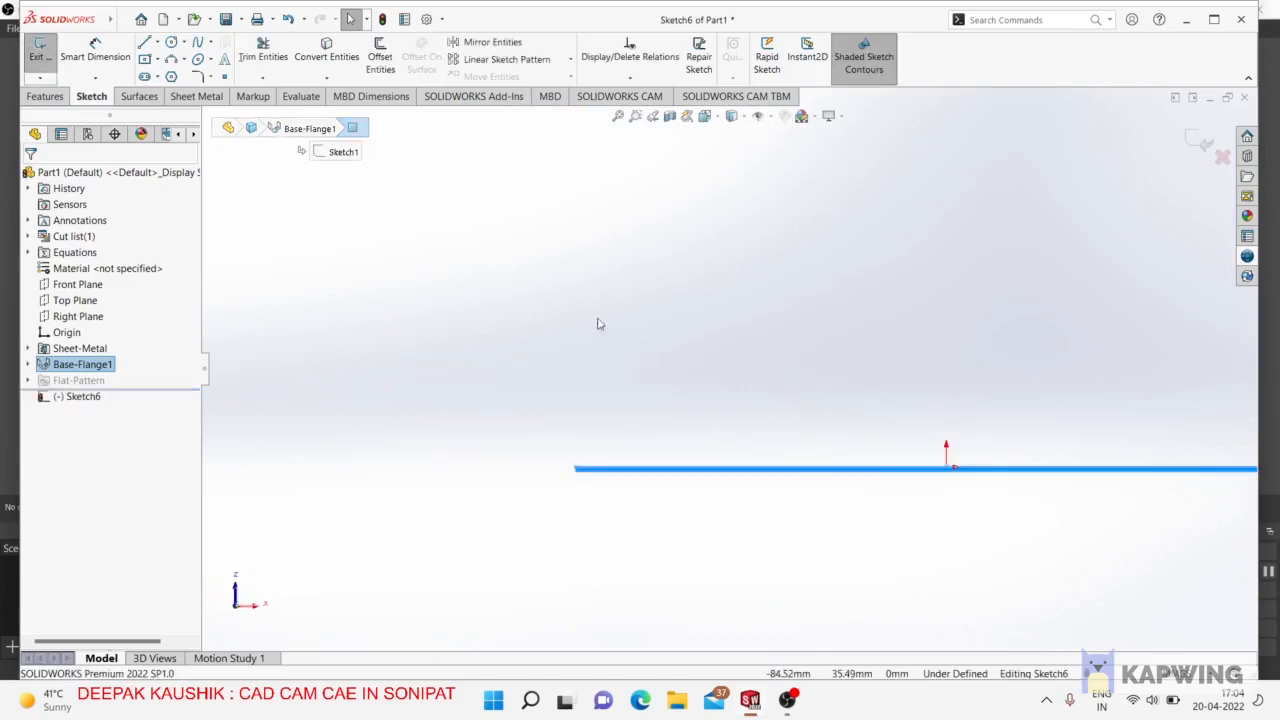
pyautogui.scroll(-2, 677, 377)
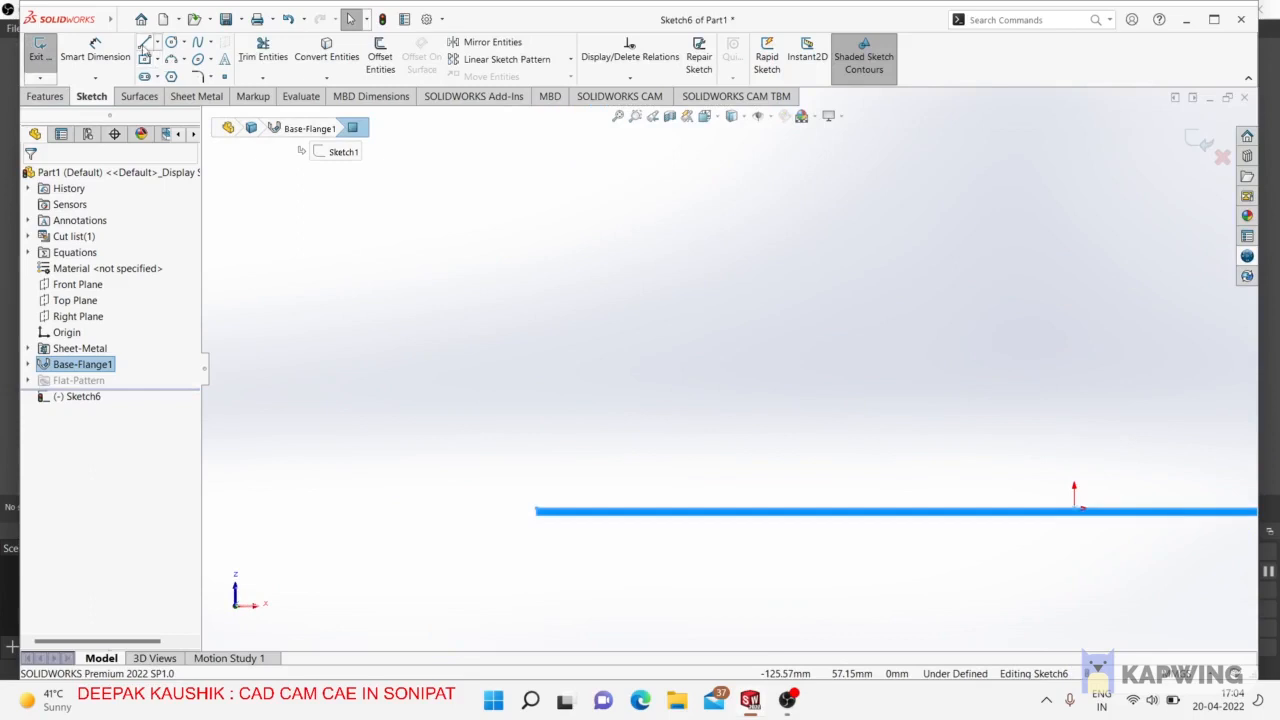
pyautogui.click(145, 45)
pyautogui.scroll(-5, 550, 500)
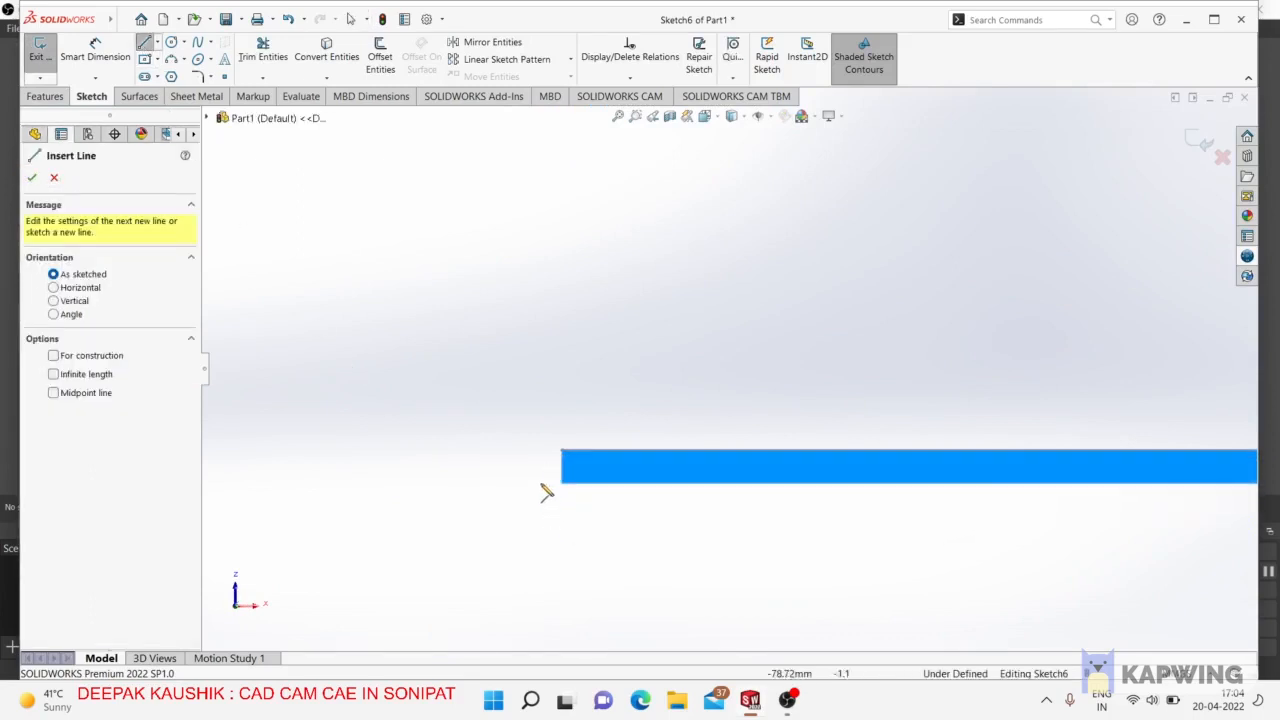
pyautogui.scroll(-1, 545, 492)
pyautogui.click(577, 441)
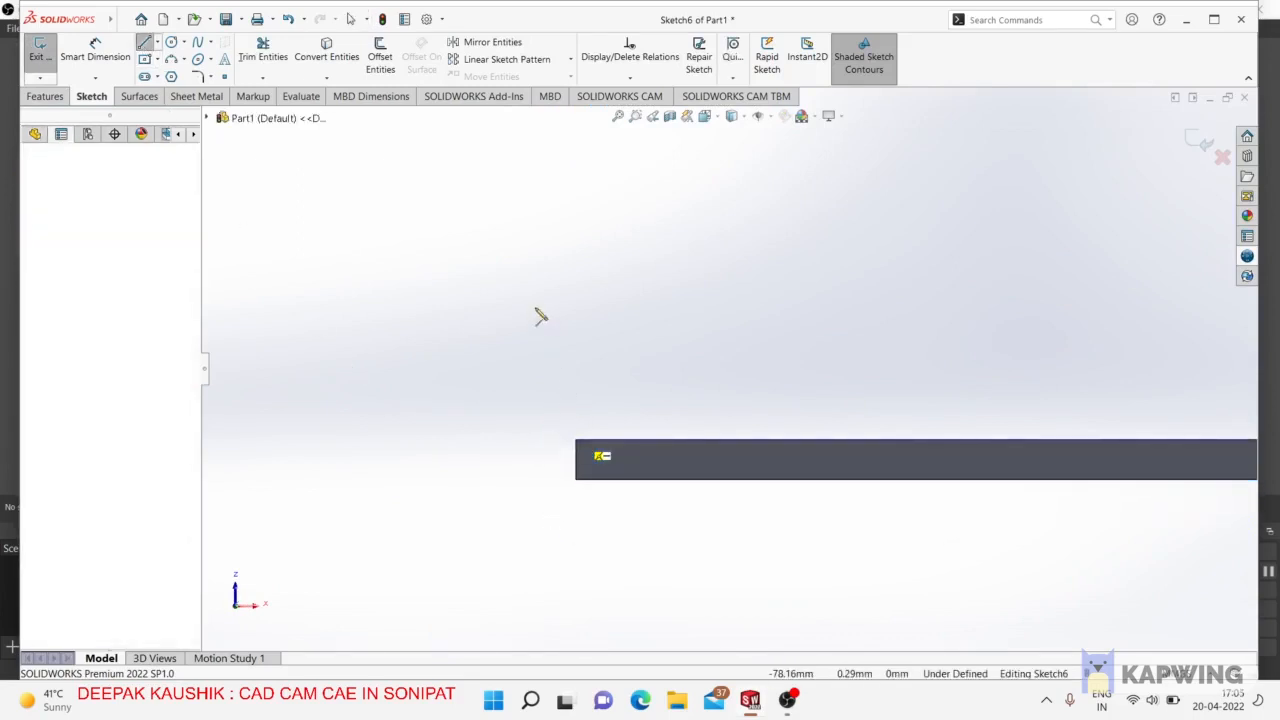
pyautogui.click(513, 170)
pyautogui.scroll(3, 545, 247)
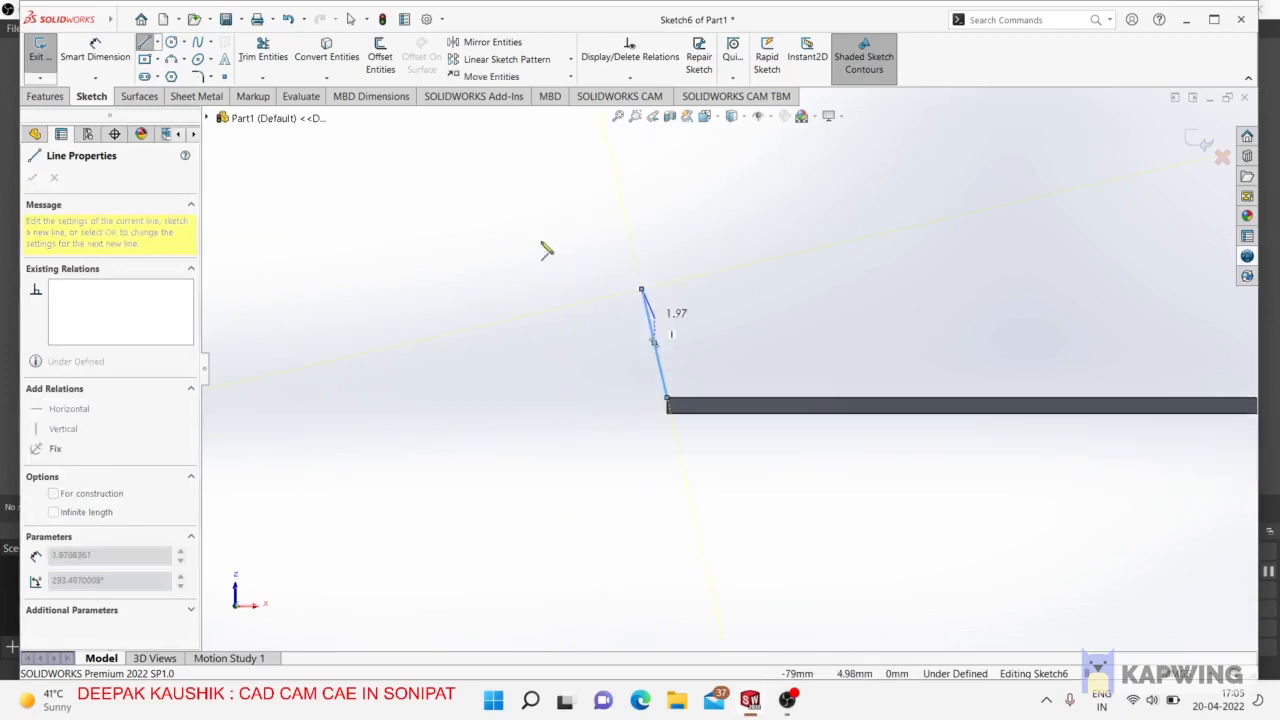
pyautogui.click(603, 278)
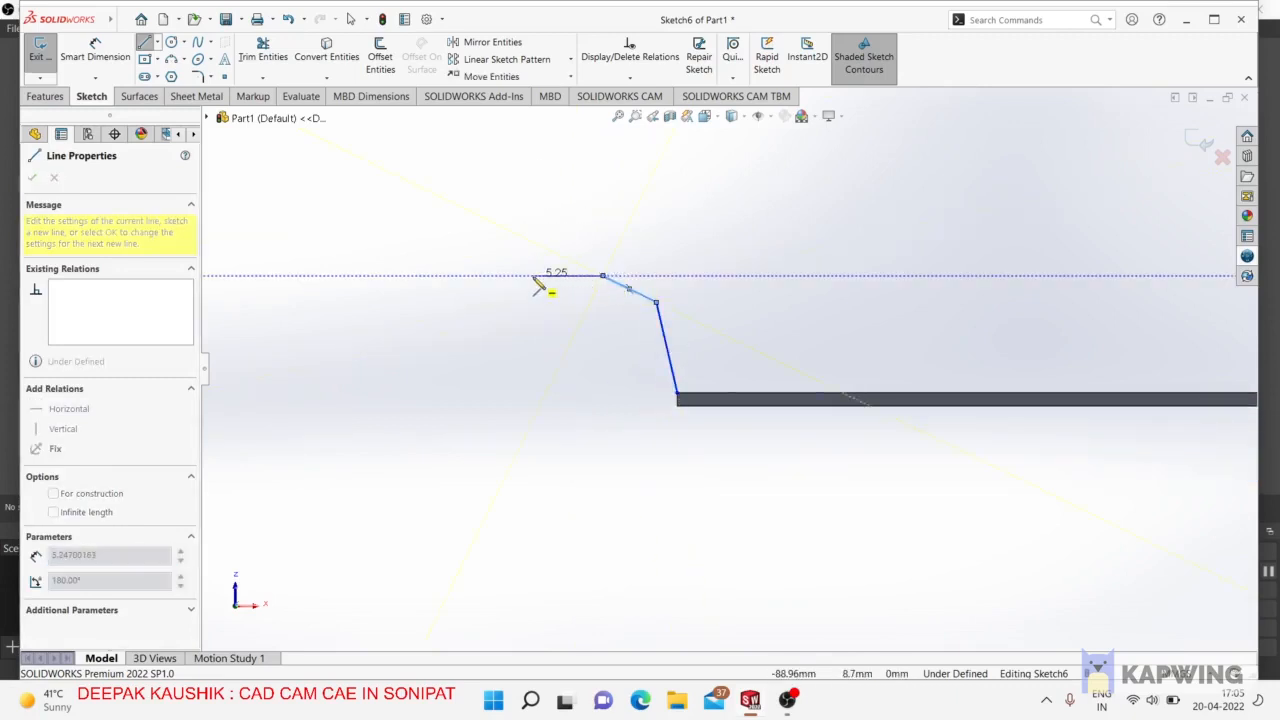
pyautogui.press('Escape')
pyautogui.press('Escape')
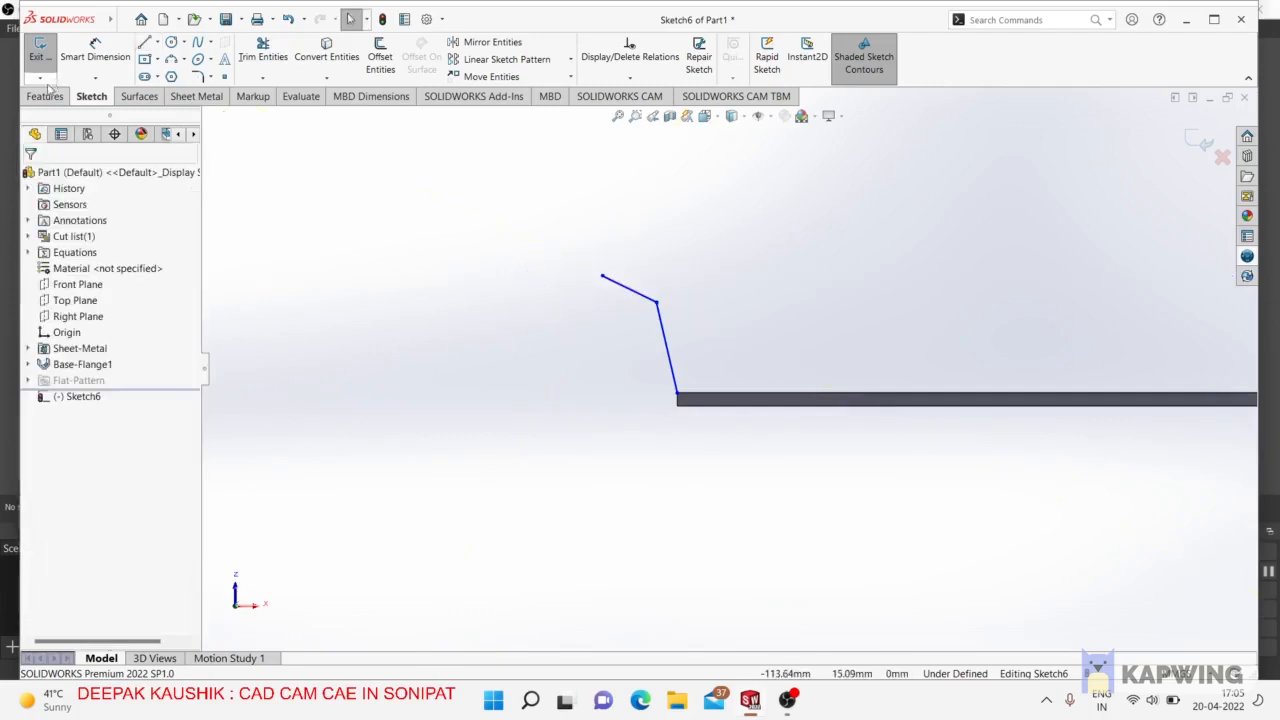
# Start a Swept Flange with the open line profile, following the plate's adjoining short edge and the far long edge.
pyautogui.click(187, 99)
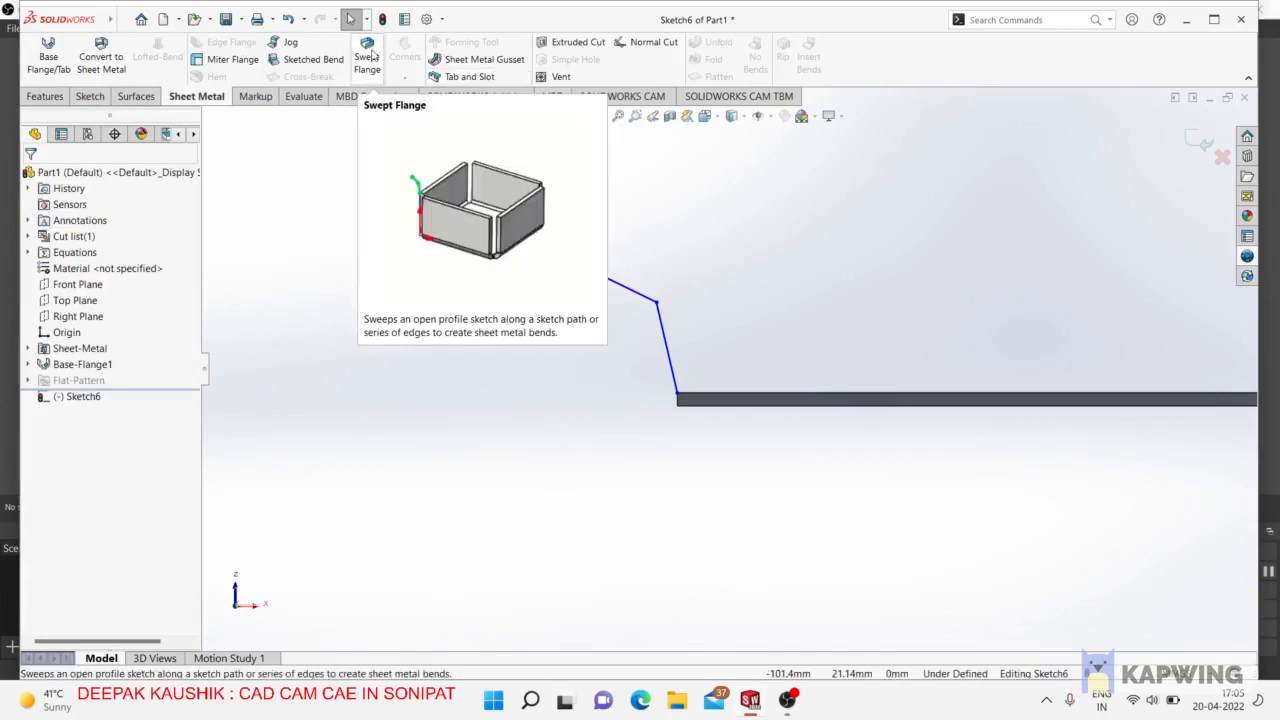
pyautogui.click(371, 57)
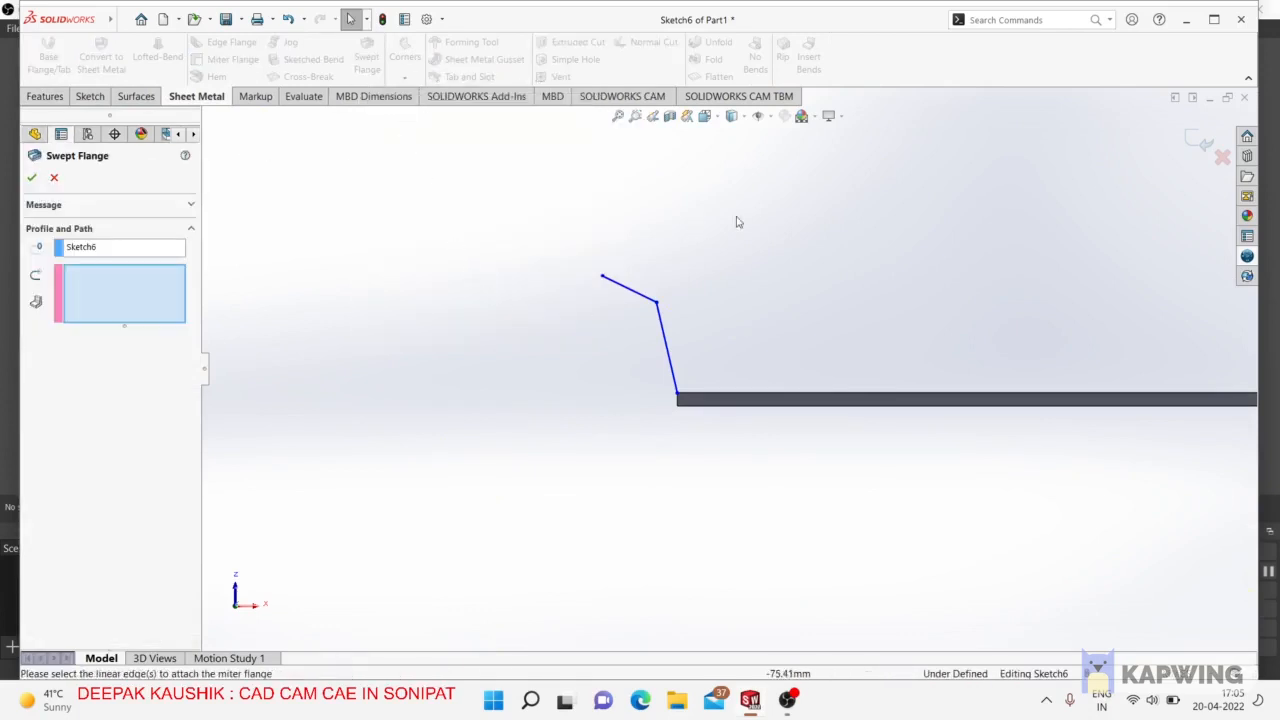
pyautogui.moveTo(737, 223)
pyautogui.mouseDown(button='middle')
pyautogui.moveTo(723, 253)
pyautogui.moveTo(732, 282)
pyautogui.mouseUp(button='middle')
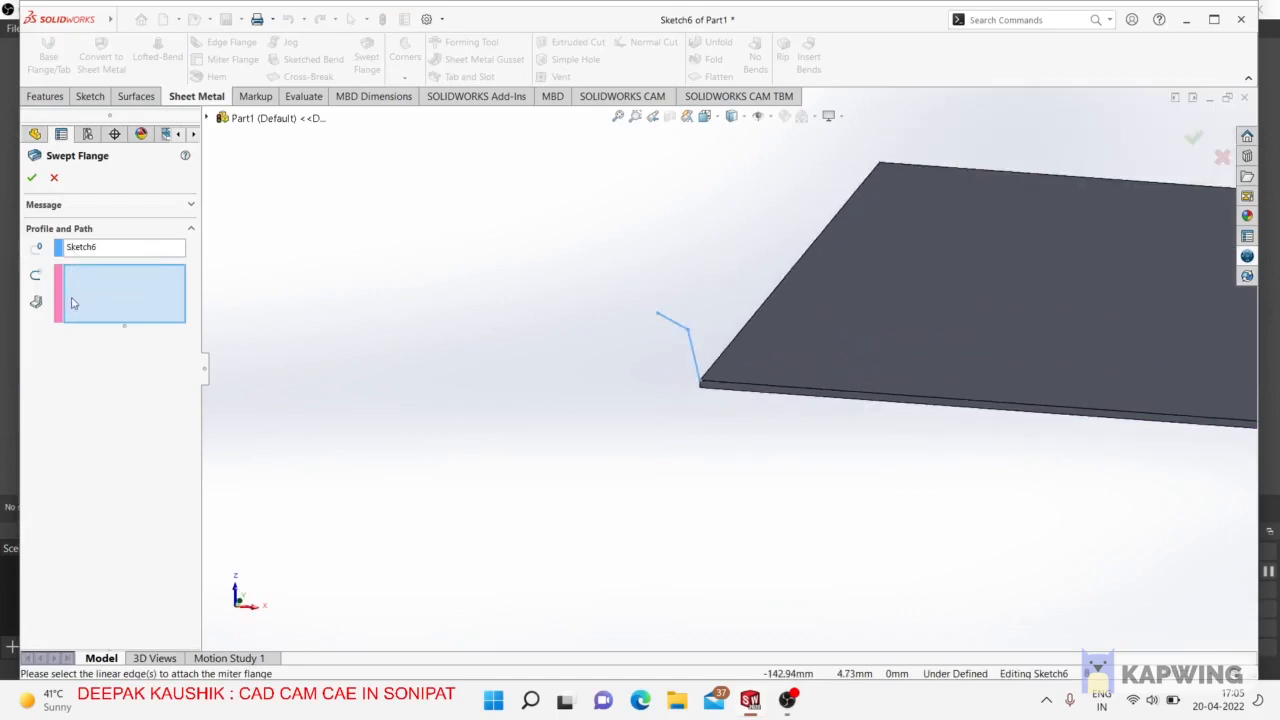
pyautogui.scroll(2, 728, 369)
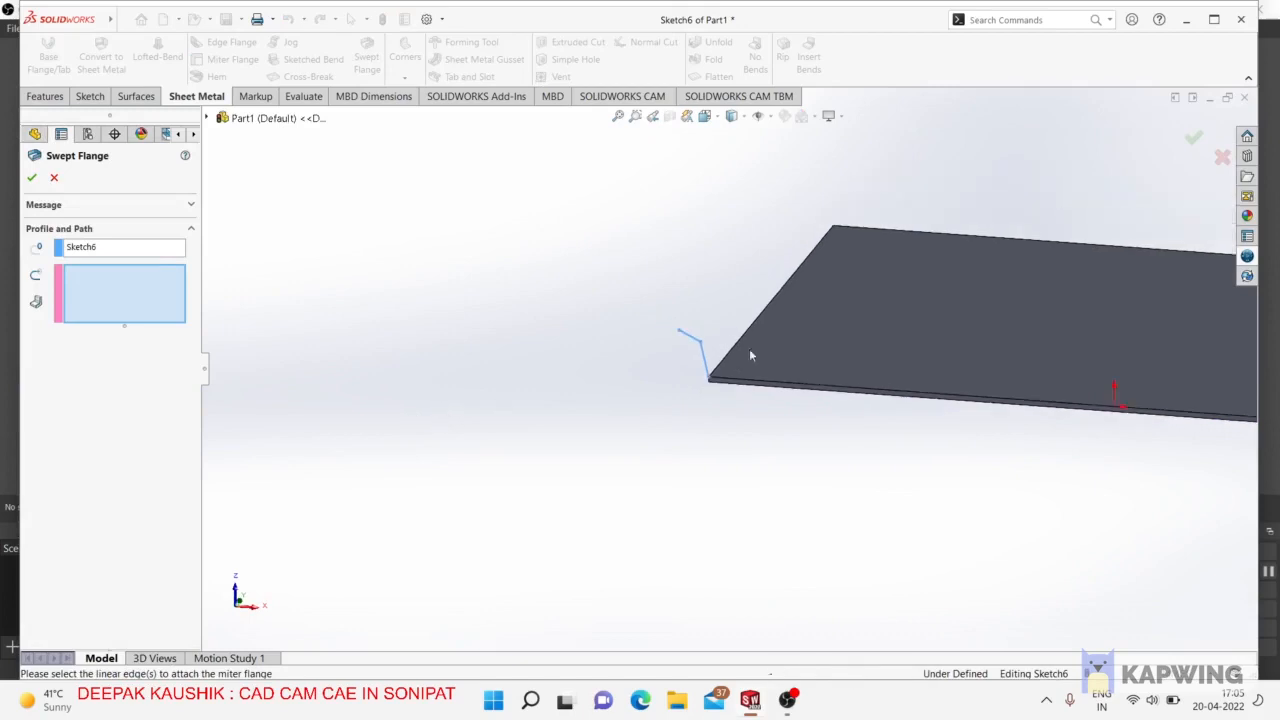
pyautogui.click(784, 291)
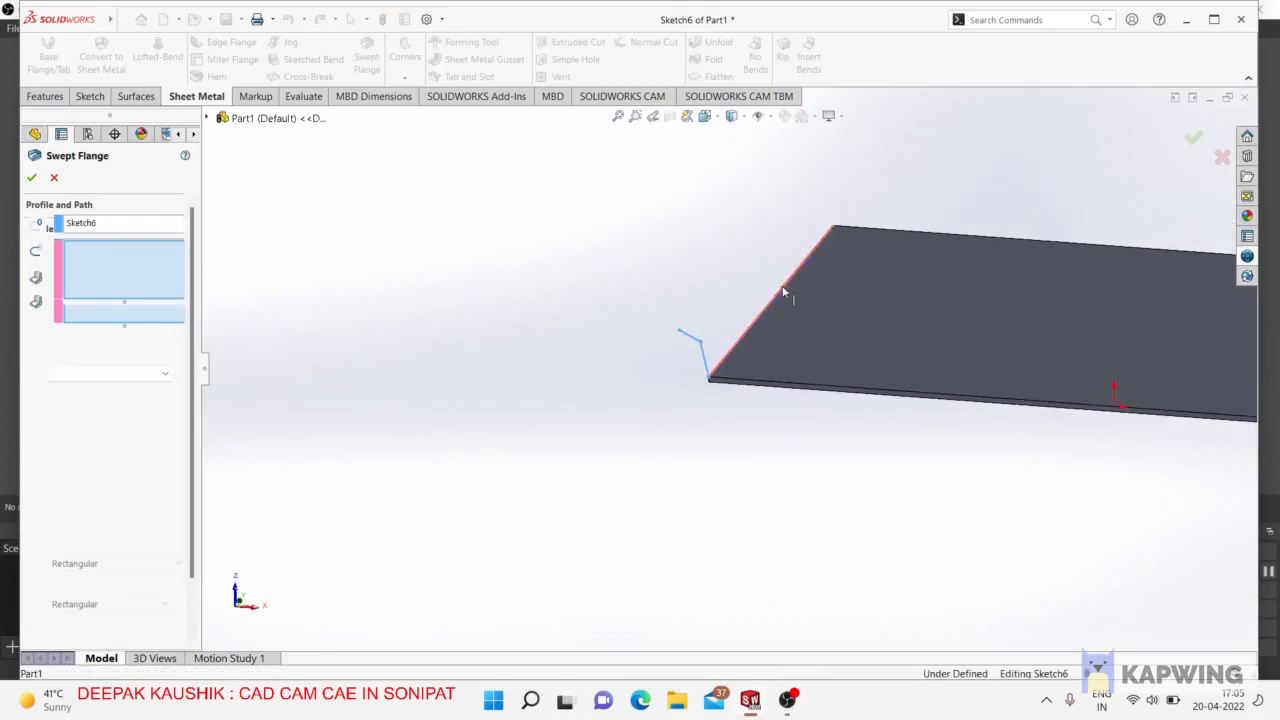
pyautogui.click(916, 236)
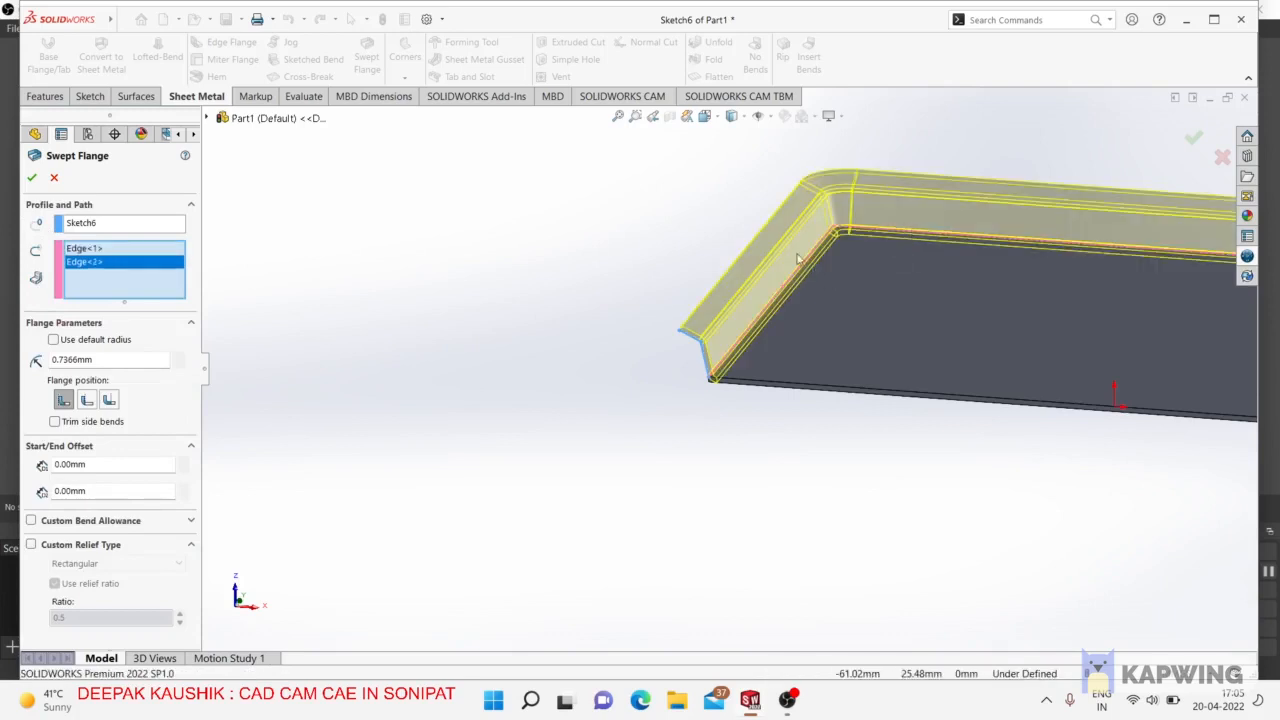
# Add the opposite short edge of the plate to the swept flange path.
pyautogui.scroll(-3, 797, 259)
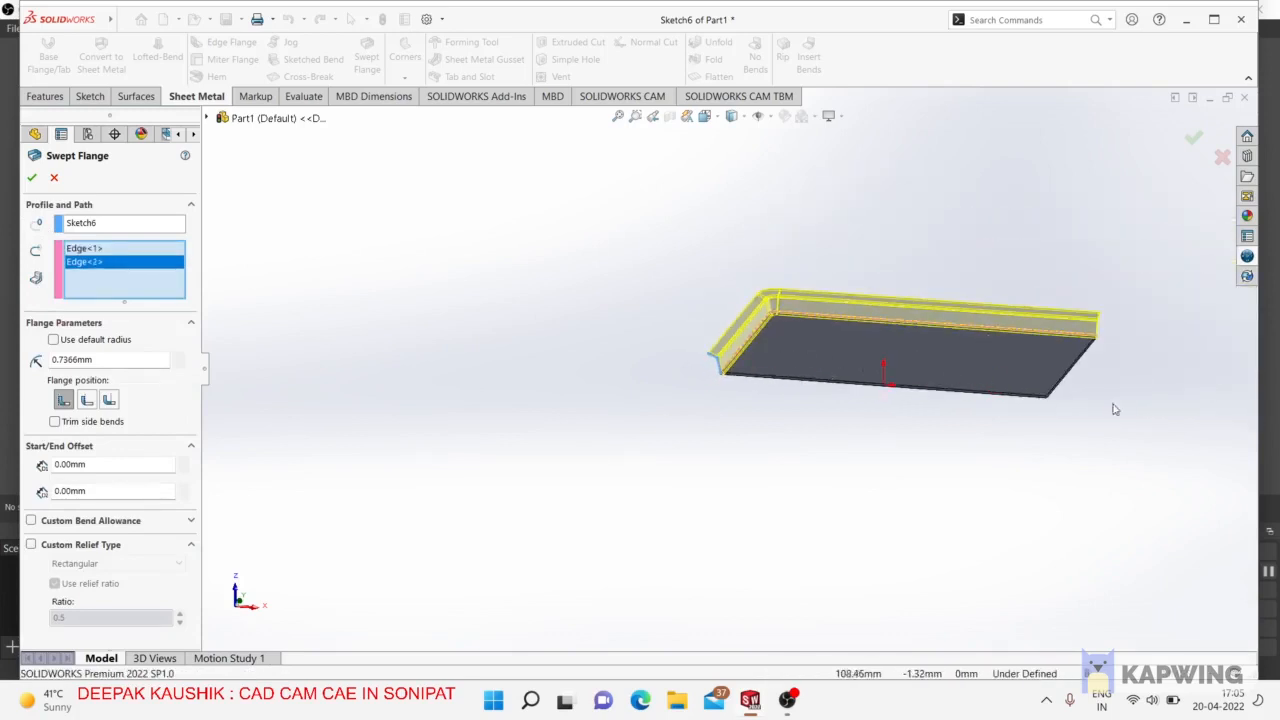
pyautogui.scroll(3, 1116, 345)
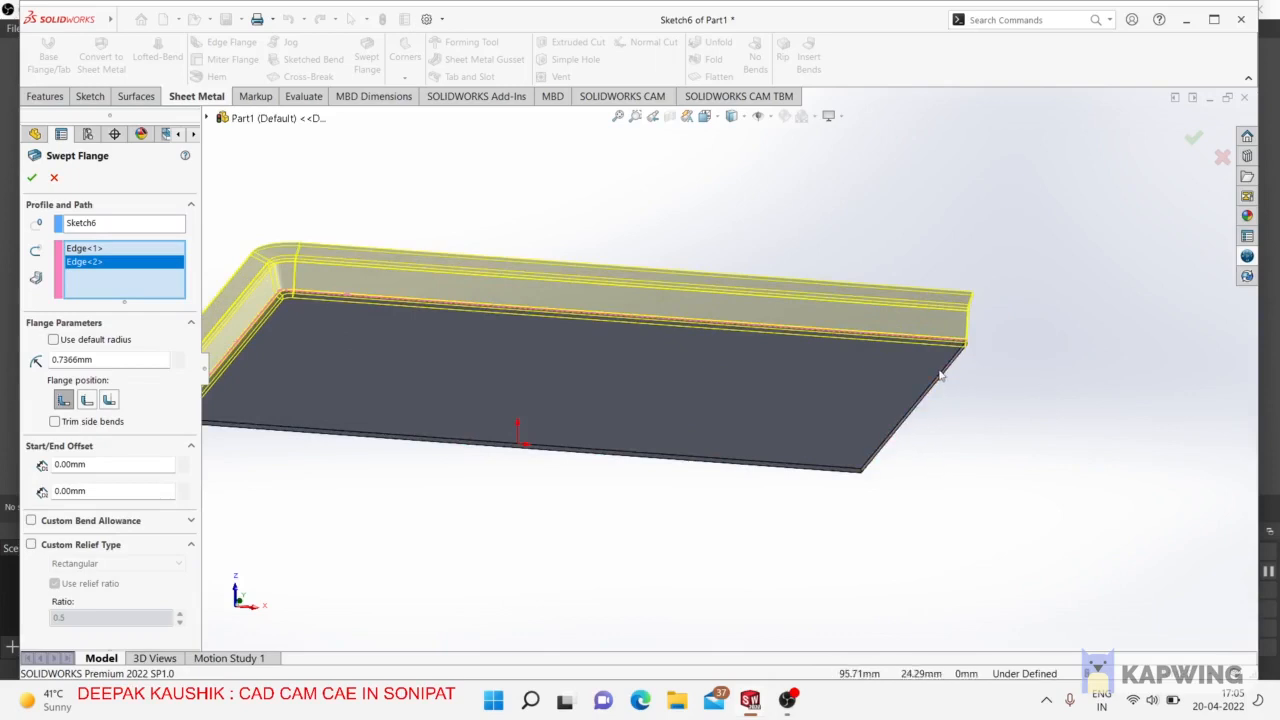
pyautogui.click(948, 379)
pyautogui.scroll(-3, 1040, 310)
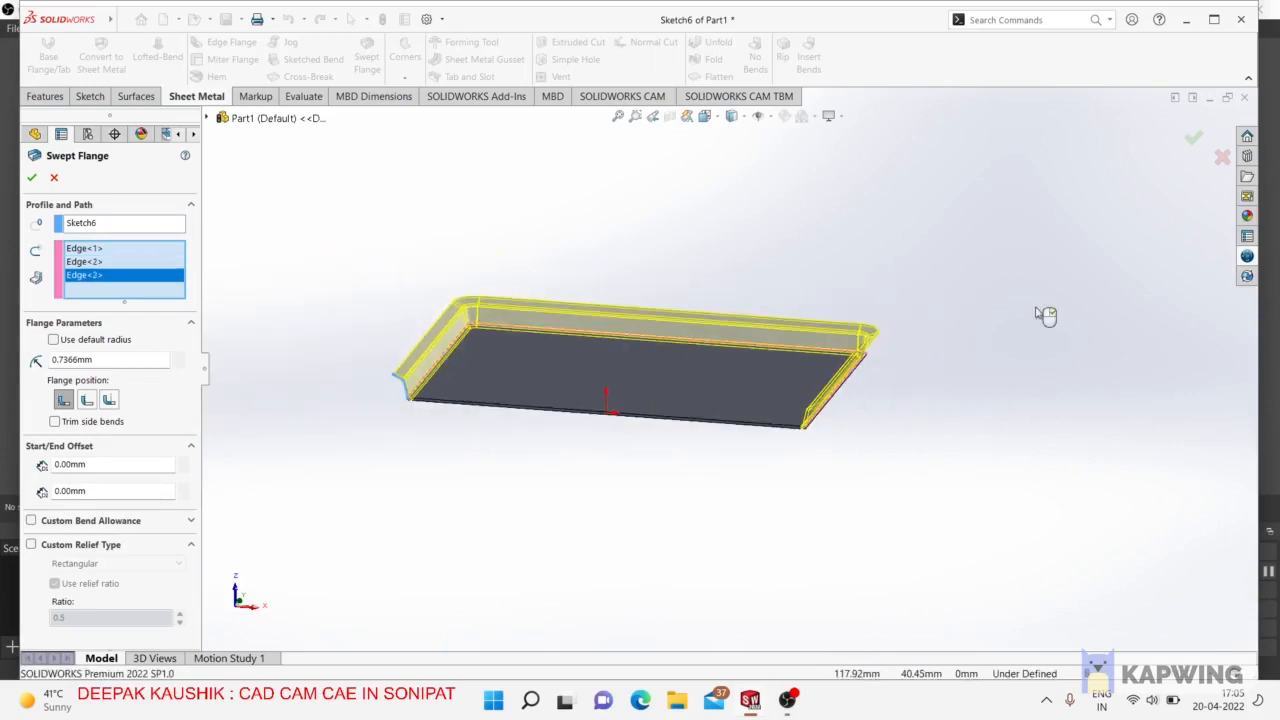
pyautogui.scroll(4, 619, 399)
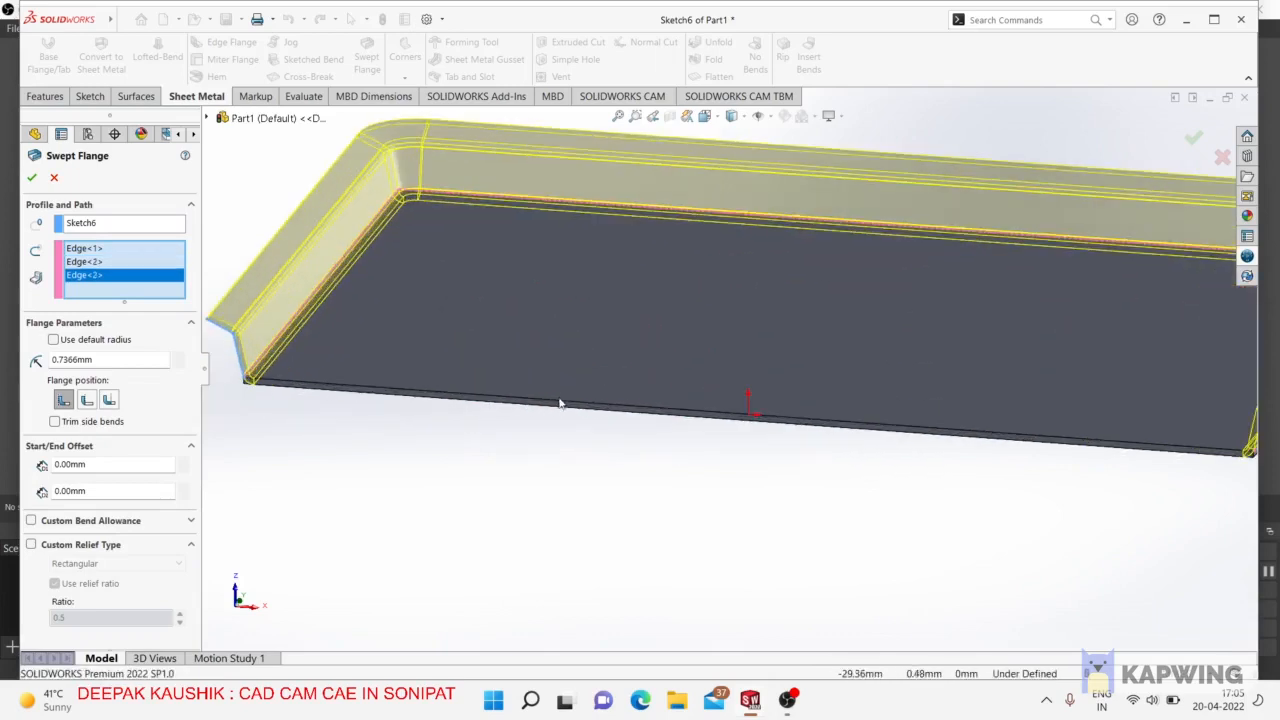
# Add the plate's near long edge to the swept flange path so the flange runs around all four sides.
pyautogui.click(560, 404)
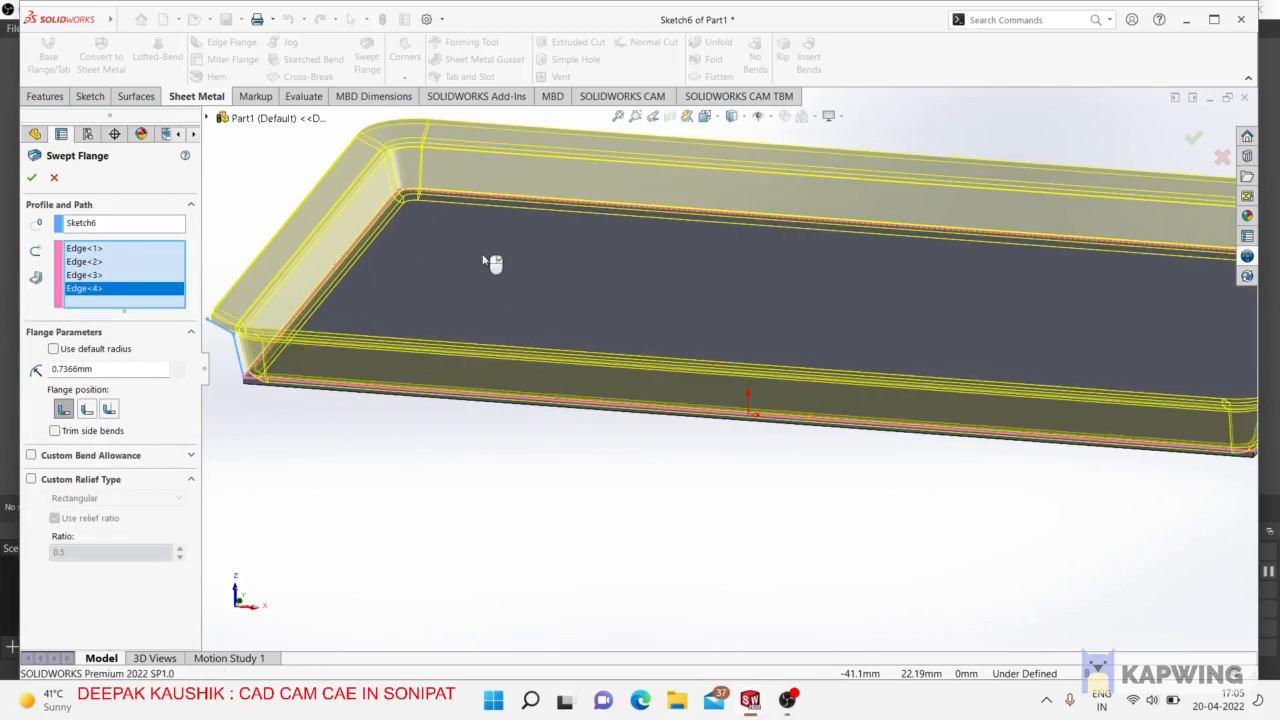
pyautogui.scroll(-5, 524, 290)
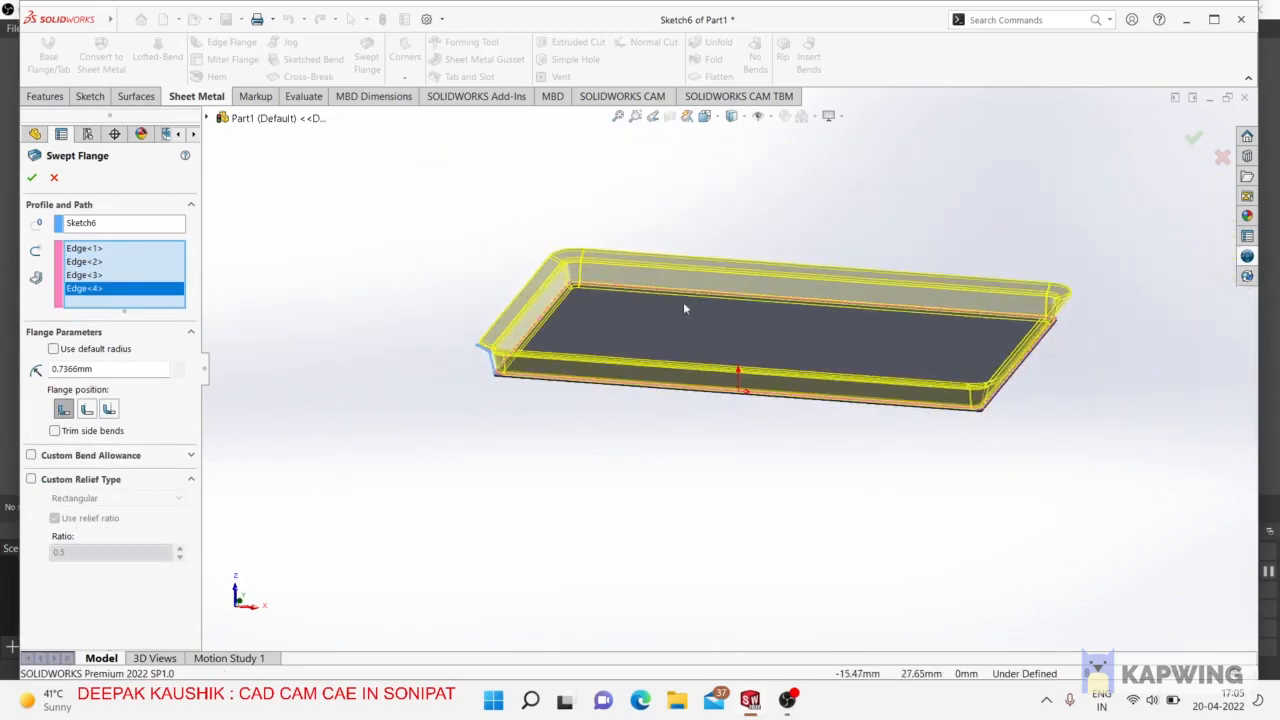
pyautogui.moveTo(676, 342); pyautogui.dragTo(637, 252, button='middle')
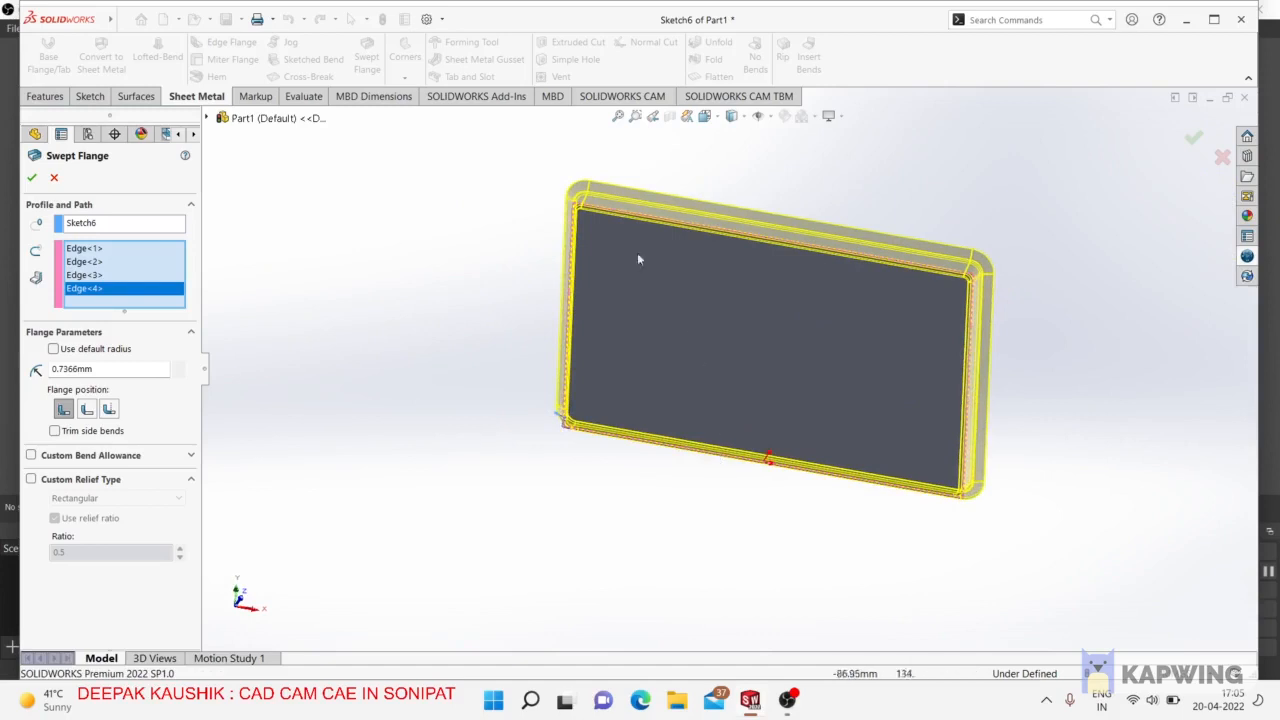
# Examine the swept flange preview at the plate's corners and along the attached edges from several angles.
pyautogui.scroll(2, 607, 205)
pyautogui.scroll(3, 606, 206)
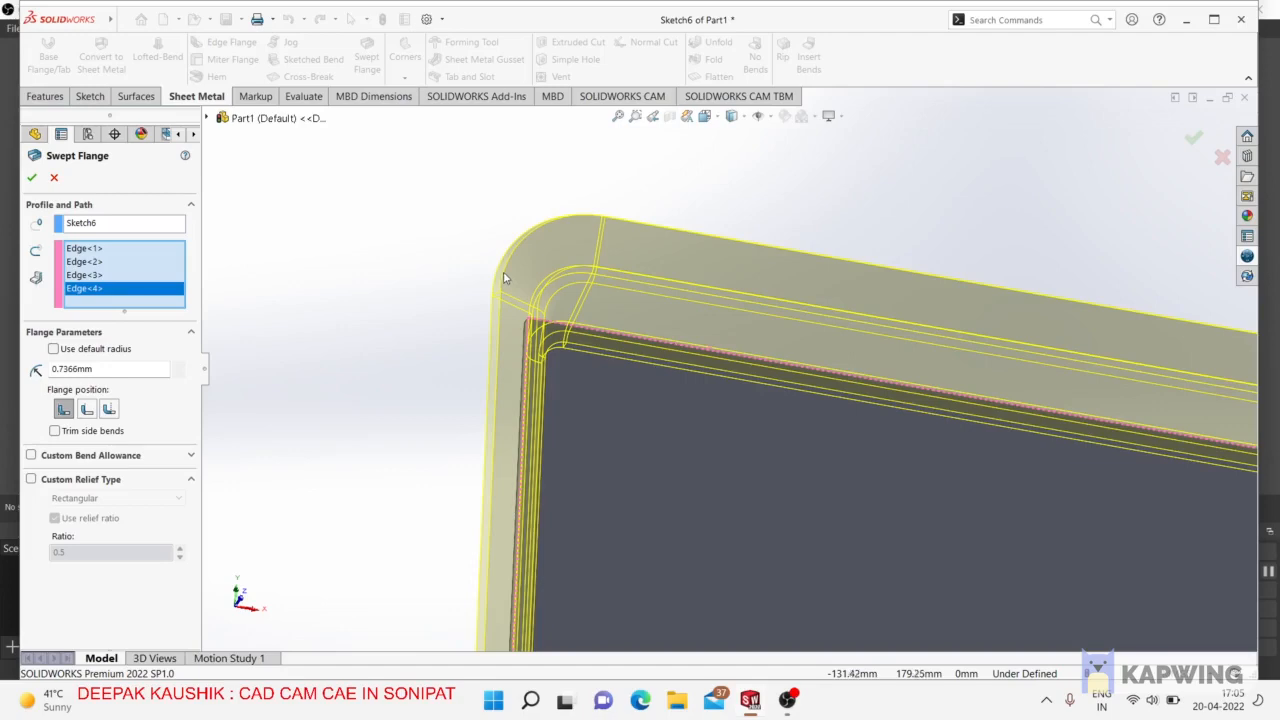
pyautogui.scroll(-5, 520, 238)
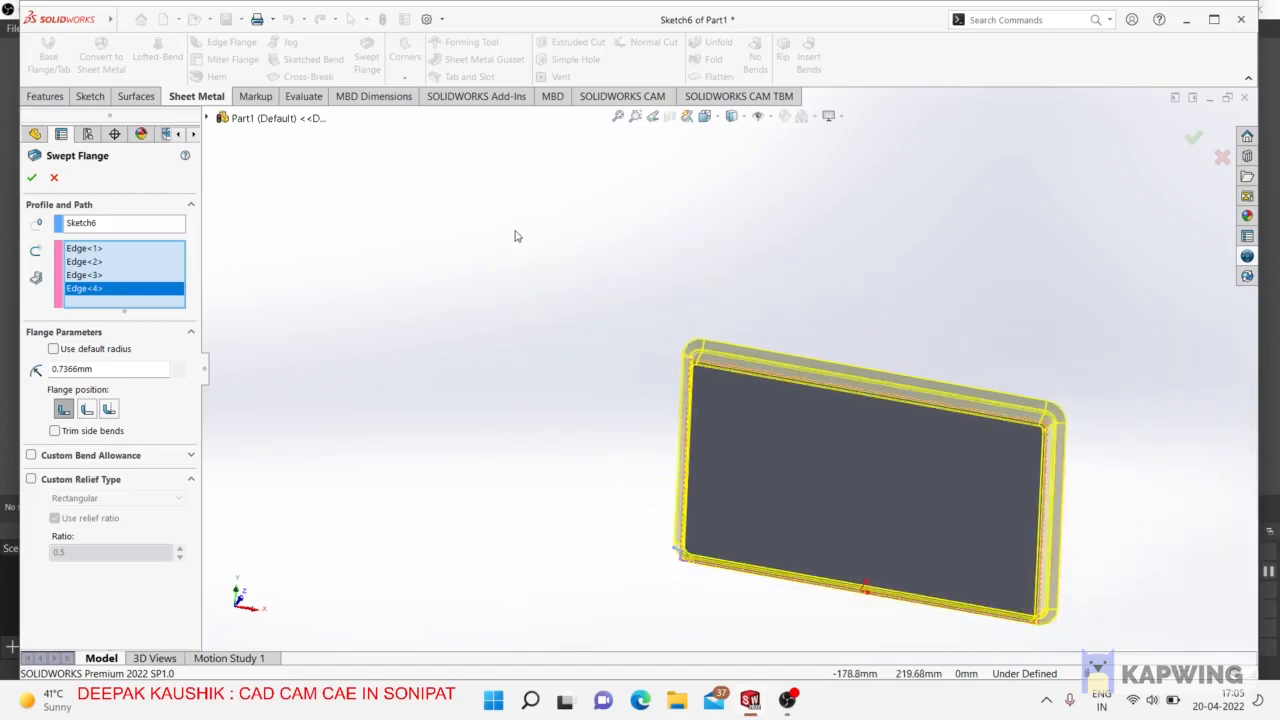
pyautogui.moveTo(505, 194); pyautogui.dragTo(471, 166, button='middle')
pyautogui.scroll(3, 509, 170)
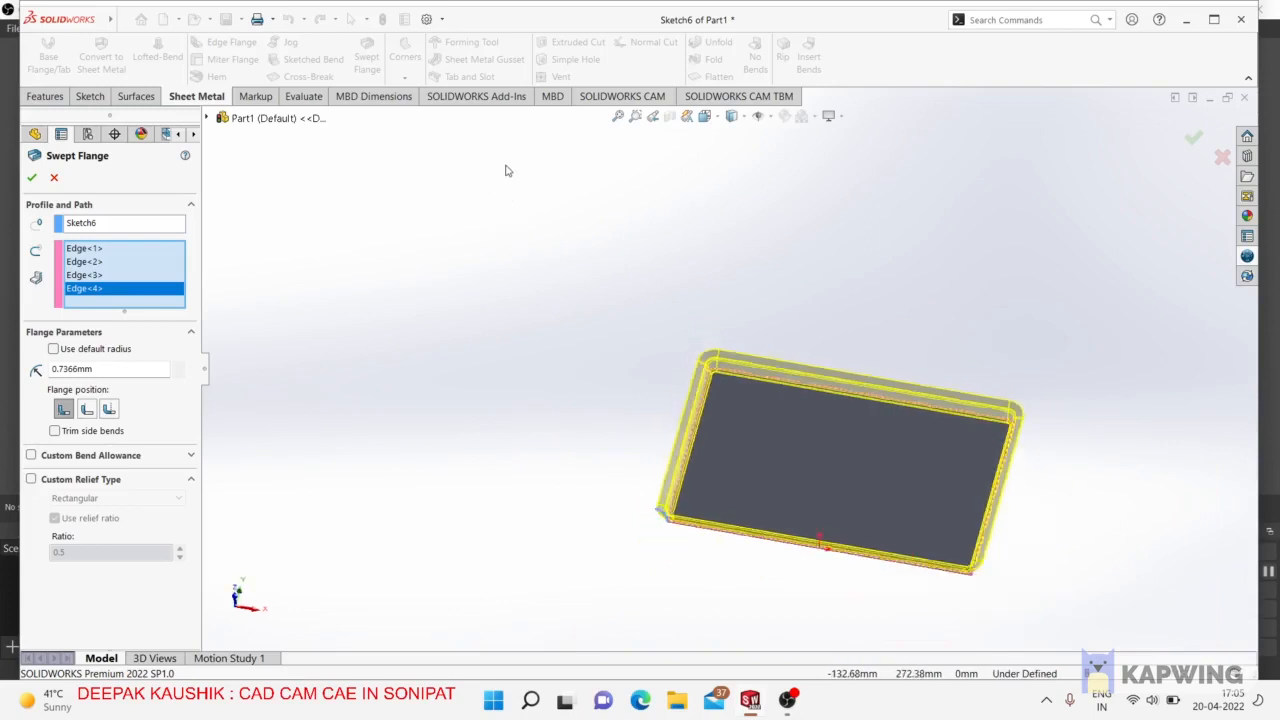
pyautogui.scroll(-3, 833, 520)
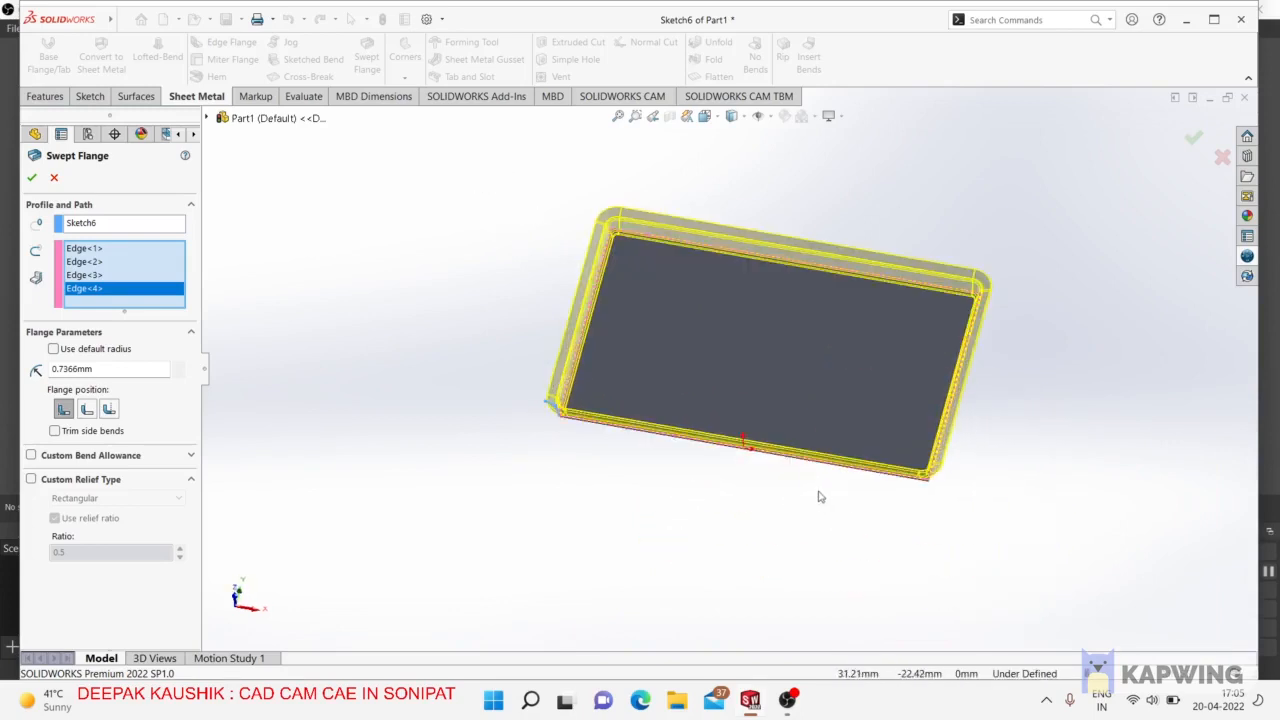
pyautogui.moveTo(818, 497); pyautogui.dragTo(826, 436, button='middle')
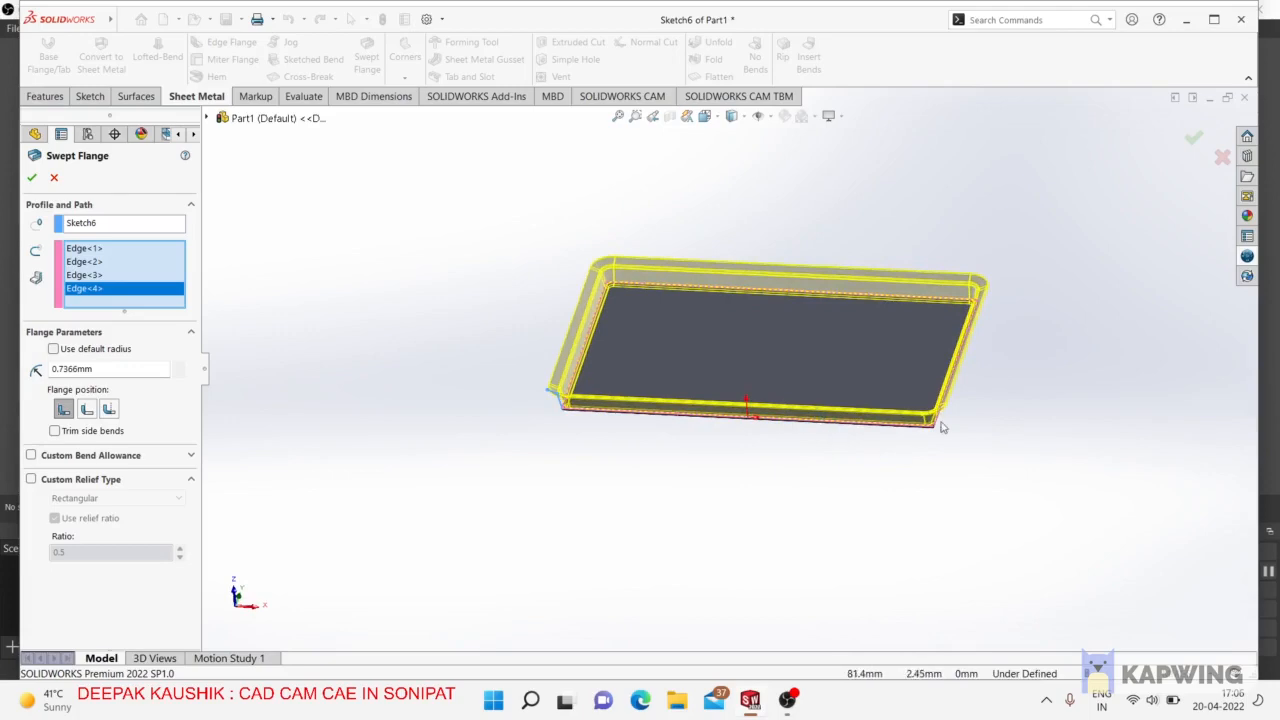
pyautogui.scroll(-5, 940, 427)
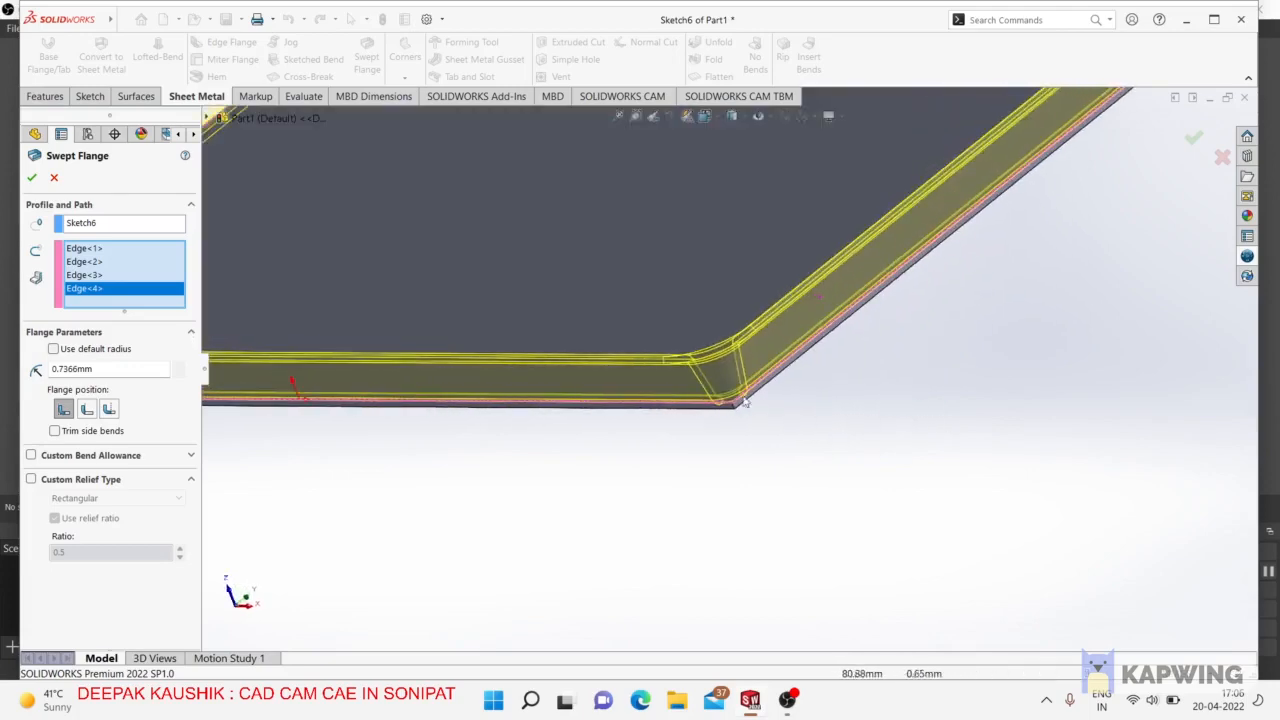
pyautogui.scroll(-4, 743, 401)
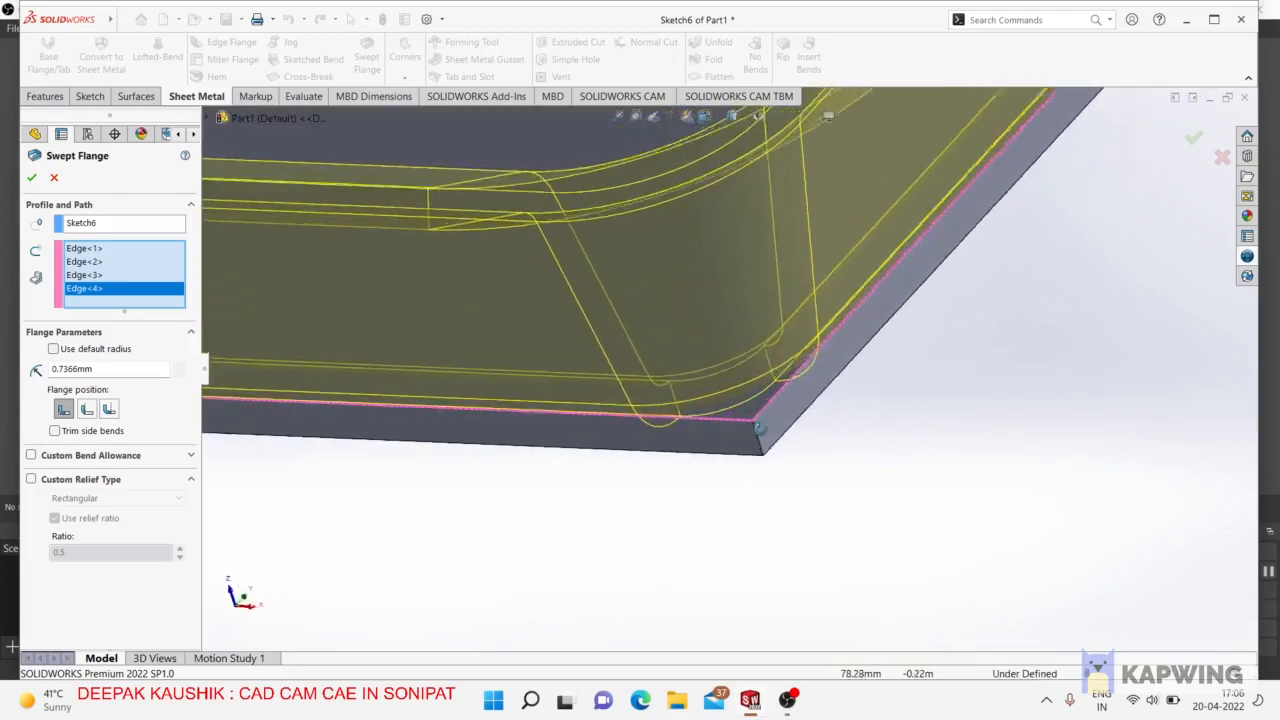
pyautogui.moveTo(759, 428); pyautogui.dragTo(814, 471, button='middle')
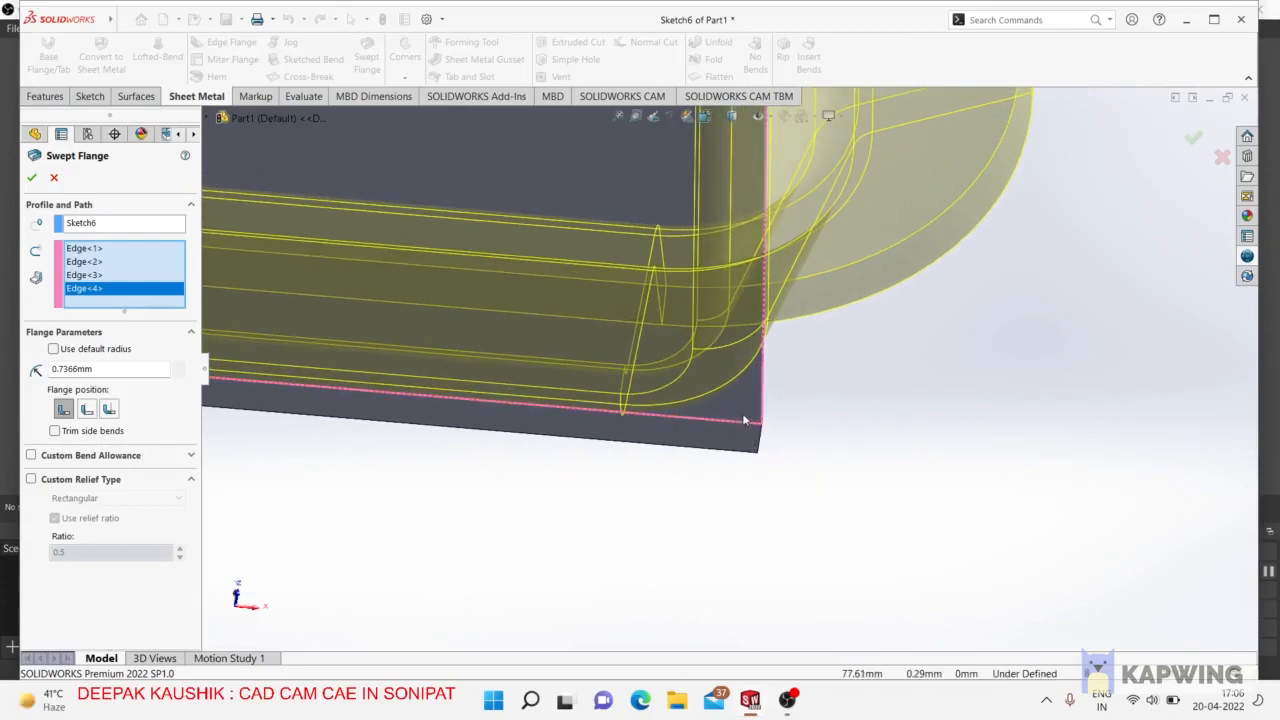
pyautogui.scroll(6, 743, 414)
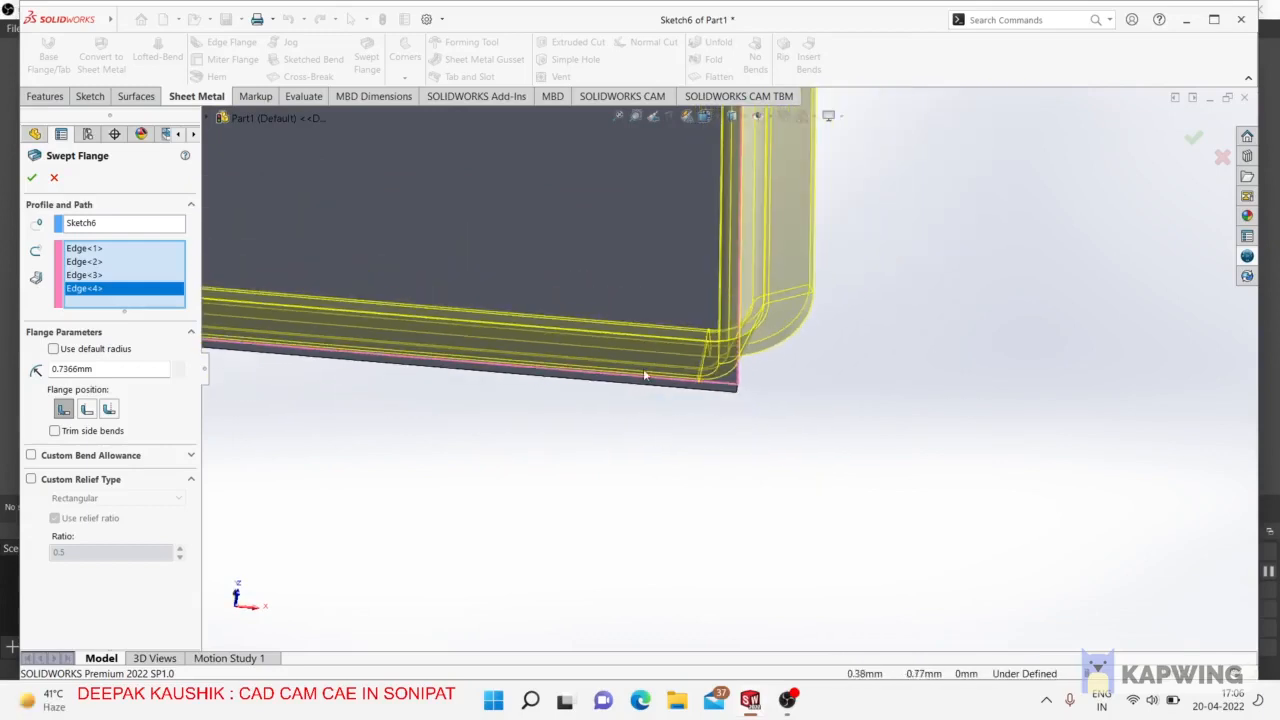
# Set the swept flange's bend radius to 2.00 mm instead of the default radius and create the flange.
pyautogui.click(54, 350)
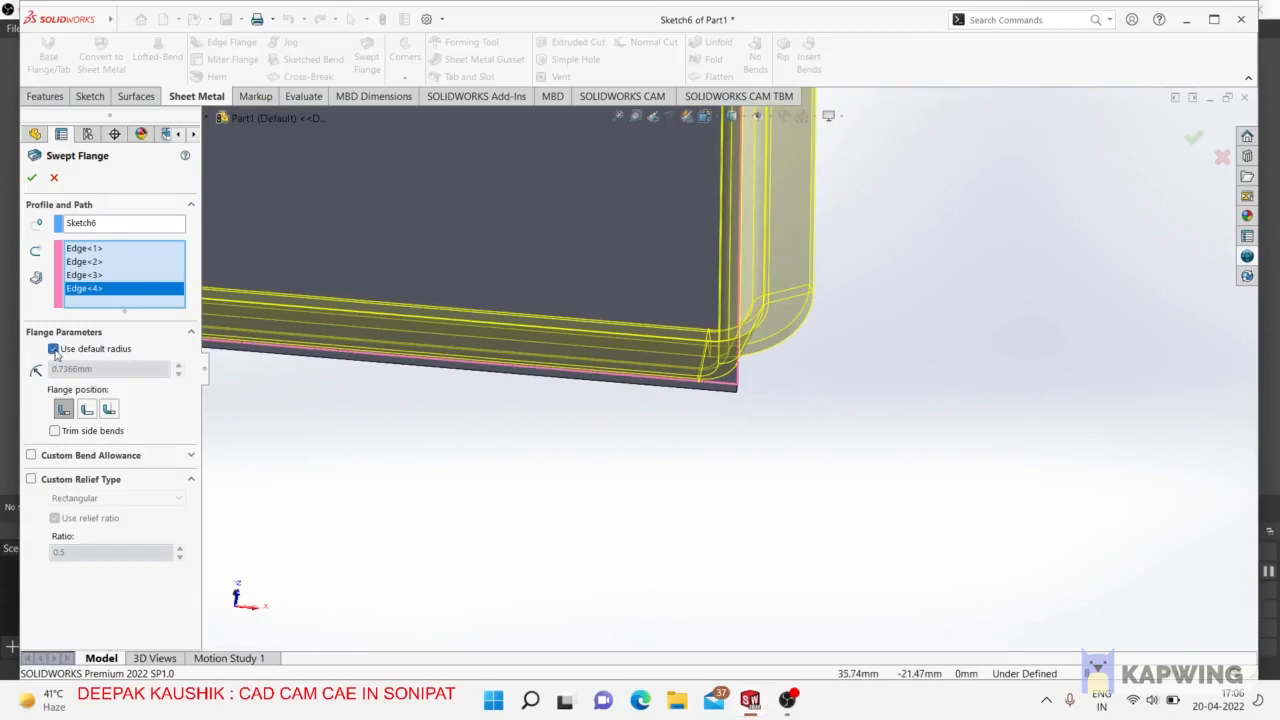
pyautogui.click(54, 350)
pyautogui.doubleClick(102, 369)
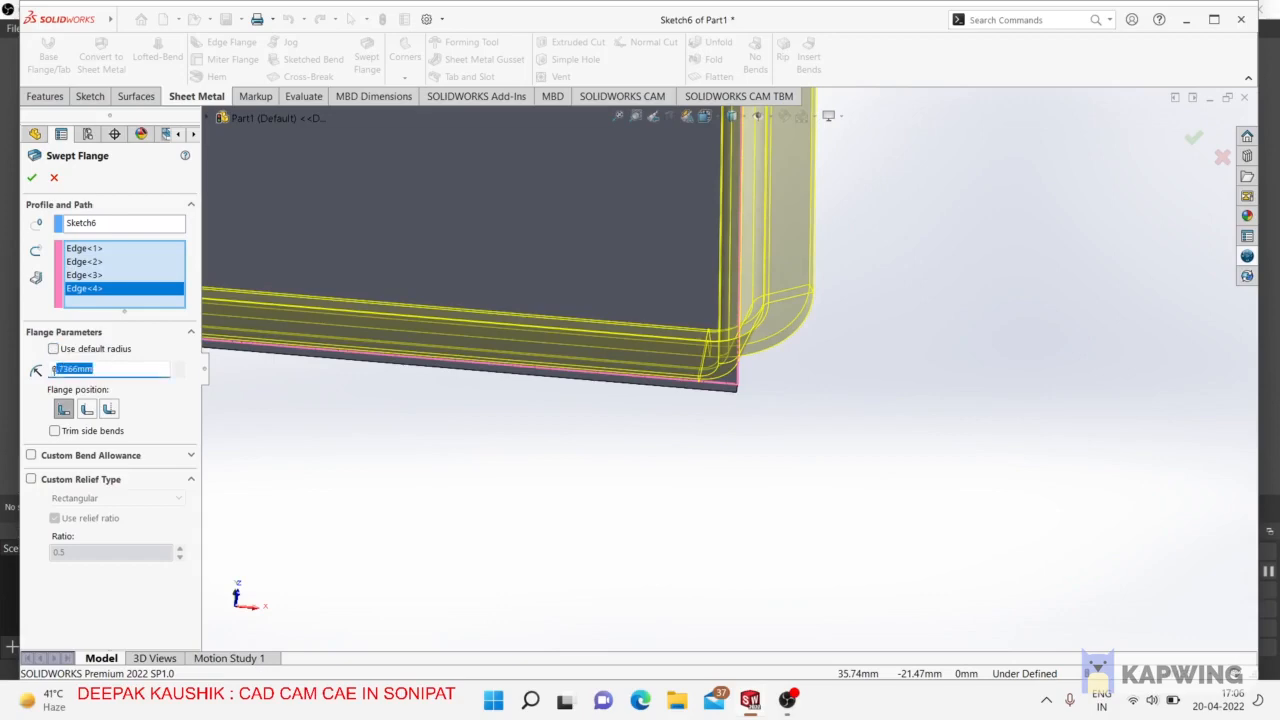
pyautogui.write('2.00mm')
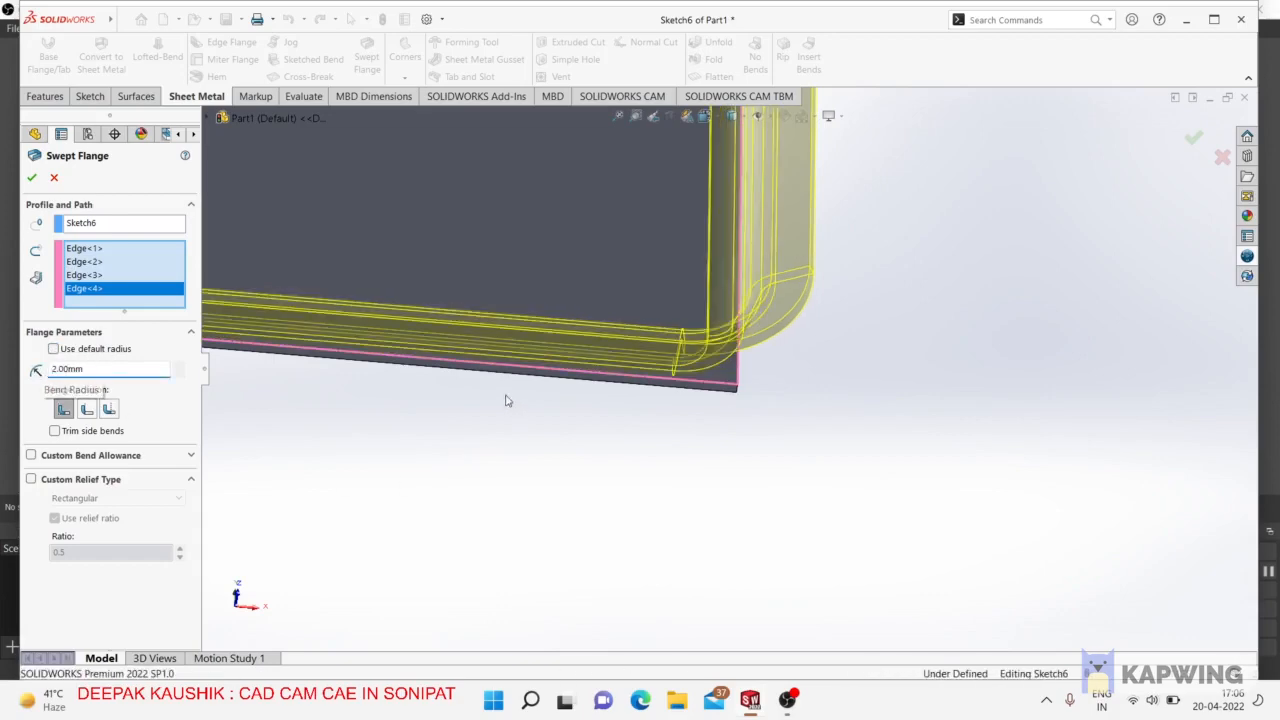
pyautogui.moveTo(509, 394); pyautogui.dragTo(497, 314, button='middle')
pyautogui.scroll(-5, 717, 355)
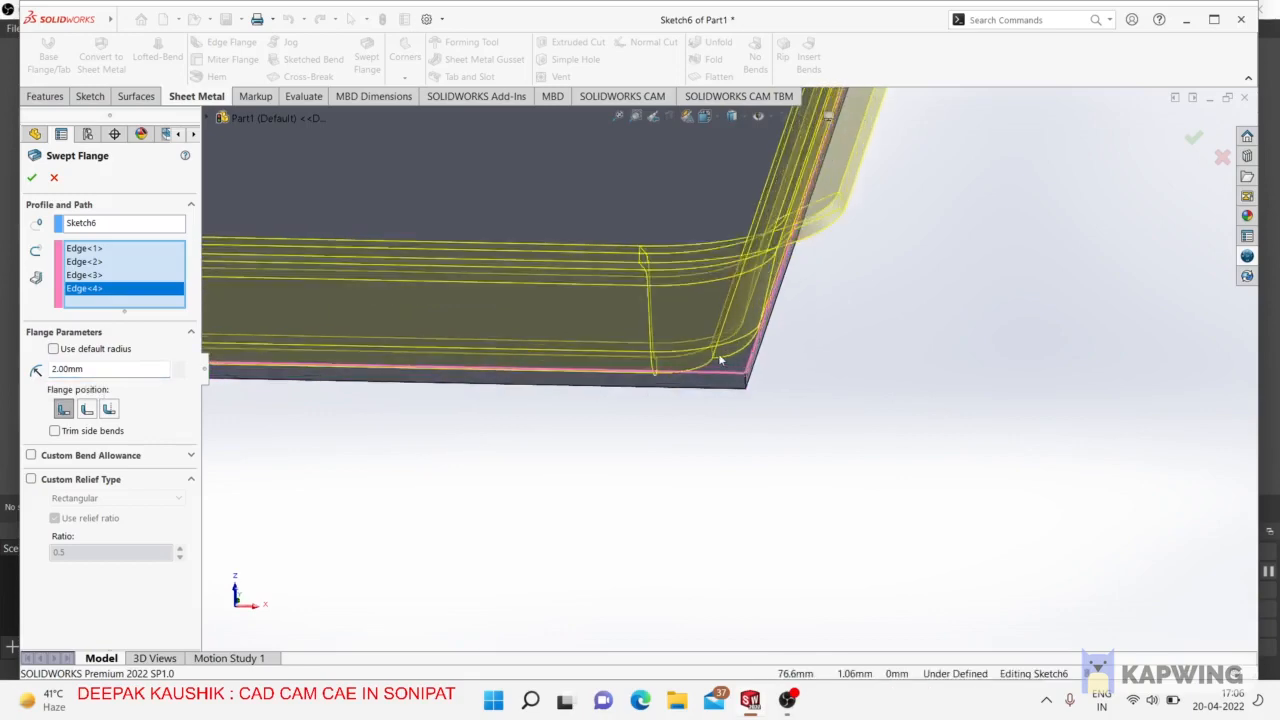
pyautogui.scroll(3, 734, 392)
pyautogui.scroll(5, 740, 410)
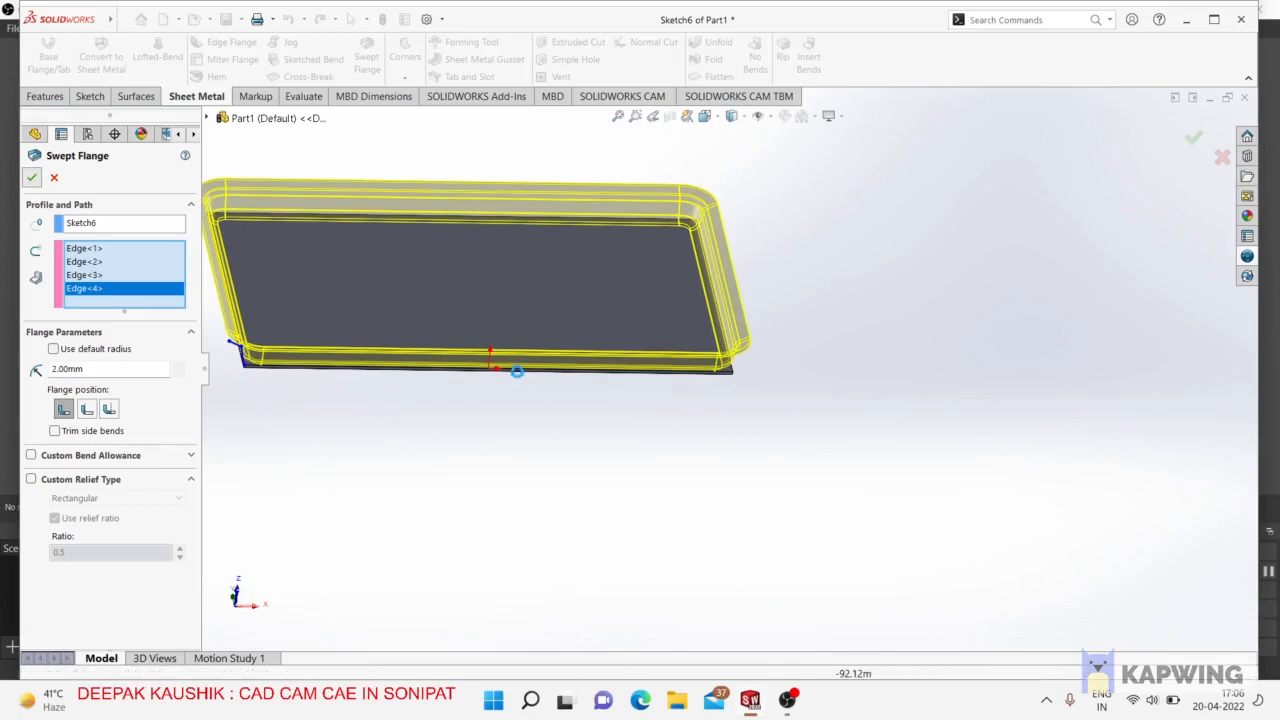
pyautogui.press('Return')
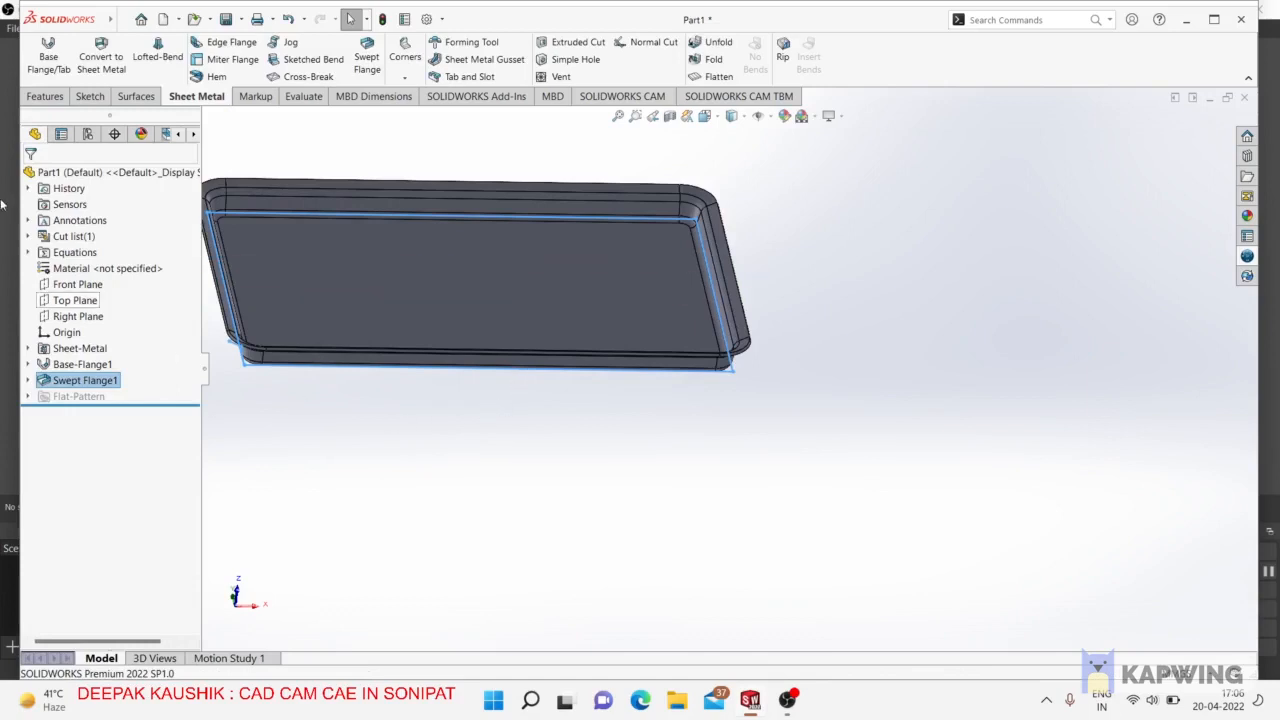
# Flatten the tray to inspect its flat pattern and return it to the folded state.
pyautogui.scroll(3, 570, 337)
pyautogui.click(787, 343)
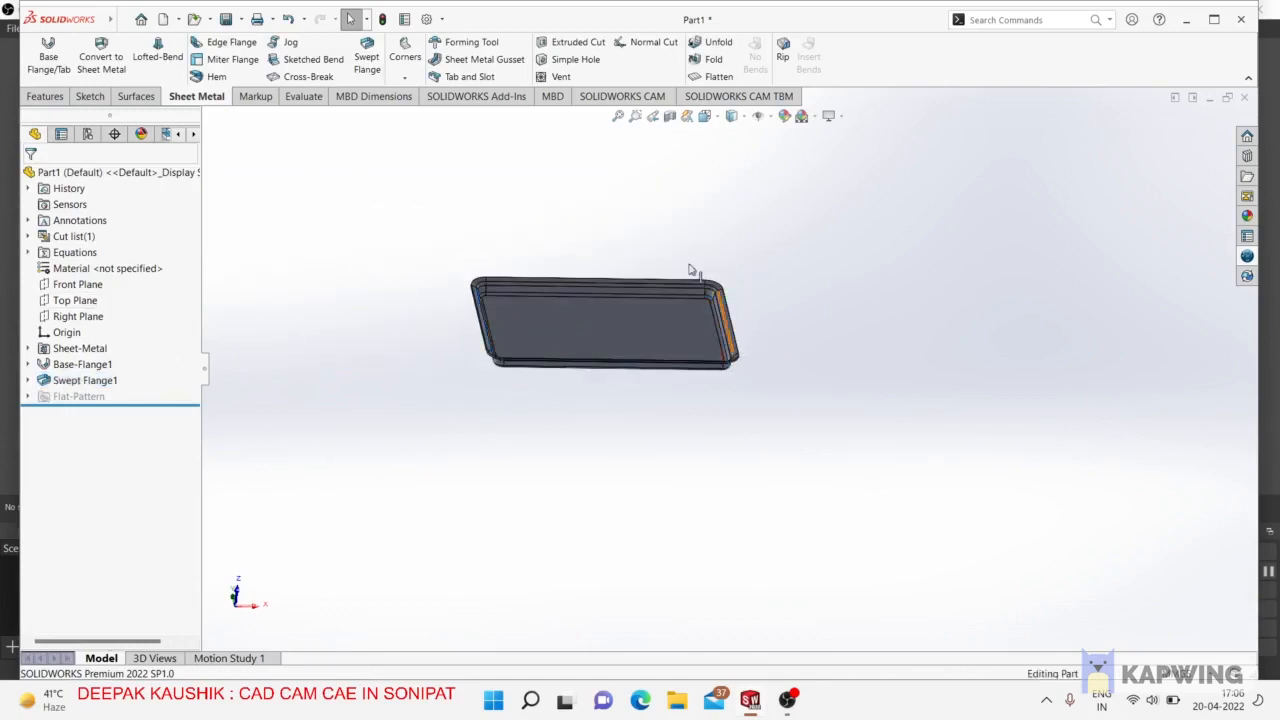
pyautogui.moveTo(694, 271); pyautogui.dragTo(601, 350, button='middle')
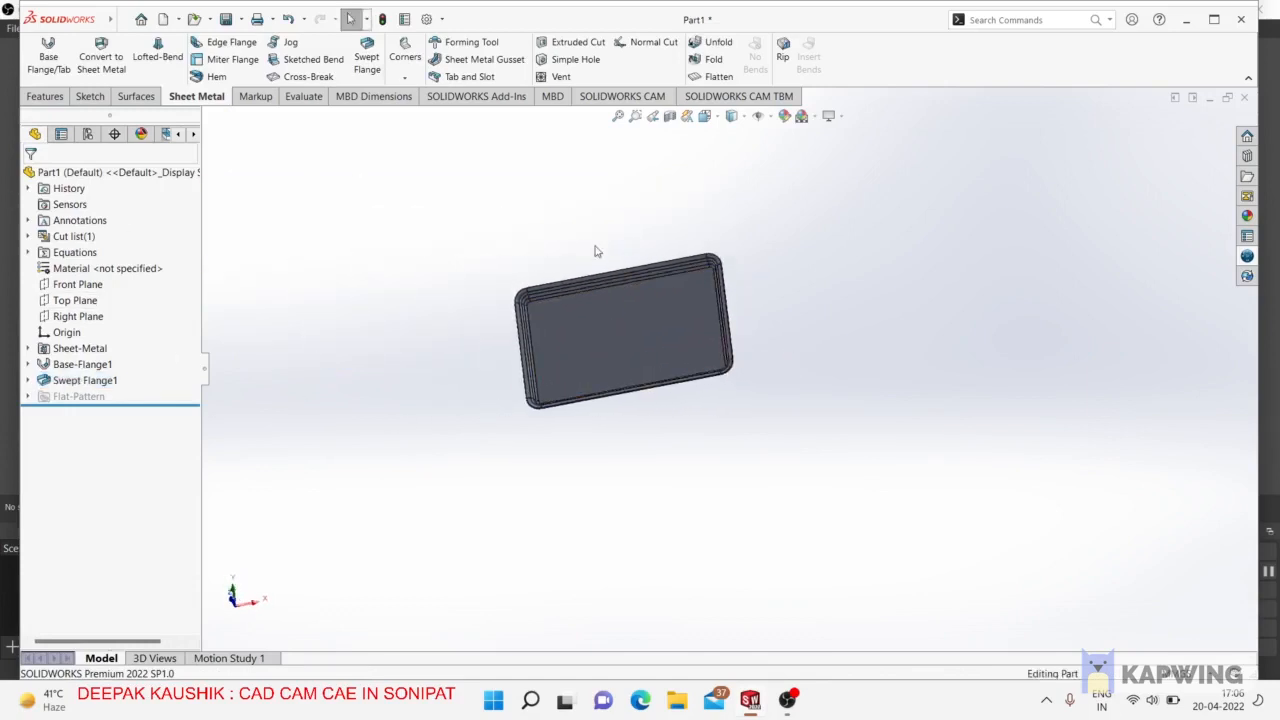
pyautogui.scroll(-3, 594, 251)
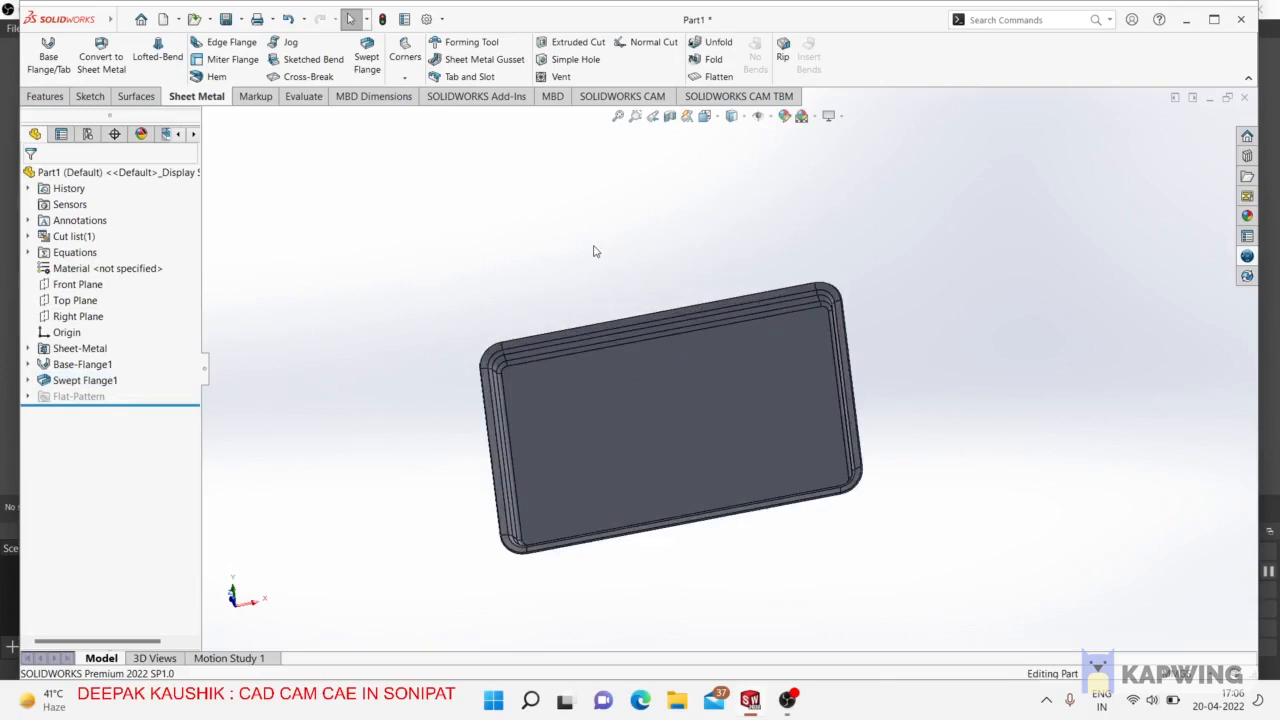
pyautogui.click(714, 77)
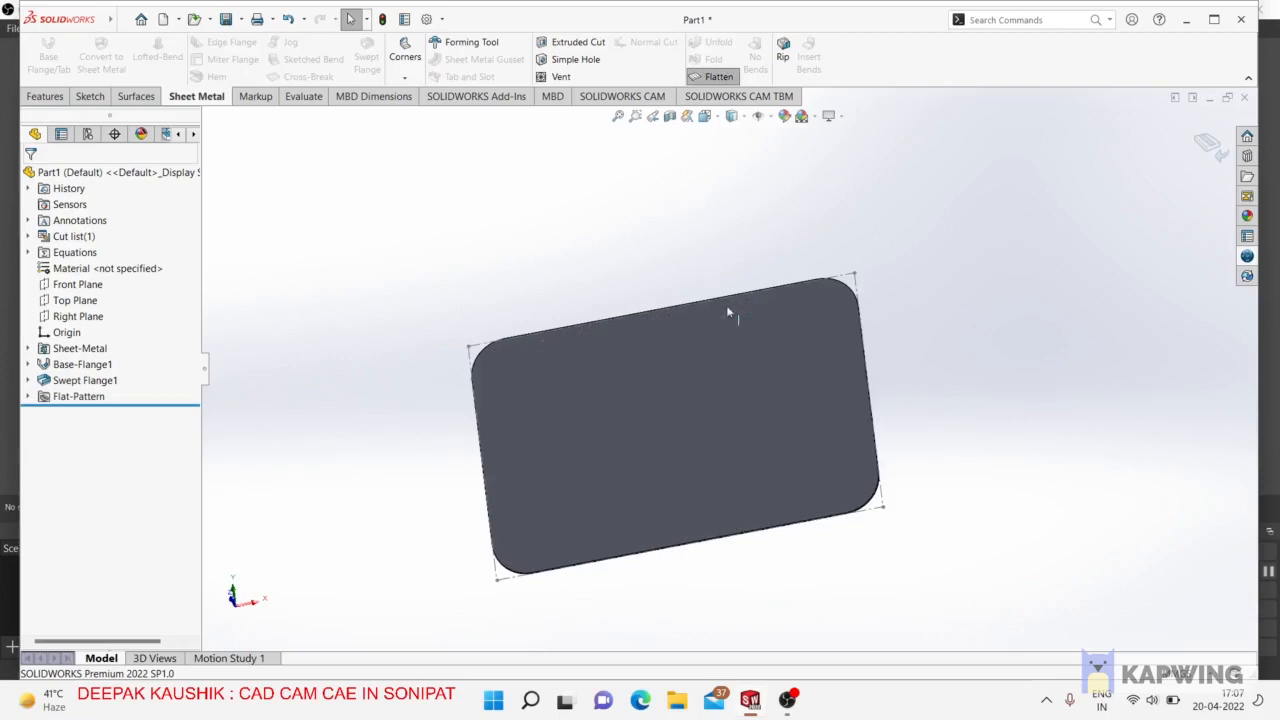
pyautogui.moveTo(728, 310); pyautogui.dragTo(667, 340, button='middle')
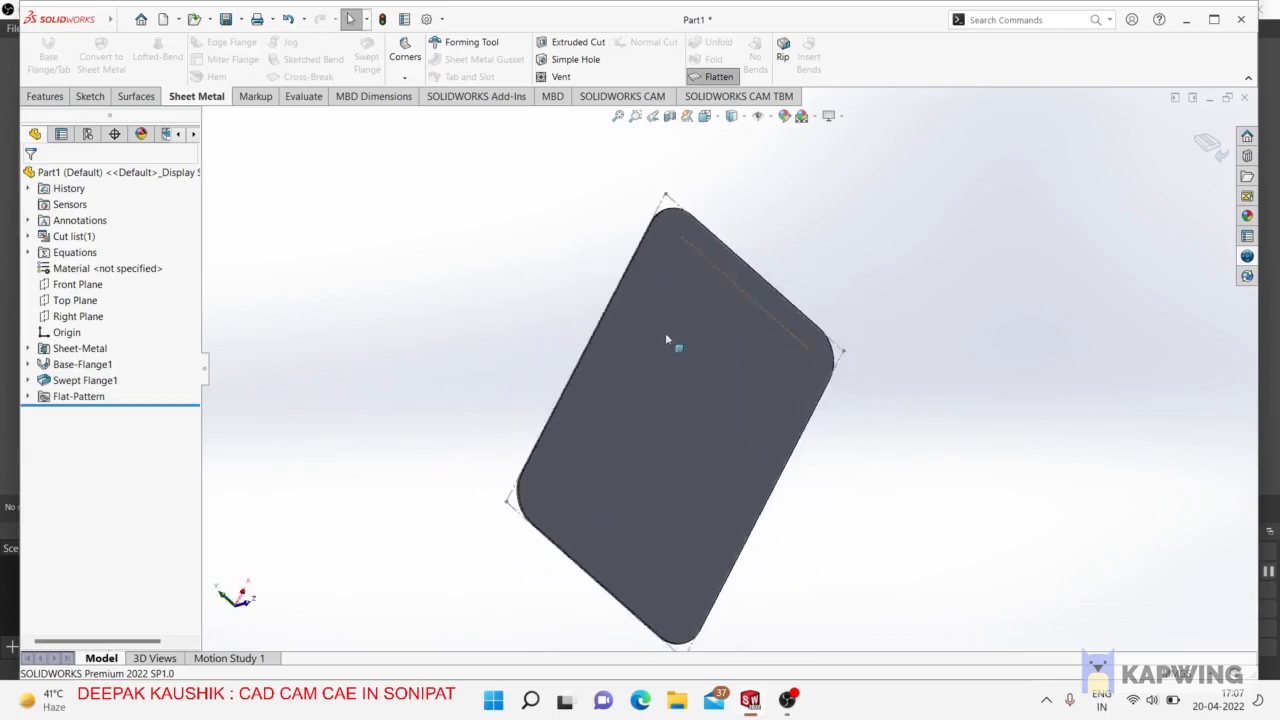
pyautogui.click(718, 76)
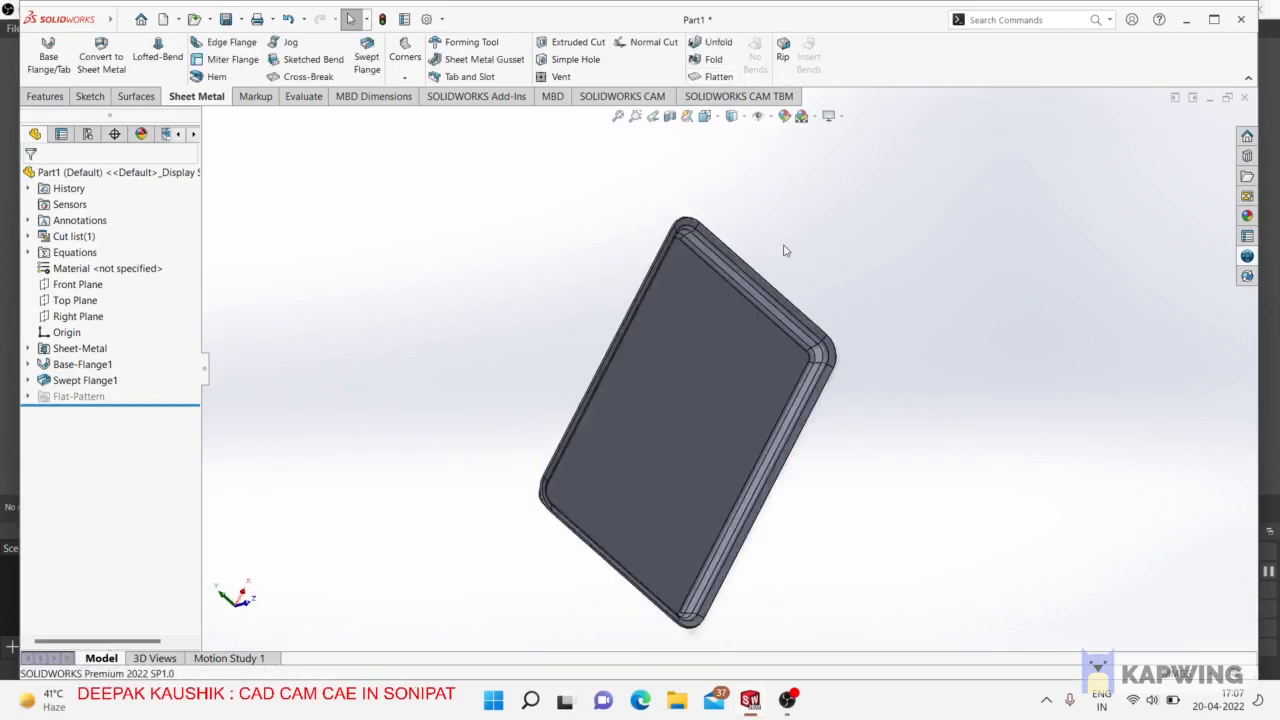
# Delete the swept flange feature together with its dependent items, keeping its profile sketch.
pyautogui.moveTo(767, 346); pyautogui.dragTo(669, 251, button='middle')
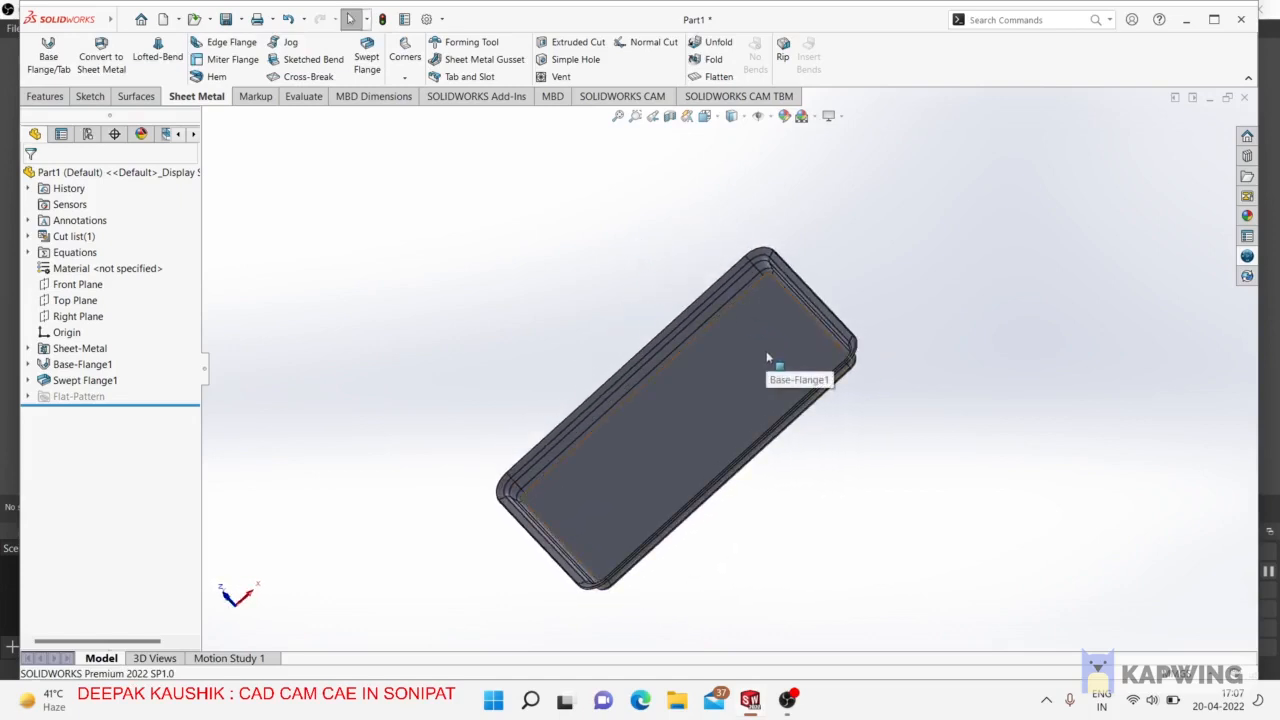
pyautogui.moveTo(772, 365); pyautogui.dragTo(717, 378, button='middle')
pyautogui.scroll(-2, 717, 378)
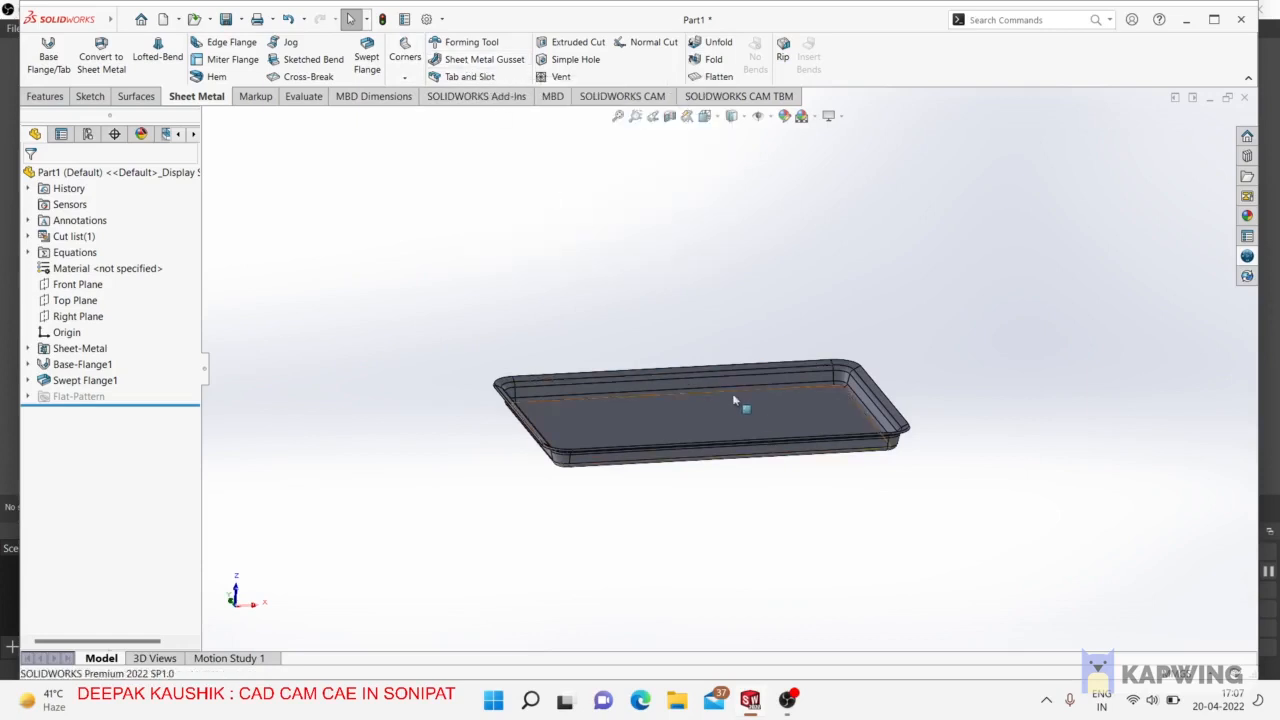
pyautogui.moveTo(732, 393); pyautogui.dragTo(732, 425, button='middle')
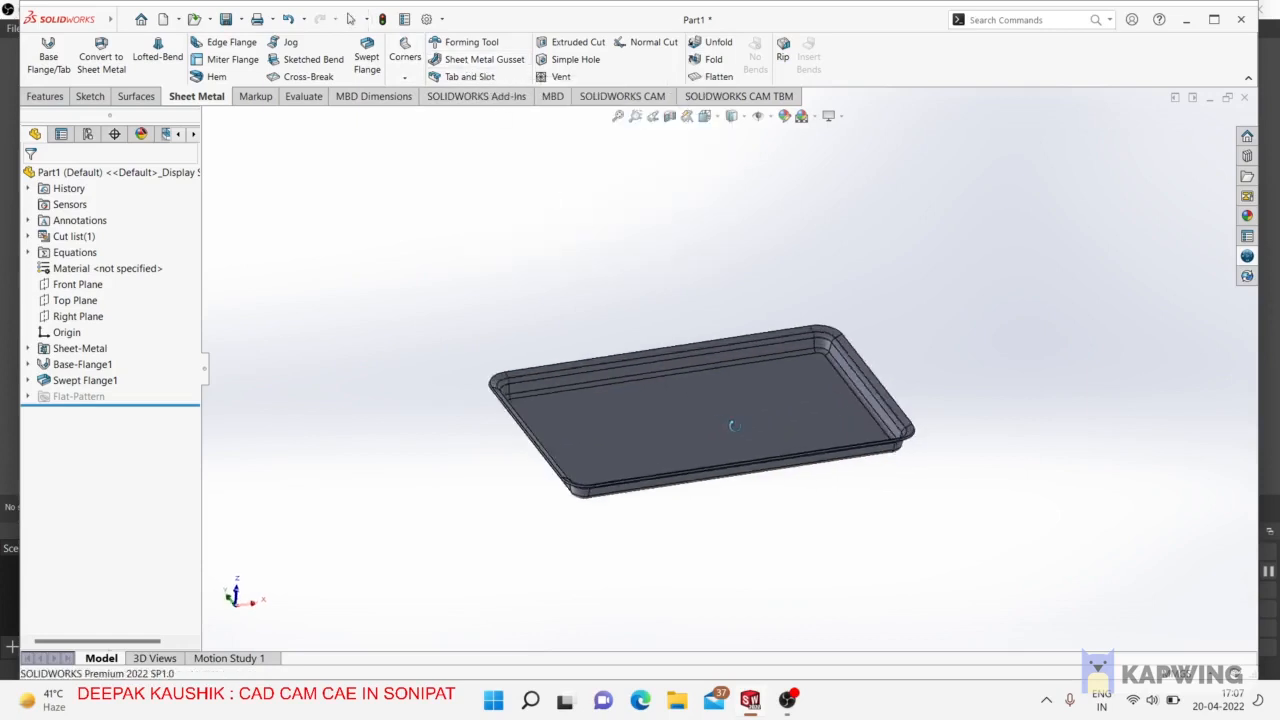
pyautogui.click(88, 382)
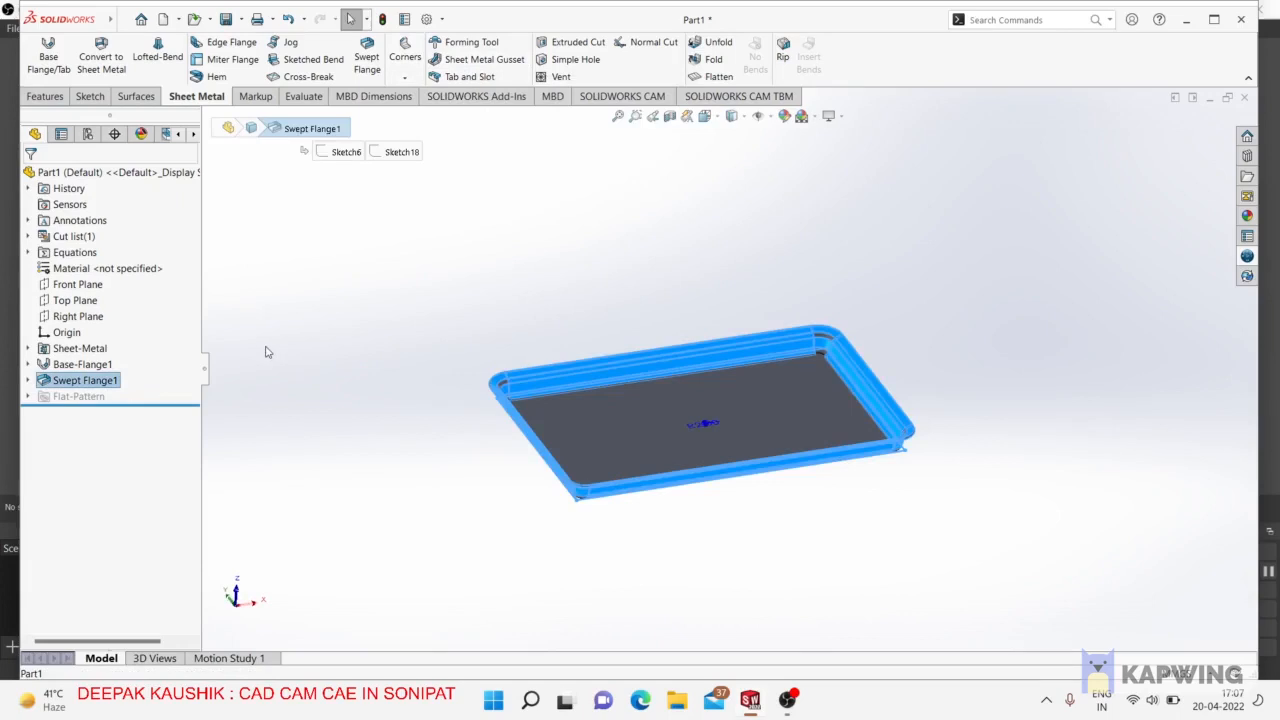
pyautogui.press('Delete')
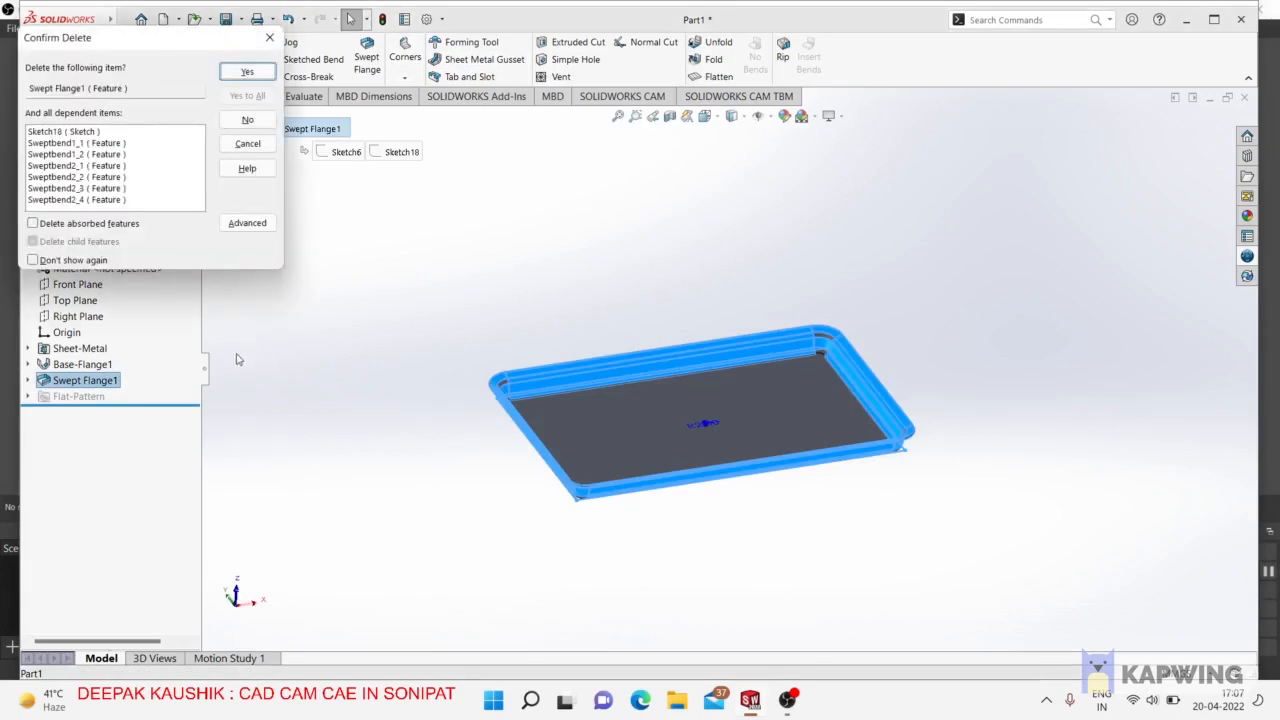
pyautogui.click(240, 73)
pyautogui.scroll(1, 411, 379)
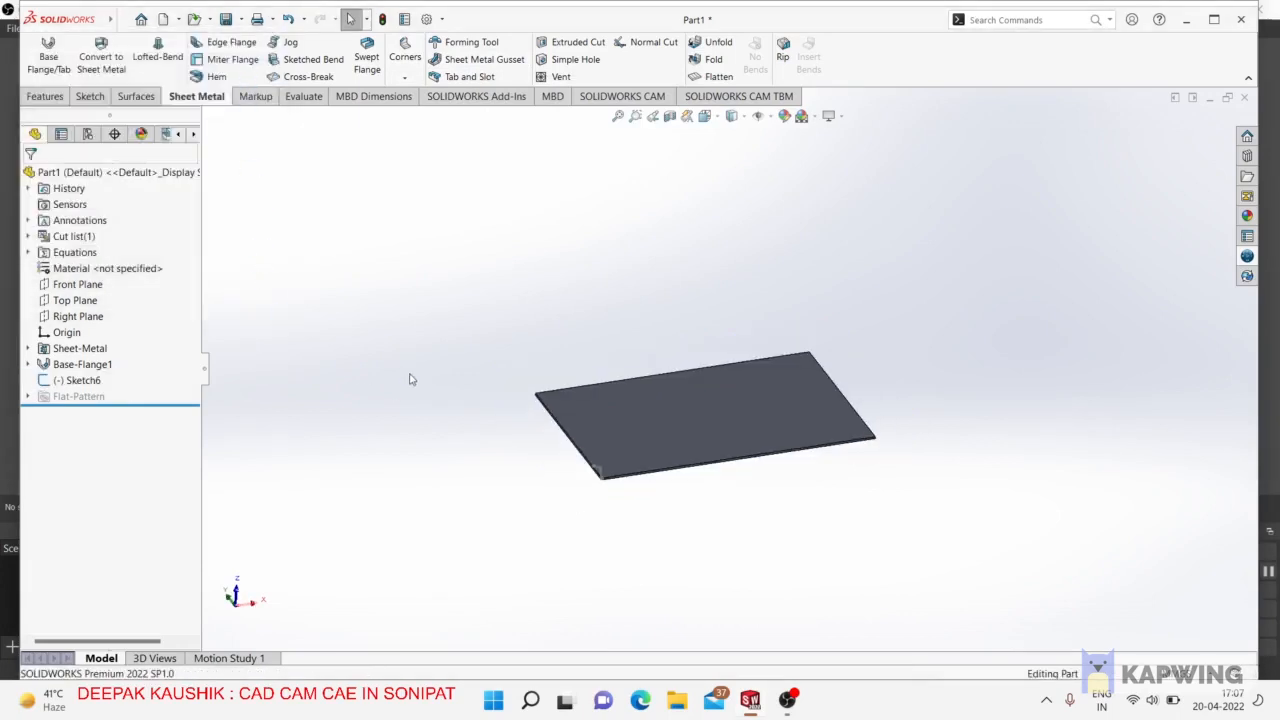
# Delete the two-segment profile sketch at the plate's corner and fit the bare plate in view.
pyautogui.moveTo(361, 352)
pyautogui.mouseDown(button='middle')
pyautogui.moveTo(331, 329)
pyautogui.moveTo(342, 337)
pyautogui.mouseUp(button='middle')
pyautogui.scroll(-5, 565, 455)
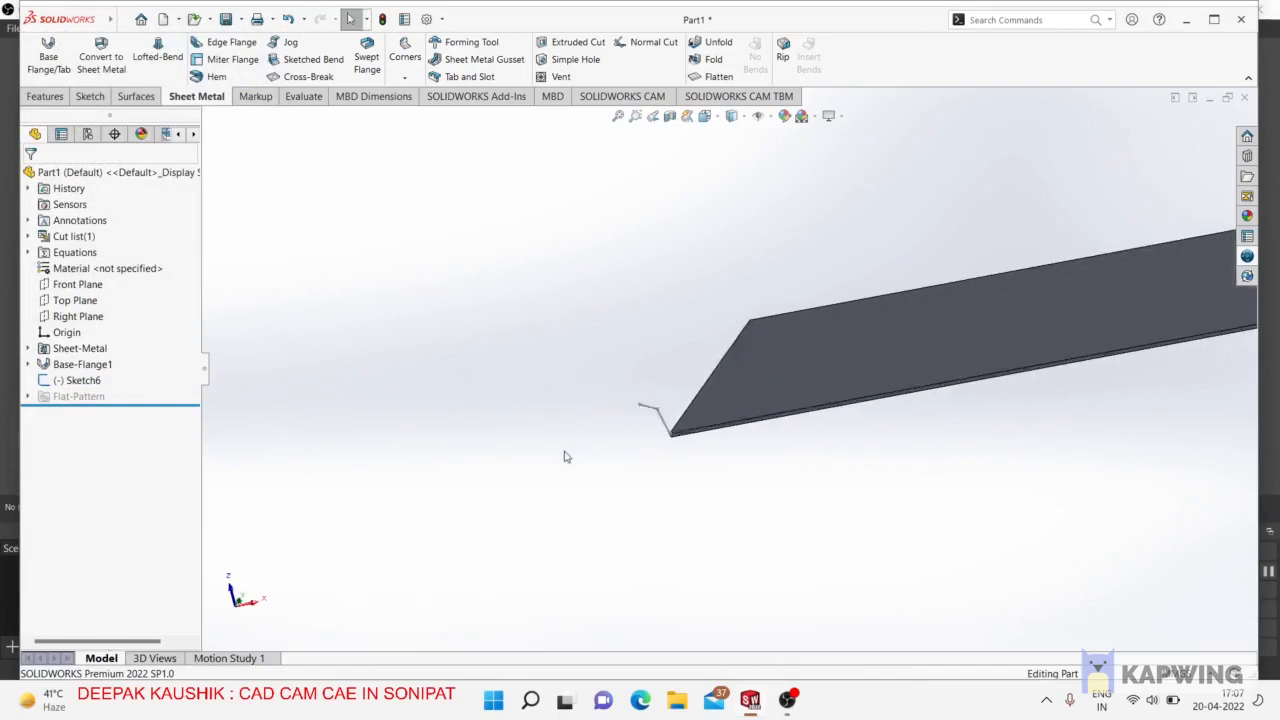
pyautogui.click(688, 410)
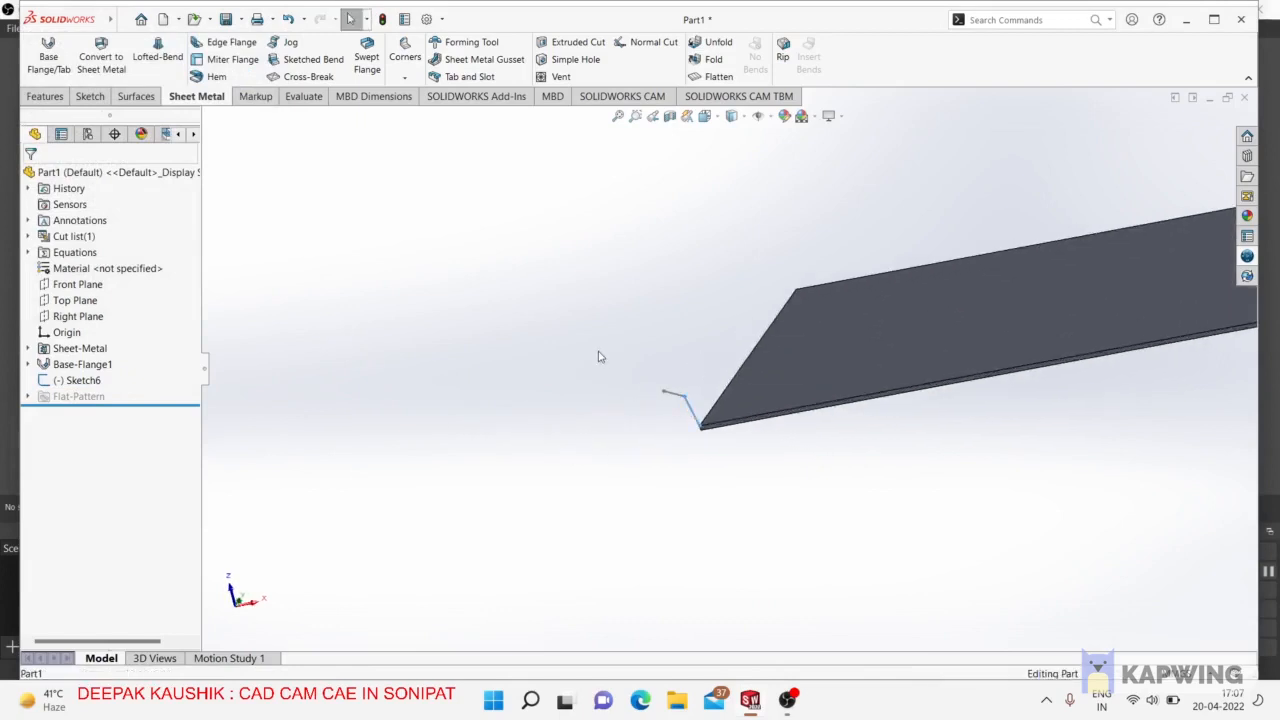
pyautogui.press('Delete')
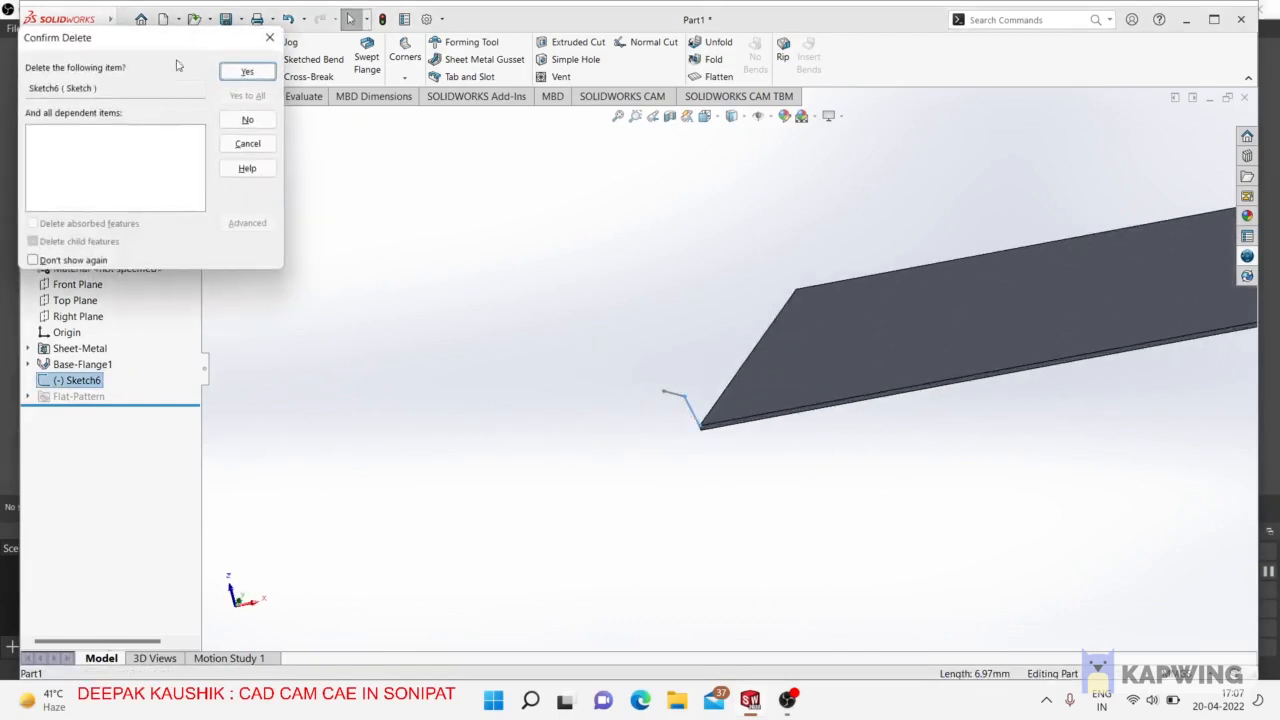
pyautogui.click(247, 71)
pyautogui.scroll(3, 375, 325)
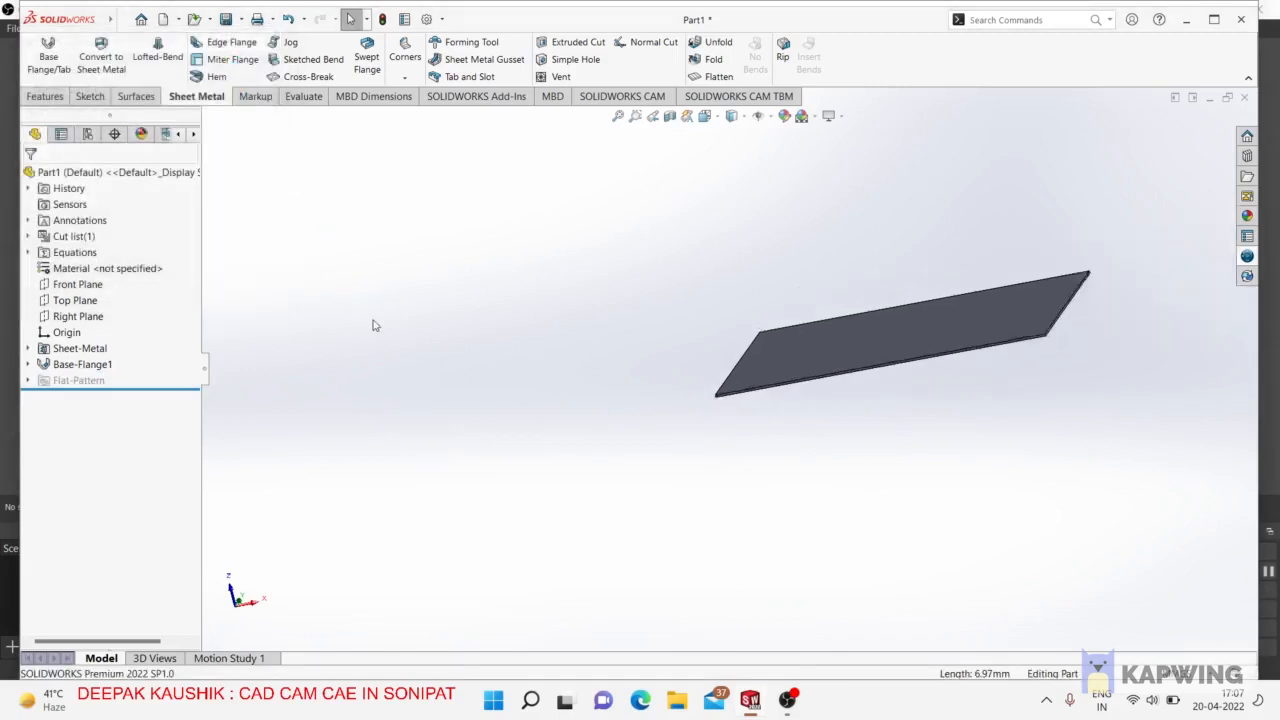
pyautogui.moveTo(375, 325); pyautogui.dragTo(589, 333, button='middle')
pyautogui.press('f')
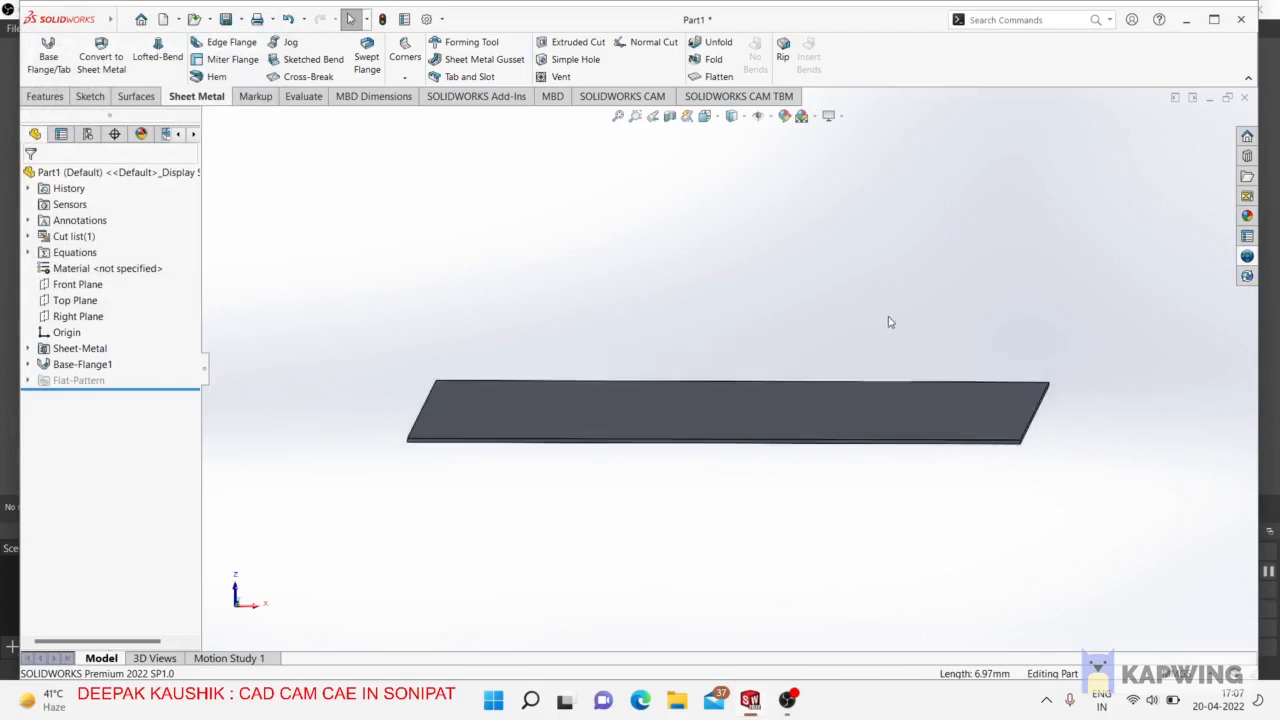
pyautogui.scroll(-3, 273, 400)
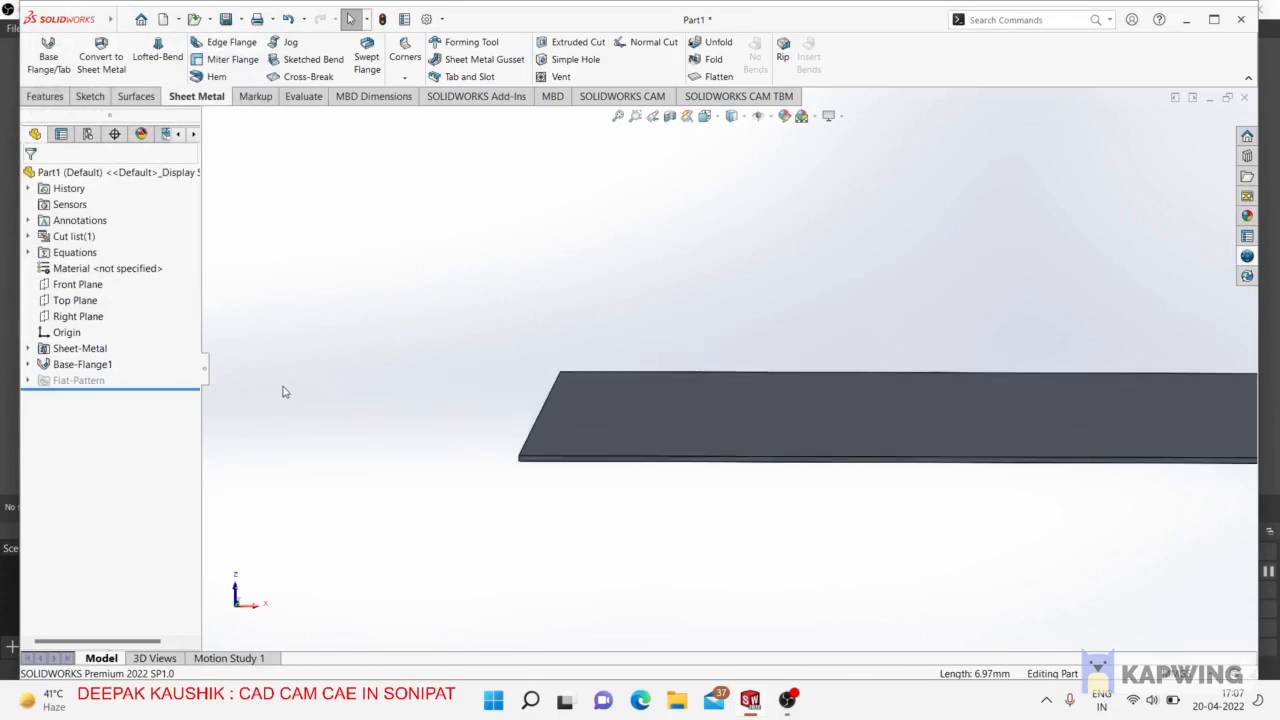
pyautogui.scroll(3, 286, 392)
pyautogui.scroll(-2, 710, 256)
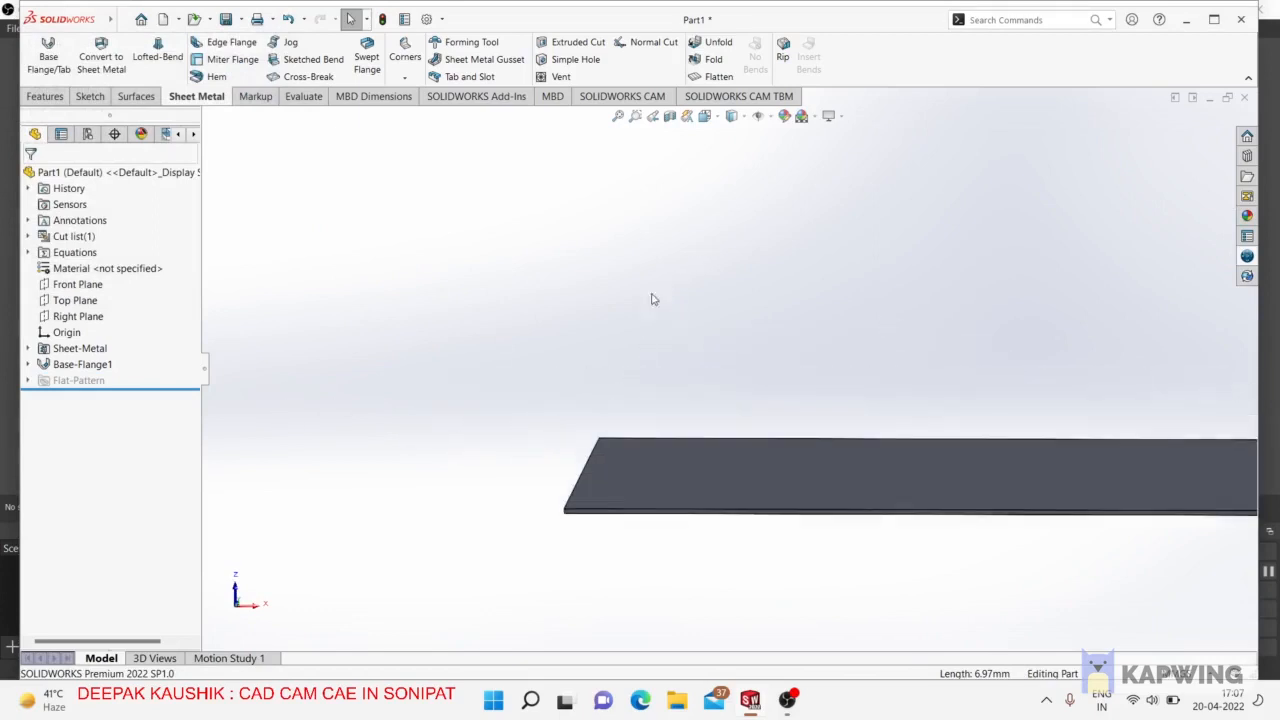
pyautogui.scroll(2, 504, 294)
pyautogui.scroll(-2, 1004, 354)
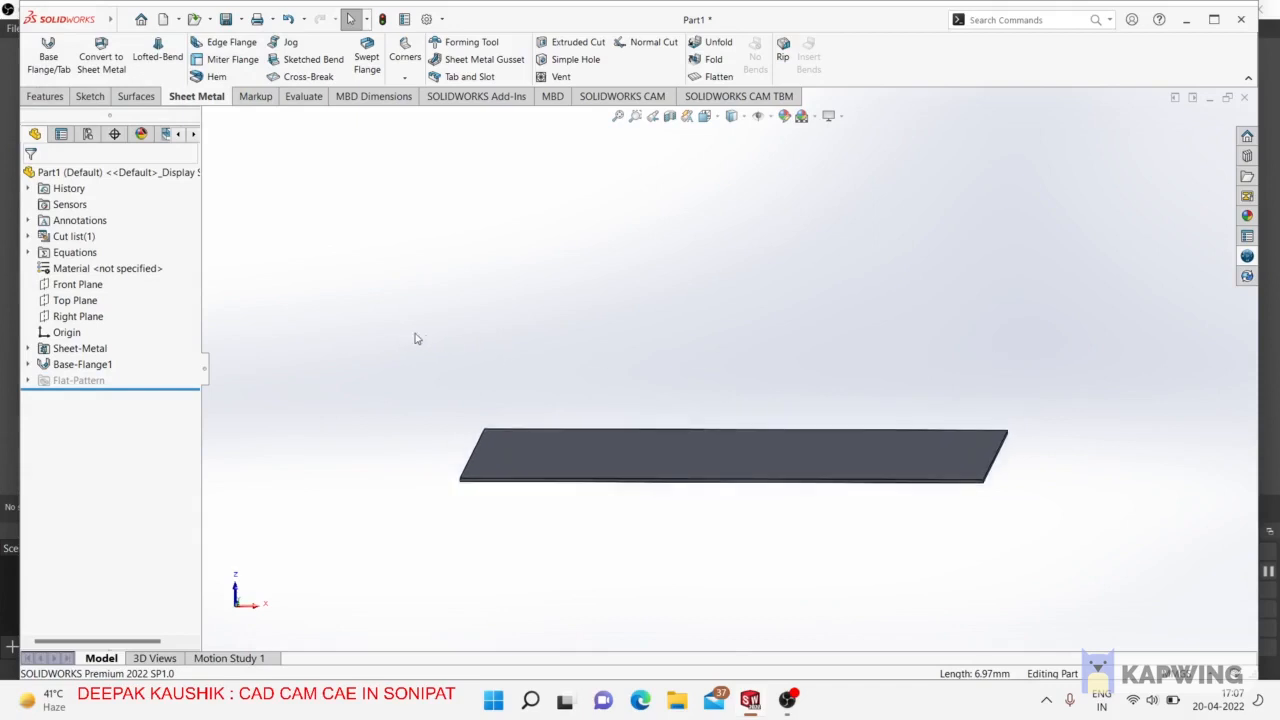
pyautogui.scroll(-1, 403, 337)
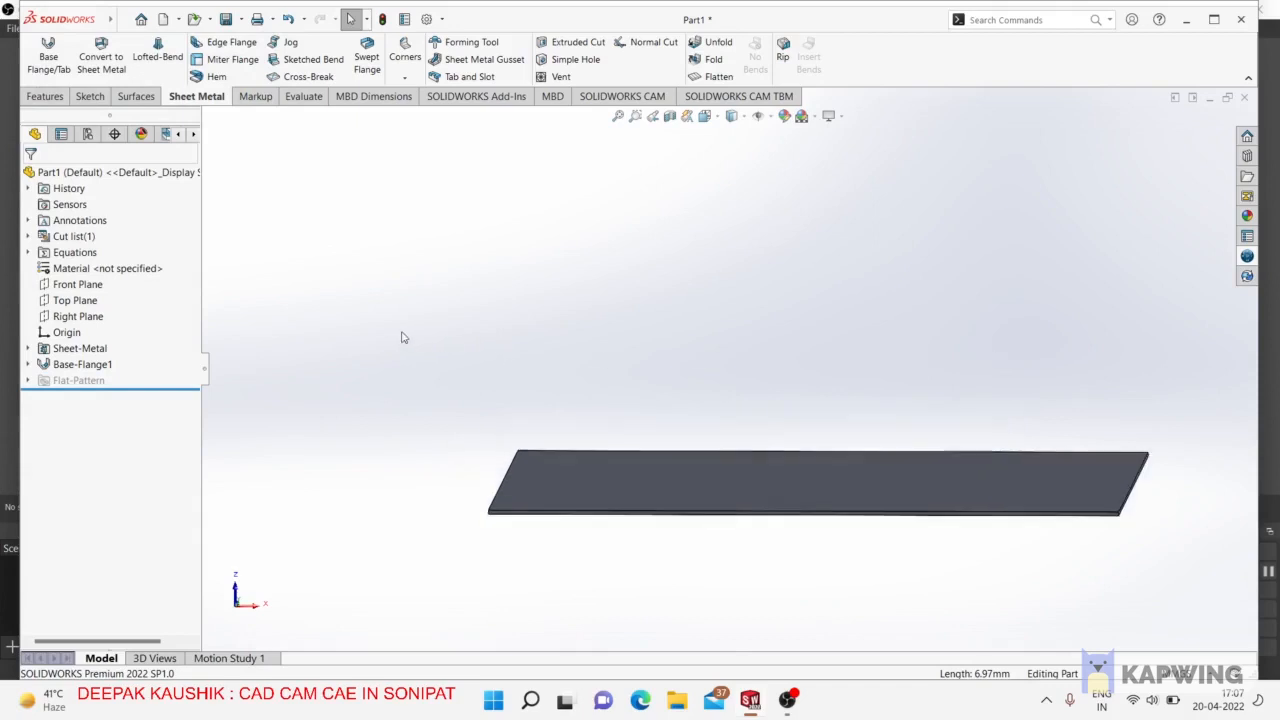
# Add a 90-degree edge flange with a blind length of about 38.74 mm along one long edge of the plate, using the default radius.
pyautogui.click(224, 42)
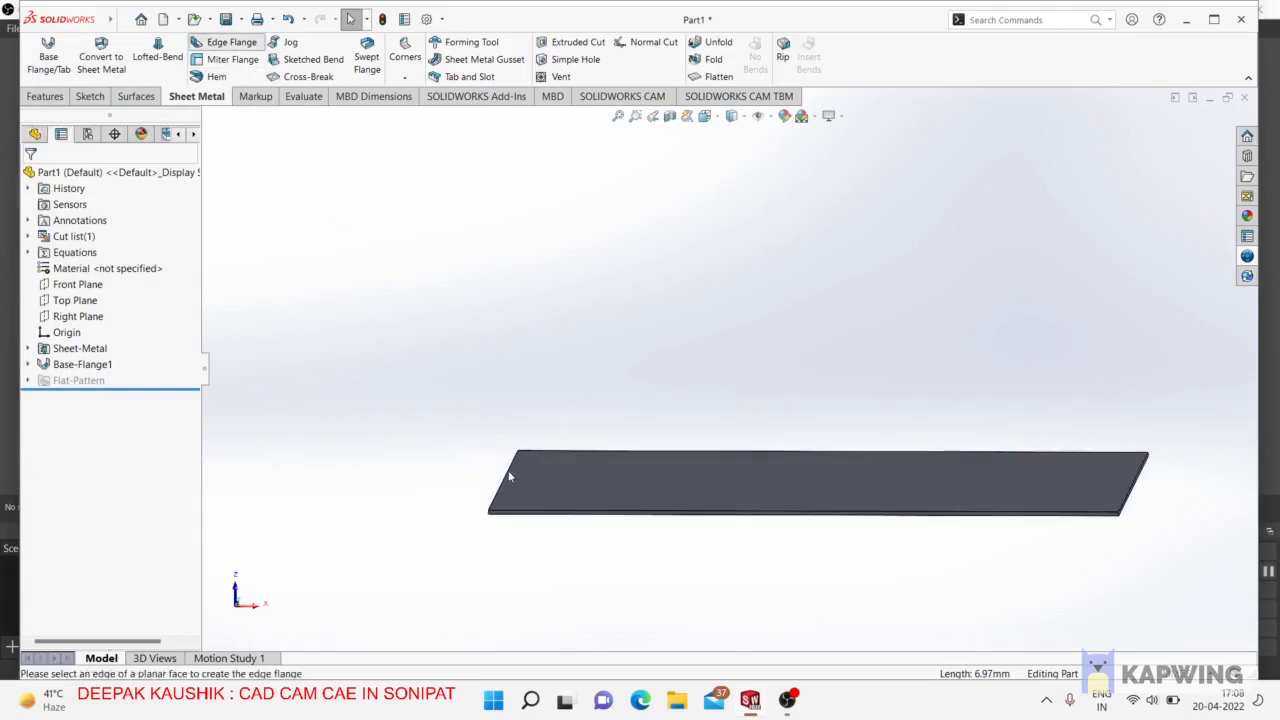
pyautogui.moveTo(523, 451); pyautogui.dragTo(590, 442, button='middle')
pyautogui.scroll(-5, 690, 480)
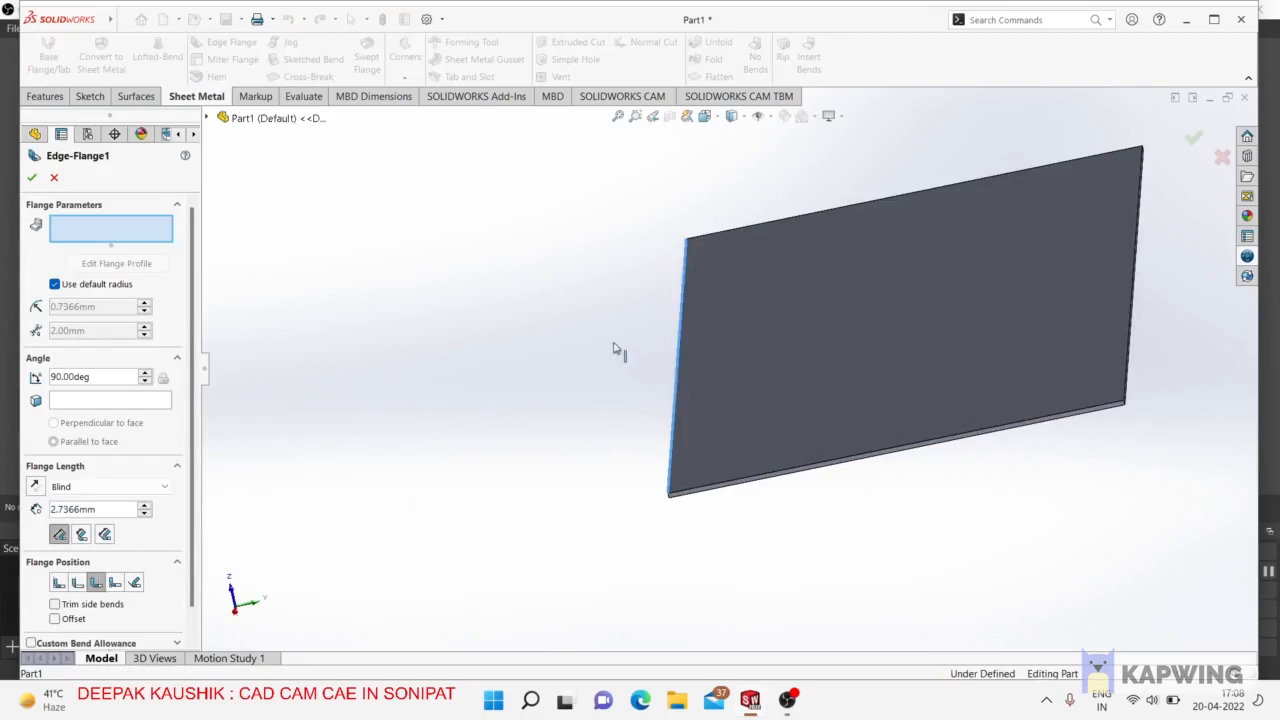
pyautogui.click(676, 365)
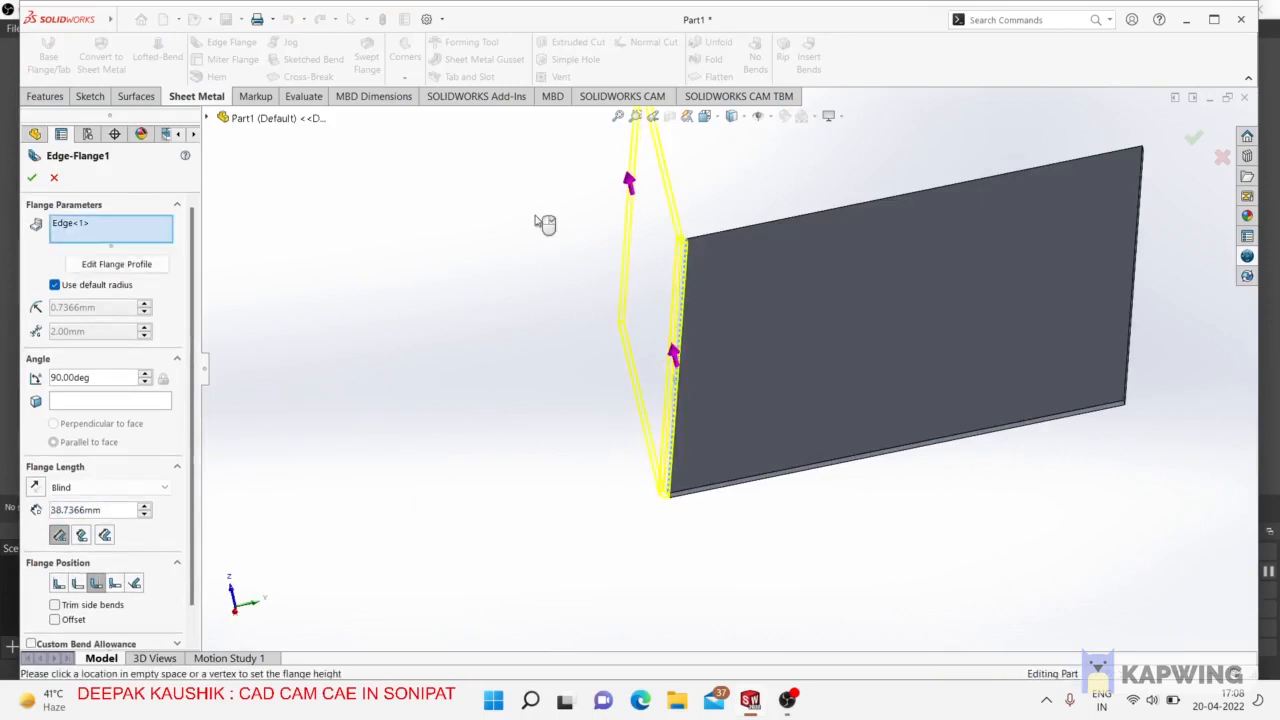
pyautogui.moveTo(543, 237); pyautogui.dragTo(511, 320, button='middle')
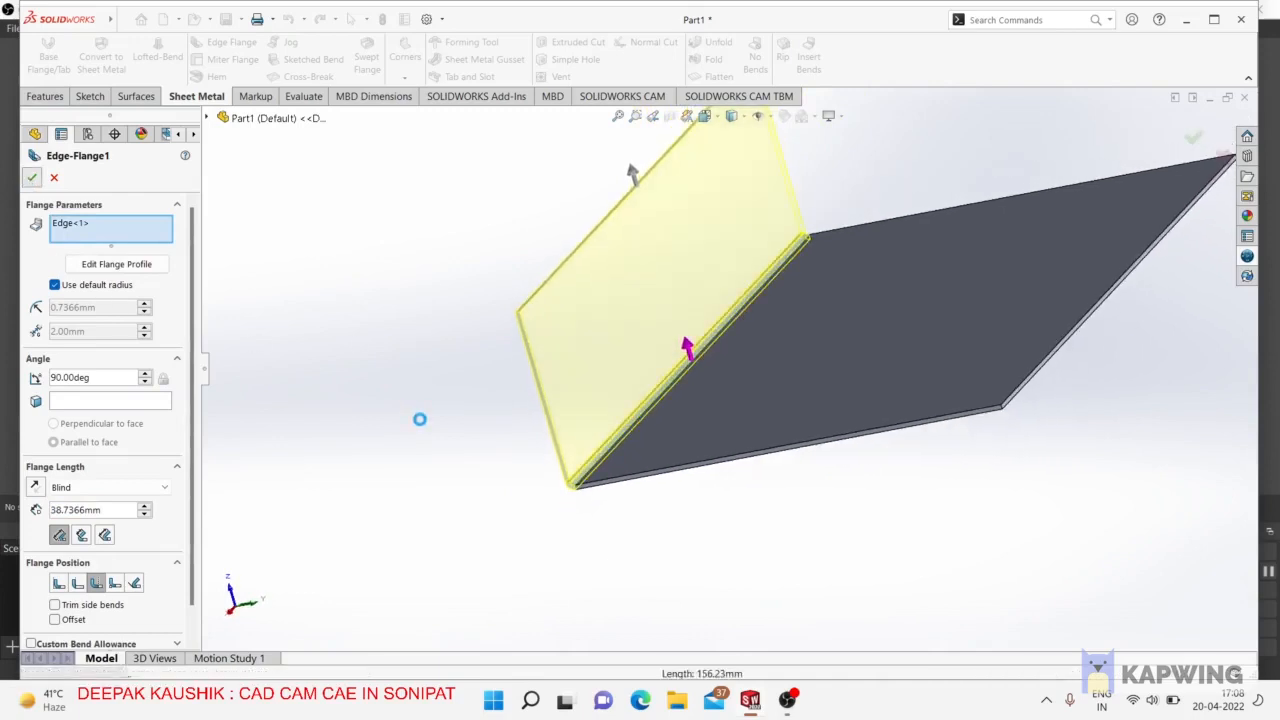
pyautogui.press('Return')
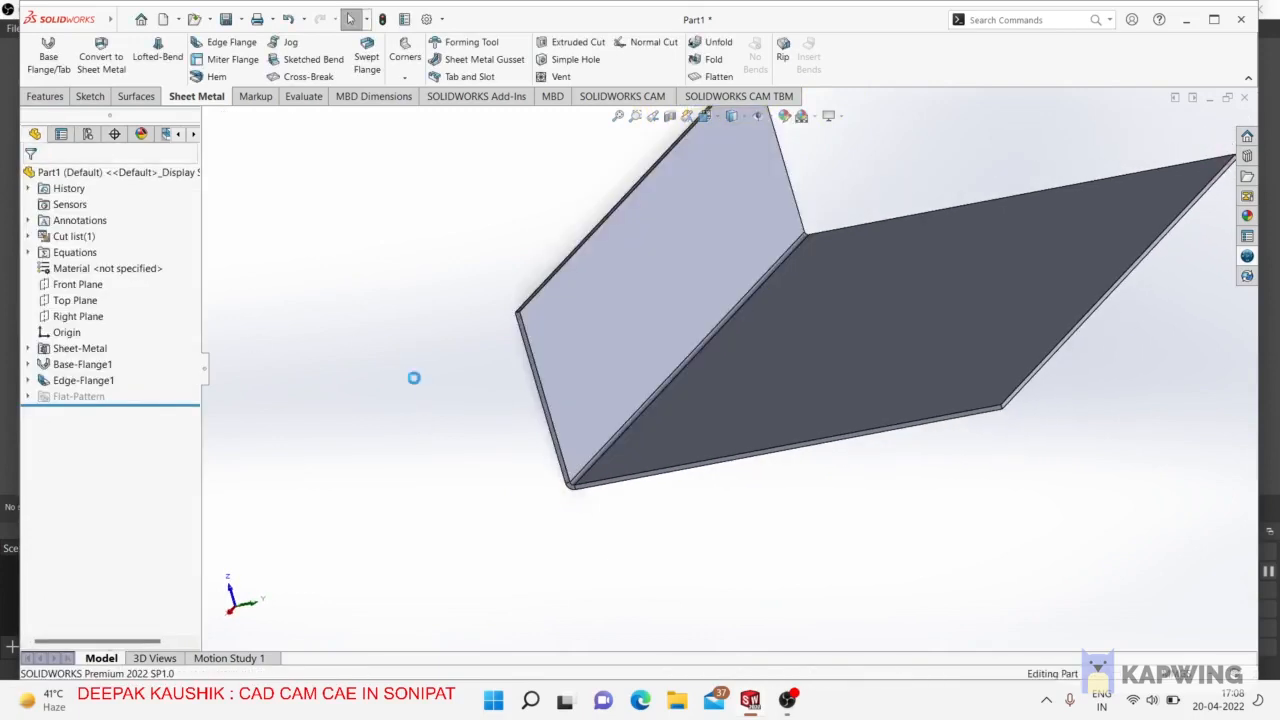
# Examine the flanged plate and its bend from several sides.
pyautogui.moveTo(414, 374); pyautogui.dragTo(440, 355, button='middle')
pyautogui.scroll(5, 440, 355)
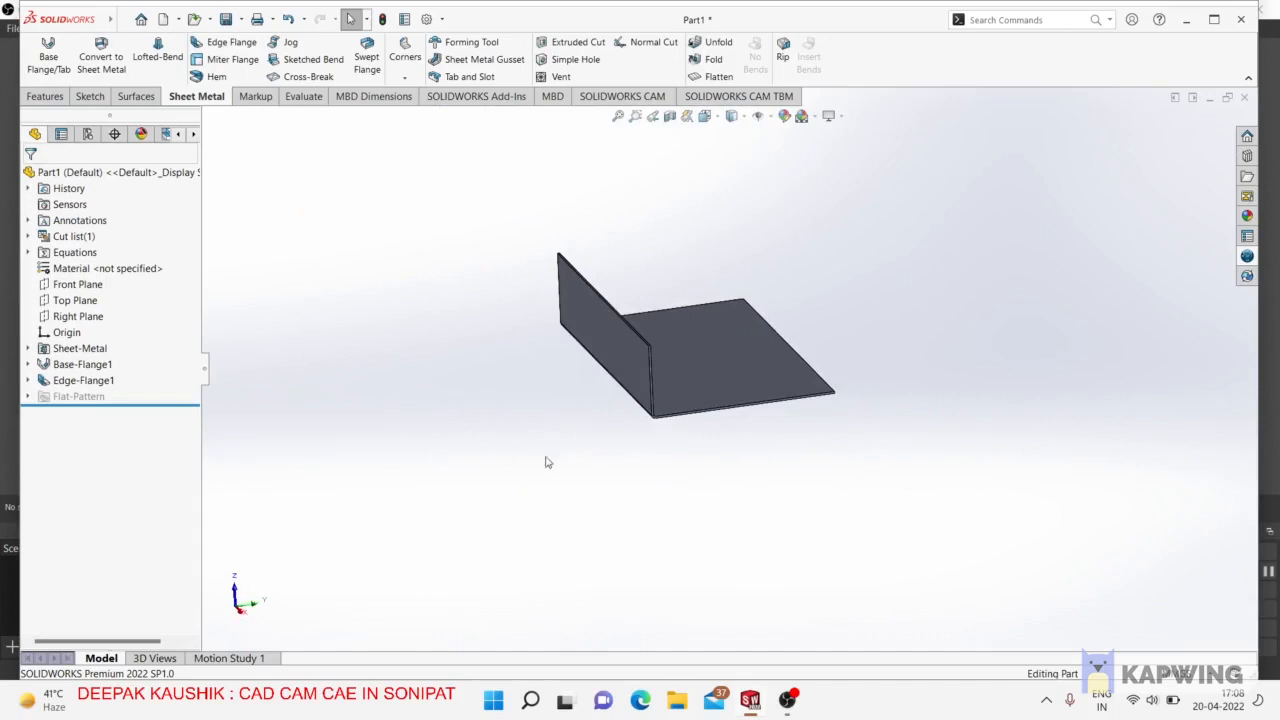
pyautogui.moveTo(547, 462); pyautogui.dragTo(466, 477, button='middle')
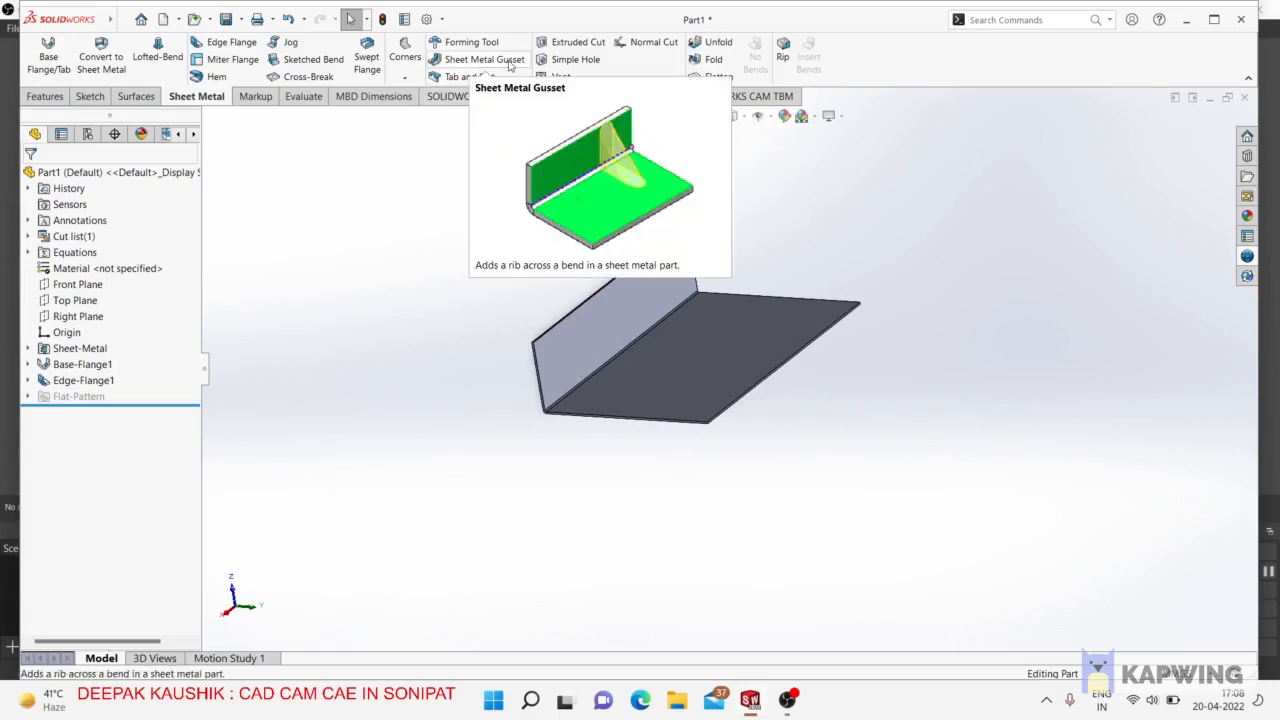
pyautogui.moveTo(541, 274); pyautogui.dragTo(574, 191, button='middle')
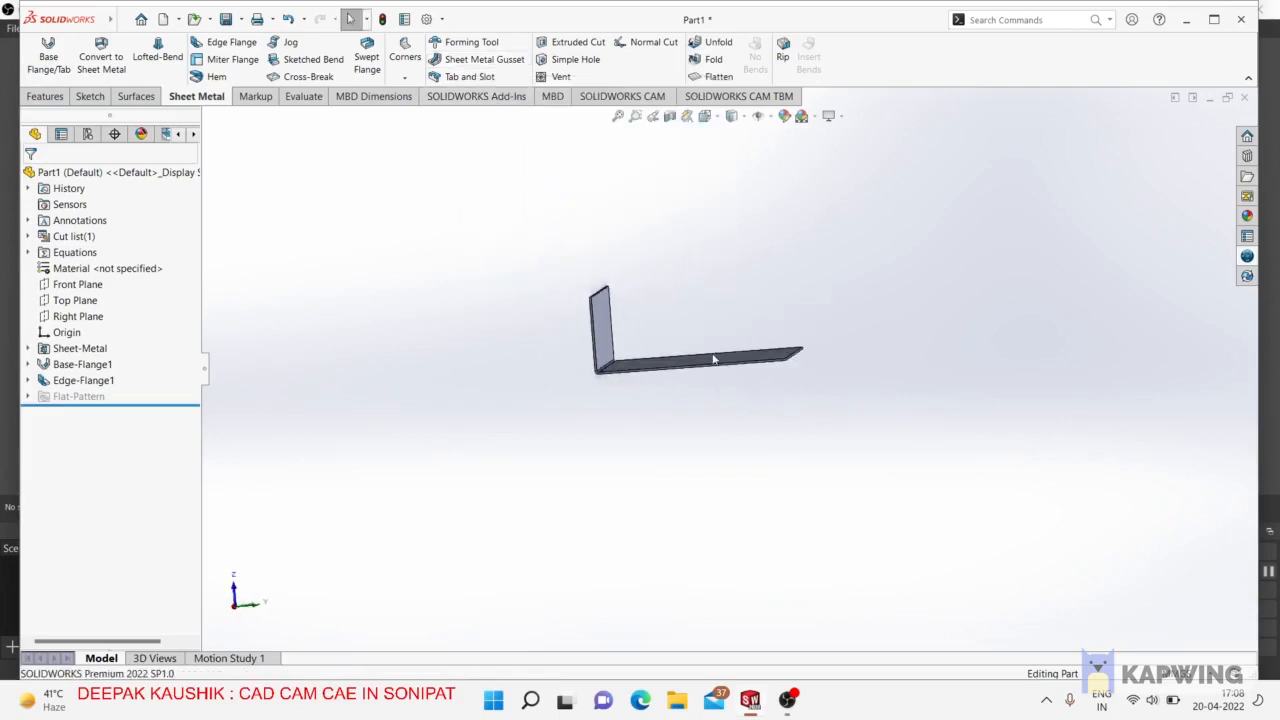
pyautogui.scroll(-3, 686, 316)
pyautogui.moveTo(686, 316)
pyautogui.mouseDown(button='middle')
pyautogui.moveTo(674, 320)
pyautogui.moveTo(677, 349)
pyautogui.moveTo(680, 333)
pyautogui.mouseUp(button='middle')
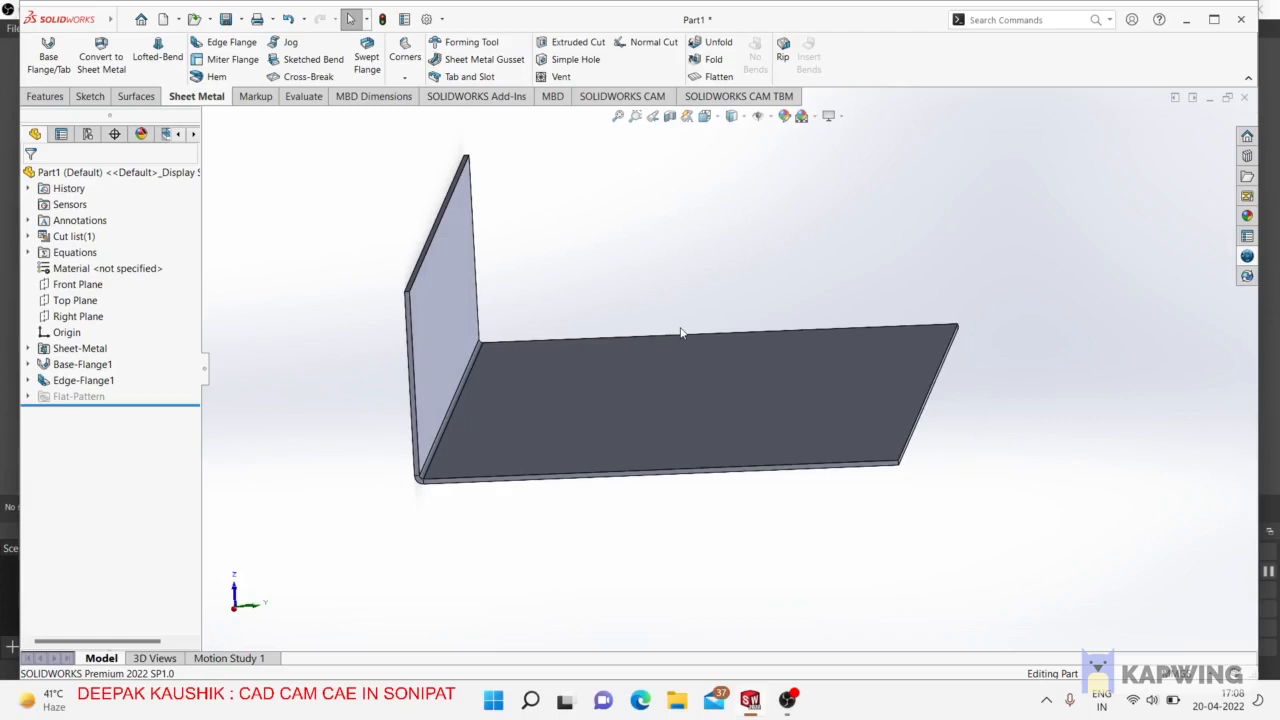
pyautogui.scroll(4, 683, 371)
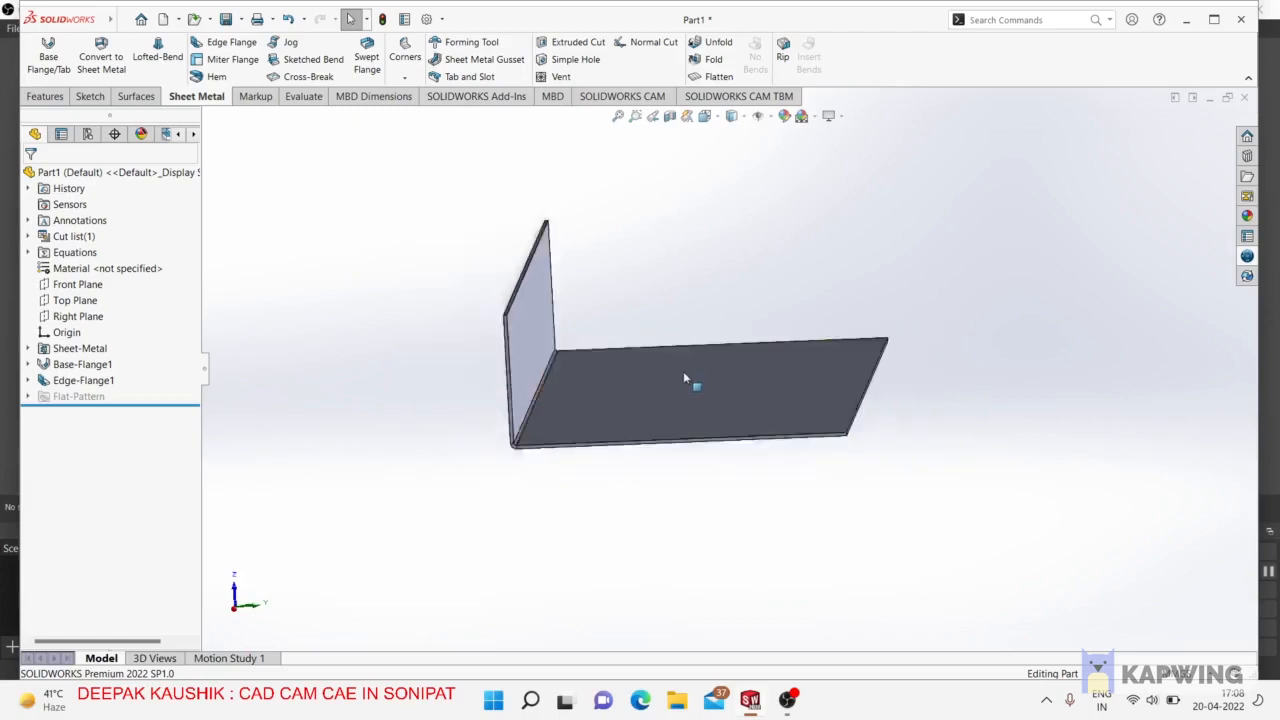
# Start a Sheet Metal Gusset with the flange's inner face and the plate's upper face as supporting faces.
pyautogui.moveTo(683, 371); pyautogui.dragTo(655, 372, button='middle')
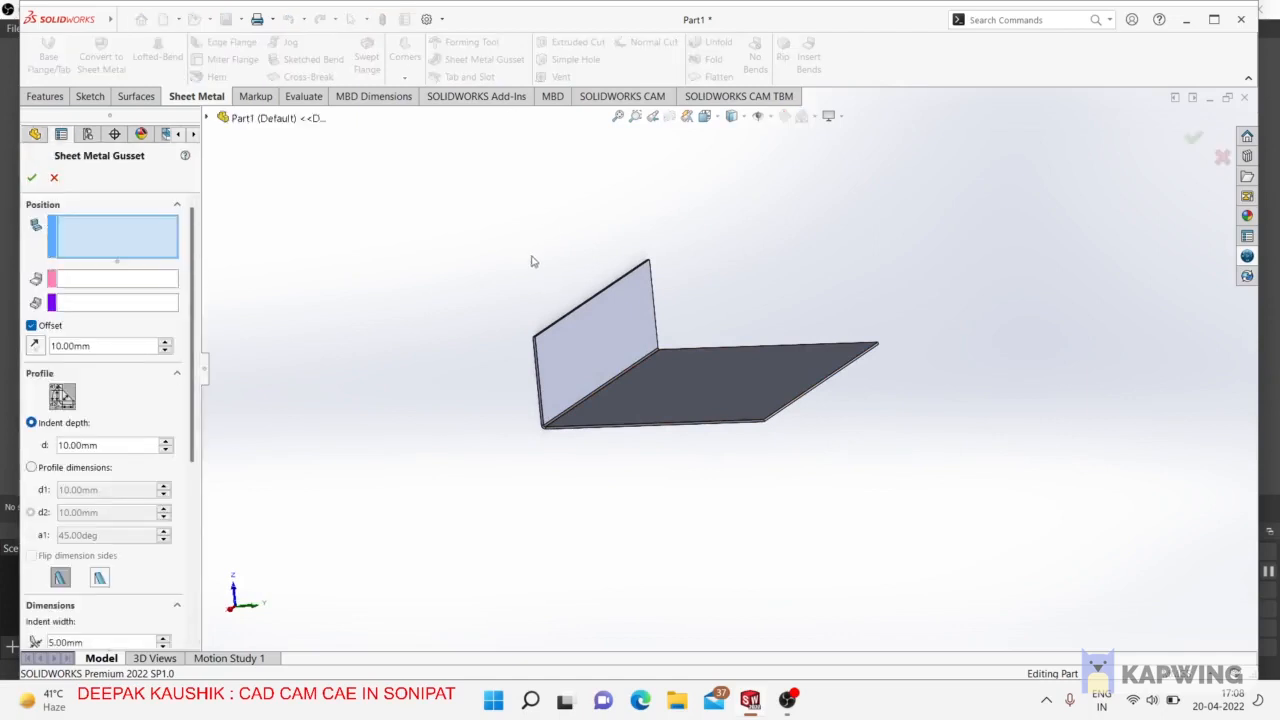
pyautogui.moveTo(532, 261); pyautogui.dragTo(545, 260, button='middle')
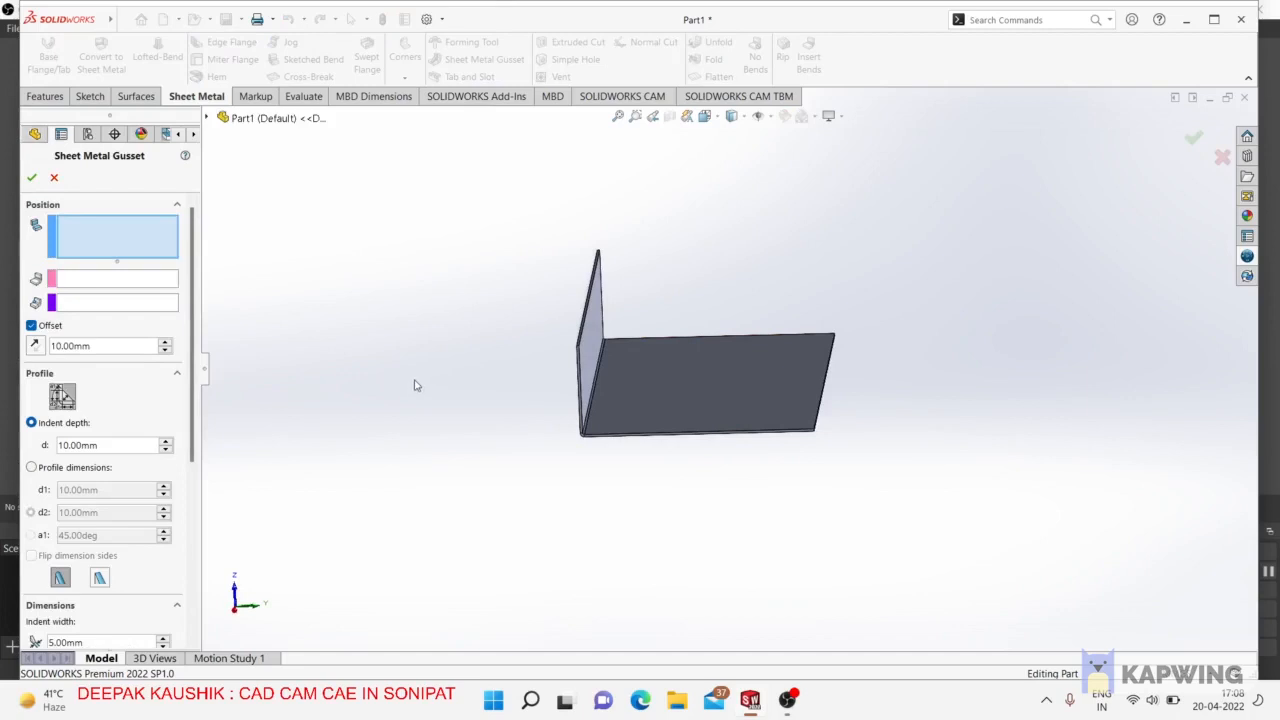
pyautogui.moveTo(415, 384); pyautogui.dragTo(356, 360, button='middle')
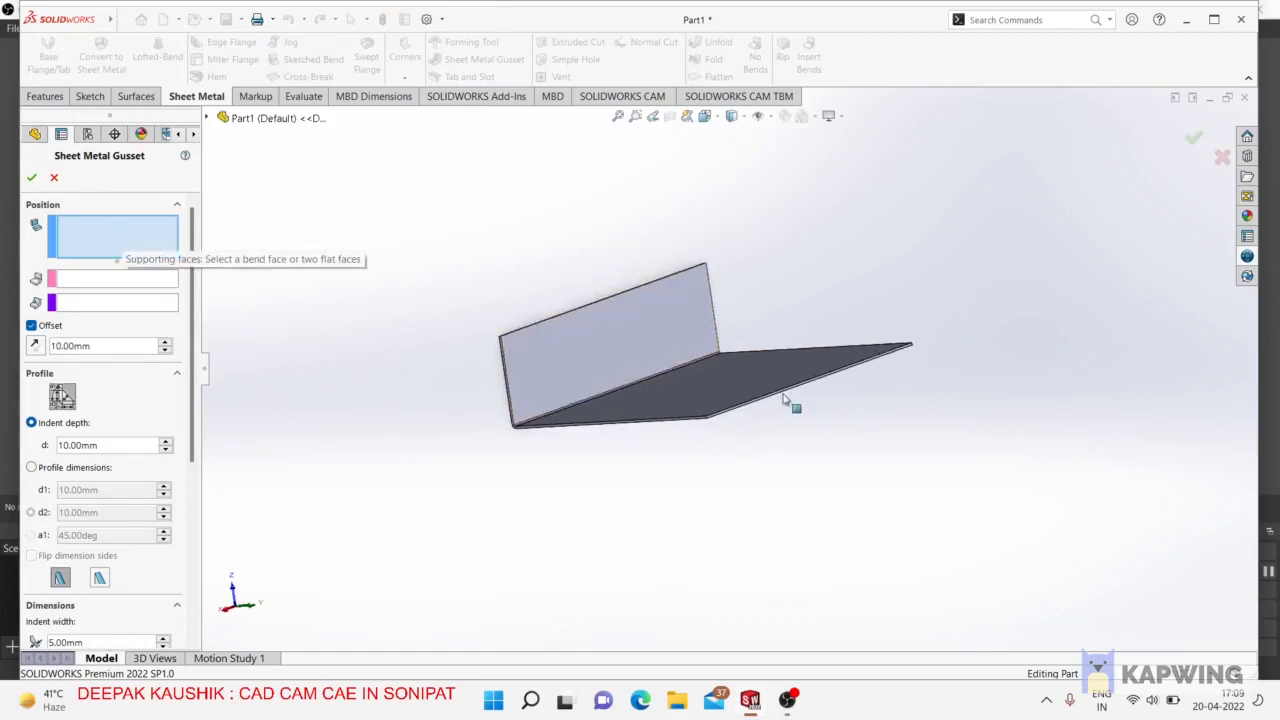
pyautogui.click(655, 345)
pyautogui.moveTo(655, 345); pyautogui.dragTo(694, 394, button='middle')
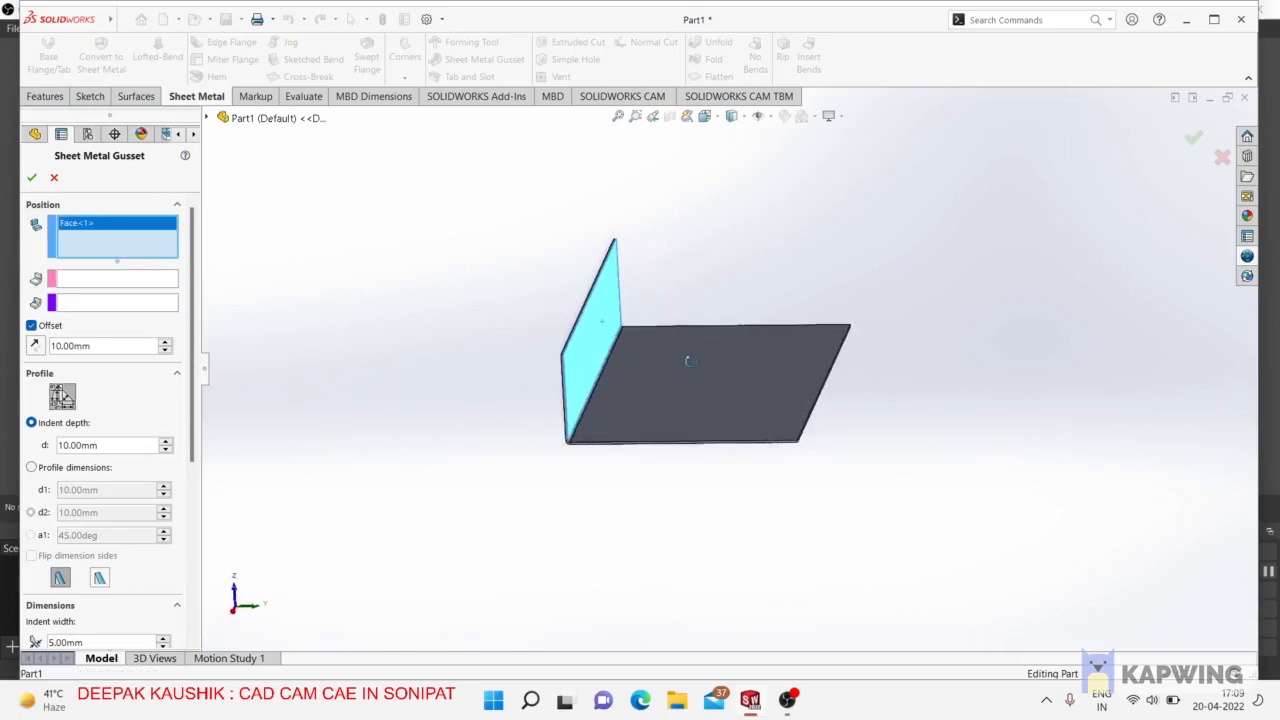
pyautogui.click(694, 394)
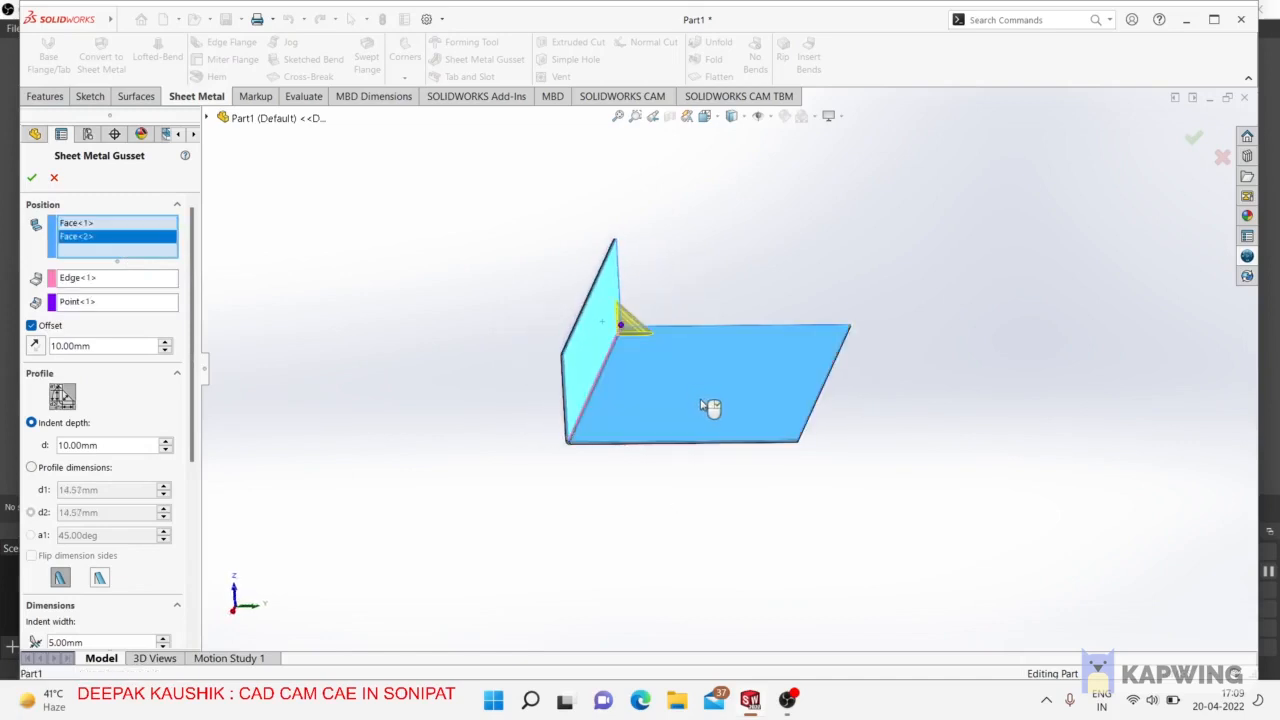
# Examine the gusset preview and its offset from the reference point at the end of the bend line.
pyautogui.moveTo(634, 383); pyautogui.dragTo(566, 431, button='middle')
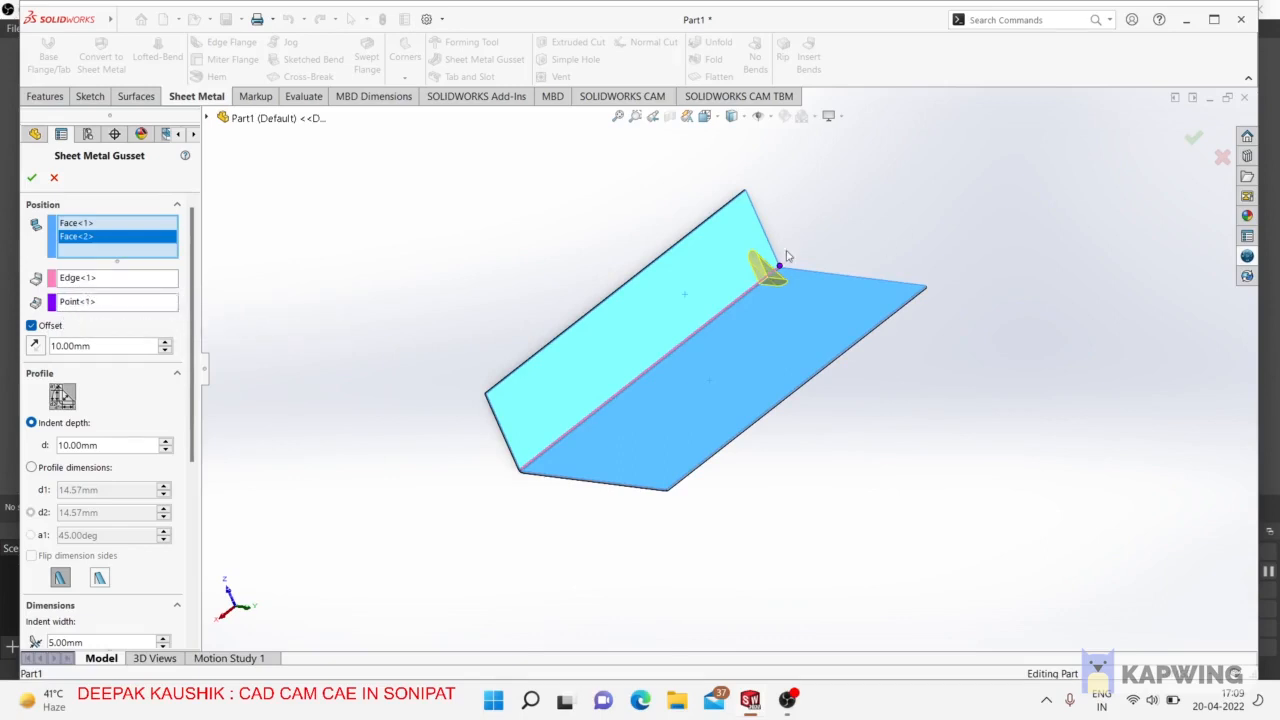
pyautogui.scroll(-3, 785, 275)
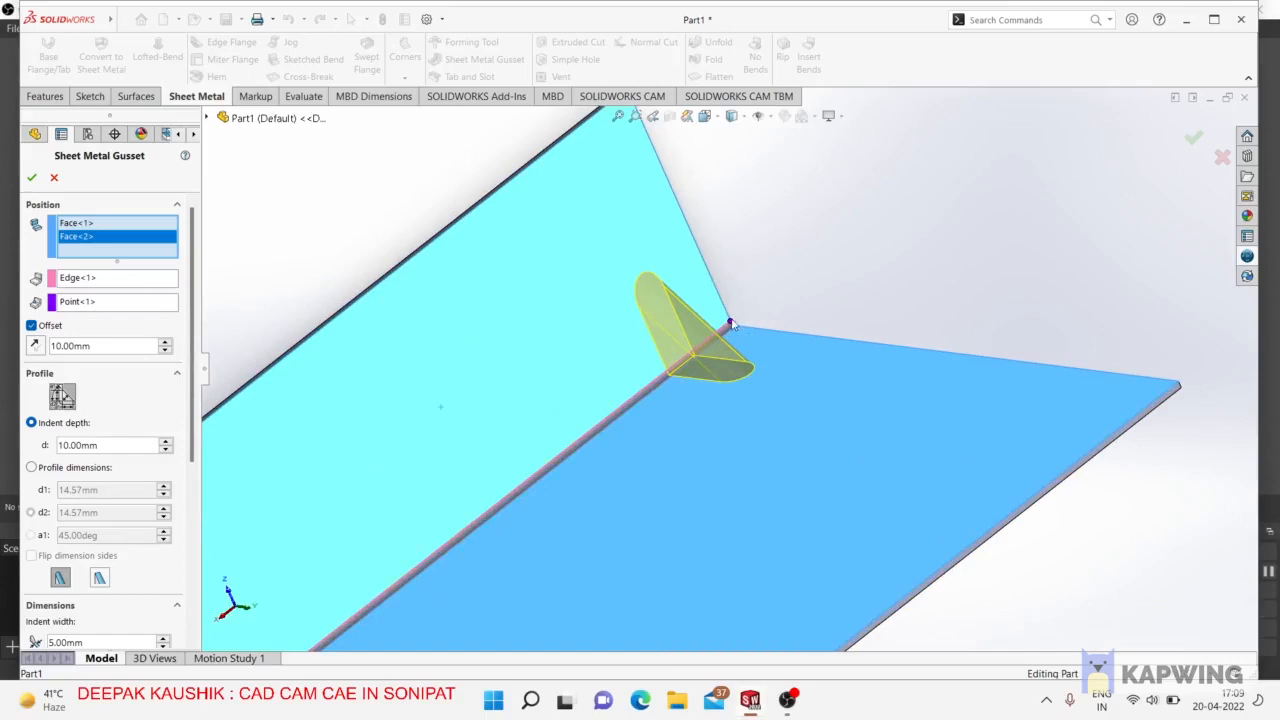
pyautogui.scroll(-3, 731, 323)
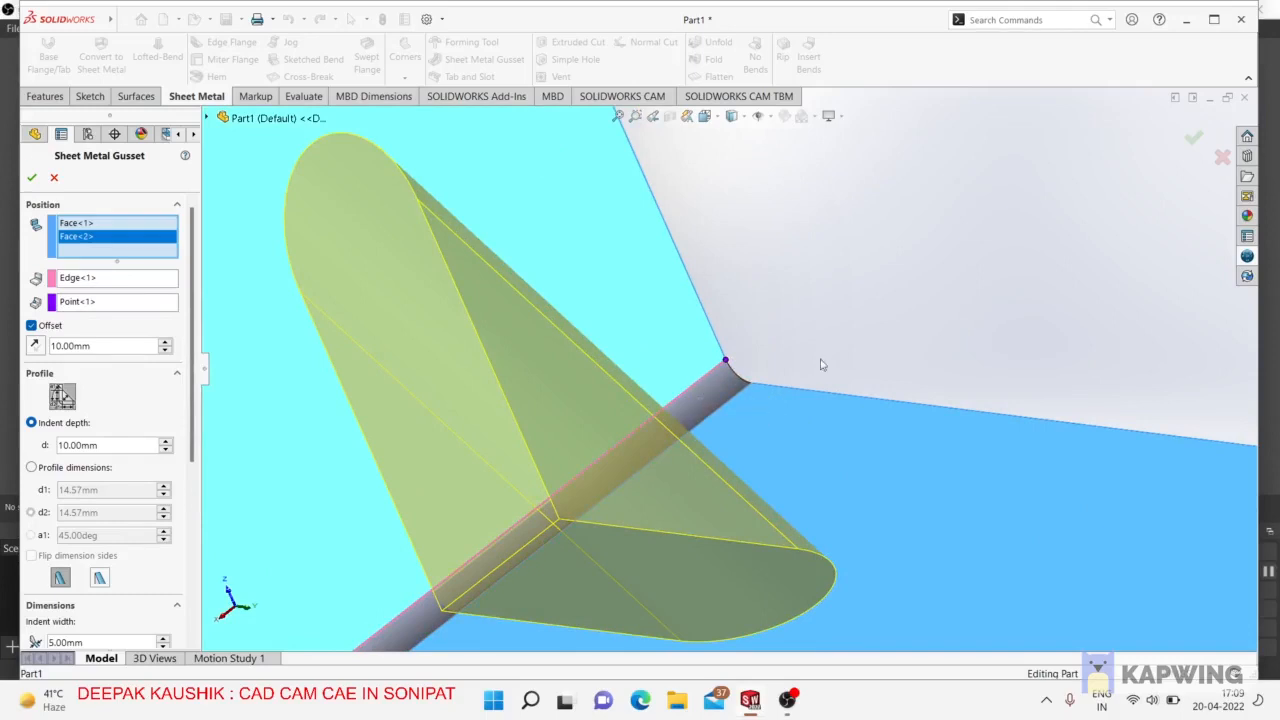
pyautogui.scroll(2, 712, 395)
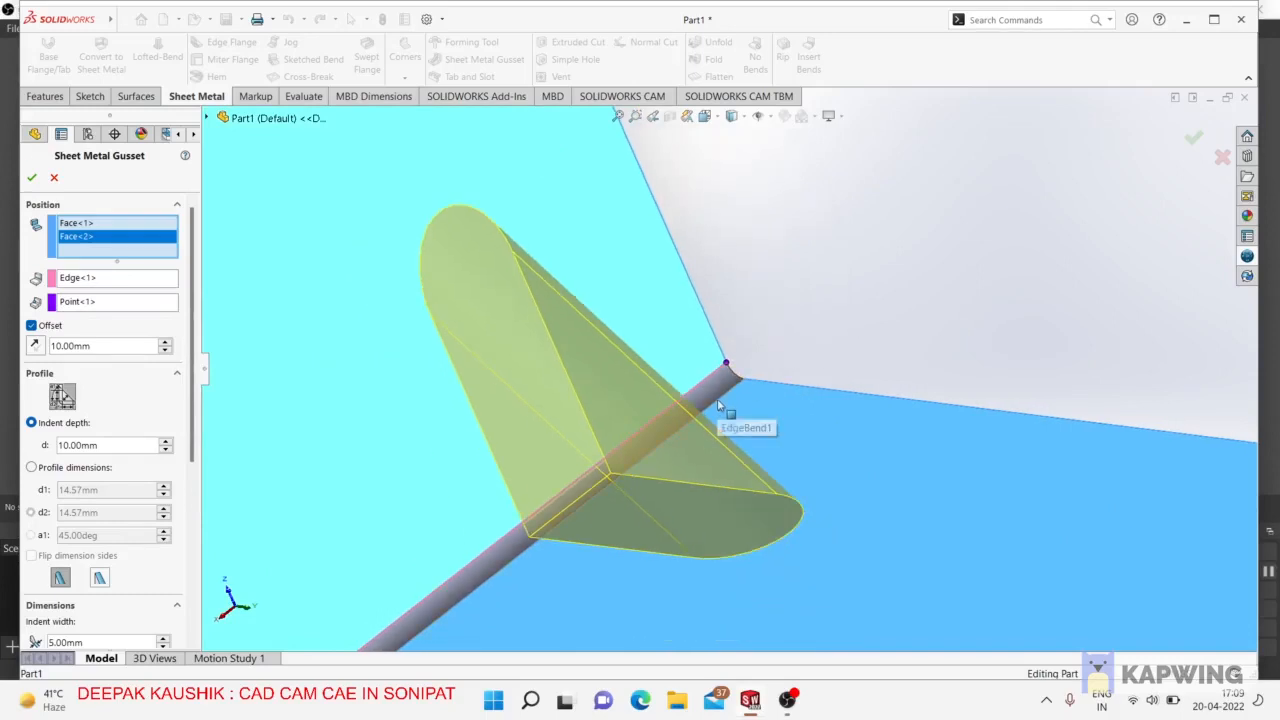
pyautogui.scroll(3, 848, 277)
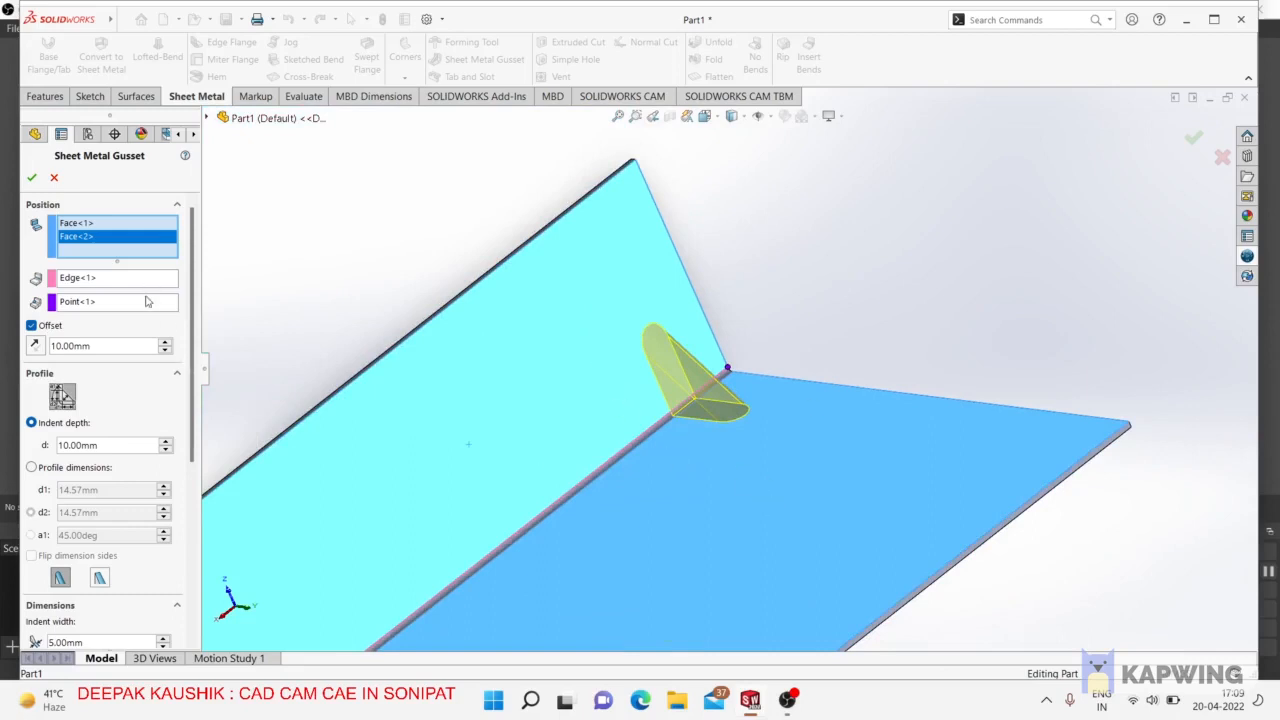
pyautogui.scroll(4, 857, 364)
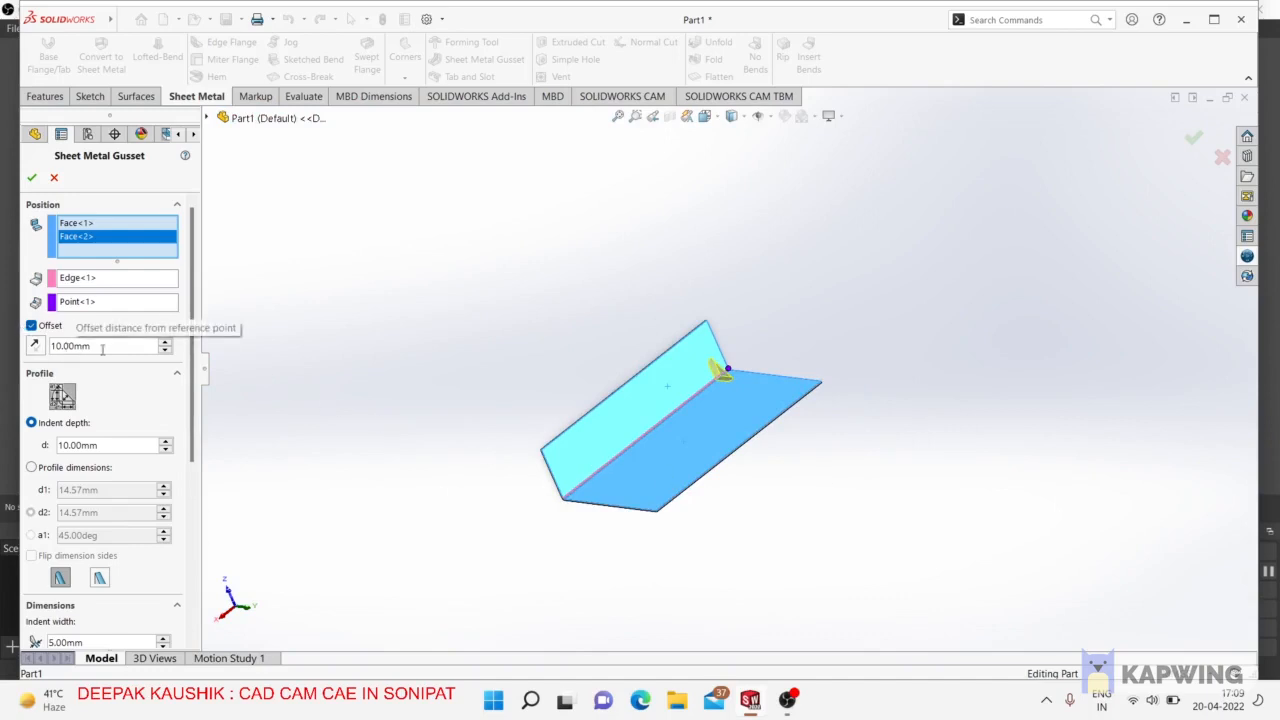
pyautogui.scroll(-3, 726, 367)
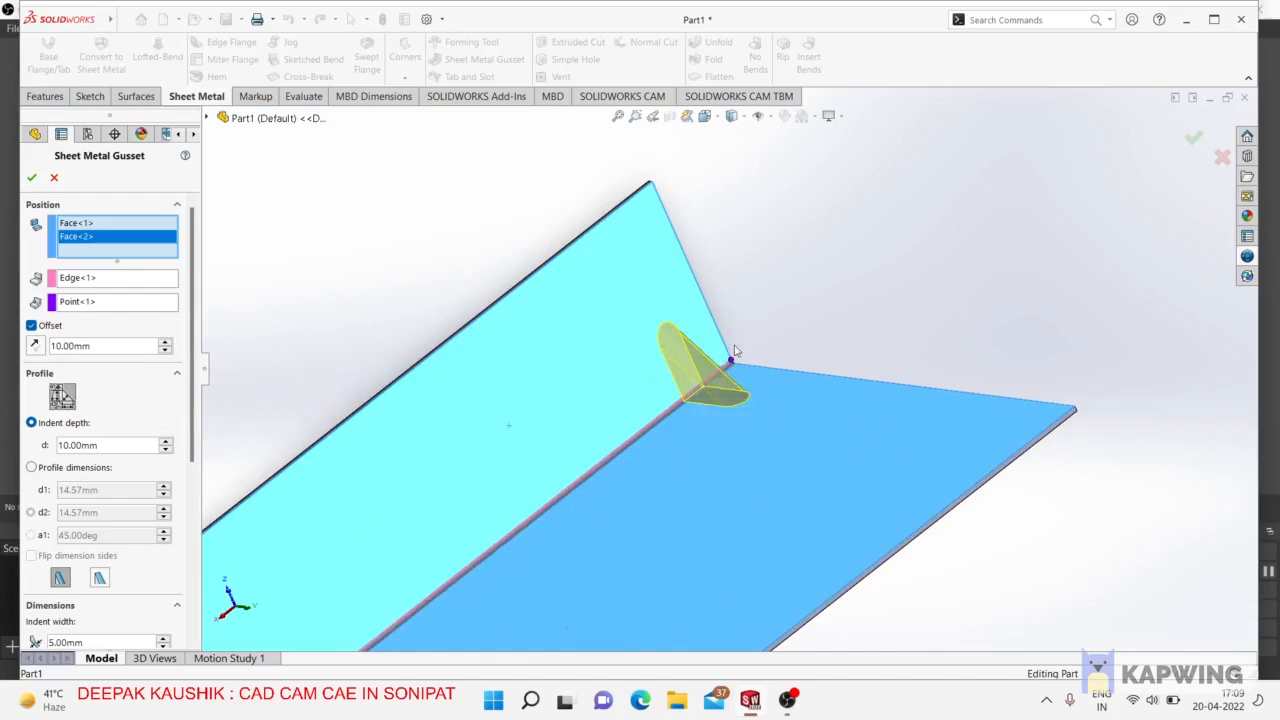
pyautogui.scroll(4, 735, 351)
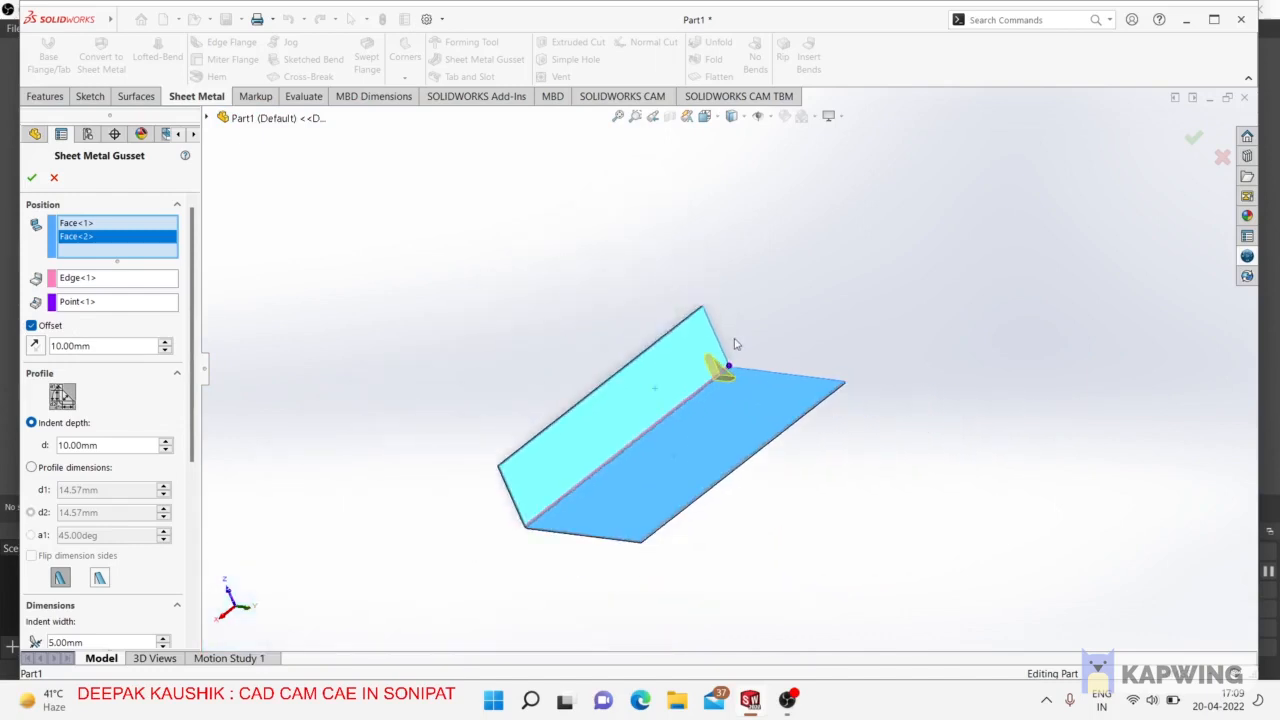
# Set the gusset's offset from the reference point to 30.00 mm, trying the reversed offset direction and restoring the original one.
pyautogui.click(166, 343)
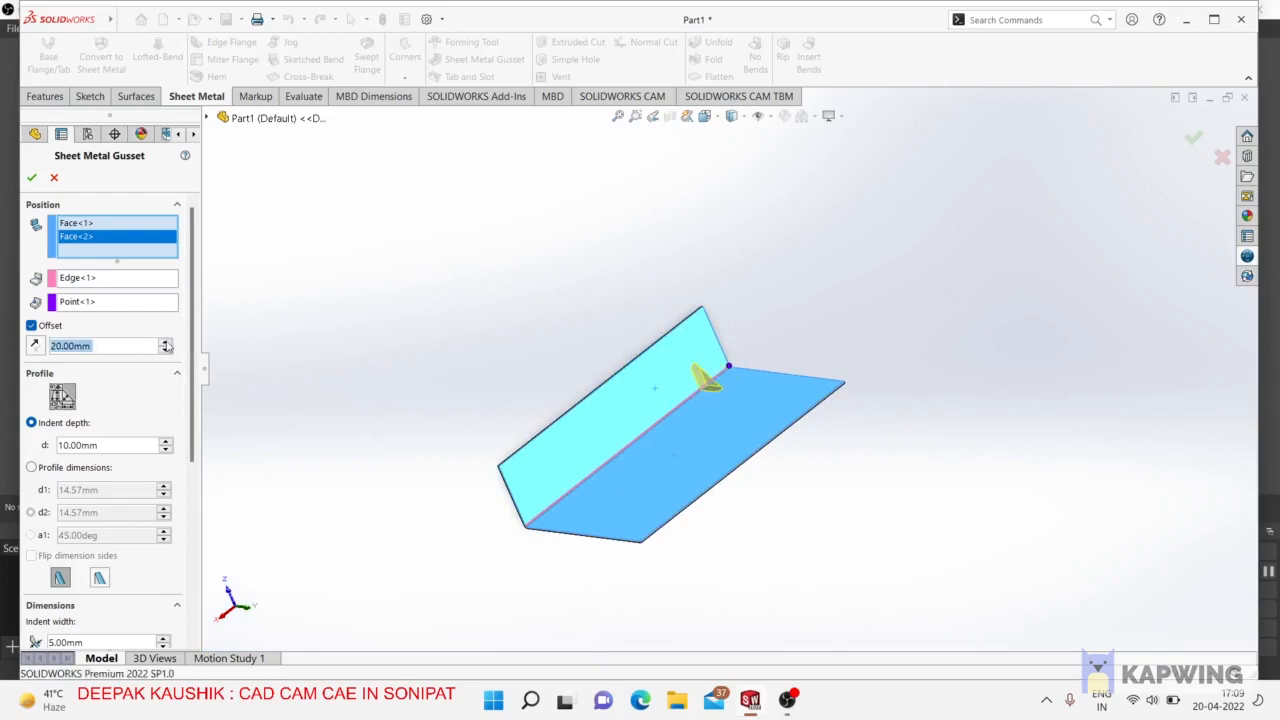
pyautogui.click(166, 343)
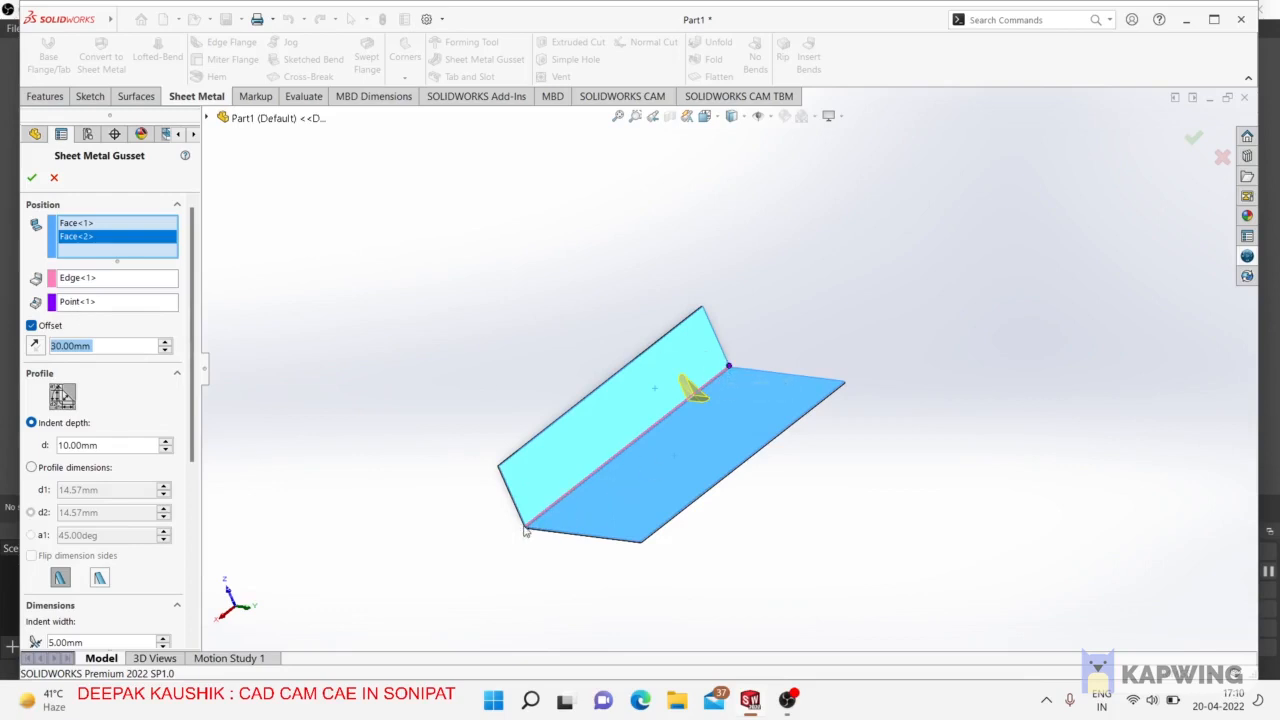
pyautogui.click(34, 346)
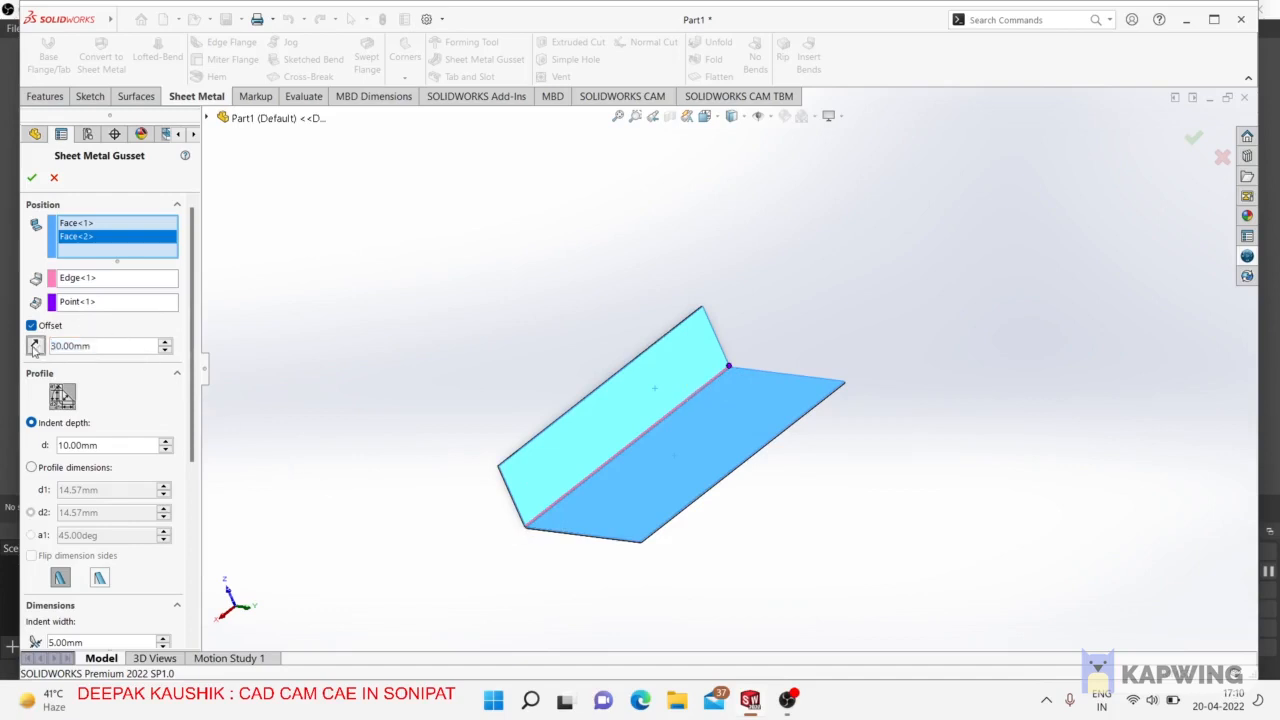
pyautogui.click(34, 346)
pyautogui.click(36, 344)
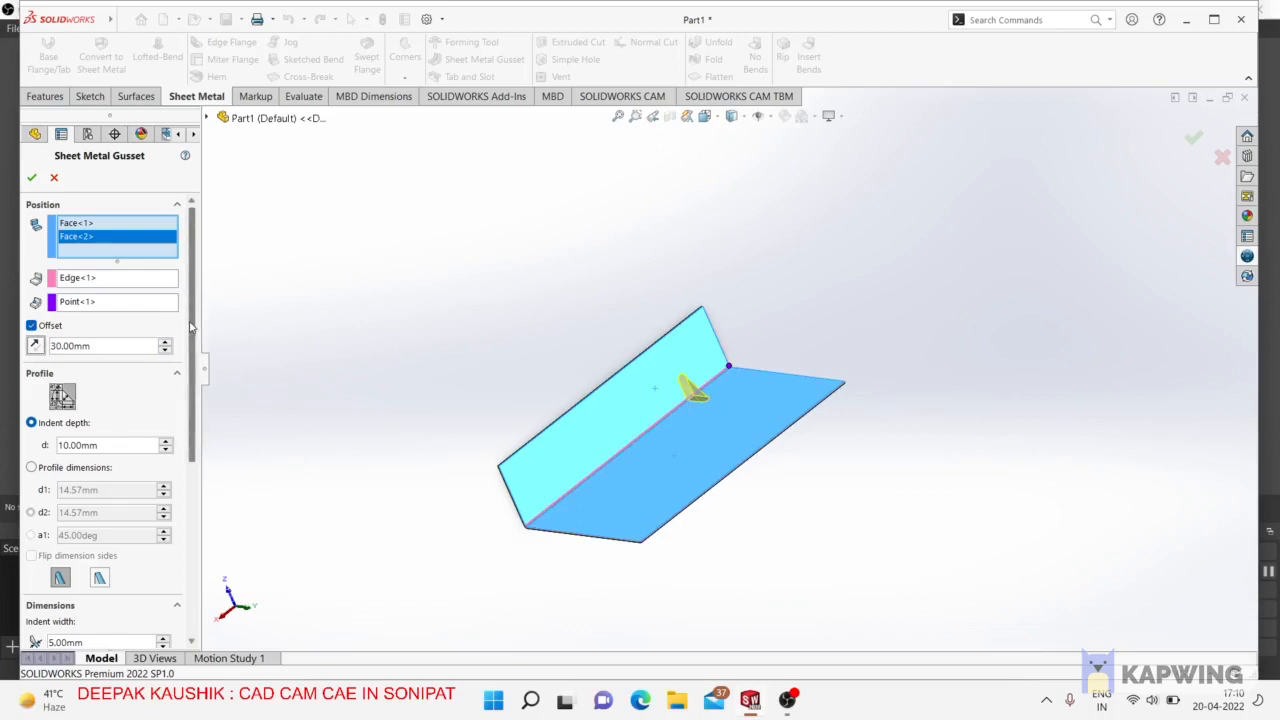
# Set the gusset's indent depth to 20.00 mm, and switch its profile definition to profile dimensions.
pyautogui.moveTo(190, 326); pyautogui.dragTo(192, 408)
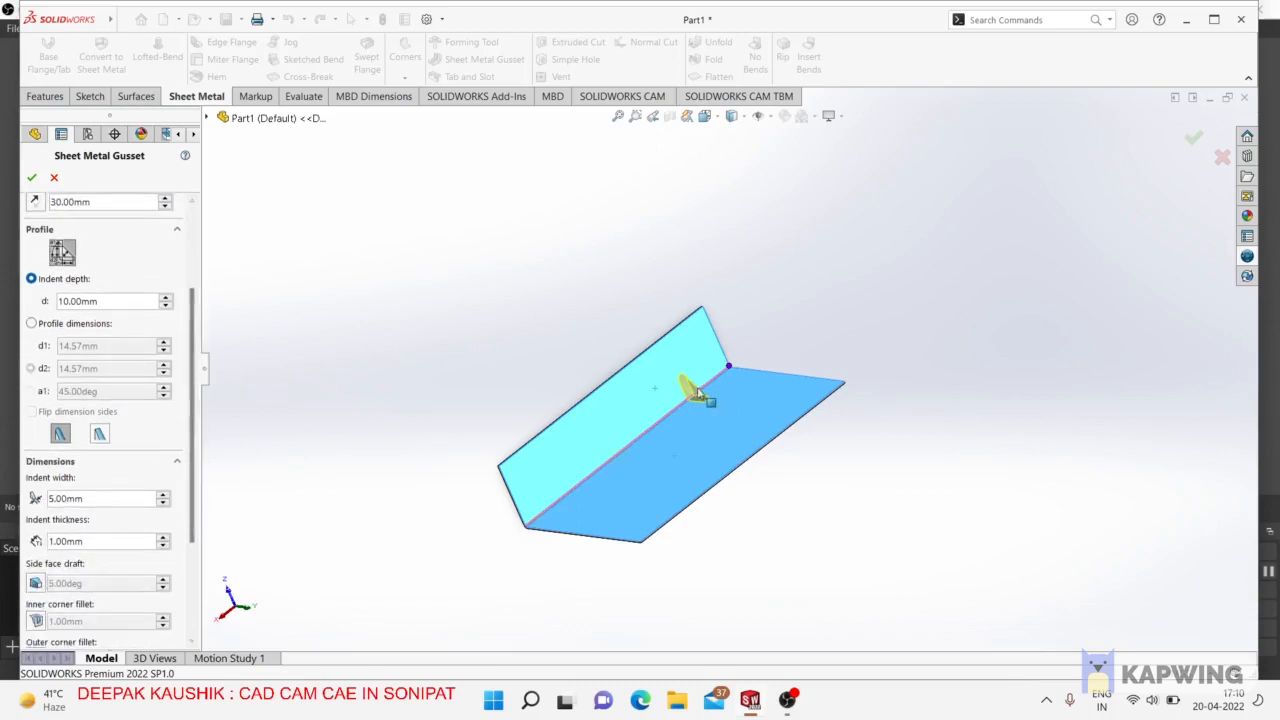
pyautogui.scroll(-9, 698, 390)
pyautogui.moveTo(704, 404); pyautogui.dragTo(802, 430, button='middle')
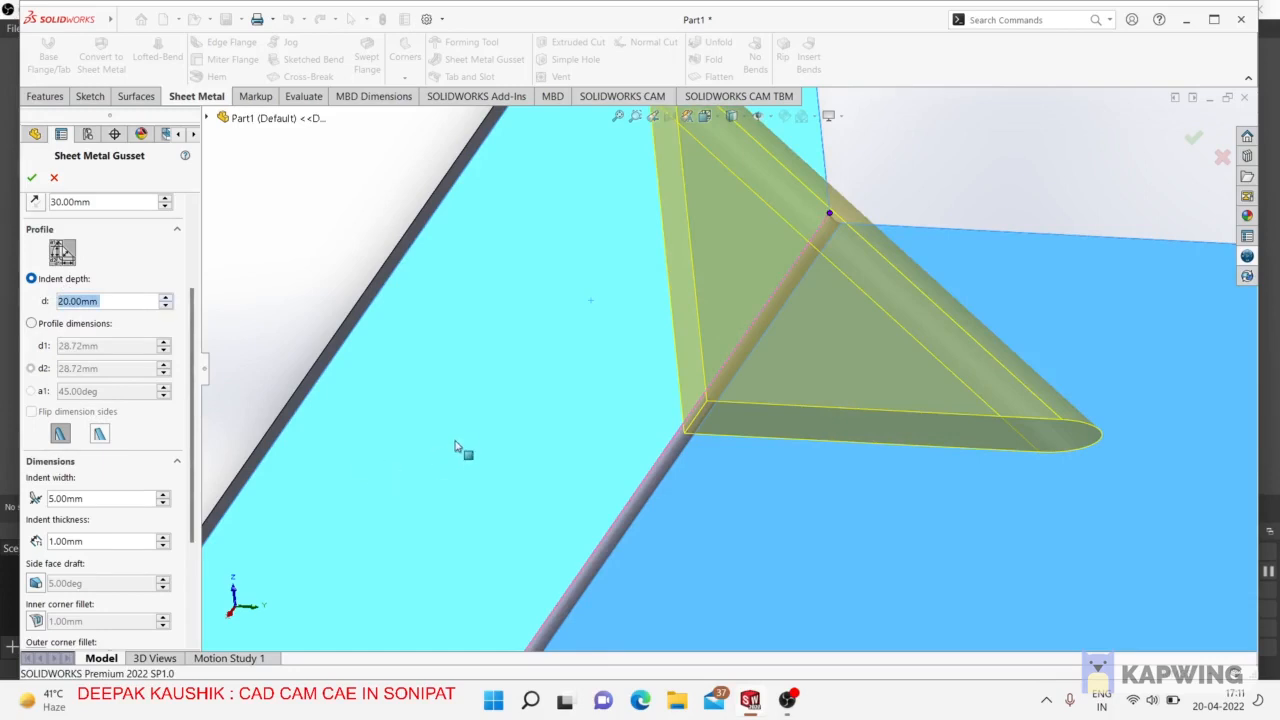
pyautogui.scroll(4, 457, 443)
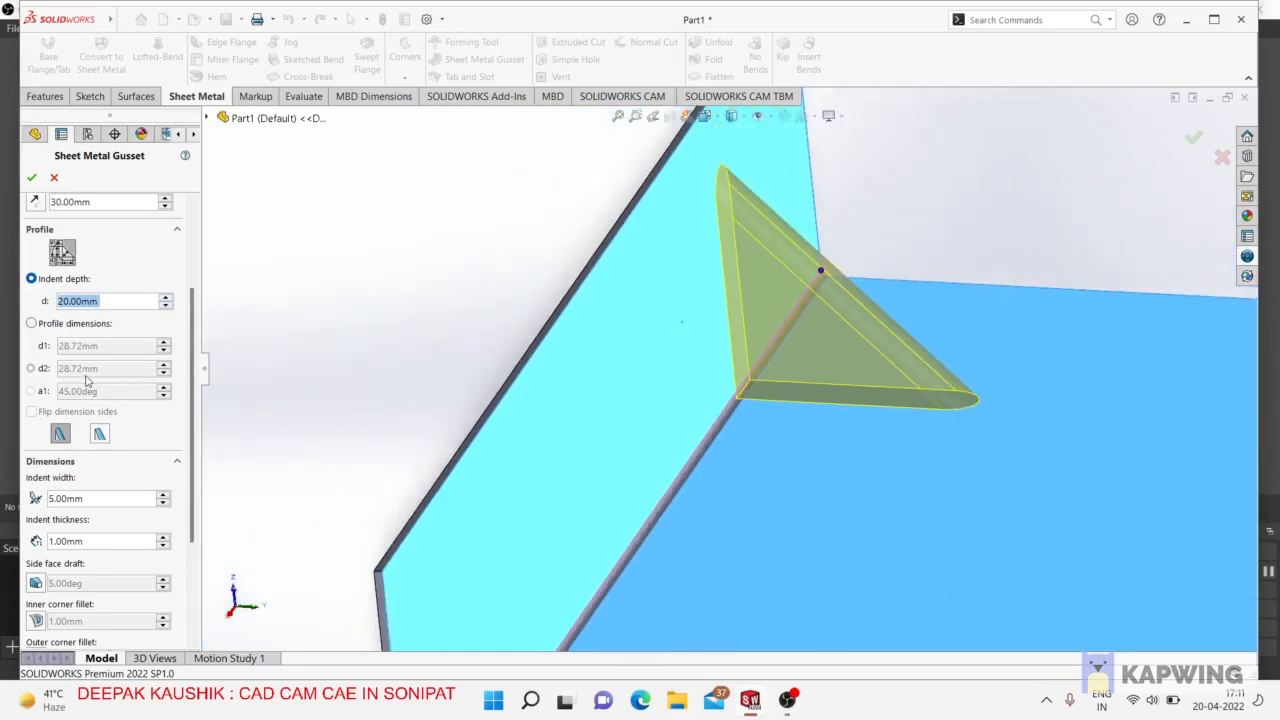
pyautogui.click(31, 324)
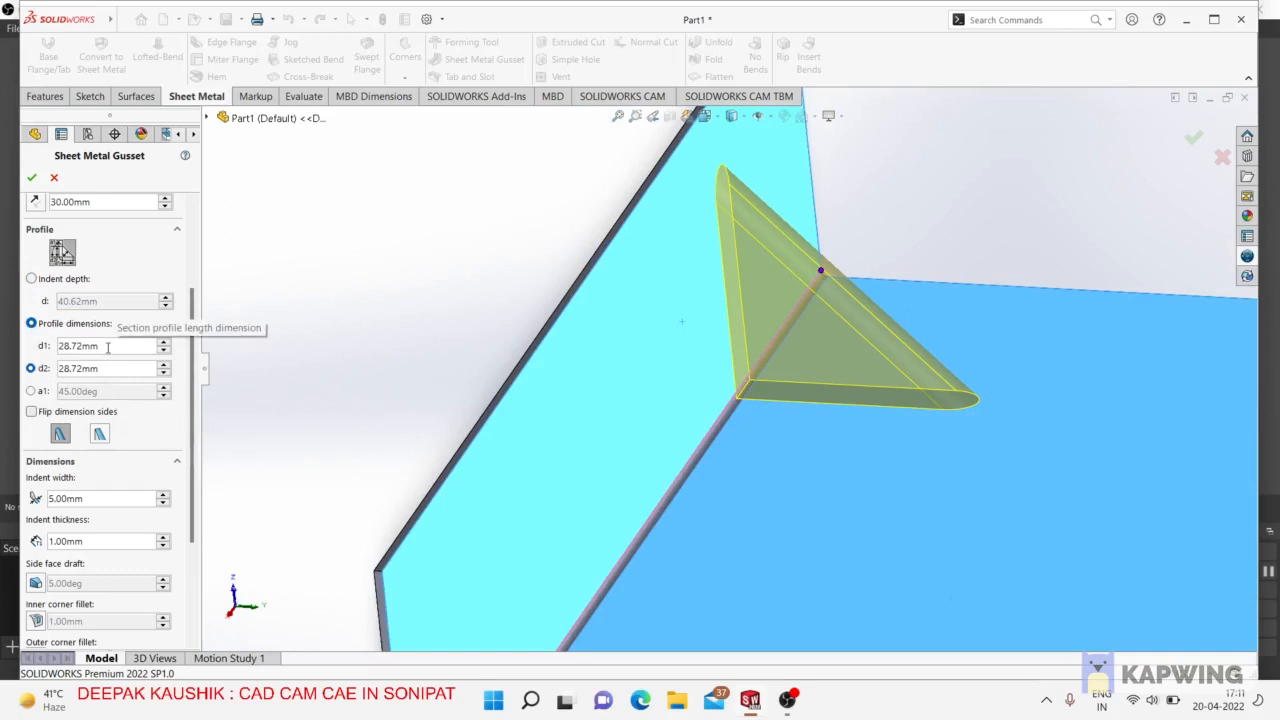
# Set the gusset's section profile length dimension d1 to 35.00 mm.
pyautogui.moveTo(108, 346); pyautogui.dragTo(48, 345)
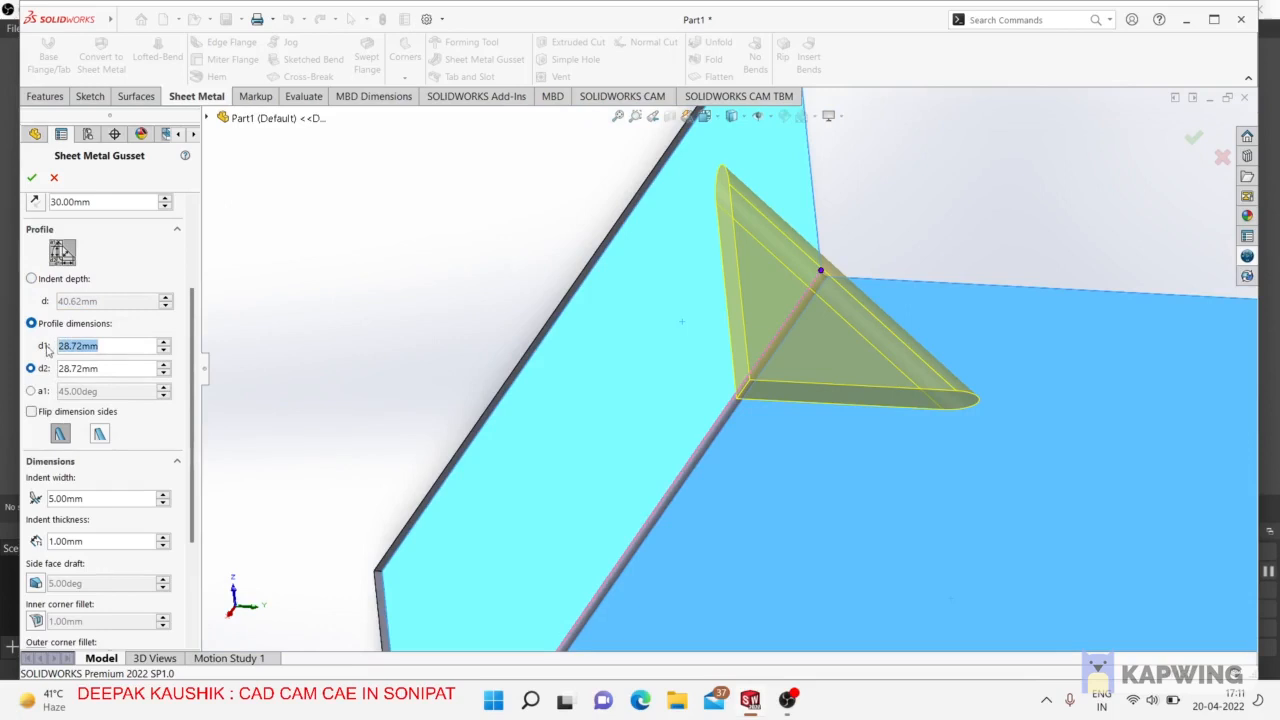
pyautogui.write('35')
pyautogui.press('Return')
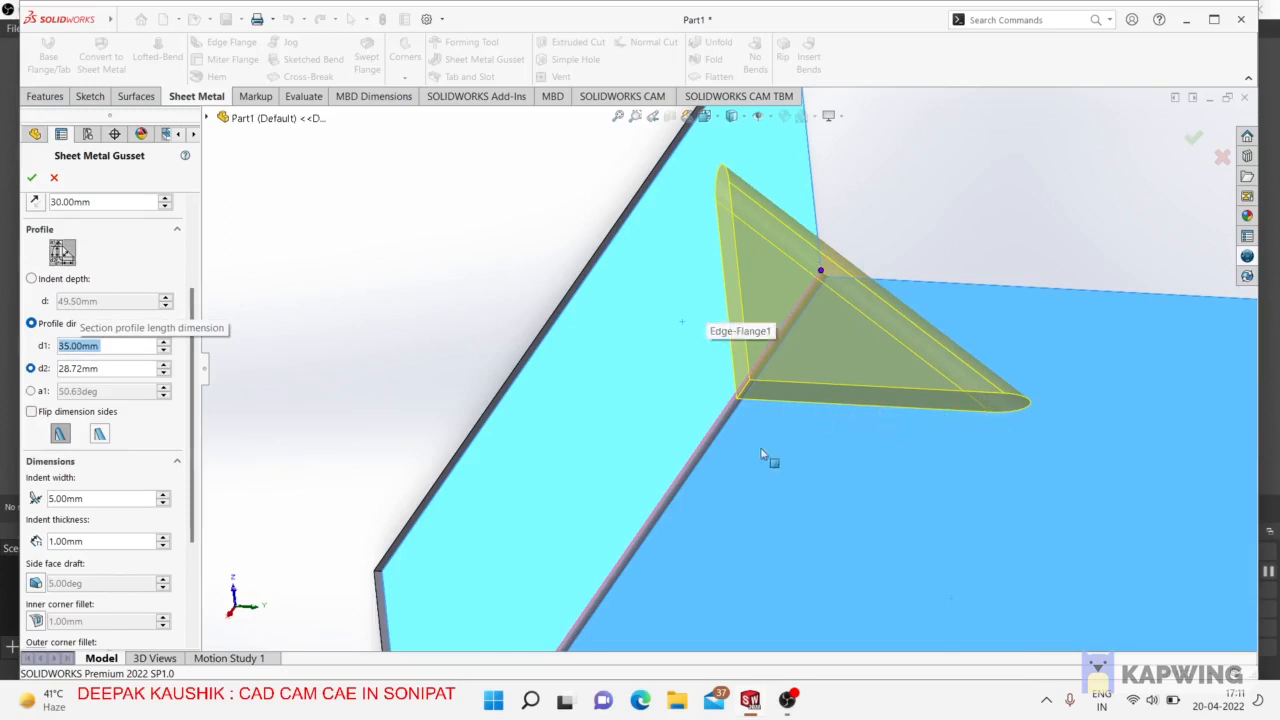
pyautogui.click(787, 699)
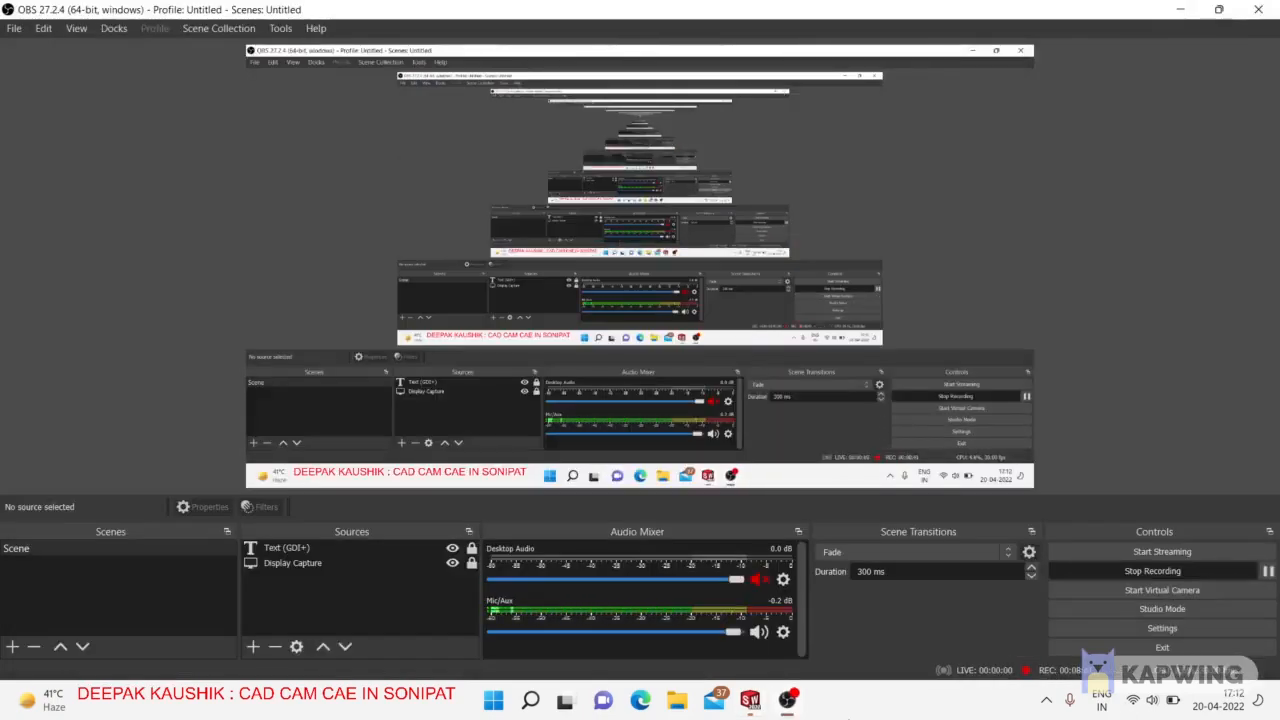
pyautogui.click(750, 699)
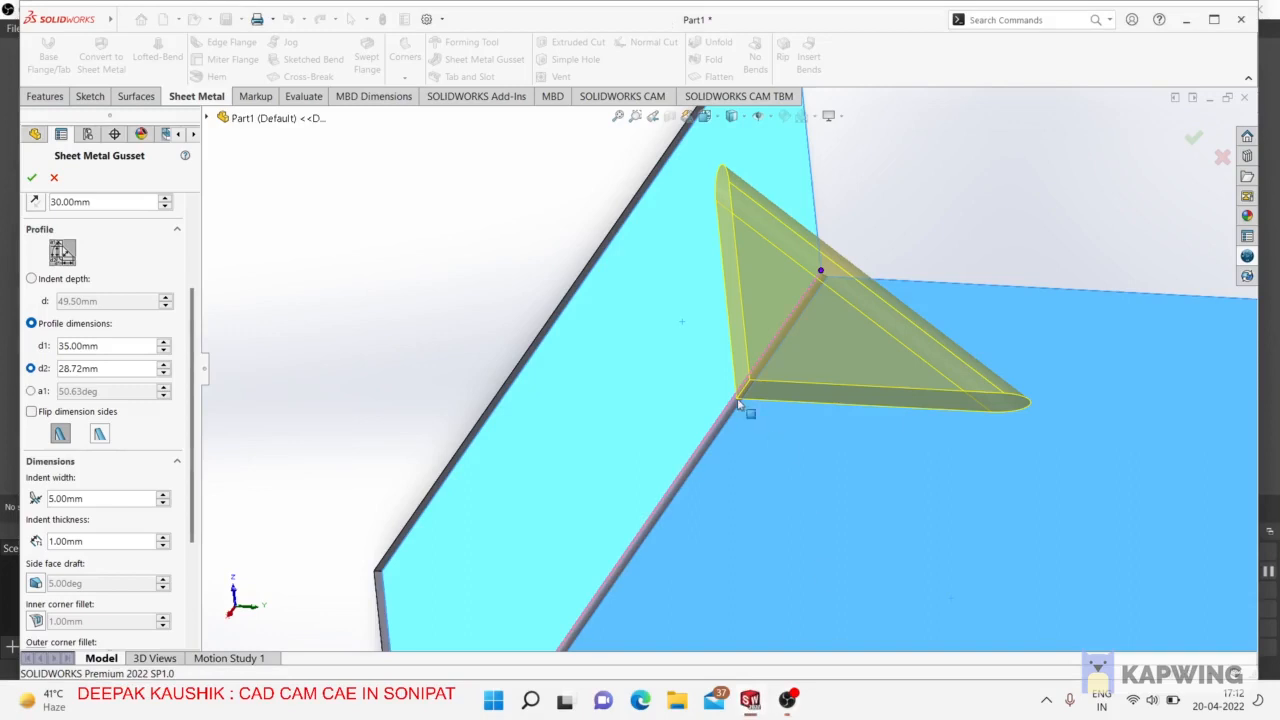
# Set the gusset's section profile height dimension d2 to 20.00 mm.
pyautogui.scroll(2, 686, 299)
pyautogui.moveTo(902, 416)
pyautogui.mouseDown(button='middle')
pyautogui.moveTo(881, 410)
pyautogui.moveTo(891, 423)
pyautogui.mouseUp(button='middle')
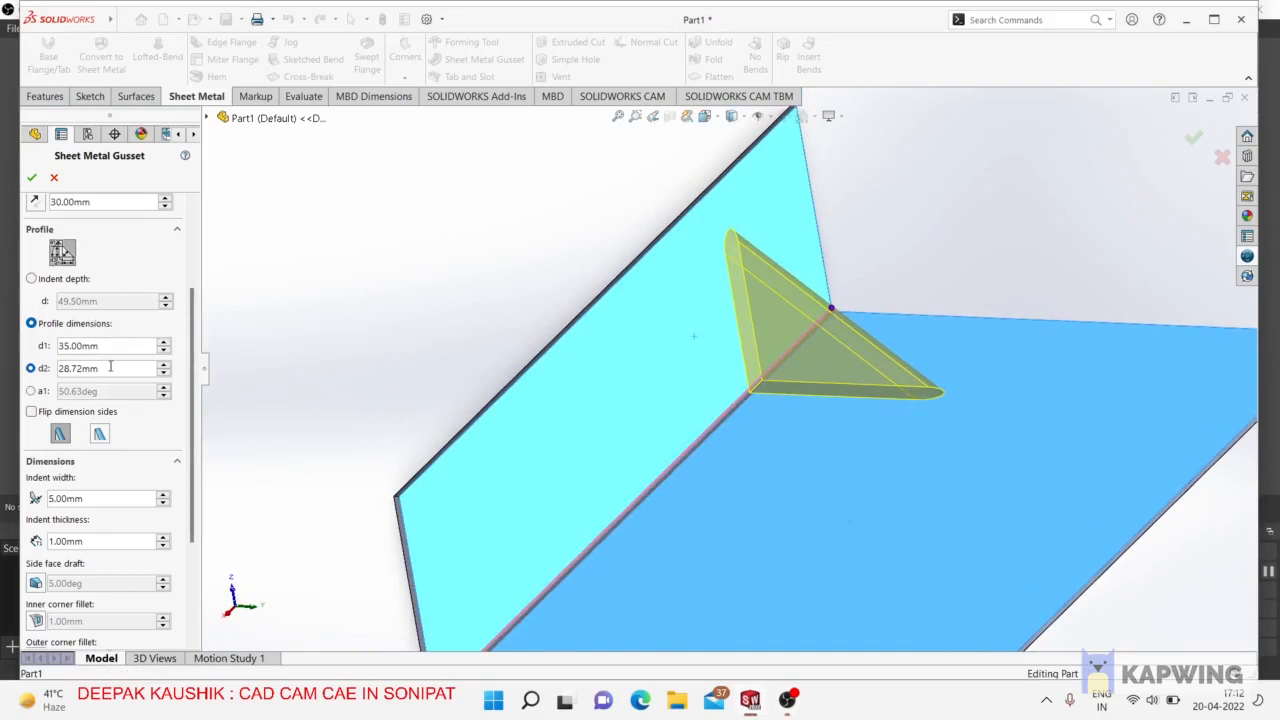
pyautogui.moveTo(112, 366); pyautogui.dragTo(45, 362)
pyautogui.write('20')
pyautogui.press('Return')
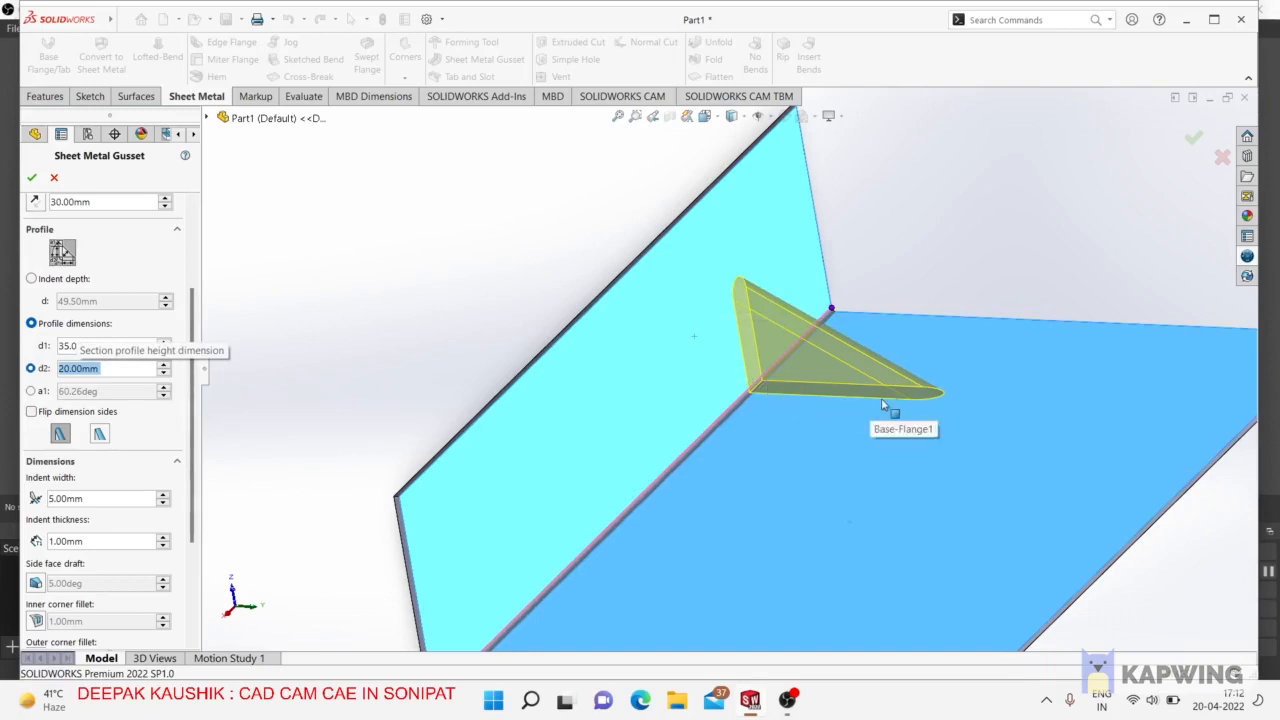
# Define the gusset profile by angle a1 instead of the height d2, and adjust the angle in one-degree increments to 50.26 deg.
pyautogui.click(31, 392)
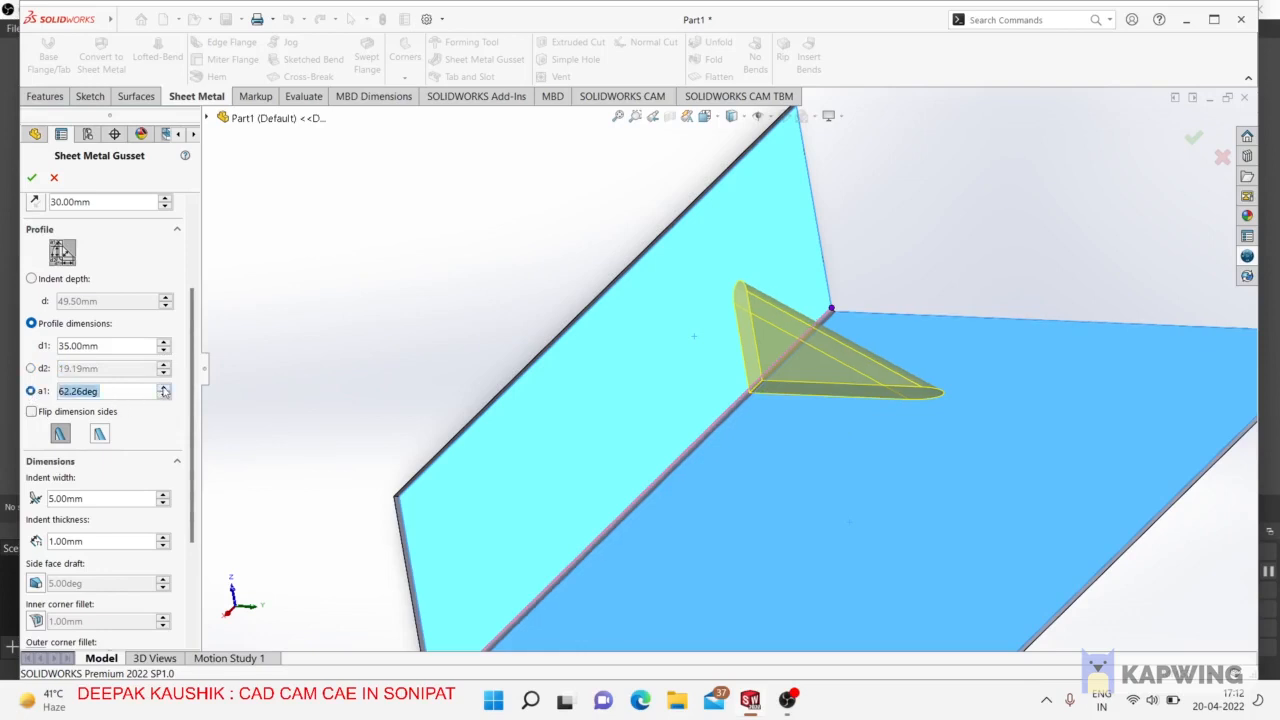
pyautogui.click(164, 390)
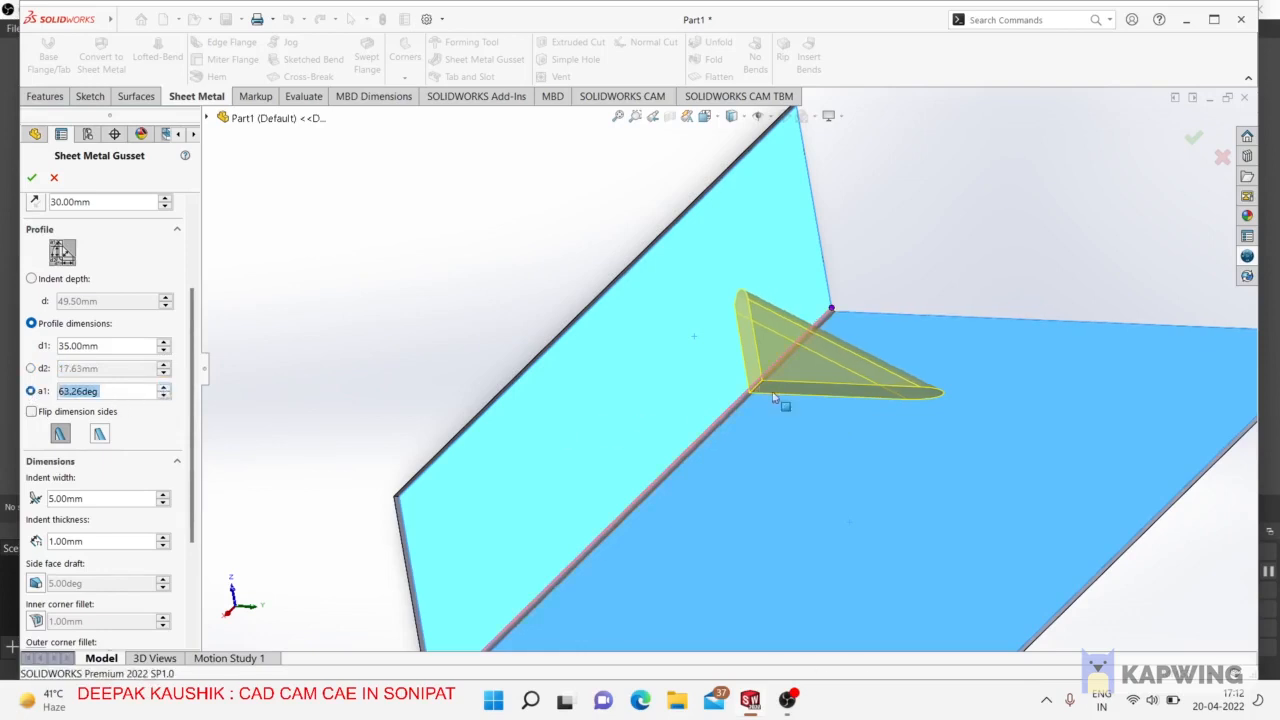
pyautogui.click(164, 396)
pyautogui.click(164, 396)
pyautogui.click(164, 396)
pyautogui.click(164, 396)
pyautogui.click(164, 396)
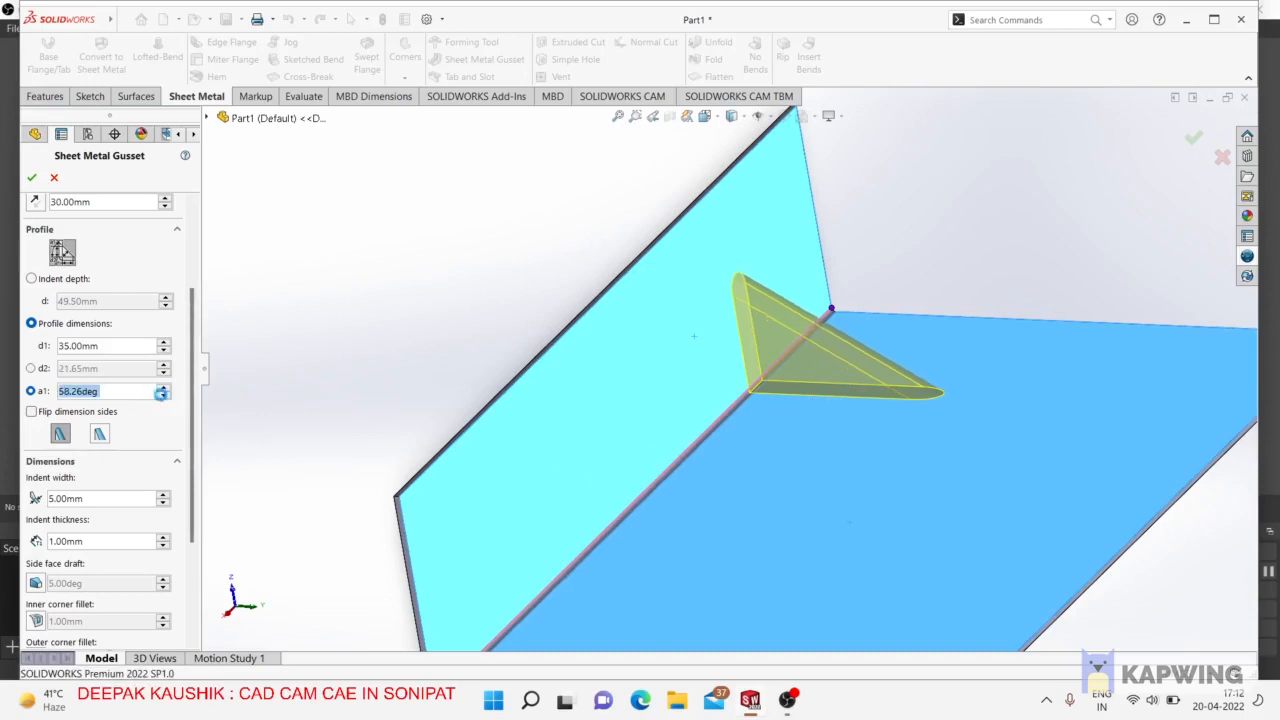
pyautogui.click(164, 396)
pyautogui.click(164, 396)
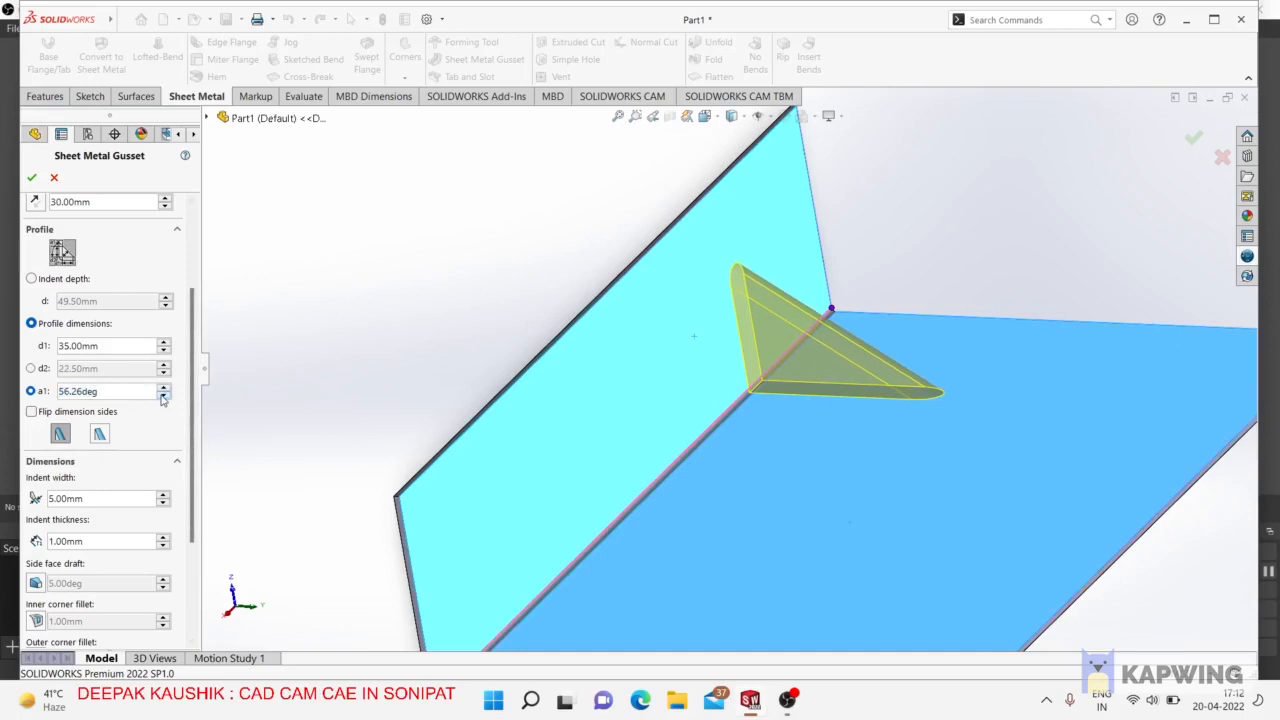
pyautogui.click(164, 396)
pyautogui.click(164, 396)
pyautogui.click(164, 396)
pyautogui.click(164, 396)
pyautogui.click(164, 396)
pyautogui.click(164, 396)
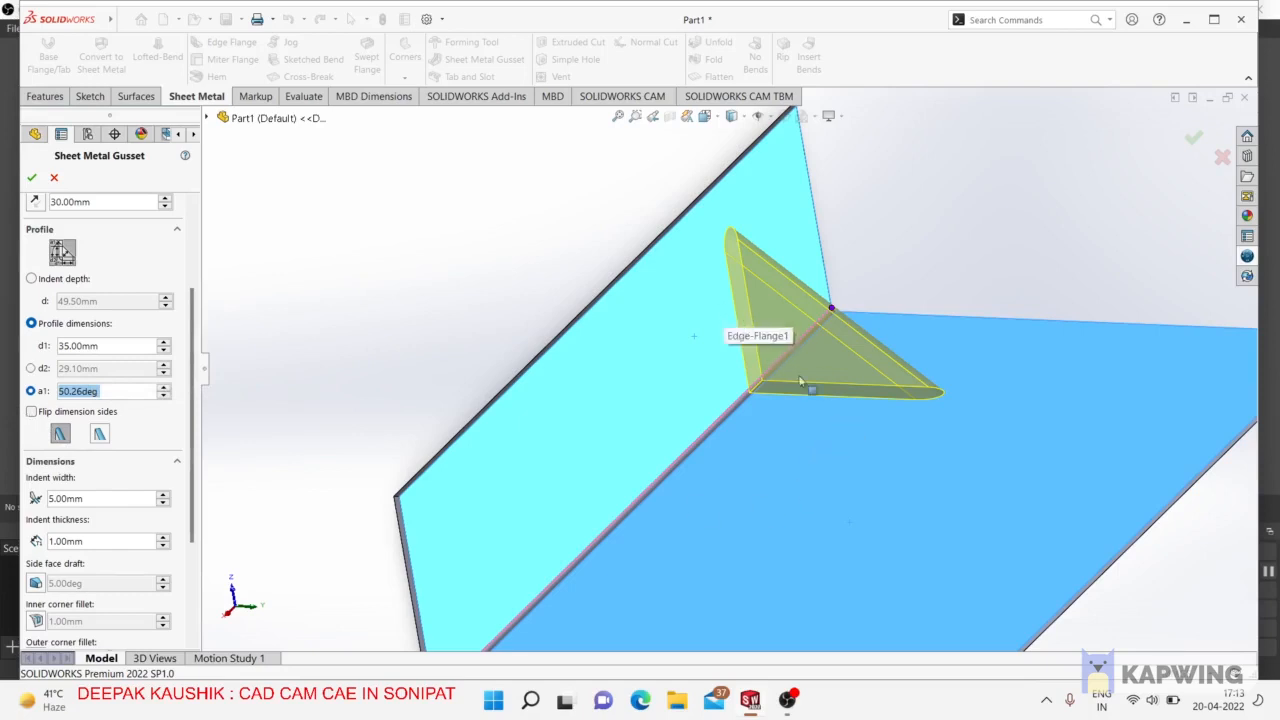
# Try flipping the dimension sides of the gusset profile, and restore the original sides.
pyautogui.click(33, 411)
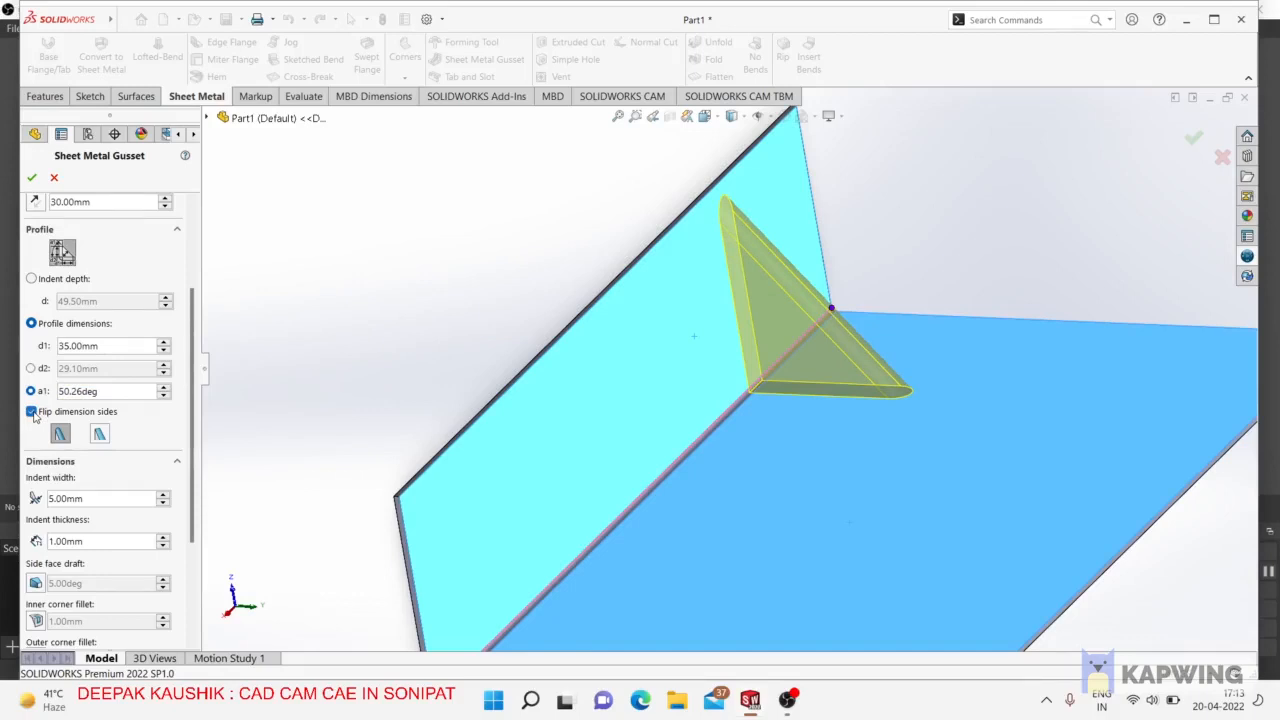
pyautogui.click(32, 411)
pyautogui.click(32, 411)
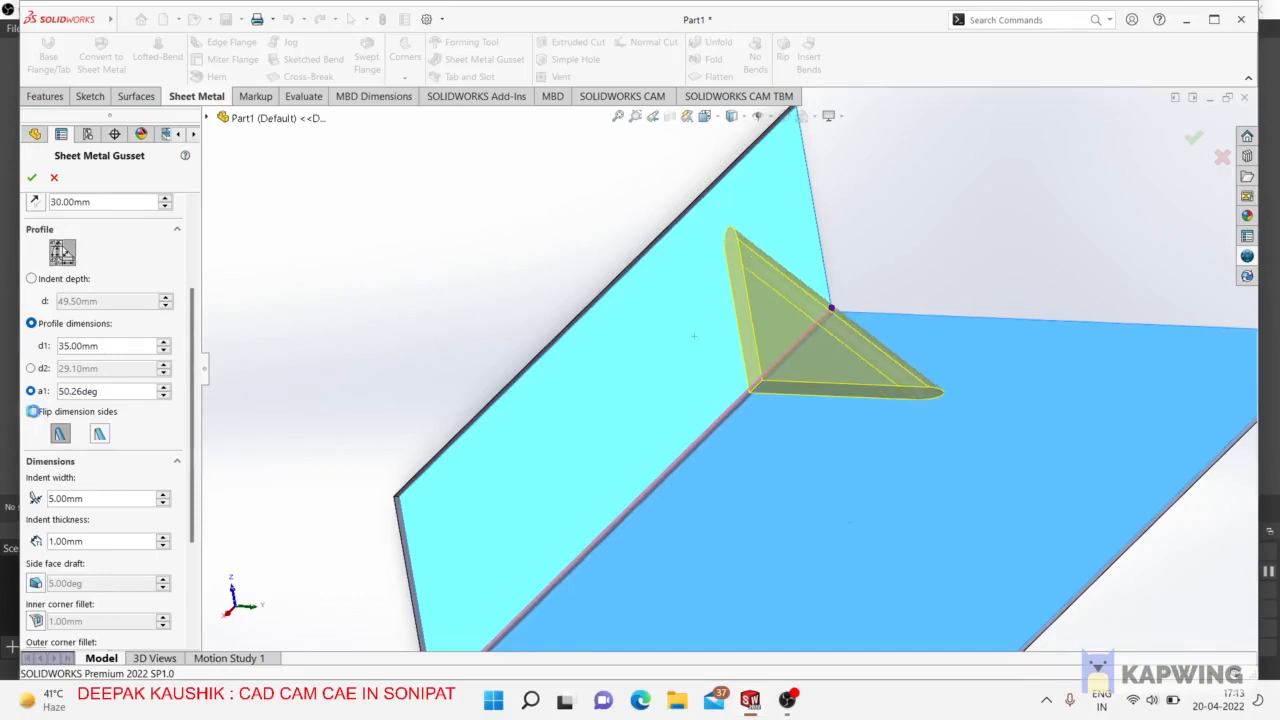
pyautogui.click(32, 411)
# Try the flat gusset type, comparing its end shape on the plate with the rounded one, and restore the rounded type.
pyautogui.scroll(-5, 840, 345)
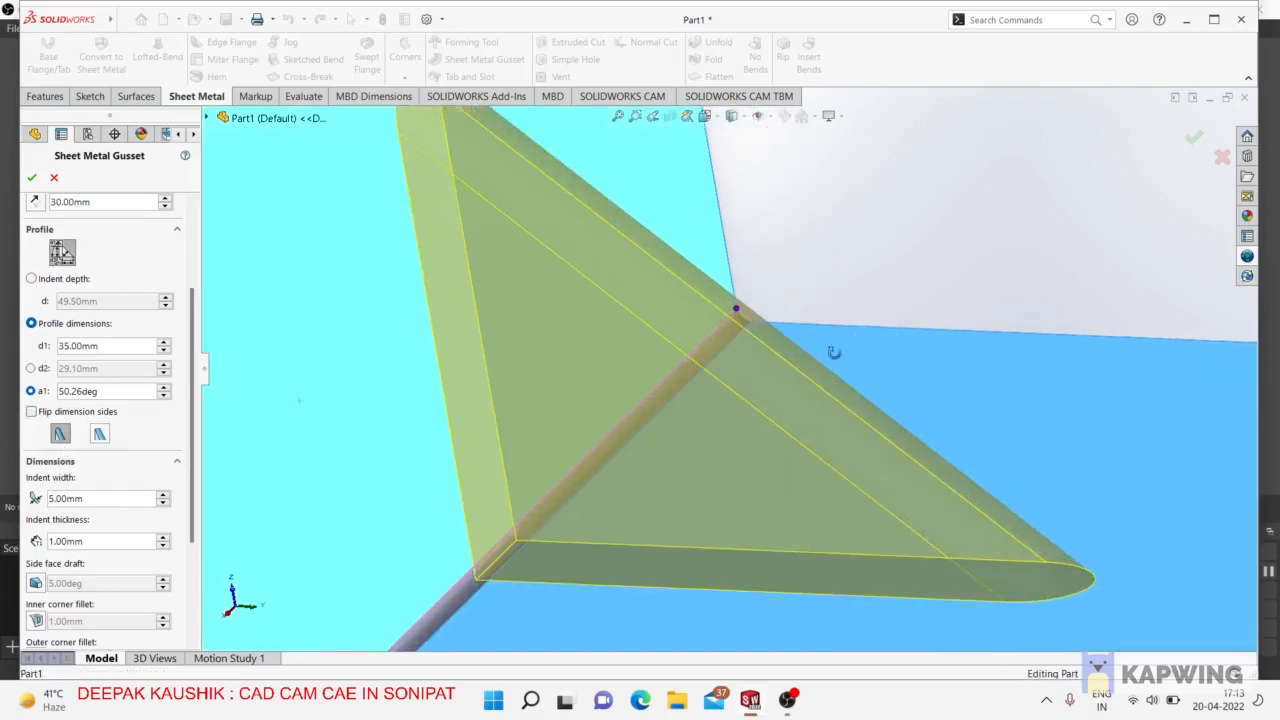
pyautogui.scroll(6, 834, 352)
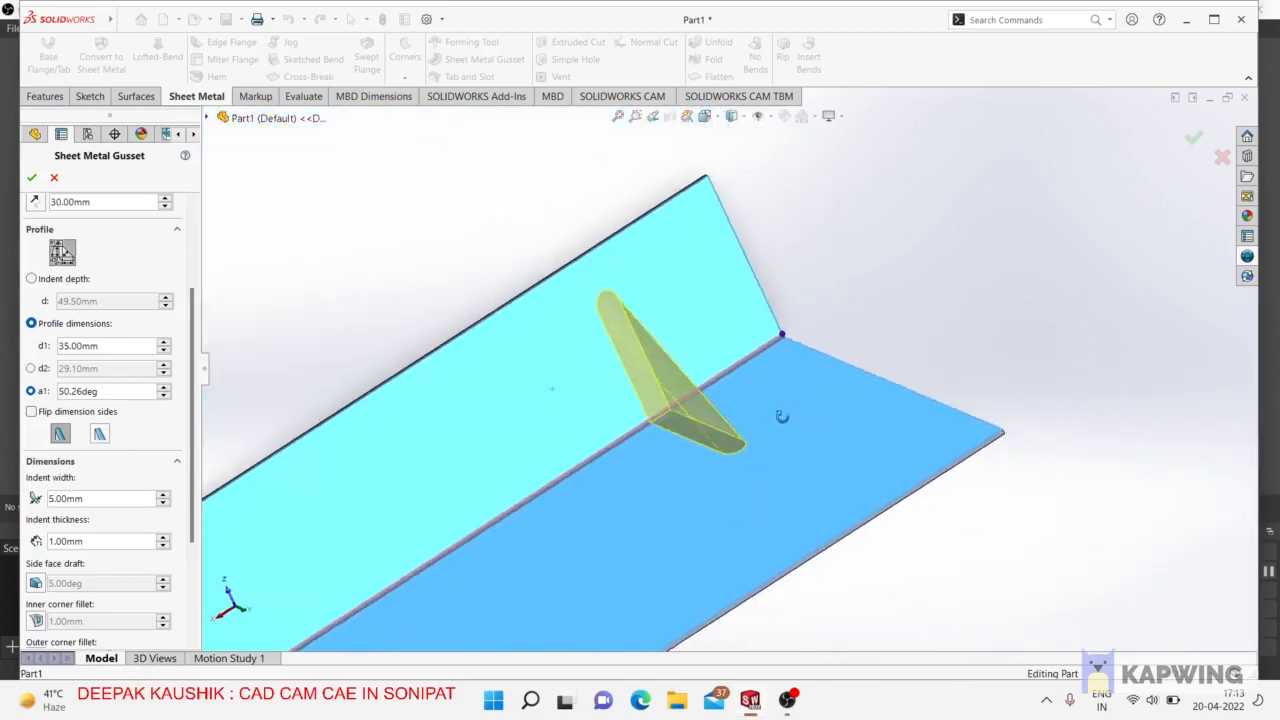
pyautogui.moveTo(782, 416); pyautogui.dragTo(628, 388, button='middle')
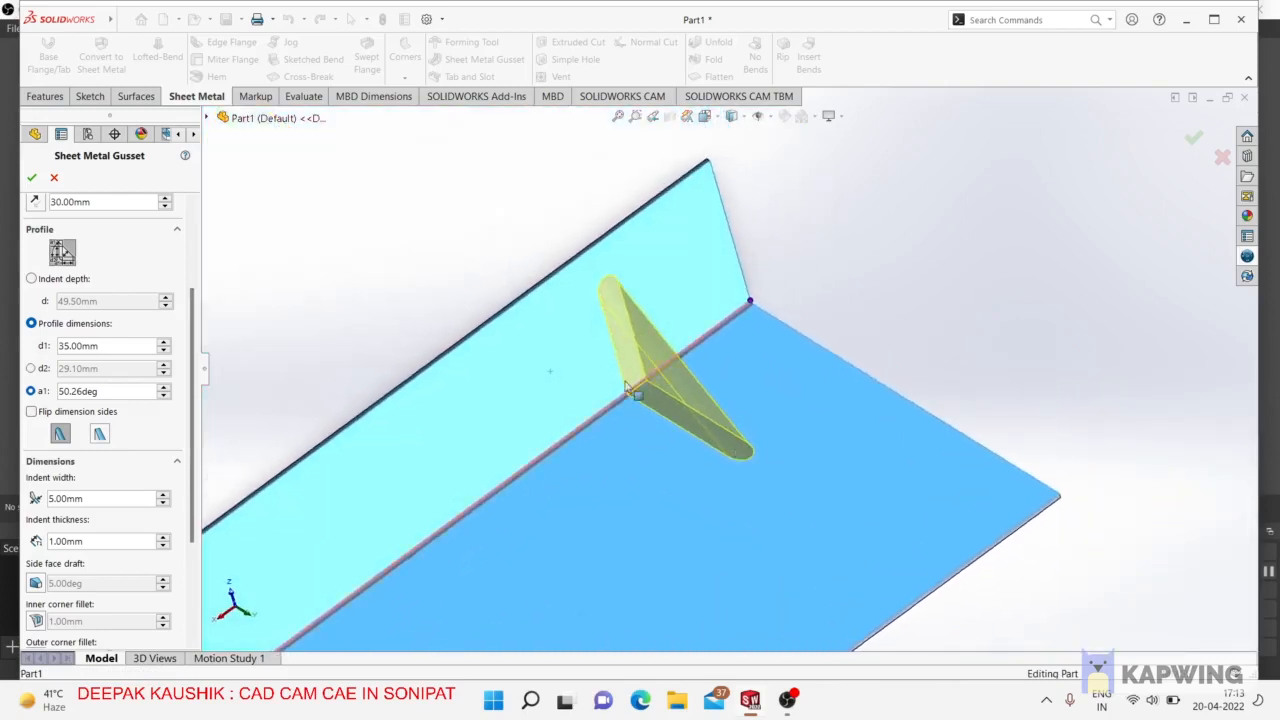
pyautogui.scroll(-5, 628, 388)
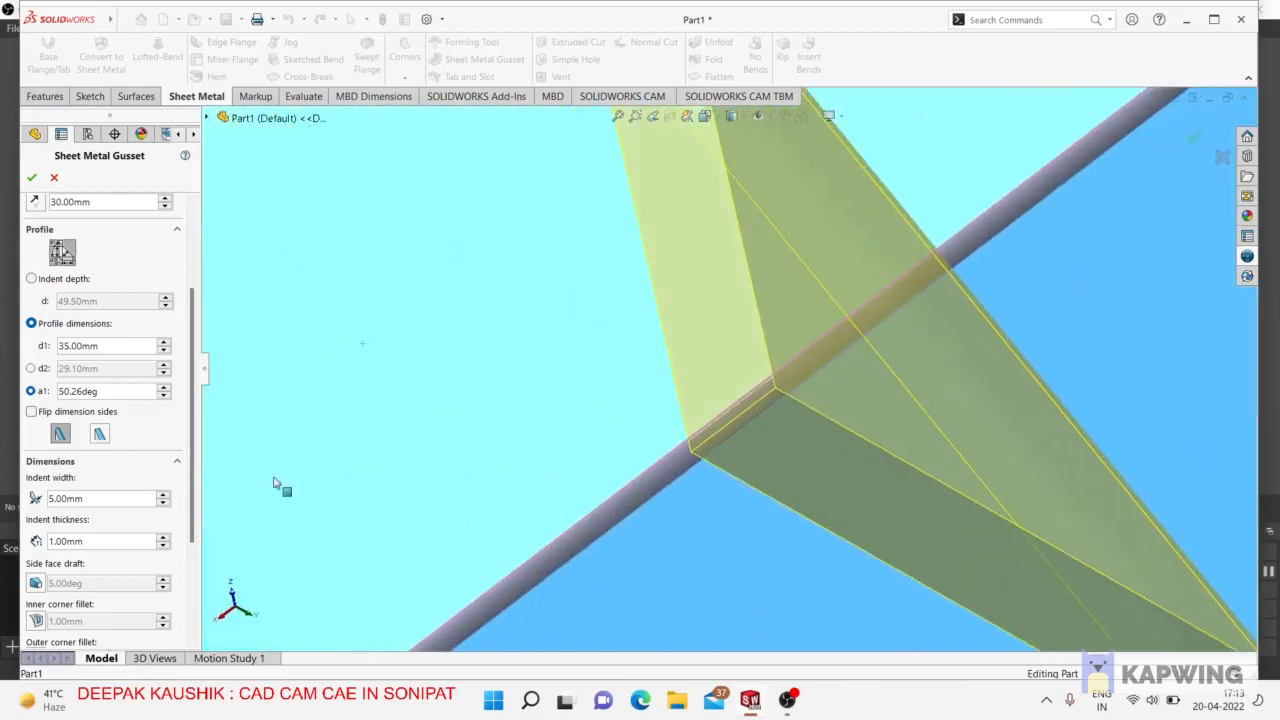
pyautogui.click(99, 433)
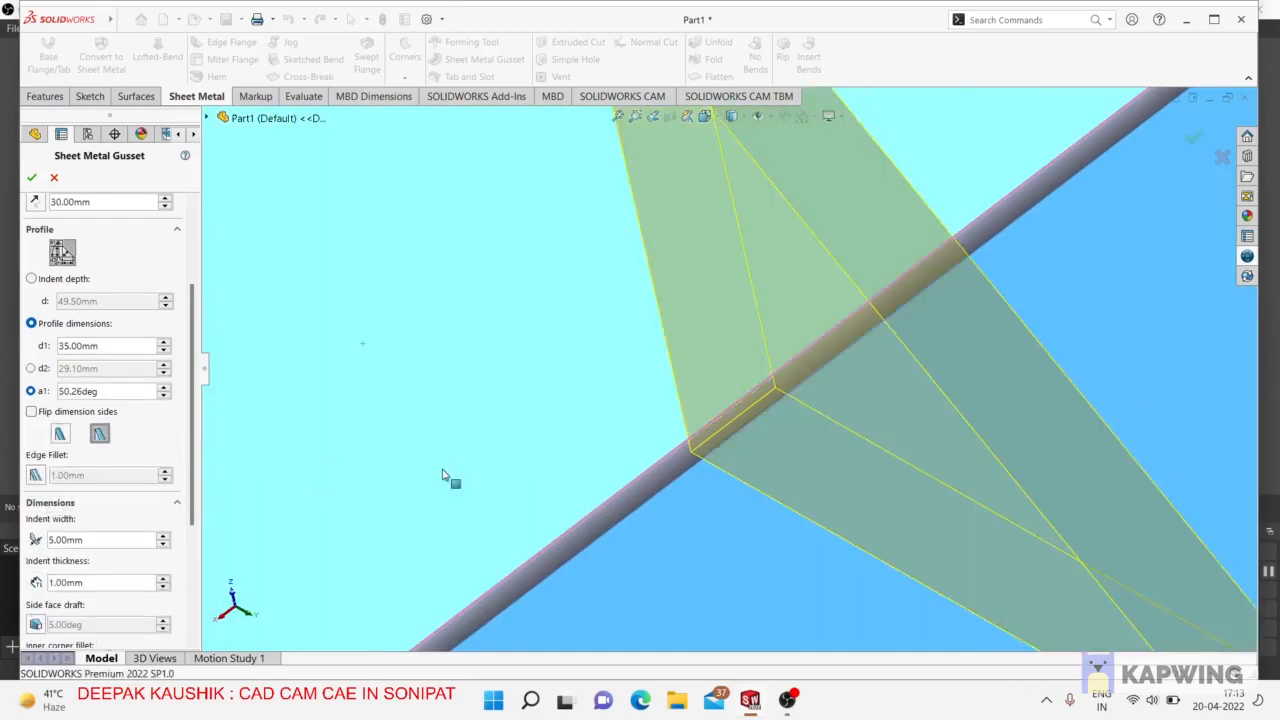
pyautogui.scroll(5, 580, 440)
pyautogui.moveTo(580, 440); pyautogui.dragTo(634, 437, button='middle')
pyautogui.scroll(-3, 912, 517)
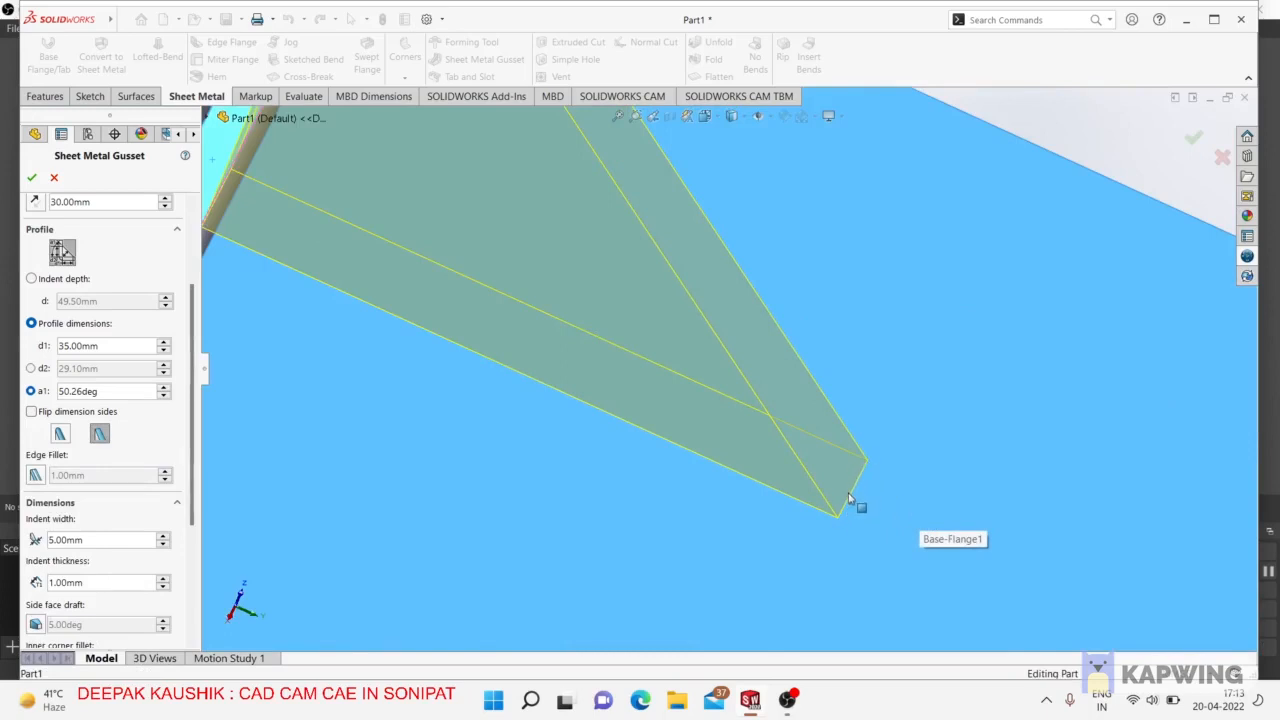
pyautogui.click(61, 433)
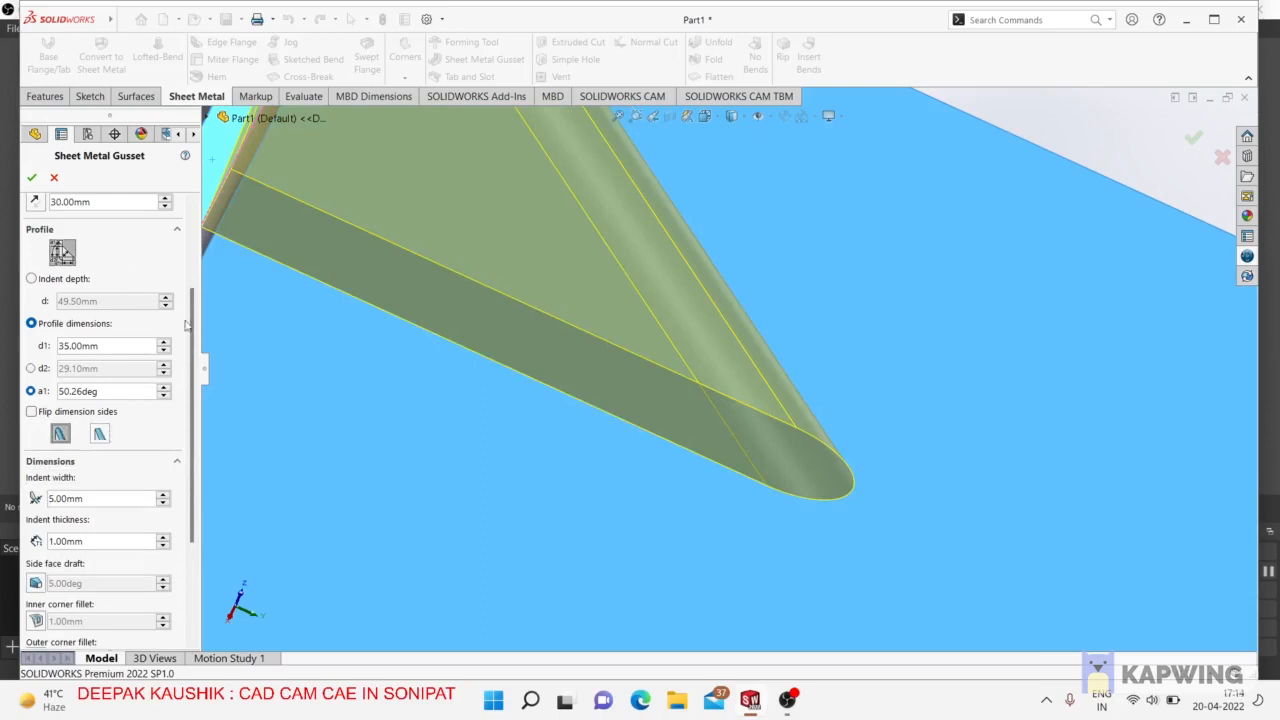
pyautogui.scroll(1, 192, 338)
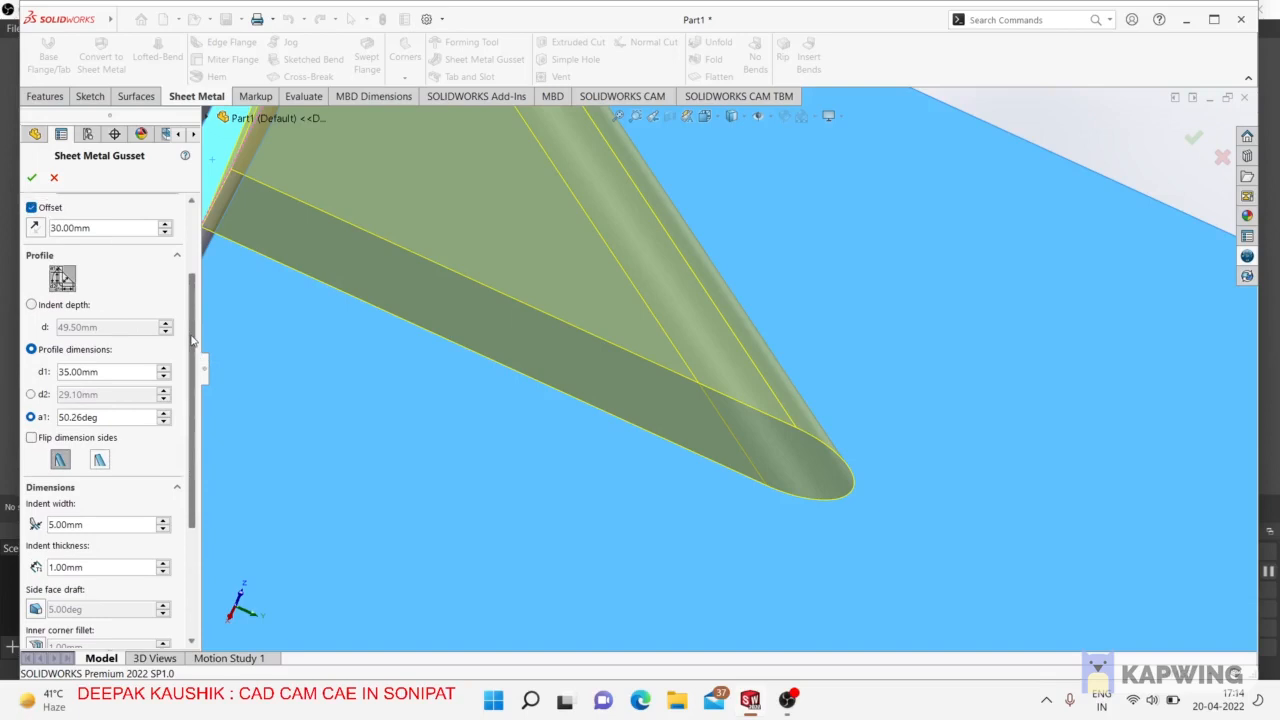
pyautogui.click(99, 459)
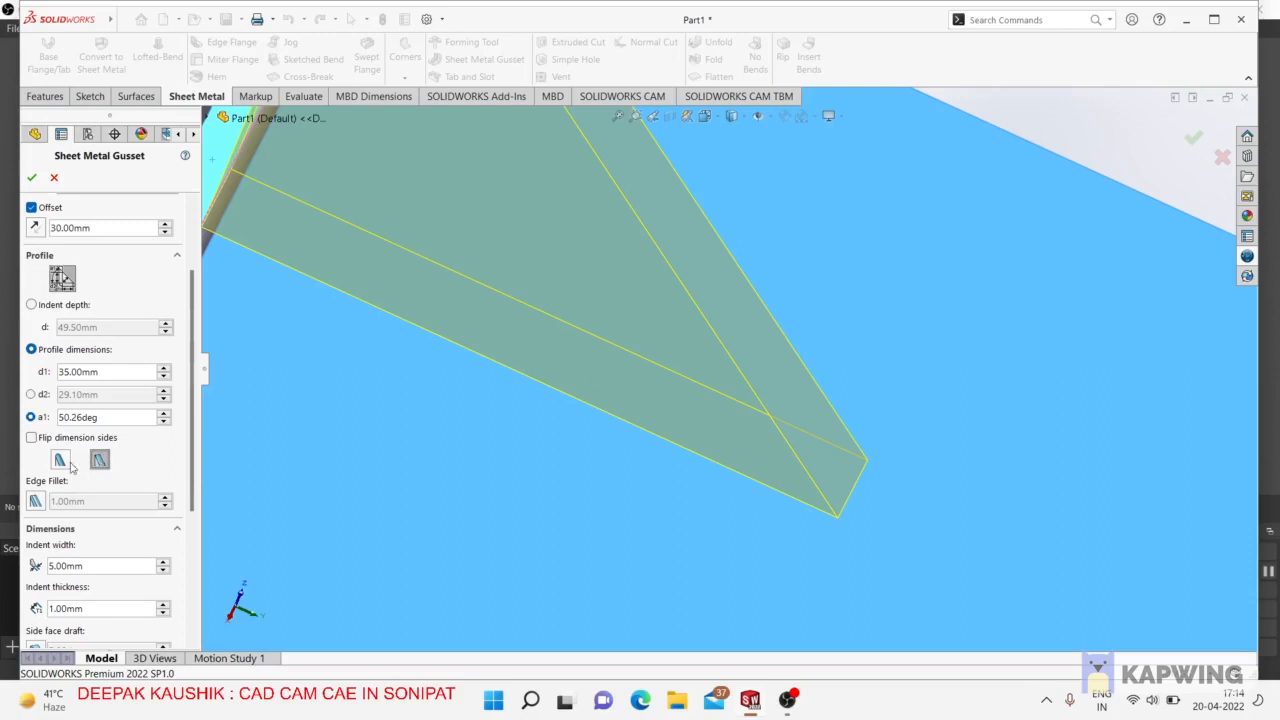
pyautogui.click(61, 462)
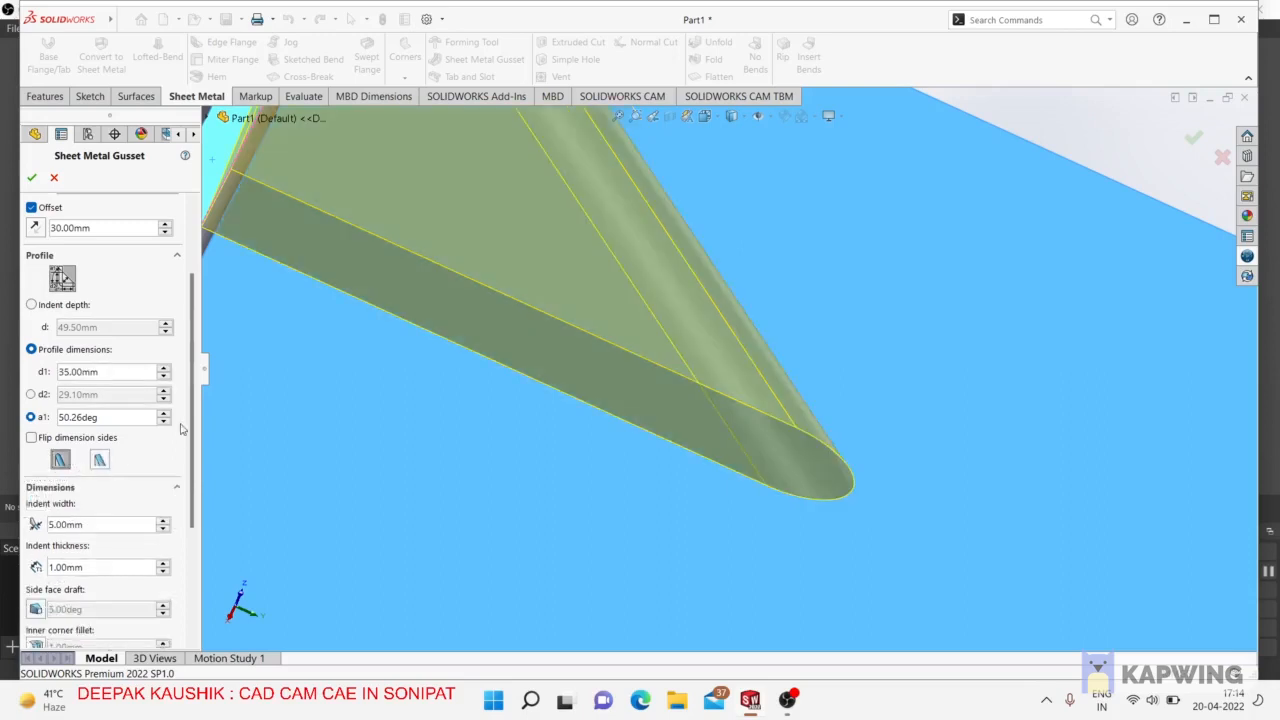
# Switch the gusset to full preview and examine its shape from both the inside and outside of the bend.
pyautogui.moveTo(196, 405); pyautogui.dragTo(192, 493)
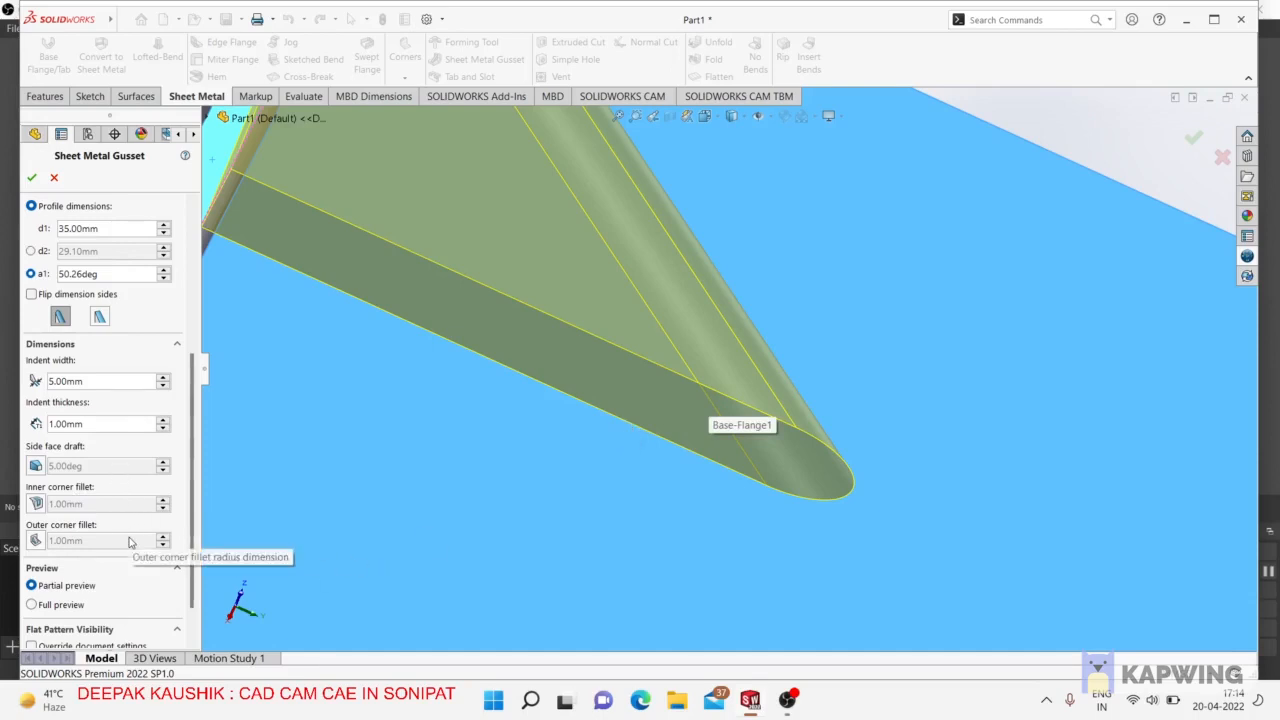
pyautogui.click(31, 605)
pyautogui.moveTo(509, 538); pyautogui.dragTo(613, 312, button='middle')
pyautogui.scroll(3, 710, 413)
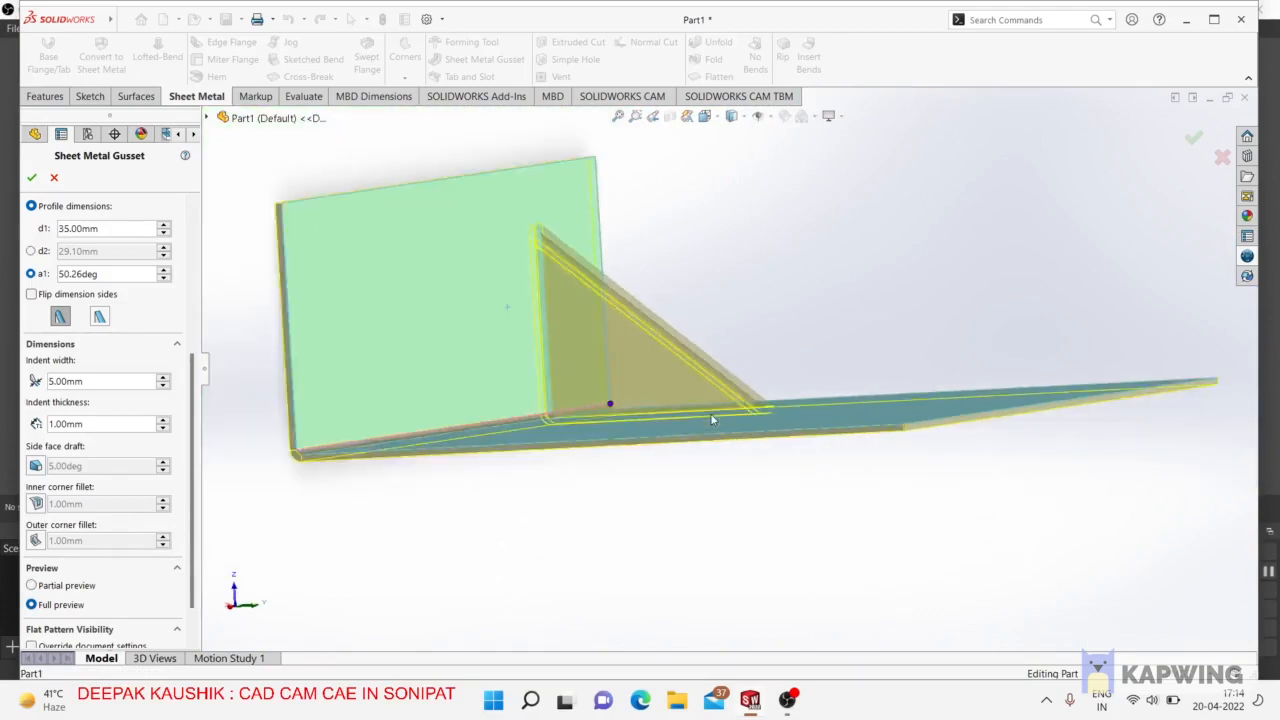
pyautogui.moveTo(710, 413)
pyautogui.mouseDown(button='middle')
pyautogui.moveTo(623, 391)
pyautogui.moveTo(697, 378)
pyautogui.moveTo(723, 407)
pyautogui.mouseUp(button='middle')
pyautogui.scroll(-3, 498, 342)
pyautogui.scroll(-5, 498, 342)
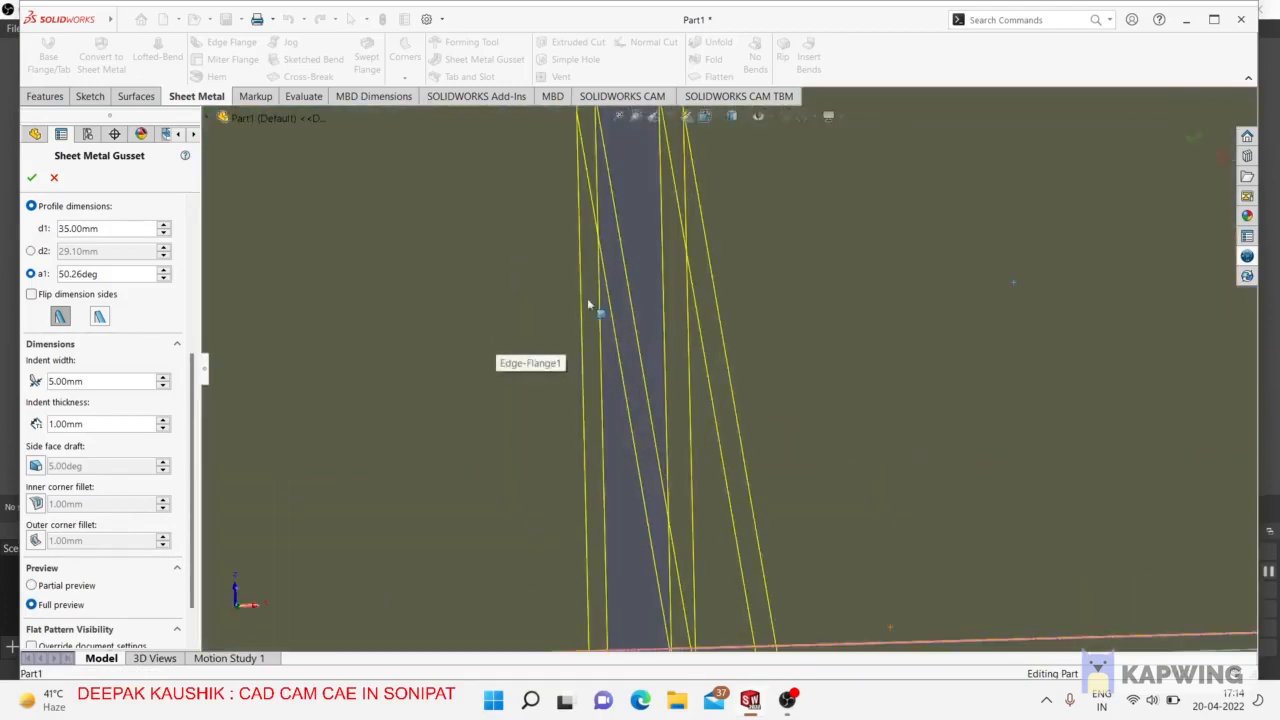
pyautogui.scroll(8, 620, 388)
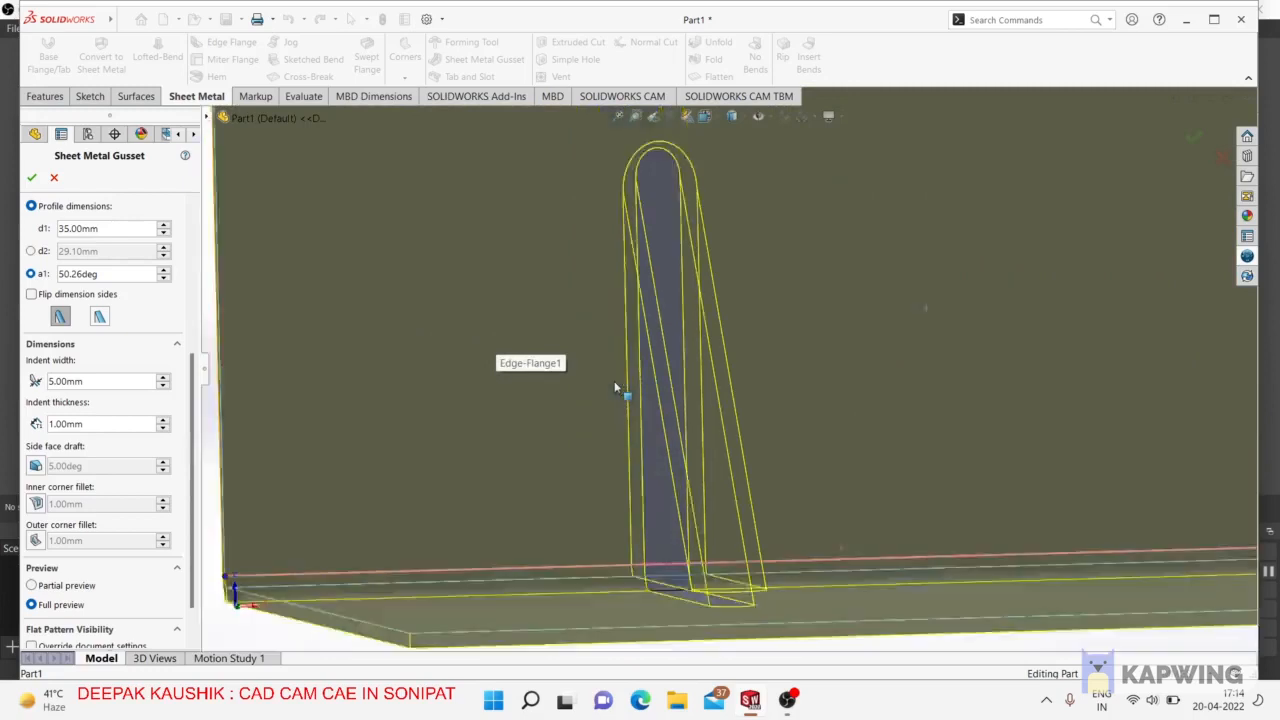
pyautogui.moveTo(620, 388); pyautogui.dragTo(586, 491, button='middle')
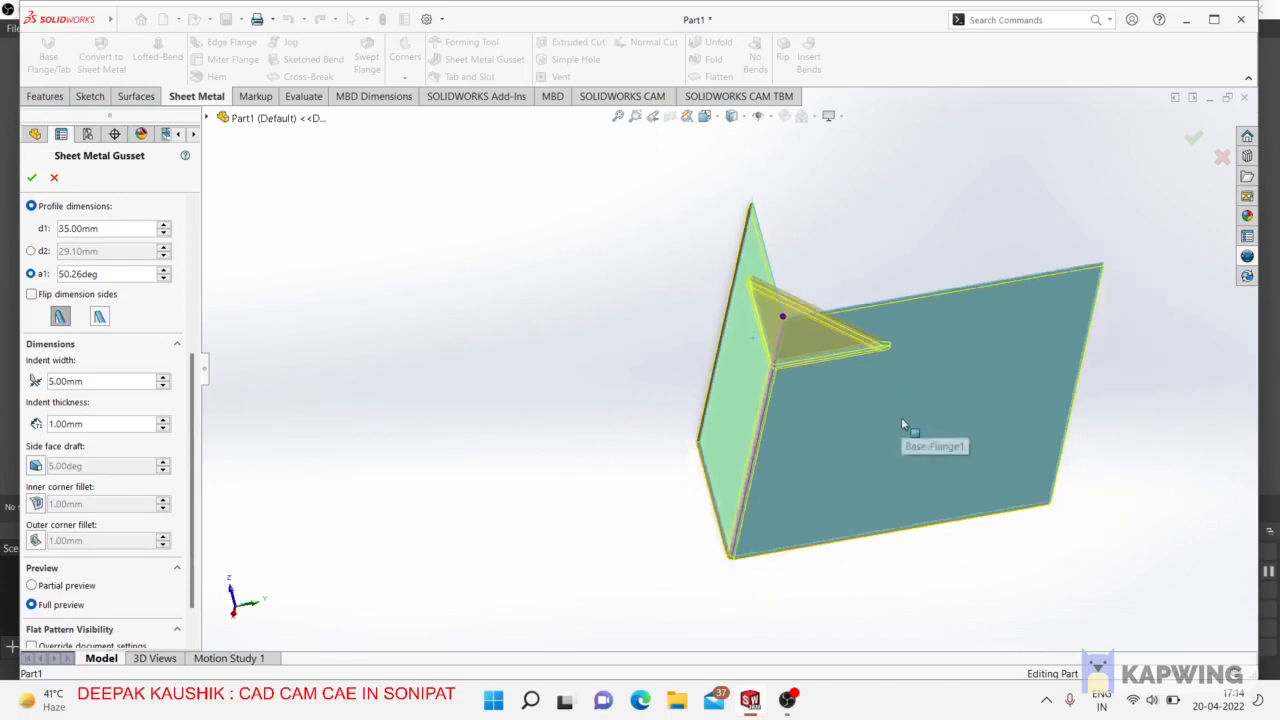
pyautogui.scroll(-3, 838, 292)
pyautogui.moveTo(838, 357); pyautogui.dragTo(793, 543, button='middle')
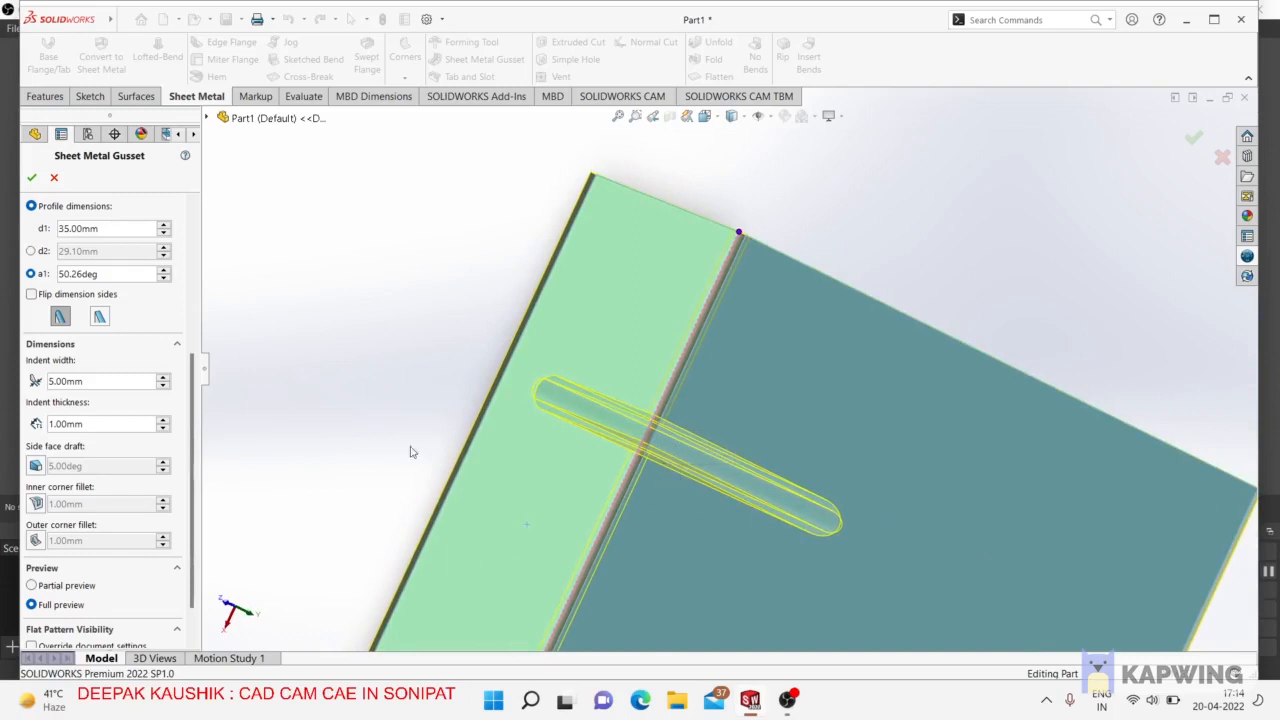
# Enable the gusset's side face draft and set its angle to 10.00 deg.
pyautogui.click(35, 466)
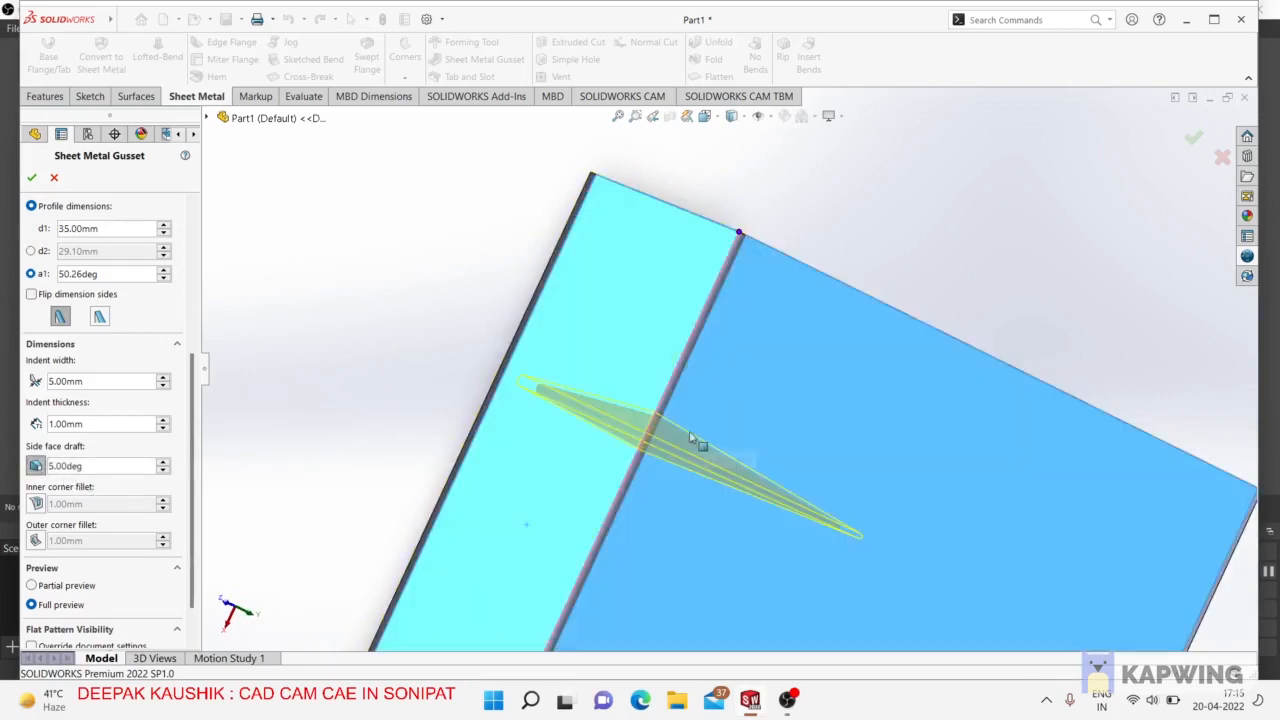
pyautogui.moveTo(694, 443); pyautogui.dragTo(752, 299, button='middle')
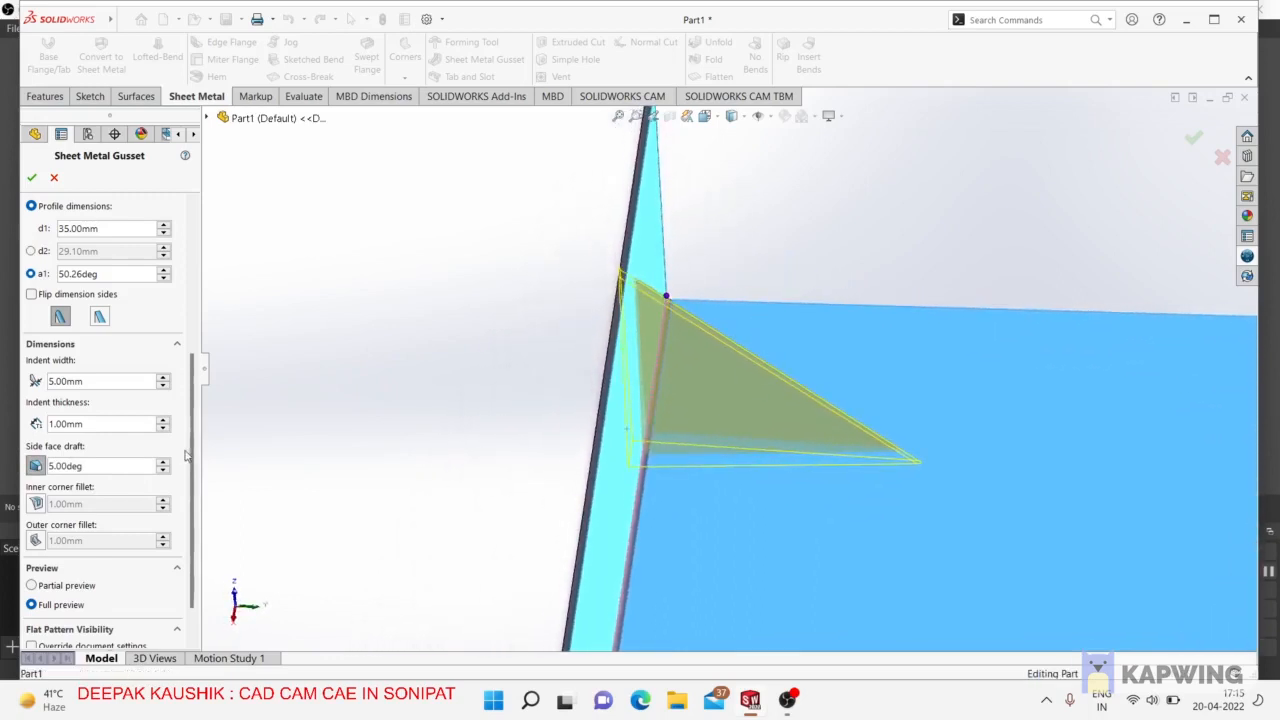
pyautogui.doubleClick(66, 467)
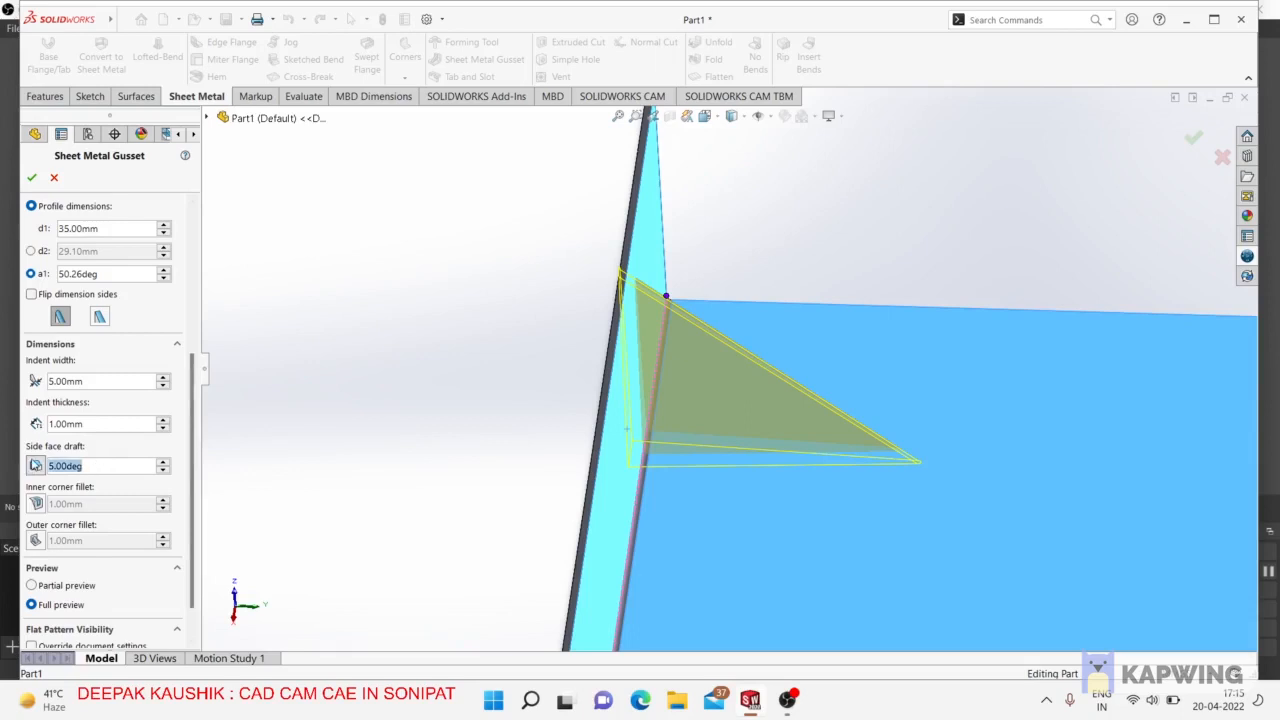
pyautogui.write('10')
pyautogui.press('Return')
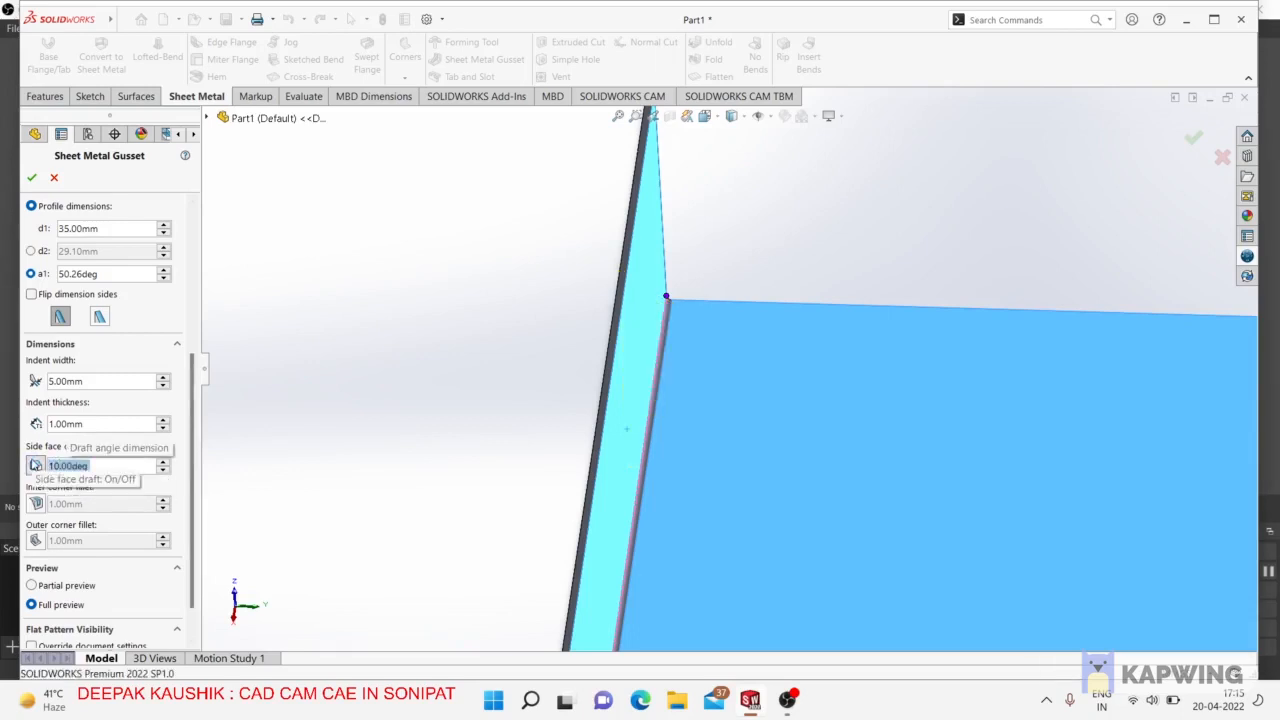
# Set the gusset's side face draft angle to 3.00 deg and create the gusset.
pyautogui.click(84, 467)
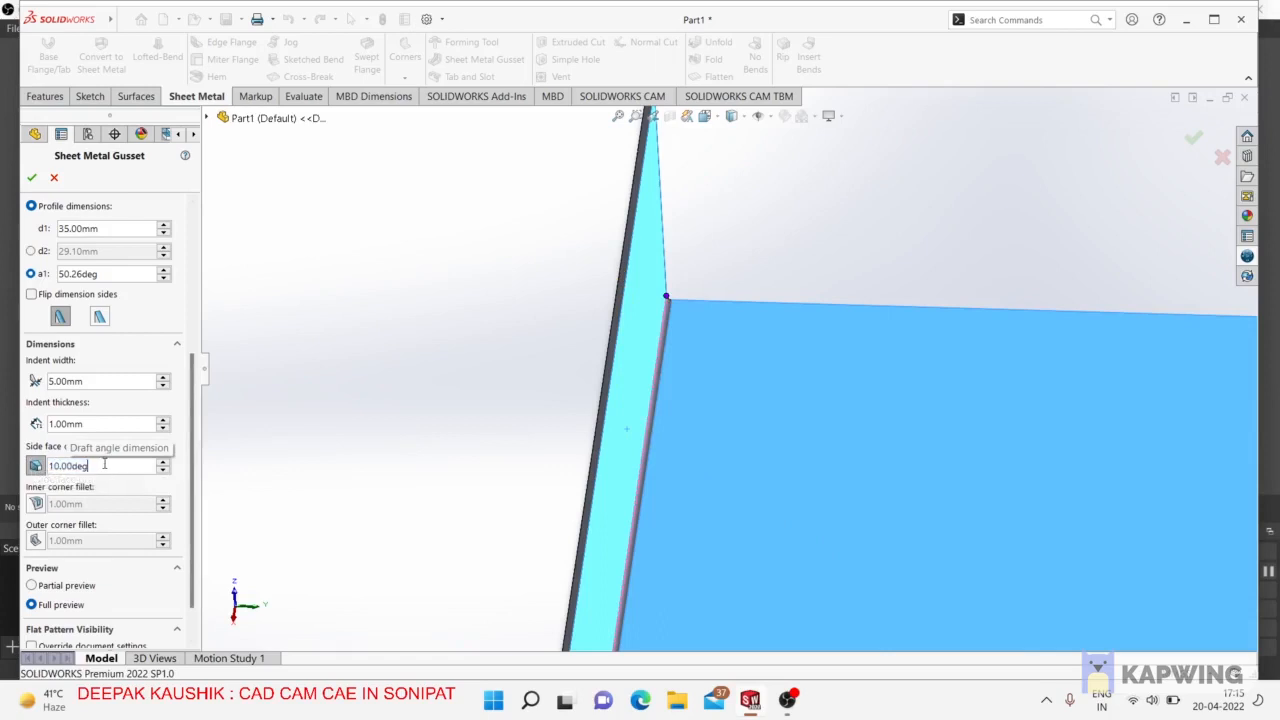
pyautogui.doubleClick(84, 467)
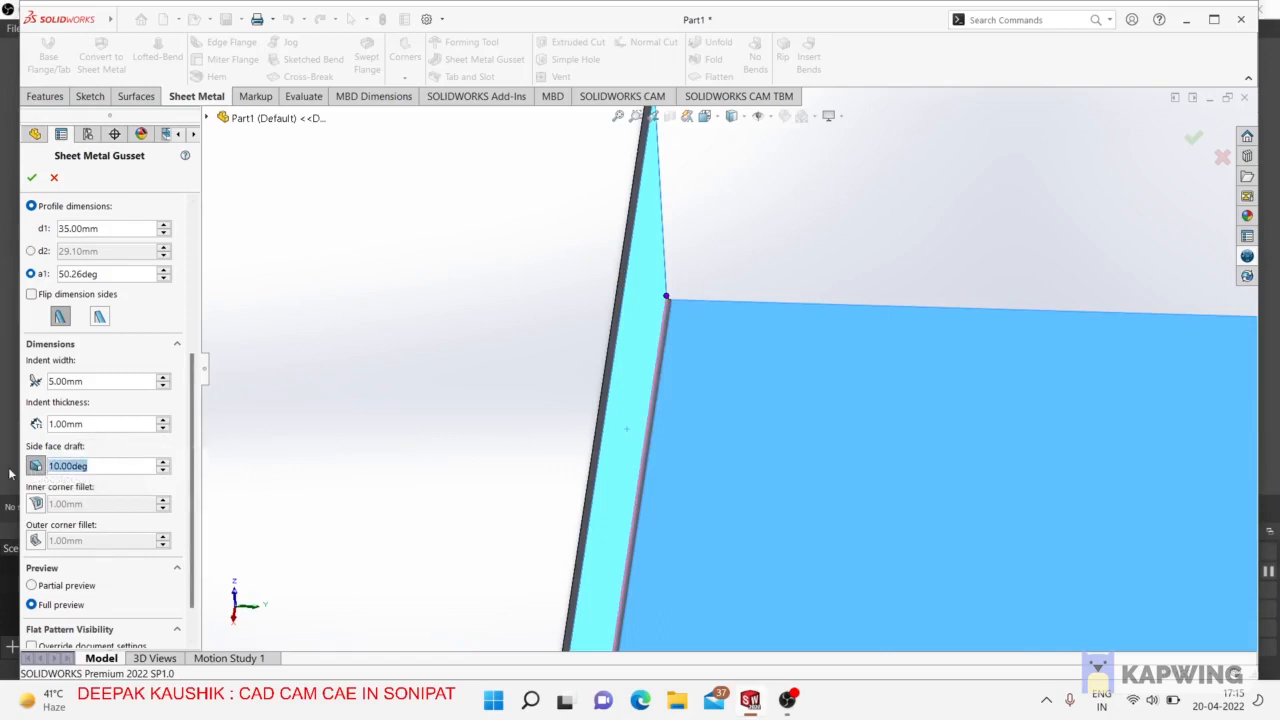
pyautogui.write('3')
pyautogui.press('Return')
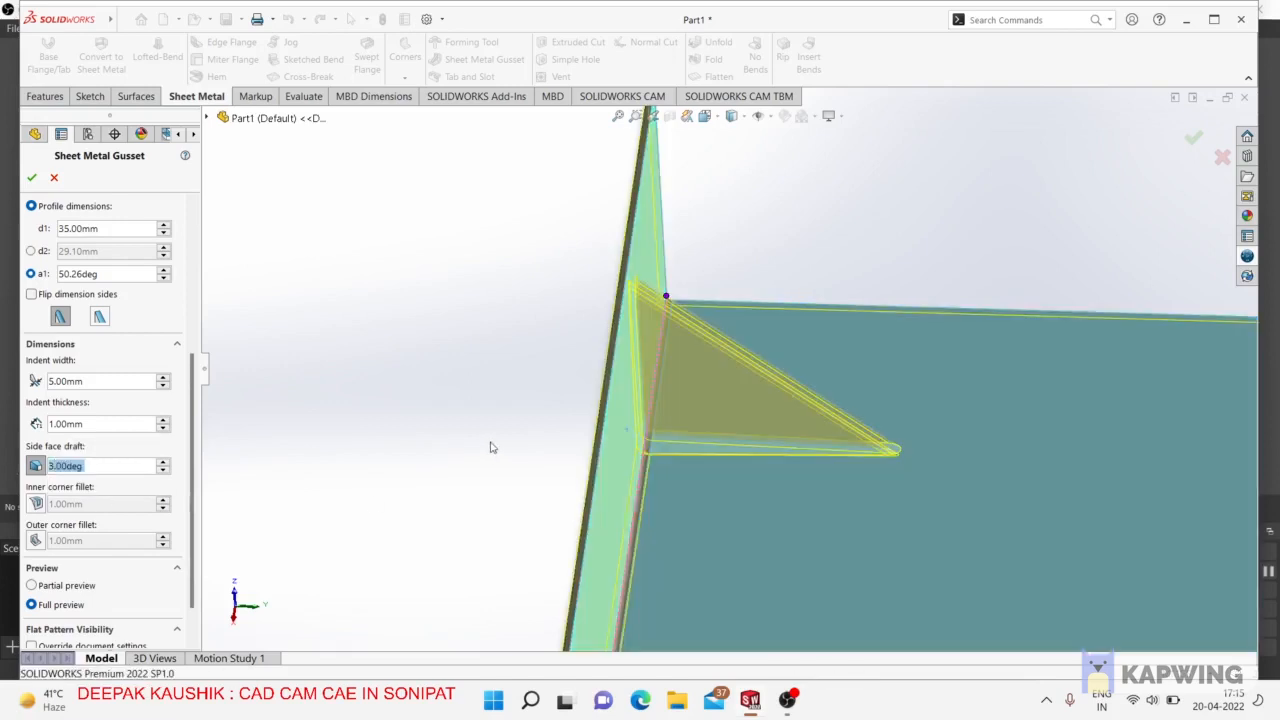
pyautogui.moveTo(491, 445); pyautogui.dragTo(397, 517, button='middle')
pyautogui.scroll(1, 398, 517)
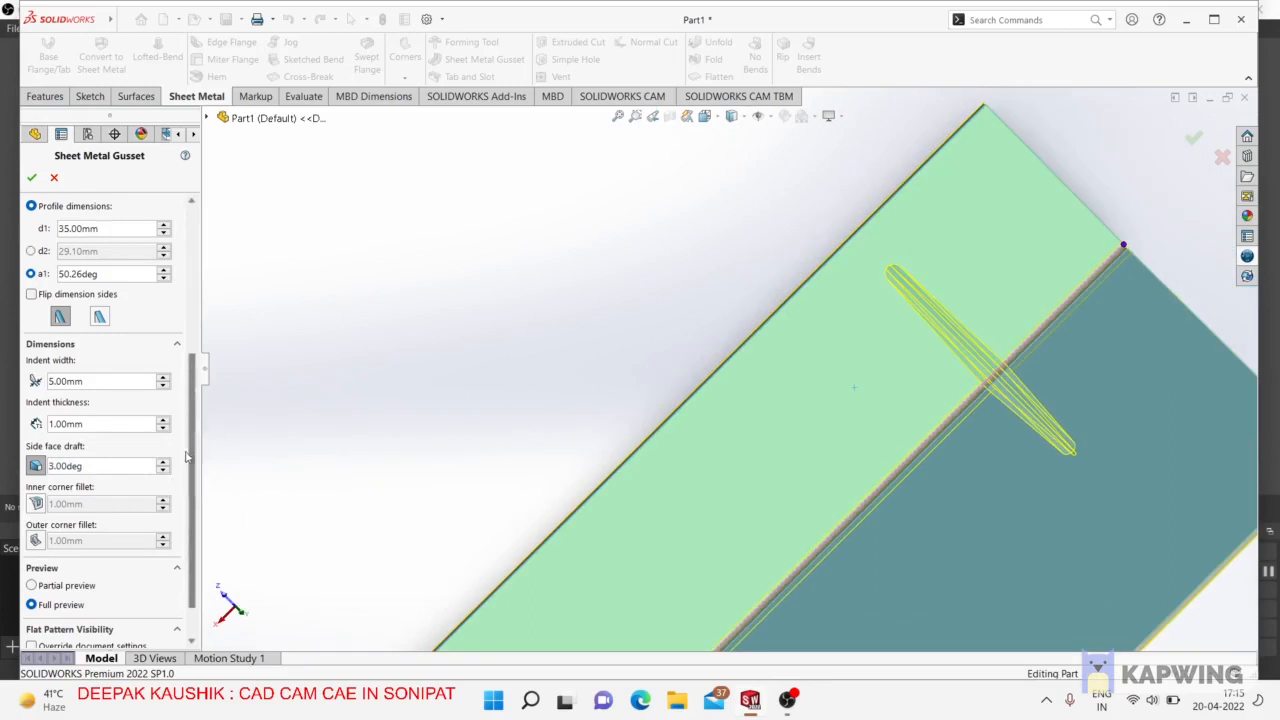
pyautogui.moveTo(195, 437)
pyautogui.mouseDown()
pyautogui.moveTo(192, 469)
pyautogui.moveTo(194, 428)
pyautogui.mouseUp()
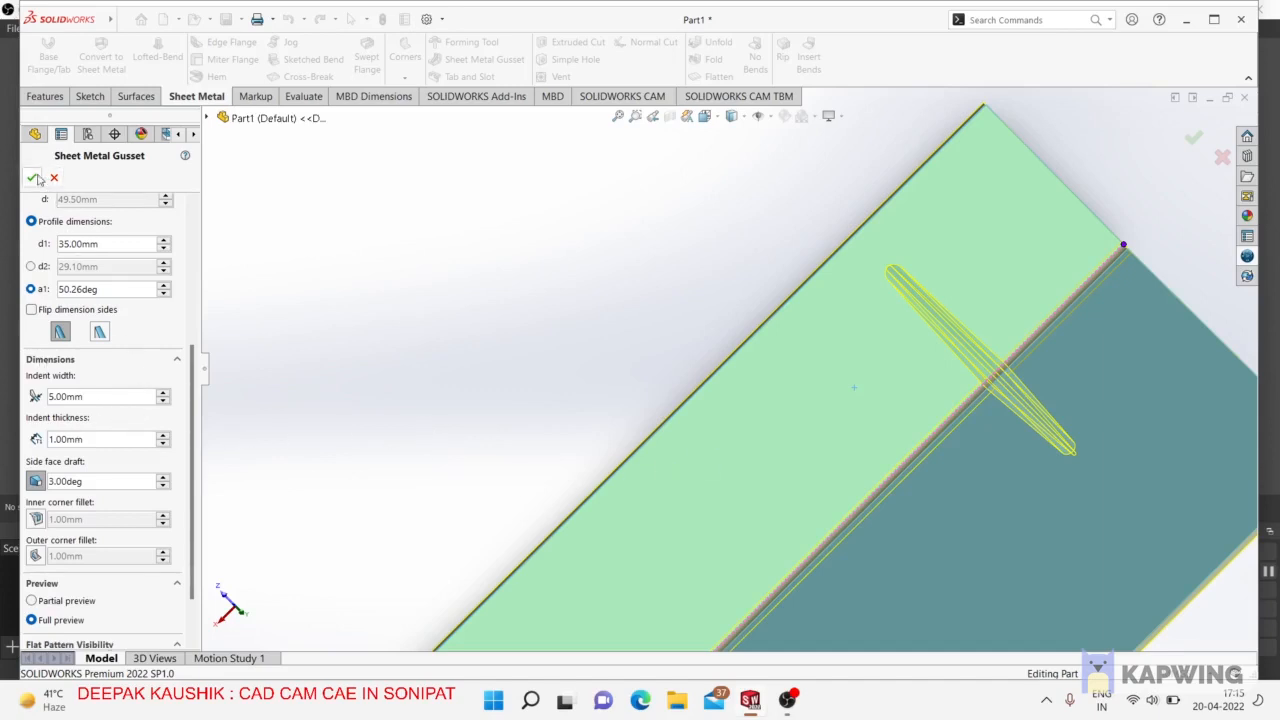
pyautogui.scroll(3, 762, 368)
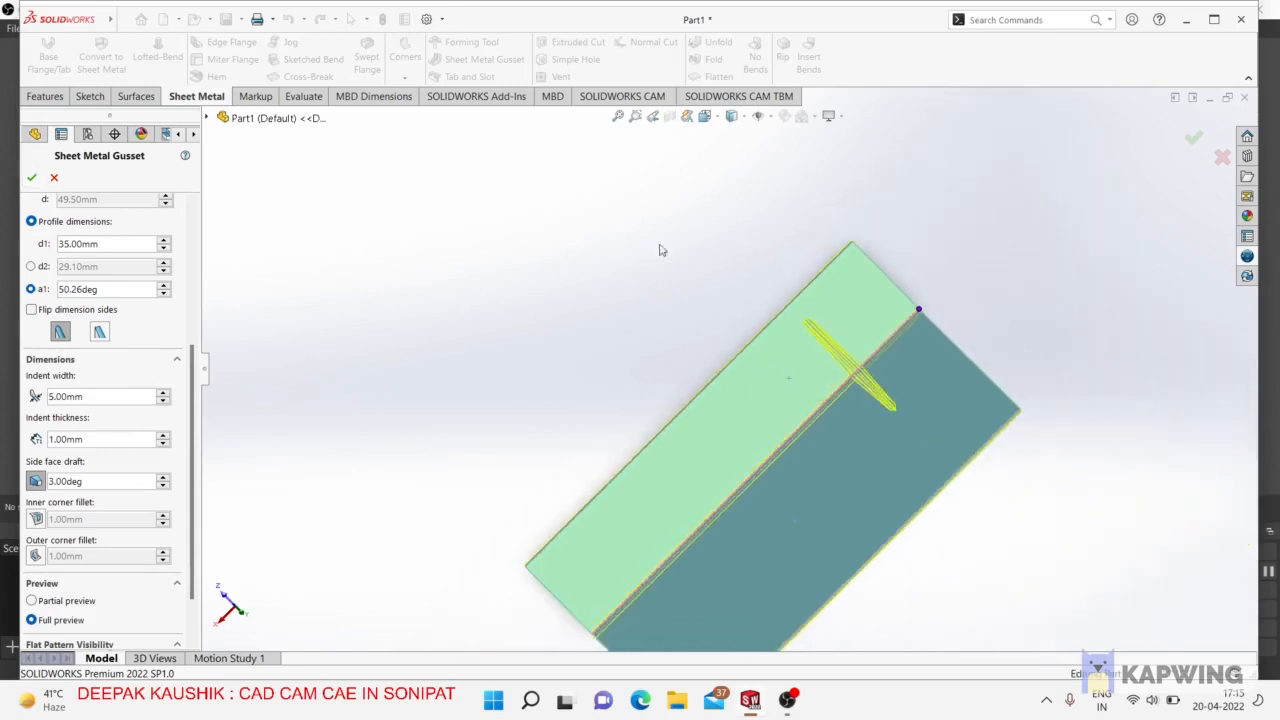
pyautogui.moveTo(660, 249); pyautogui.dragTo(803, 208, button='middle')
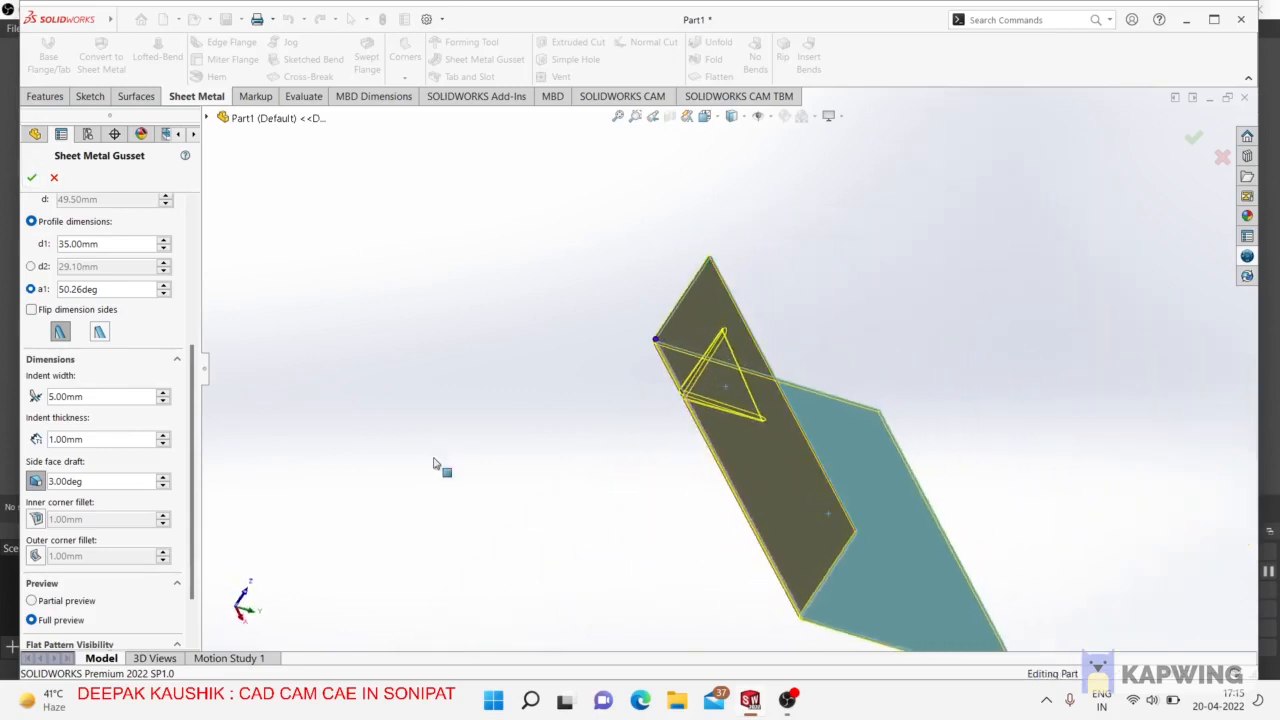
pyautogui.click(32, 178)
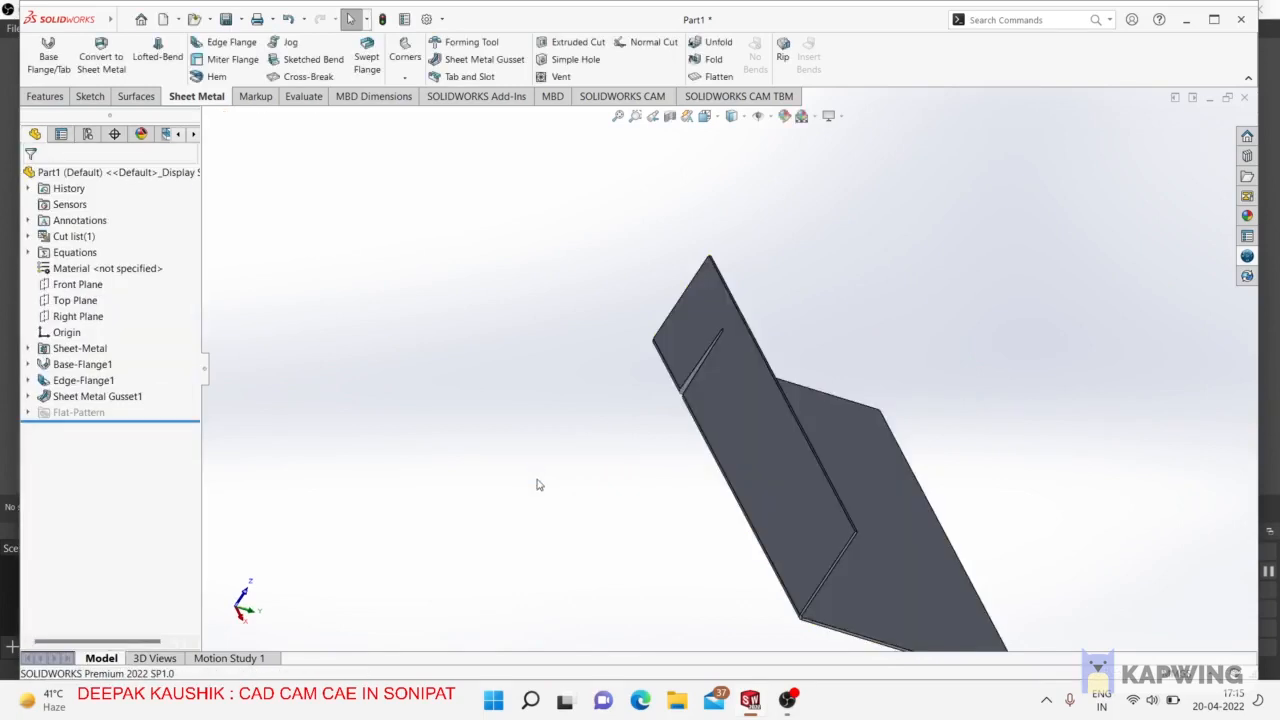
# Examine the finished gusset's indent and drafted side faces from both the outside and inside of the bend.
pyautogui.moveTo(520, 400); pyautogui.dragTo(606, 423, button='middle')
pyautogui.scroll(-6, 754, 380)
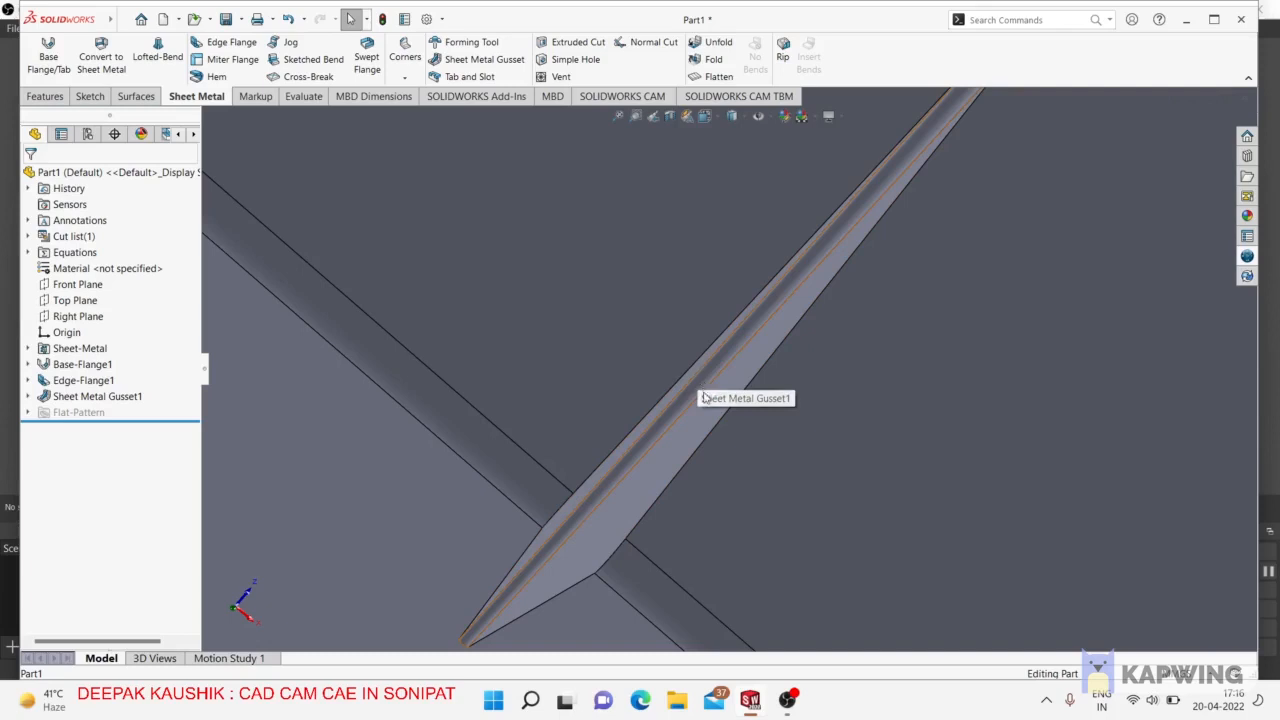
pyautogui.scroll(8, 703, 388)
pyautogui.moveTo(674, 395); pyautogui.dragTo(491, 434, button='middle')
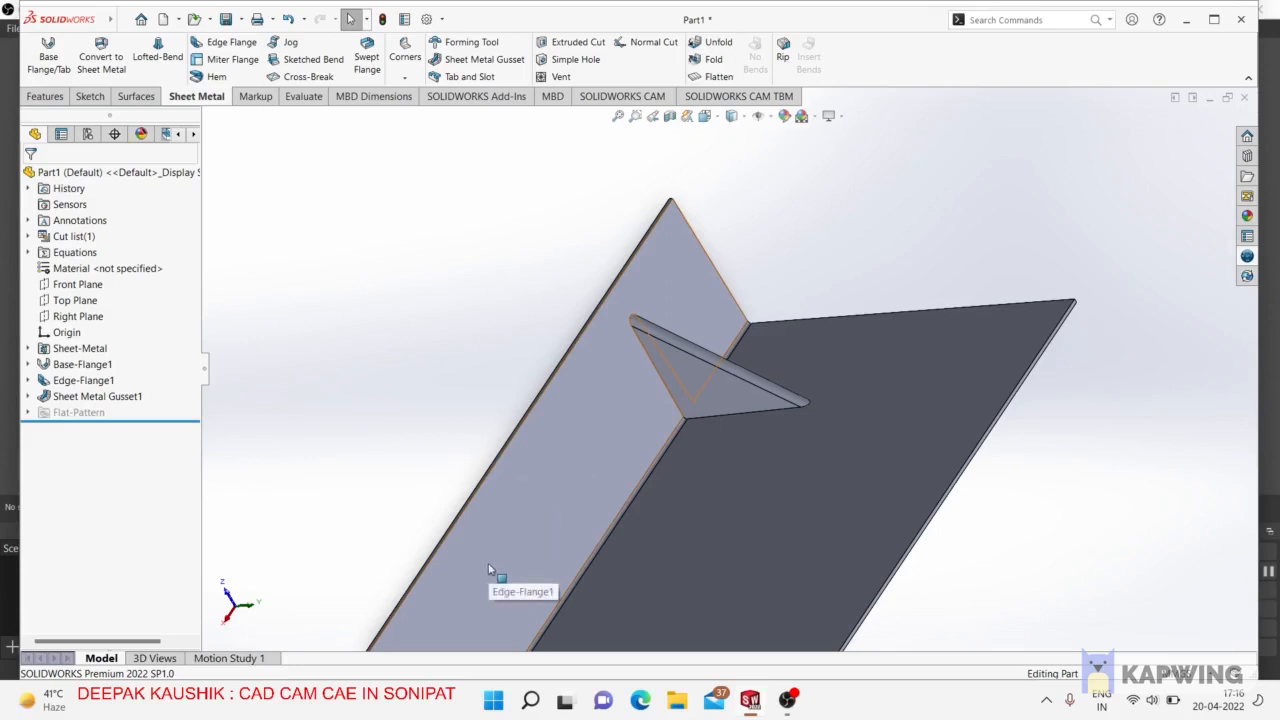
pyautogui.scroll(3, 485, 530)
pyautogui.moveTo(491, 531)
pyautogui.mouseDown(button='middle')
pyautogui.moveTo(506, 537)
pyautogui.moveTo(497, 549)
pyautogui.mouseUp(button='middle')
pyautogui.scroll(-5, 719, 325)
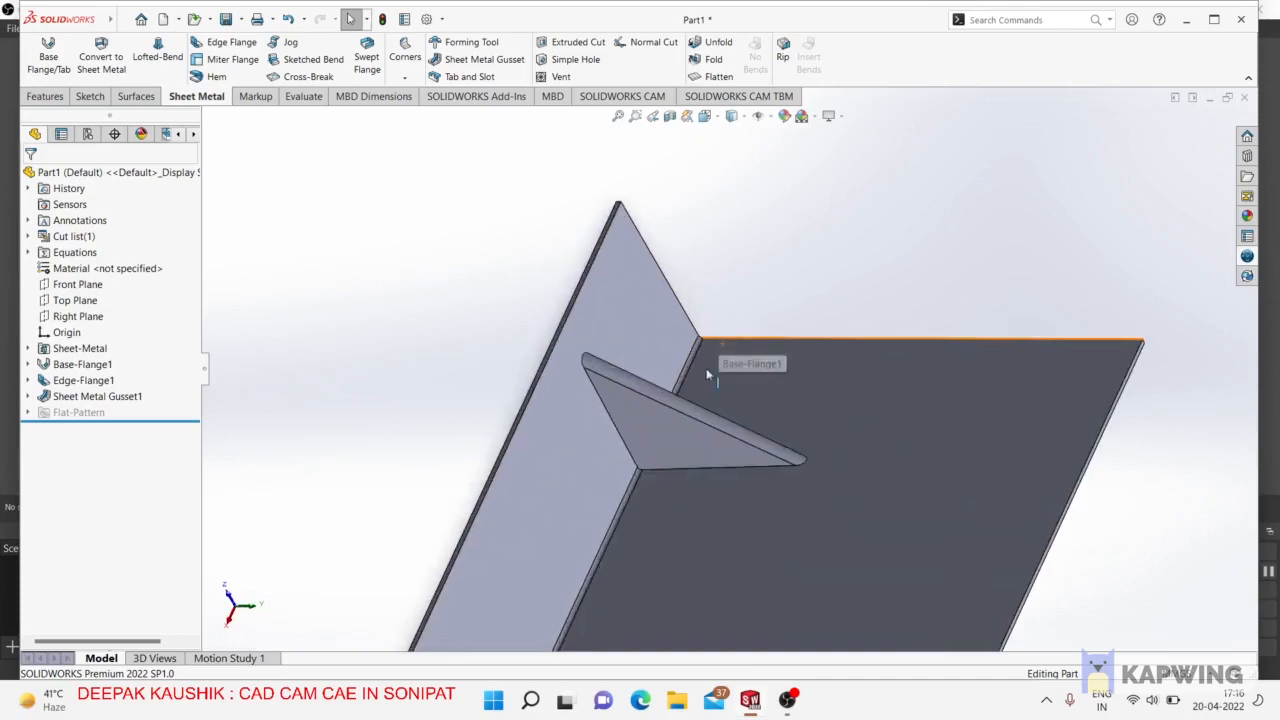
pyautogui.moveTo(705, 369); pyautogui.dragTo(702, 410, button='middle')
pyautogui.scroll(3, 679, 443)
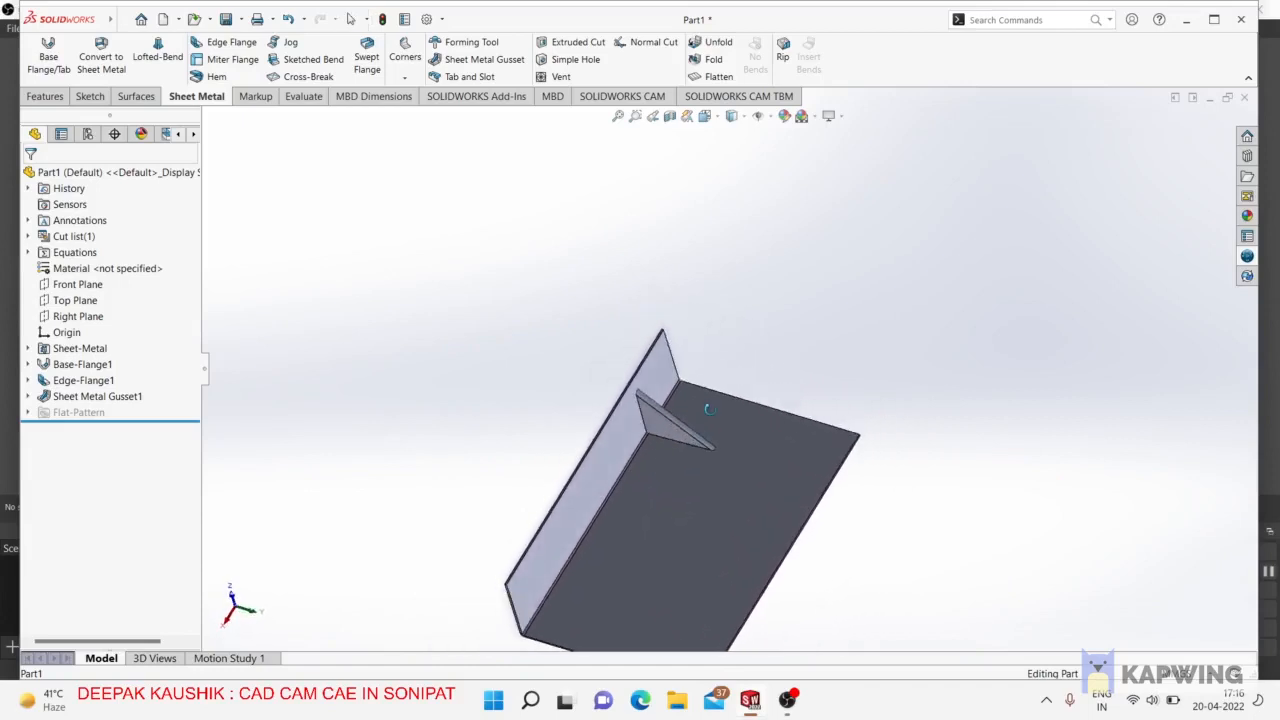
# Edit the gusset feature to enable its inner corner fillet with a 2.00 mm radius.
pyautogui.click(116, 396)
pyautogui.click(134, 354)
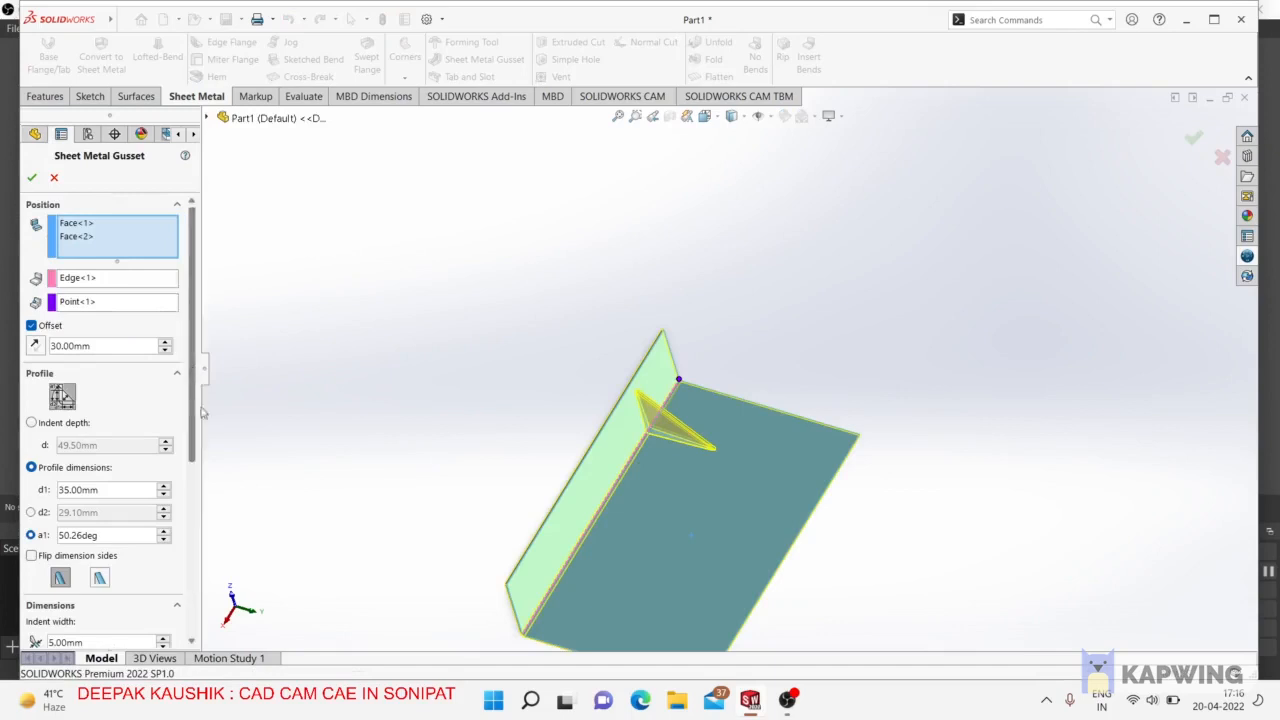
pyautogui.moveTo(195, 399); pyautogui.dragTo(212, 585)
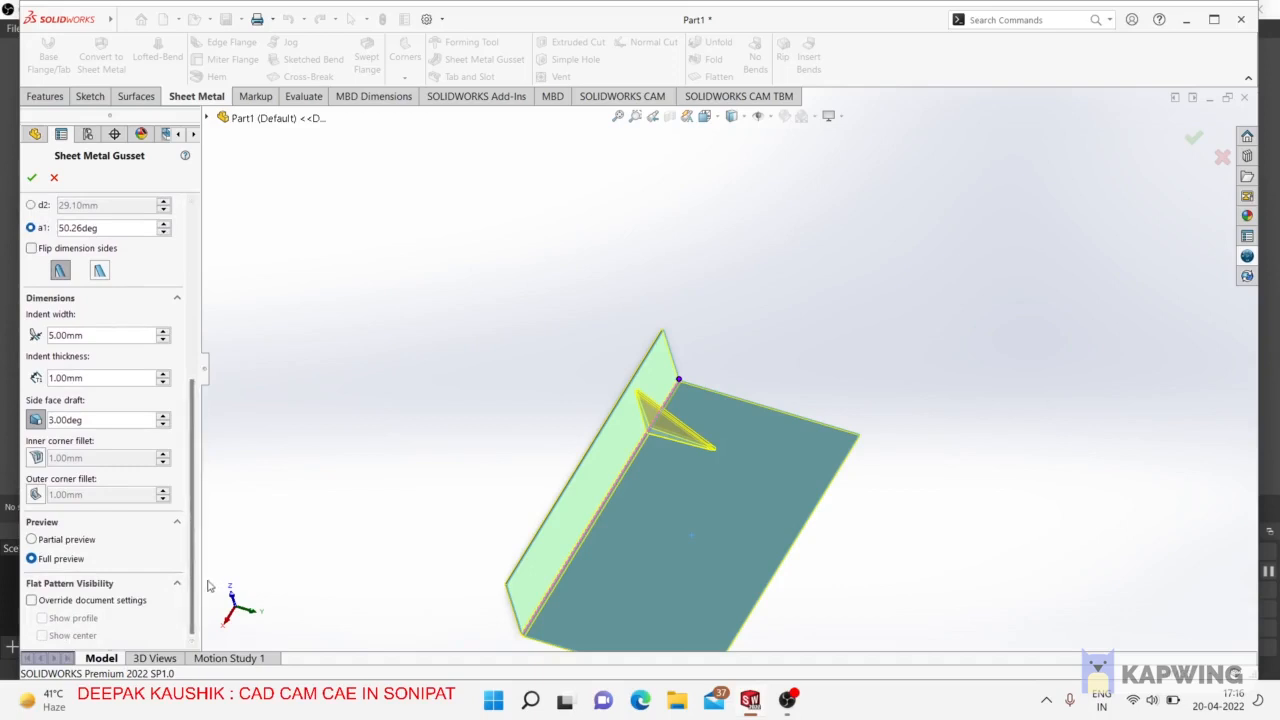
pyautogui.click(36, 457)
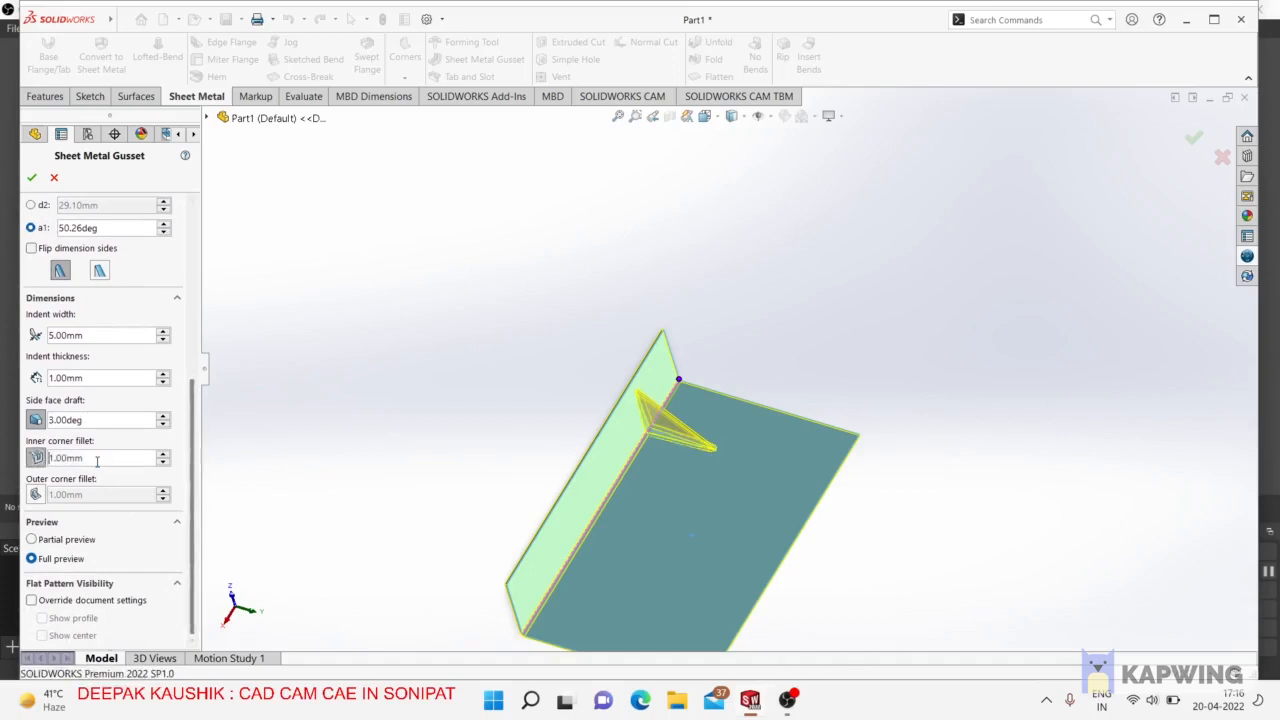
pyautogui.moveTo(92, 459); pyautogui.dragTo(46, 458)
pyautogui.write('2')
pyautogui.press('Return')
# Enable the gusset's outer corner fillet with a 2 mm radius and apply the edited feature.
pyautogui.click(35, 494)
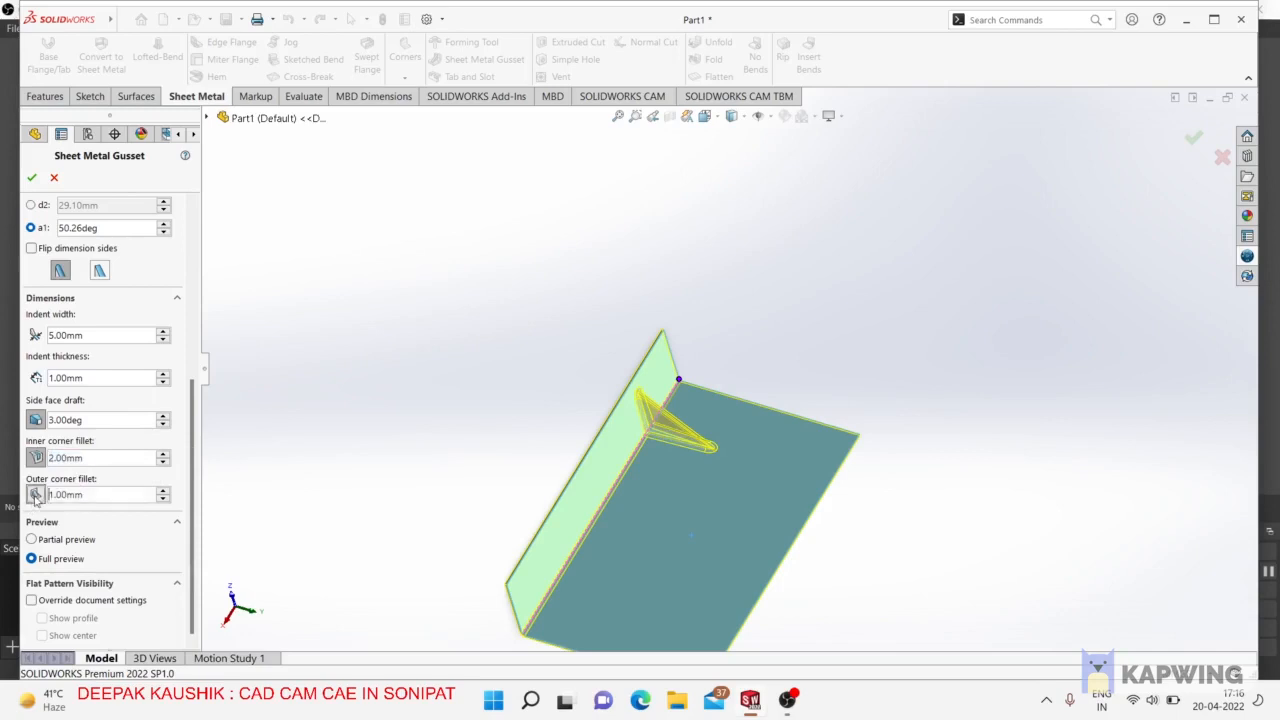
pyautogui.moveTo(82, 494); pyautogui.dragTo(52, 494)
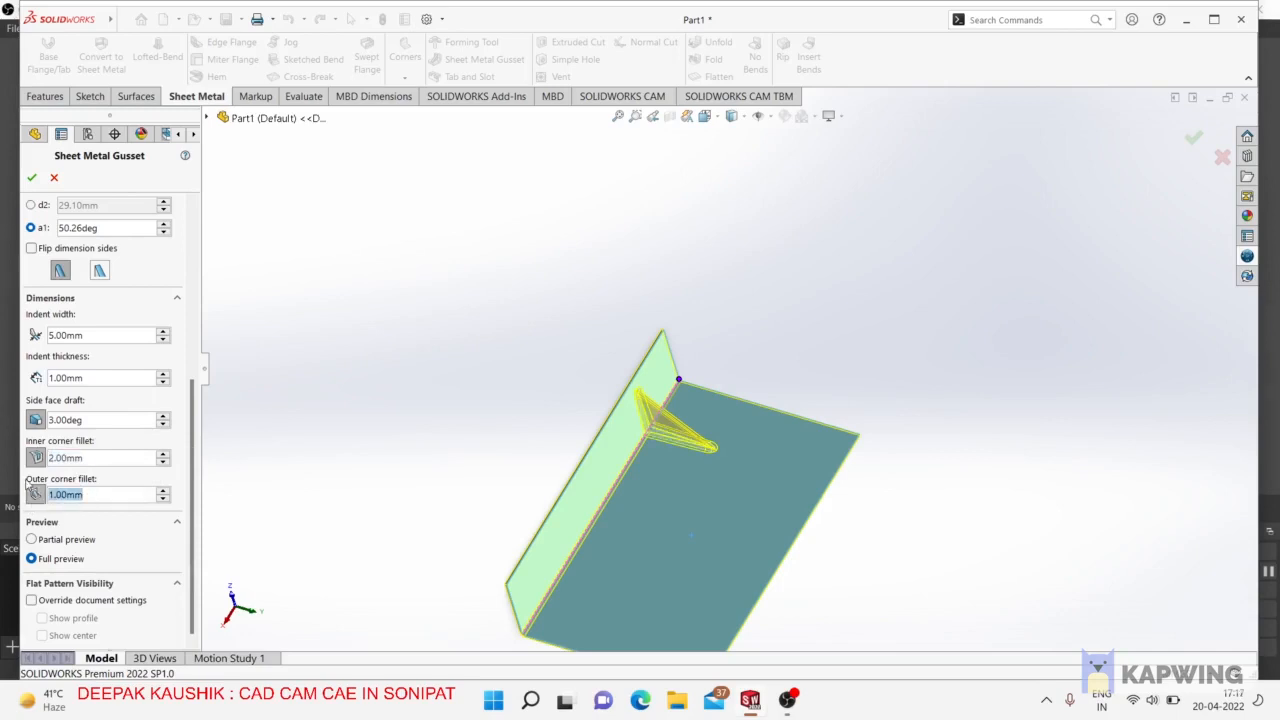
pyautogui.write('2')
pyautogui.press('Return')
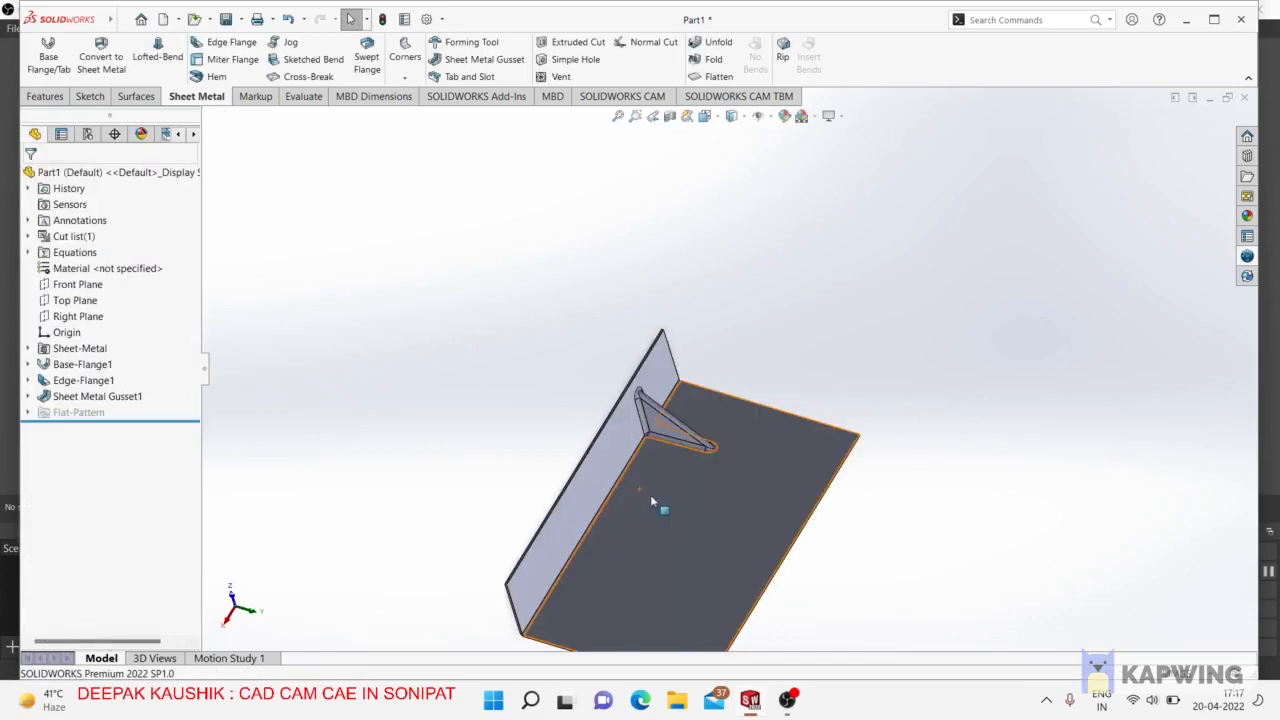
# Examine the gusset's inner and outer corner fillets up close from both sides of the bend.
pyautogui.moveTo(529, 357); pyautogui.dragTo(622, 397, button='middle')
pyautogui.scroll(-5, 622, 397)
pyautogui.scroll(-5, 646, 425)
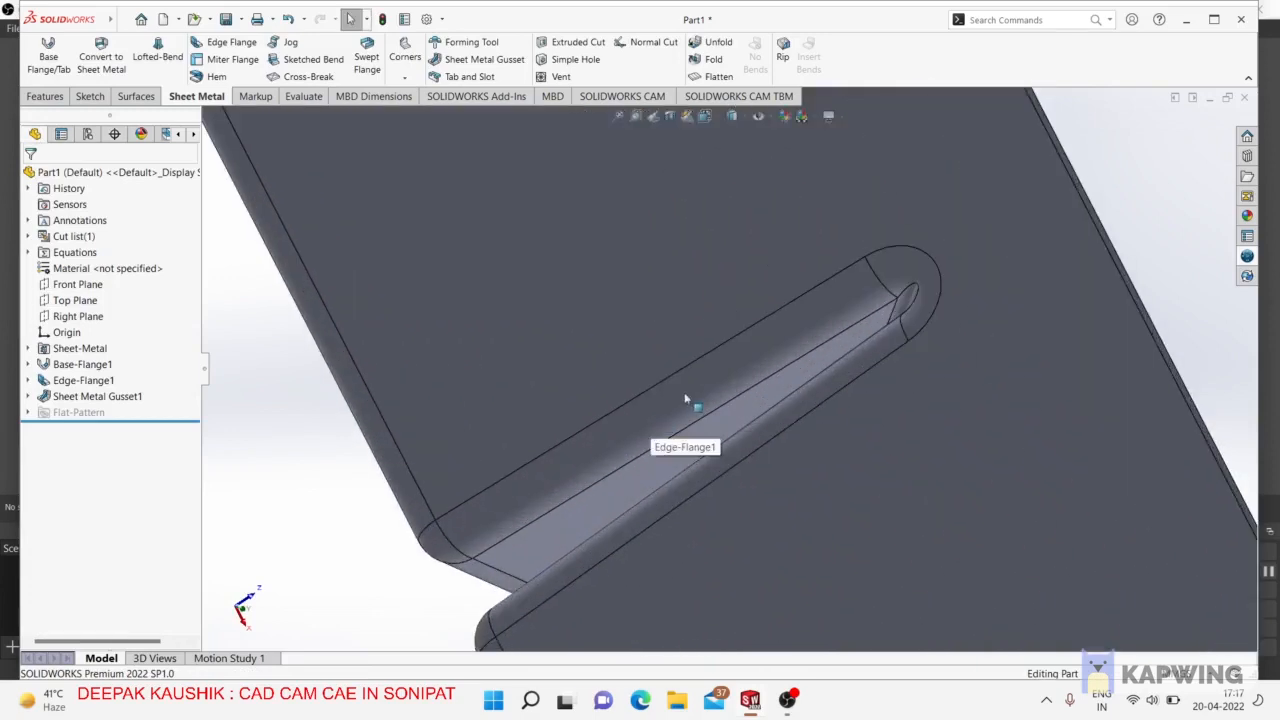
pyautogui.moveTo(769, 427); pyautogui.dragTo(733, 432, button='middle')
pyautogui.moveTo(734, 396); pyautogui.dragTo(1007, 372, button='middle')
pyautogui.scroll(-5, 1007, 372)
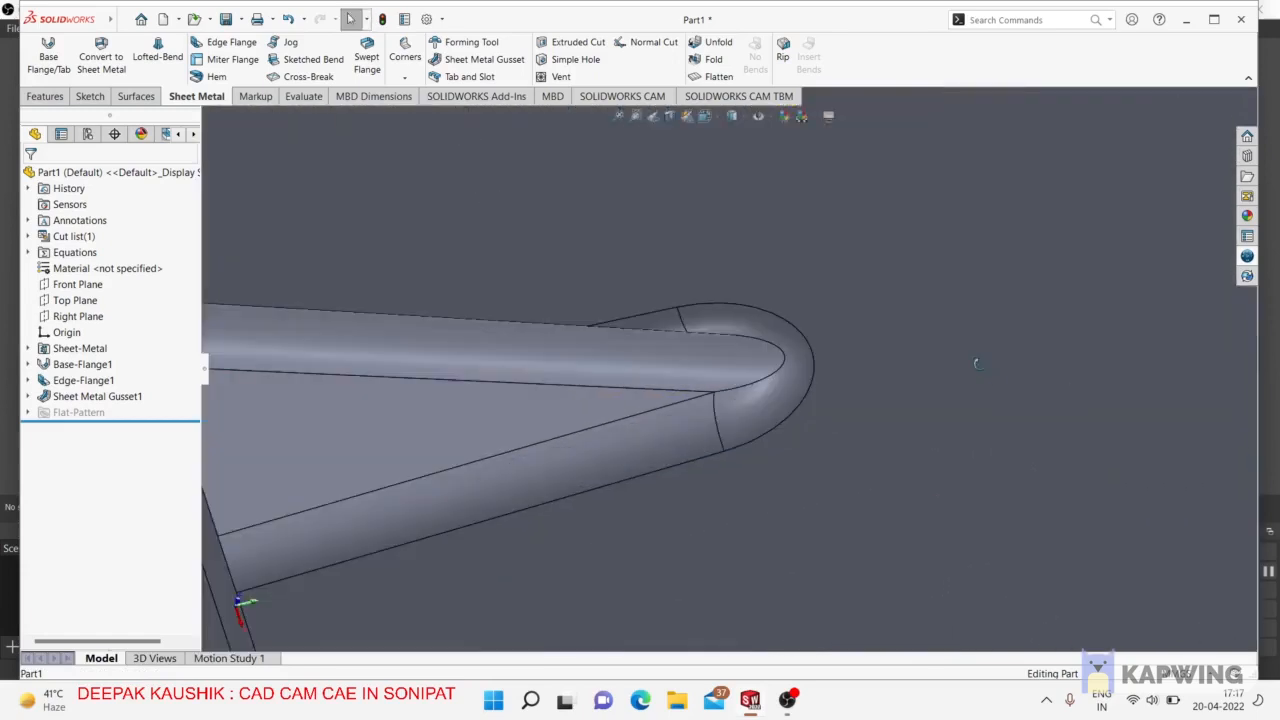
pyautogui.moveTo(888, 405); pyautogui.dragTo(1009, 329, button='middle')
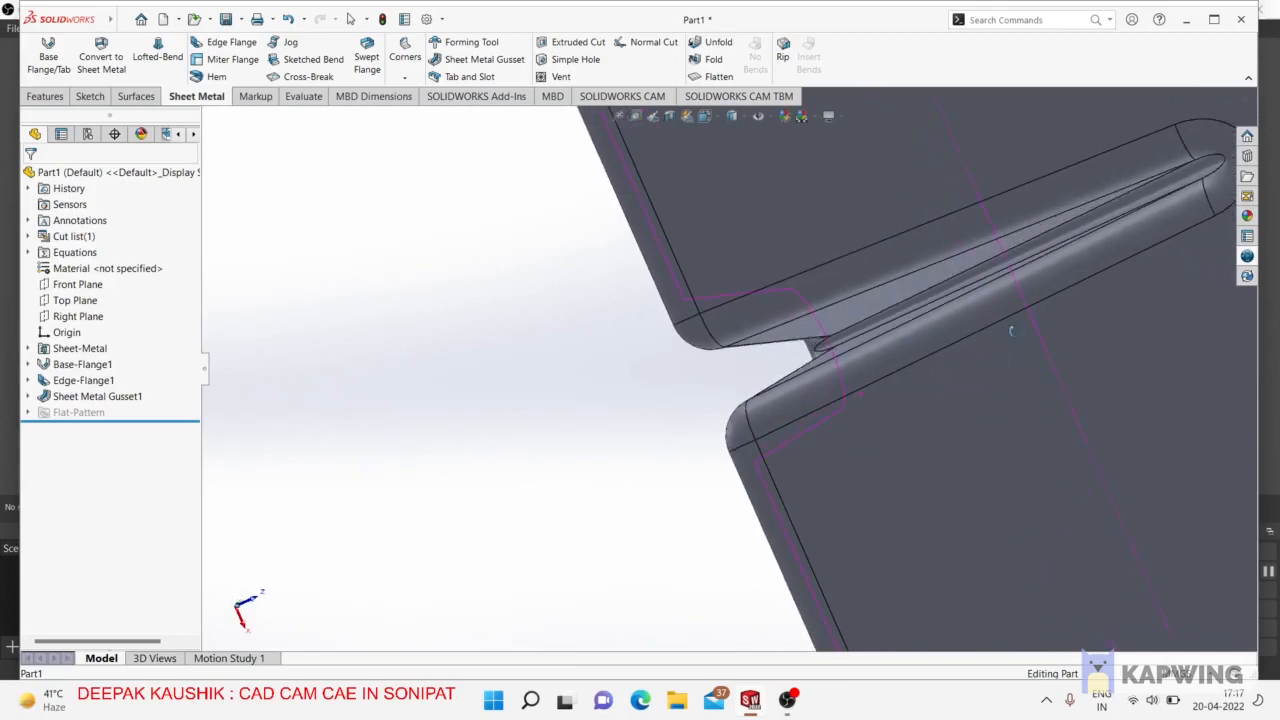
pyautogui.moveTo(857, 404); pyautogui.dragTo(699, 414, button='middle')
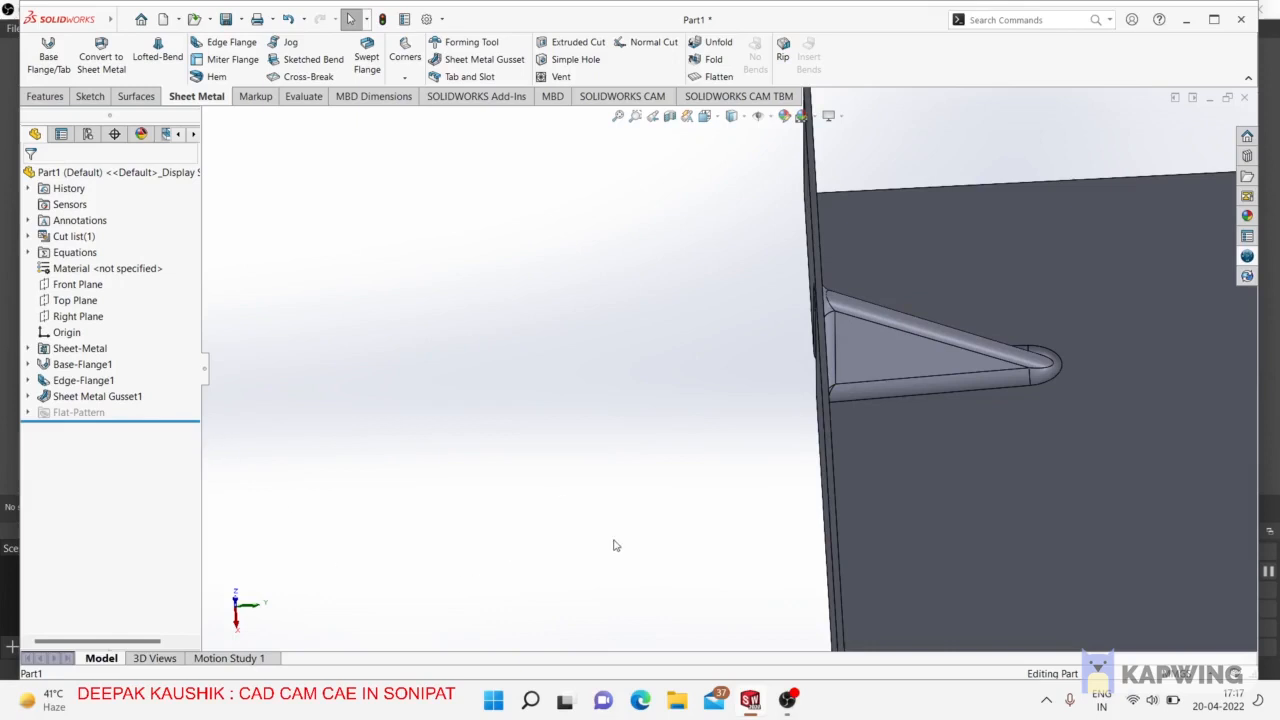
pyautogui.moveTo(615, 545); pyautogui.dragTo(826, 317, button='middle')
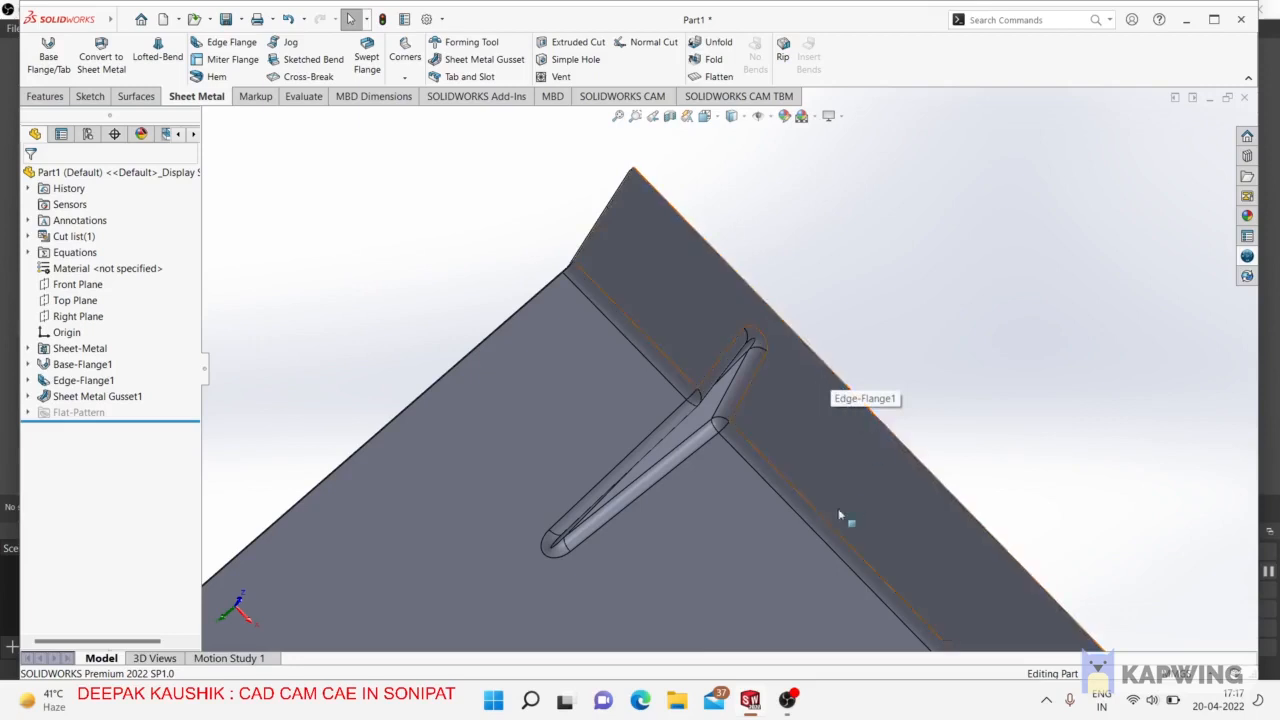
pyautogui.moveTo(800, 514); pyautogui.dragTo(708, 498, button='middle')
pyautogui.scroll(7, 723, 532)
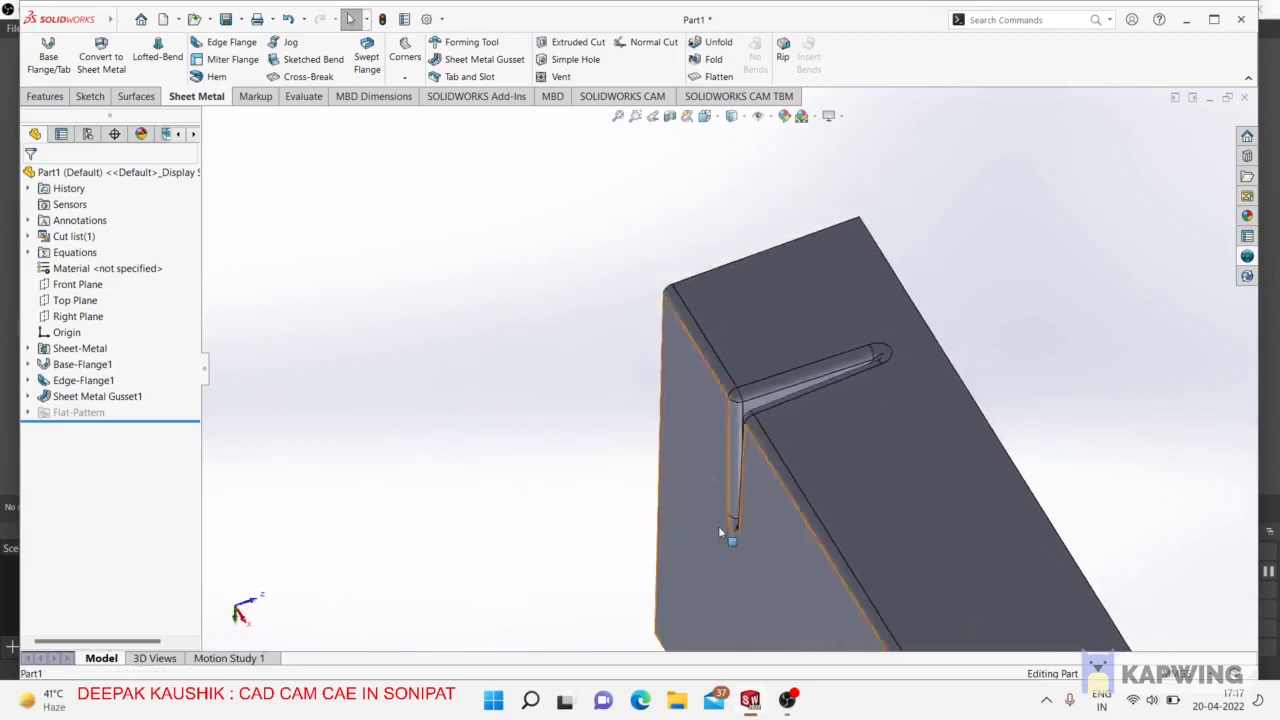
pyautogui.moveTo(731, 542); pyautogui.dragTo(526, 337, button='middle')
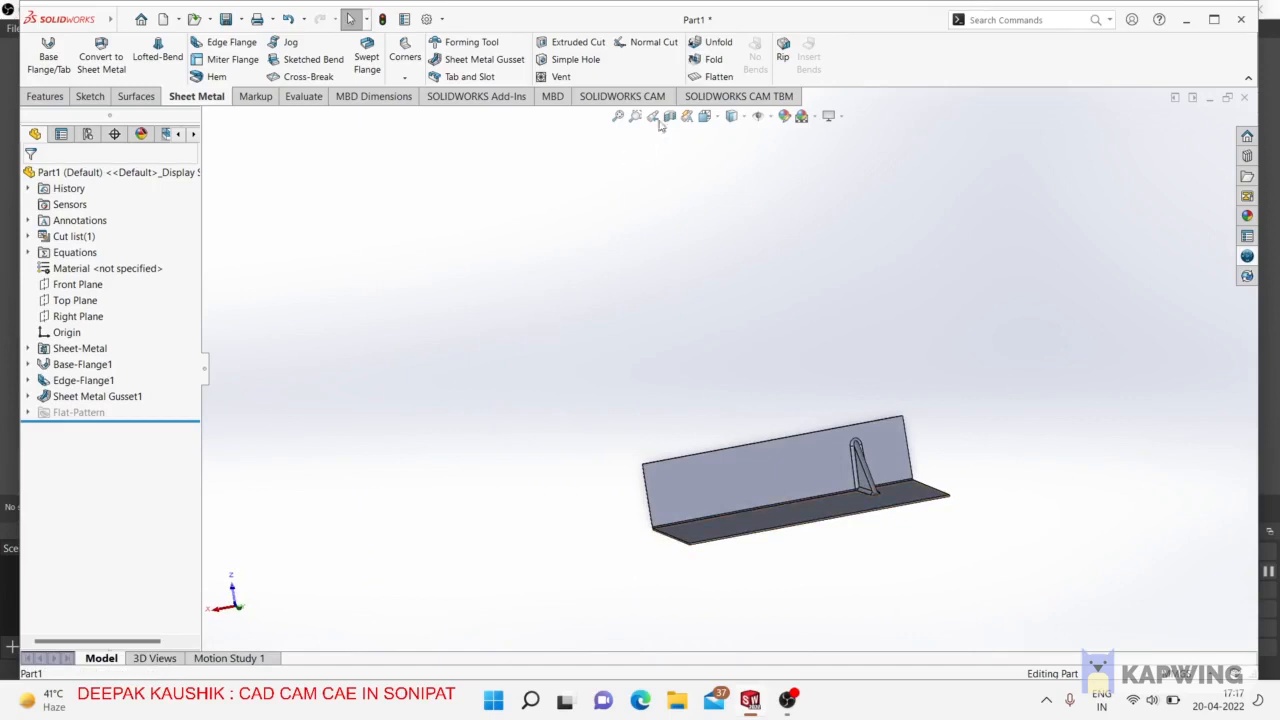
# Flatten the sheet metal part to view its flat pattern, and return it to the folded state.
pyautogui.click(713, 76)
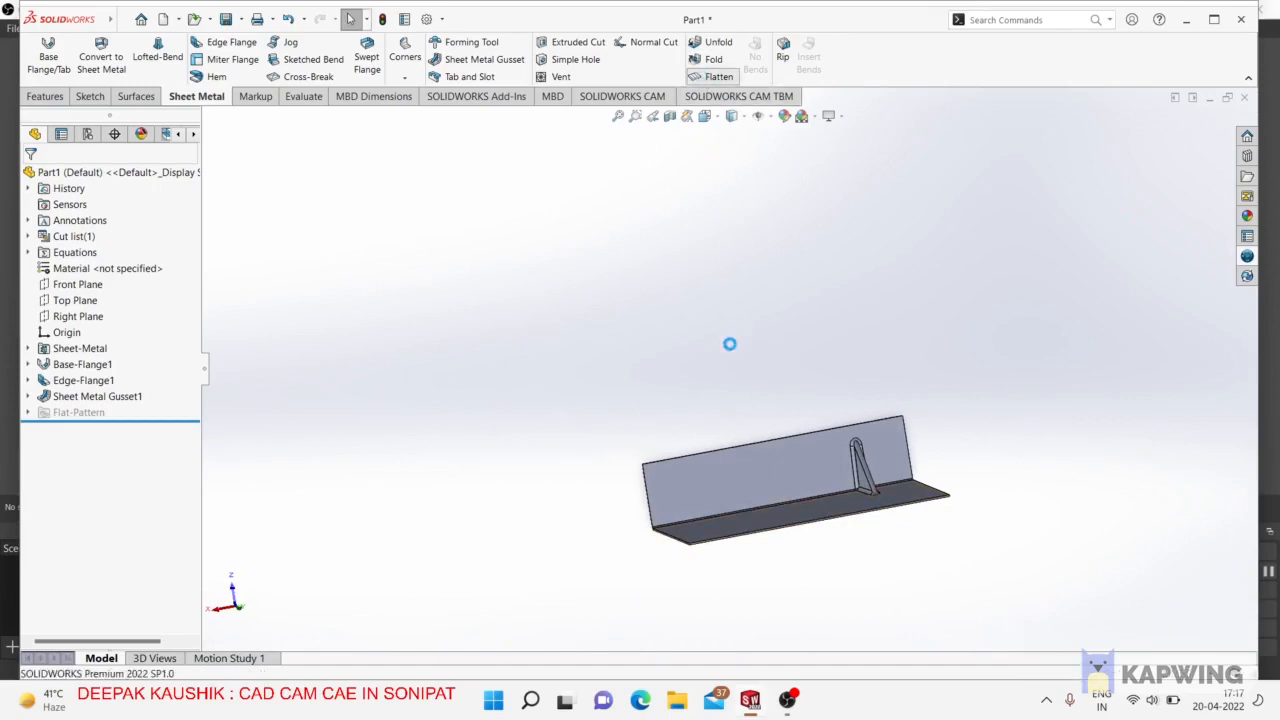
pyautogui.moveTo(812, 437); pyautogui.dragTo(800, 480, button='middle')
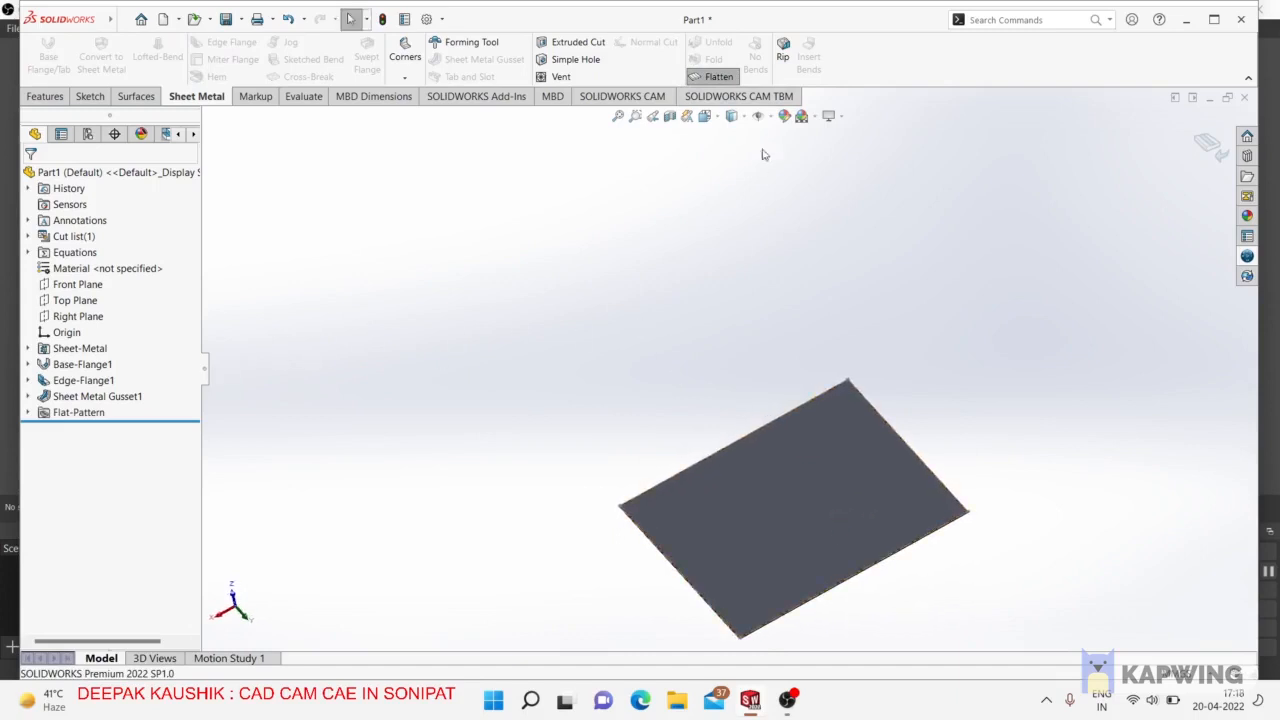
pyautogui.click(708, 77)
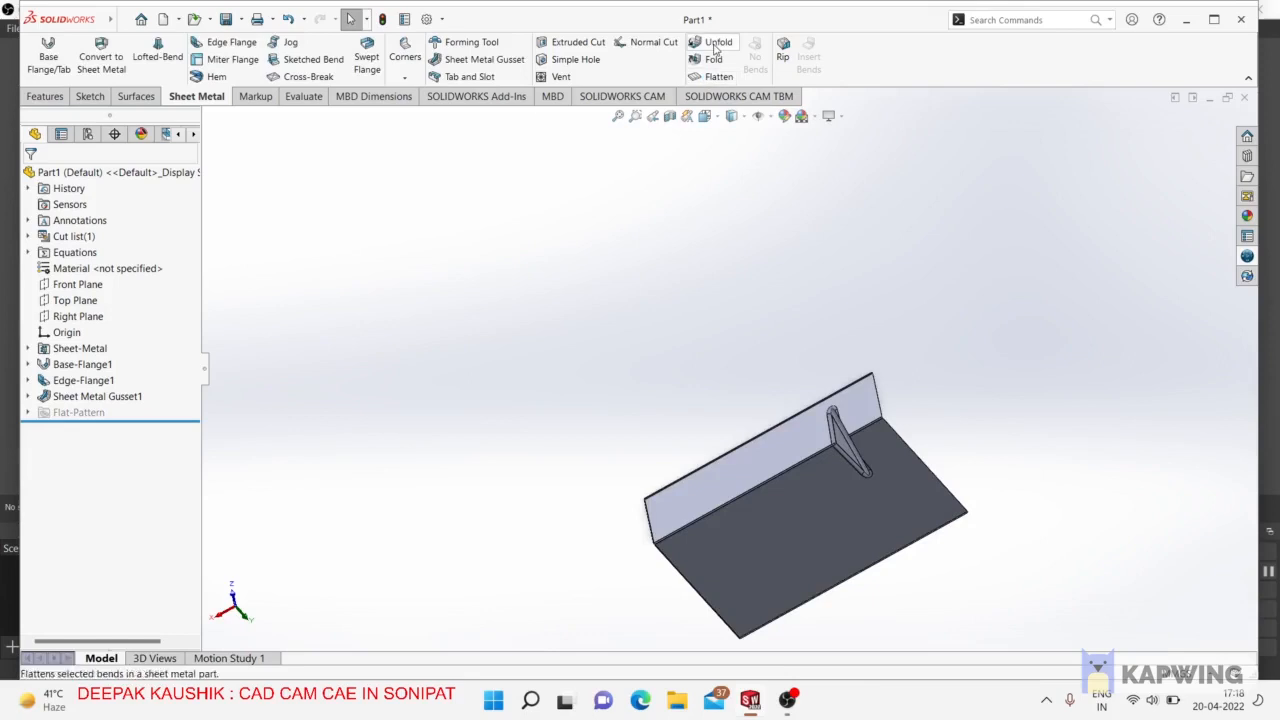
# Try to unfold all bends with the base plate's face fixed, and cancel the Unfold command.
pyautogui.click(716, 46)
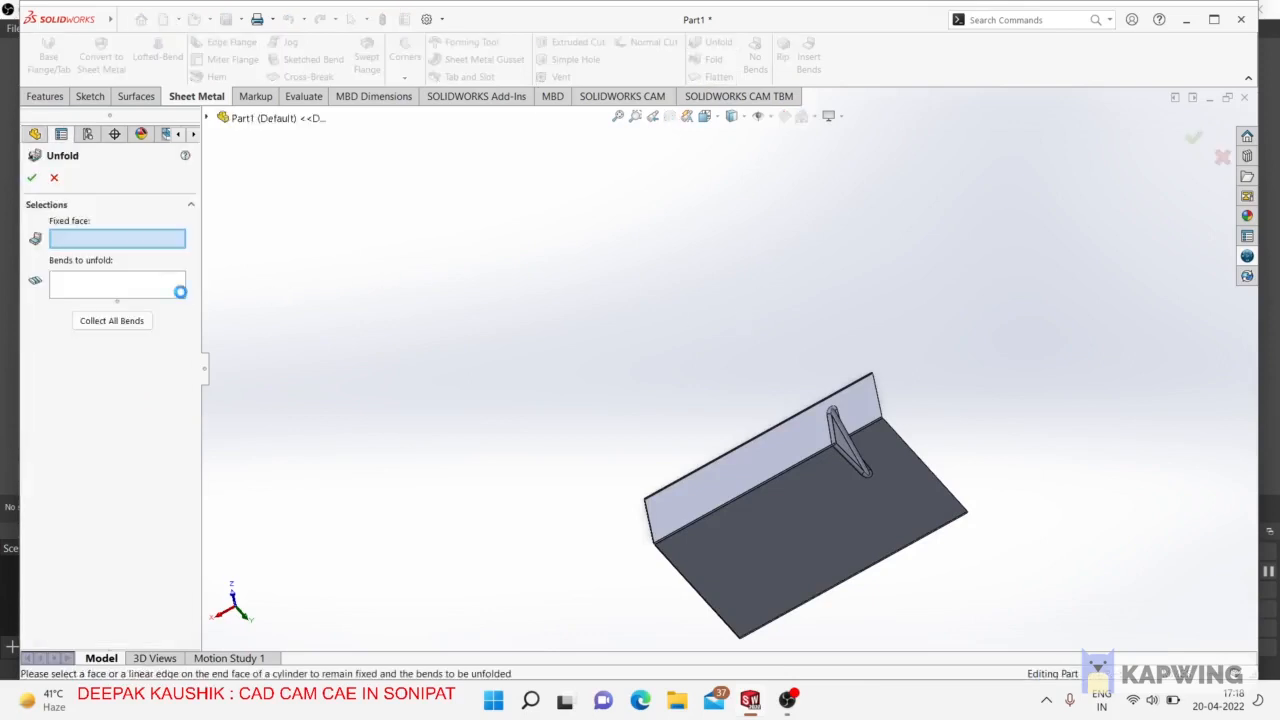
pyautogui.click(783, 567)
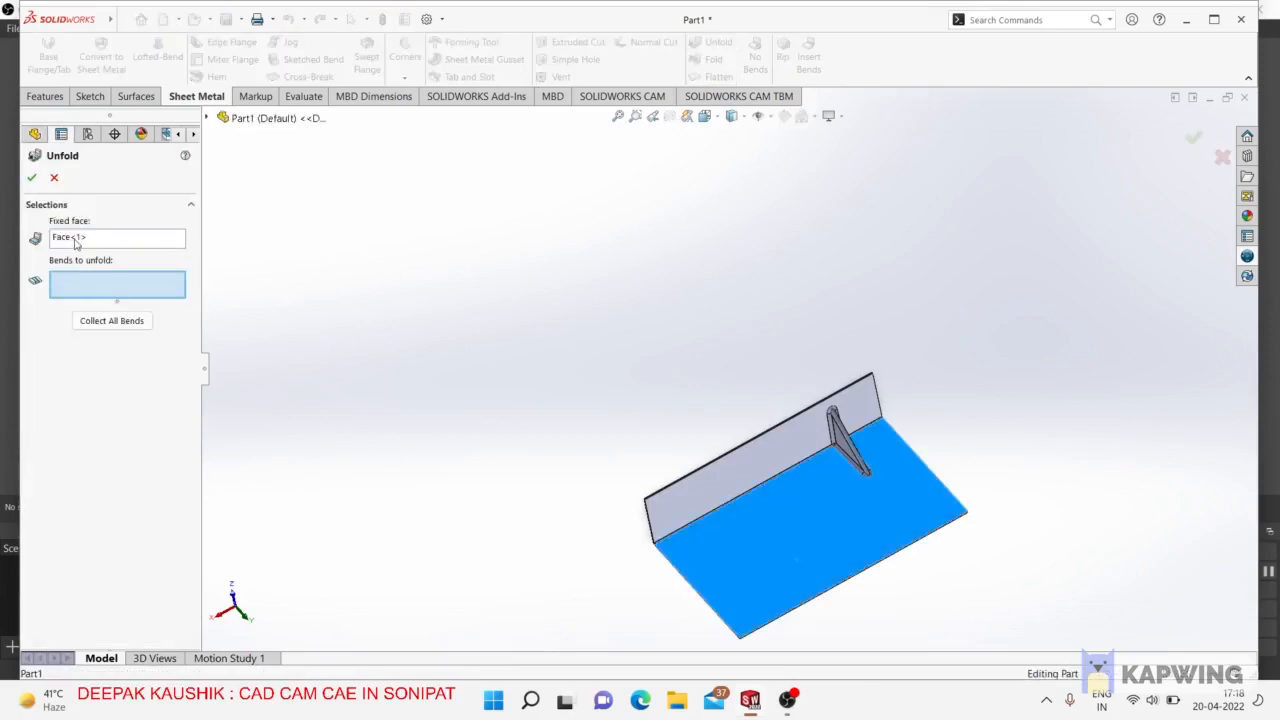
pyautogui.click(104, 320)
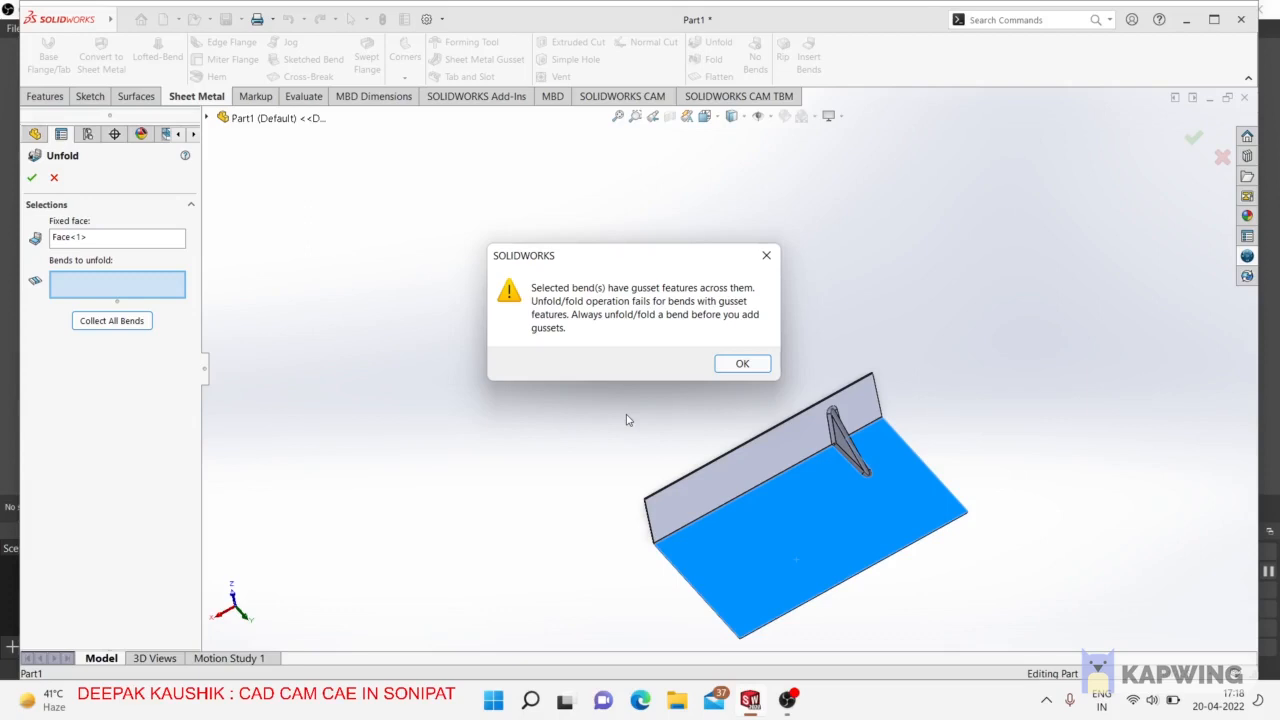
pyautogui.click(738, 362)
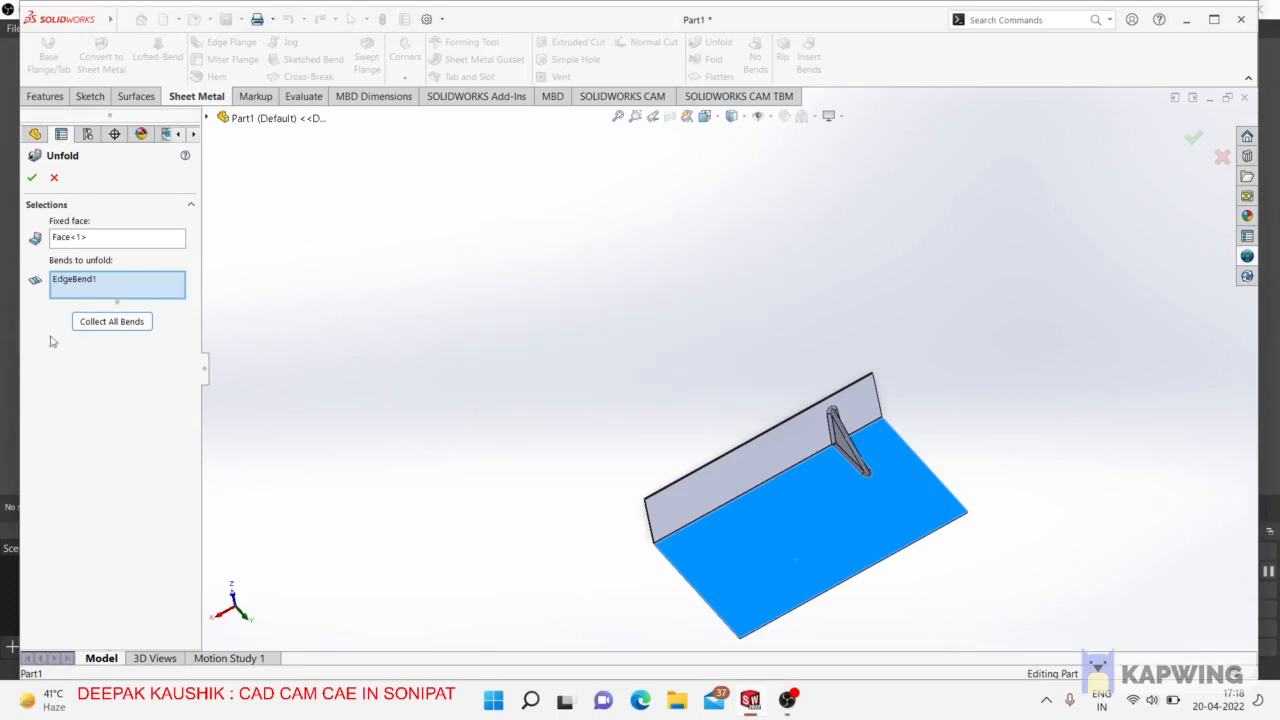
pyautogui.click(54, 178)
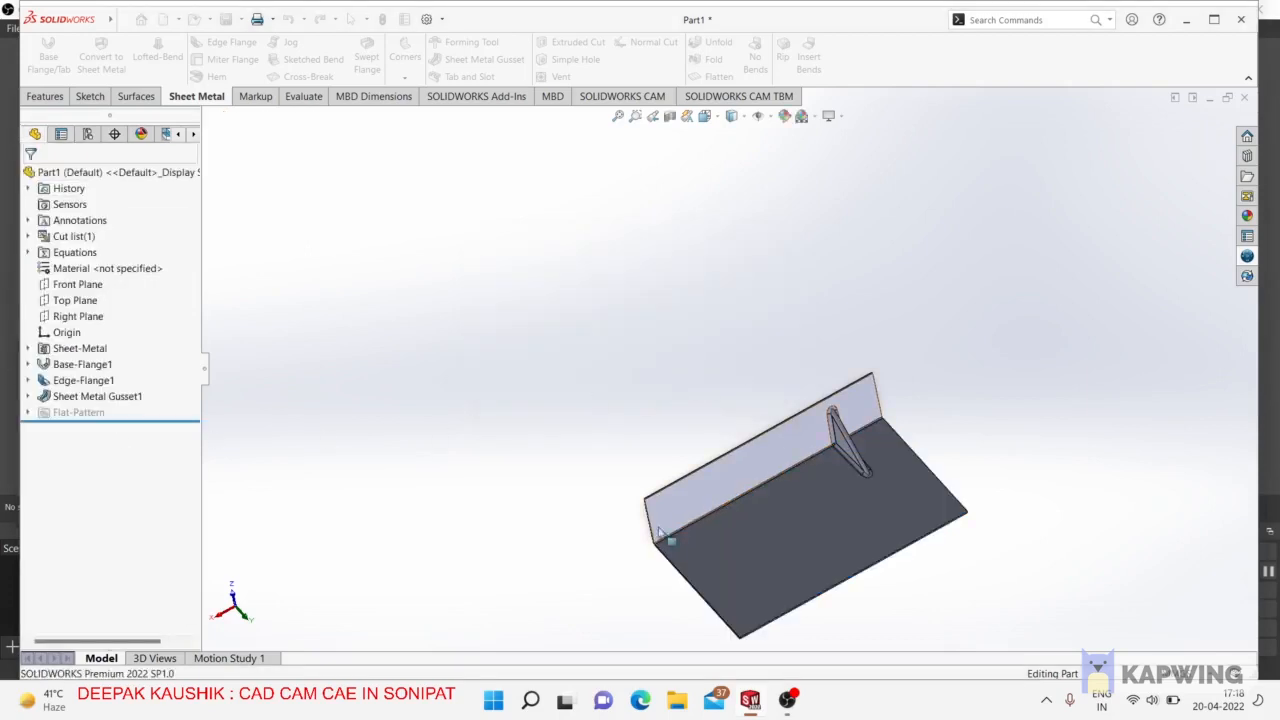
pyautogui.moveTo(546, 373); pyautogui.dragTo(570, 432, button='middle')
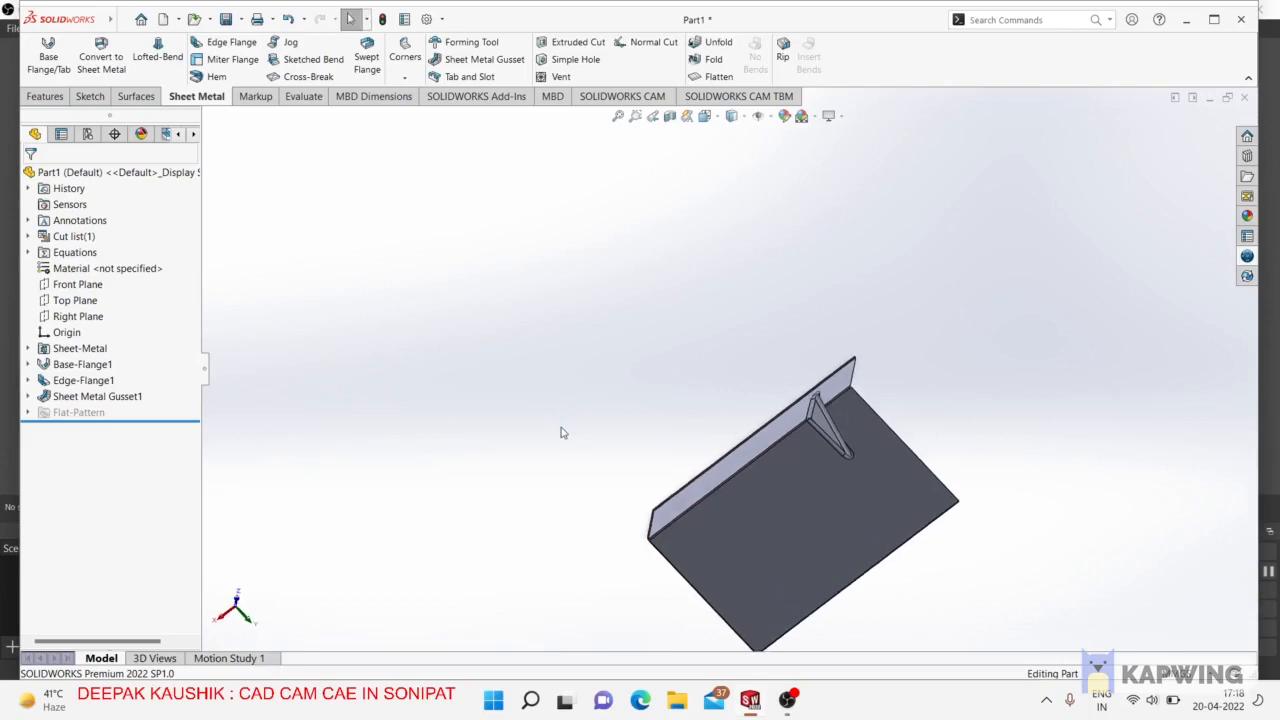
pyautogui.moveTo(534, 460); pyautogui.dragTo(486, 403, button='middle')
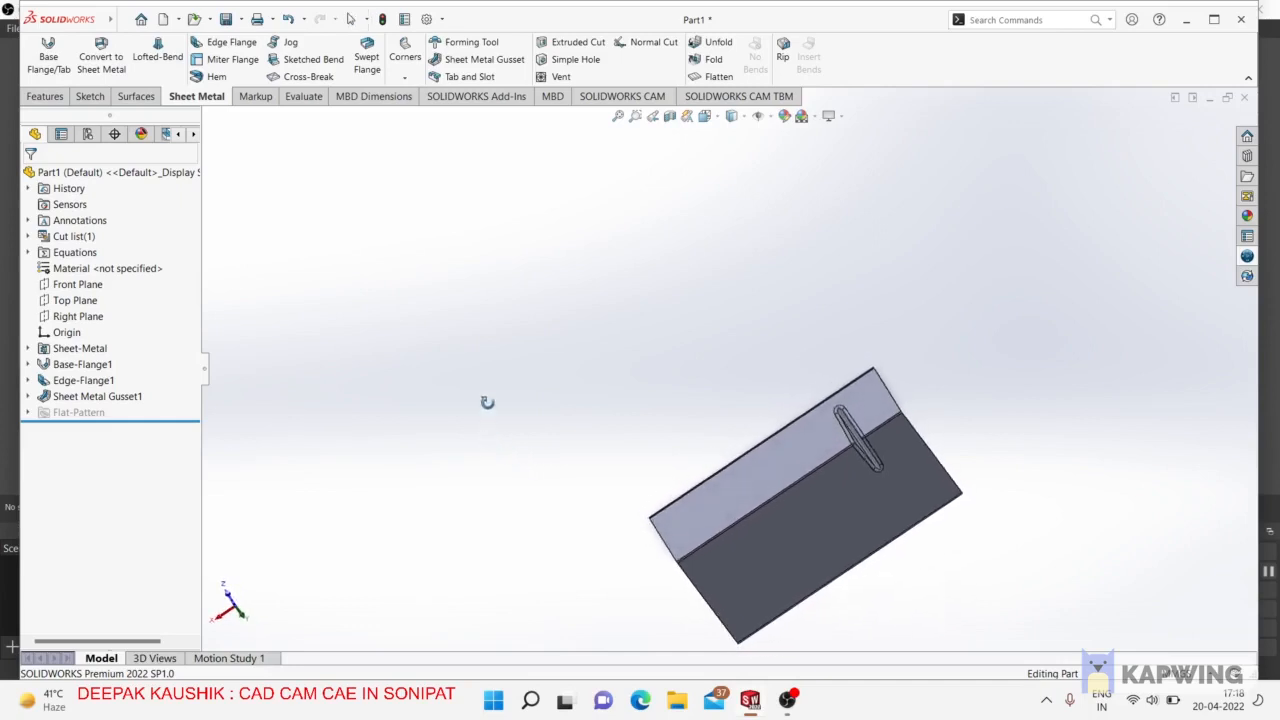
# Delete the sheet metal gusset together with its dependent sketches.
pyautogui.scroll(-3, 915, 391)
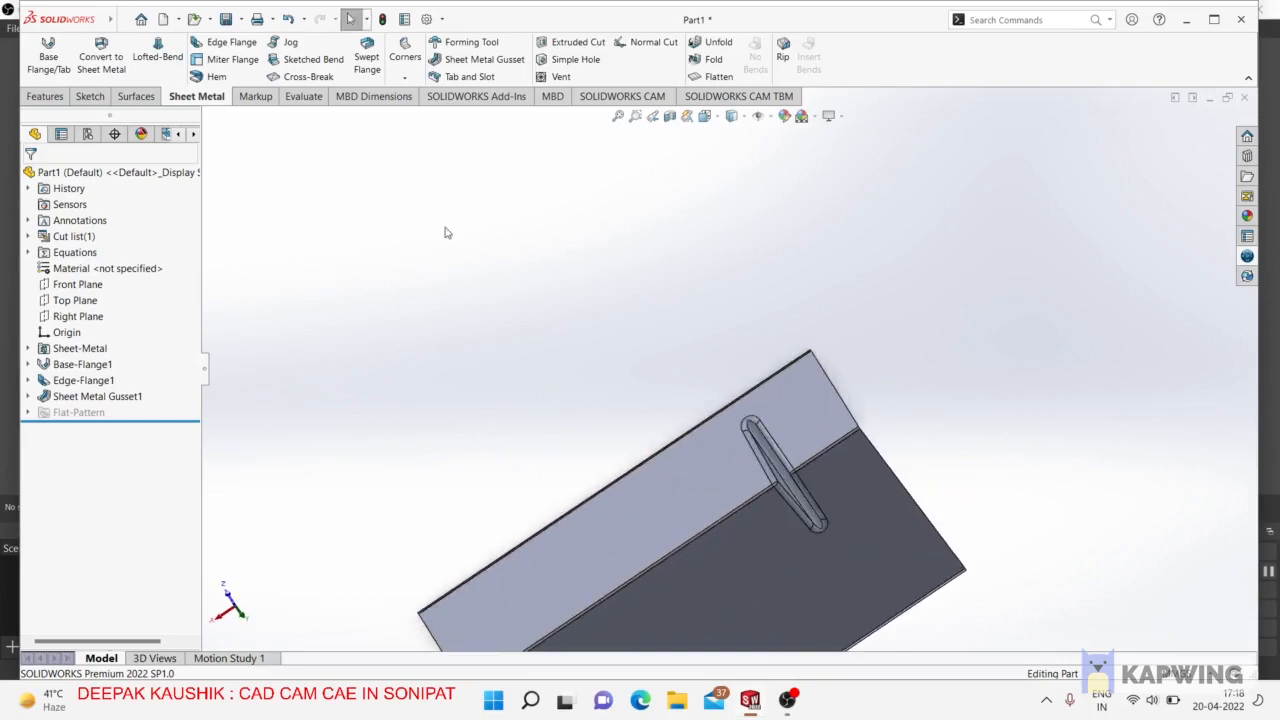
pyautogui.scroll(3, 447, 232)
pyautogui.scroll(-2, 785, 458)
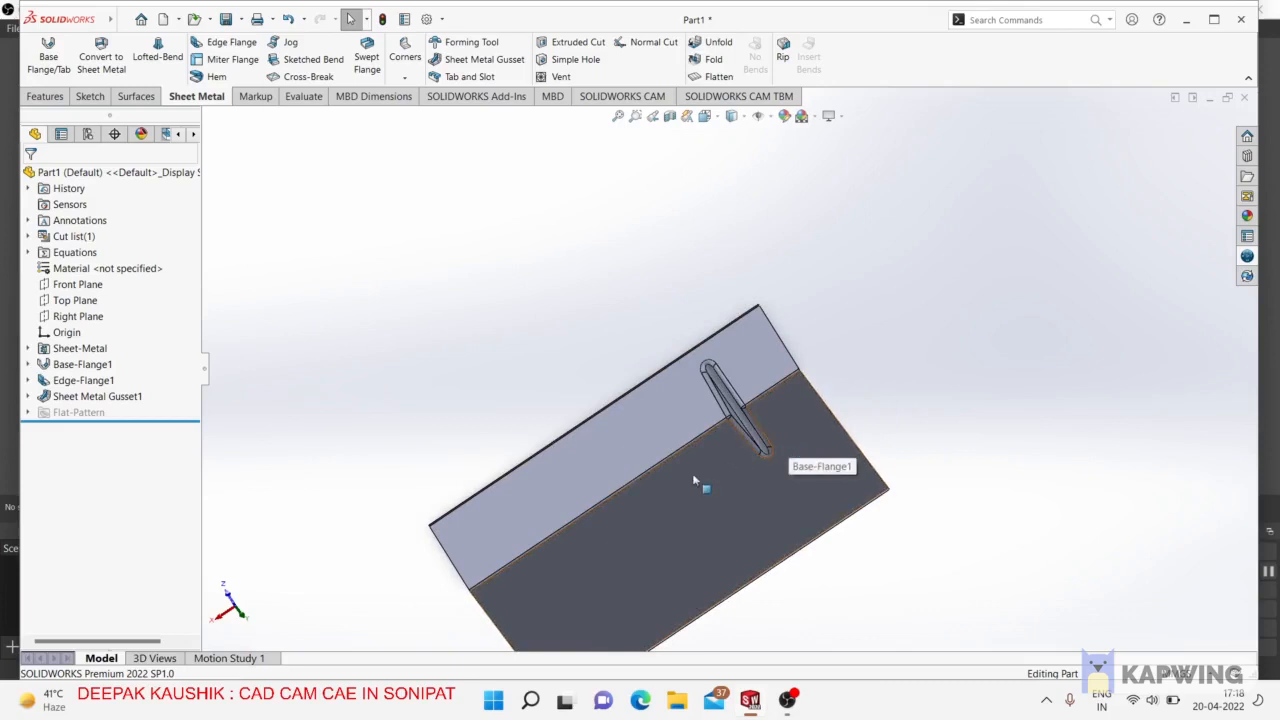
pyautogui.scroll(2, 693, 478)
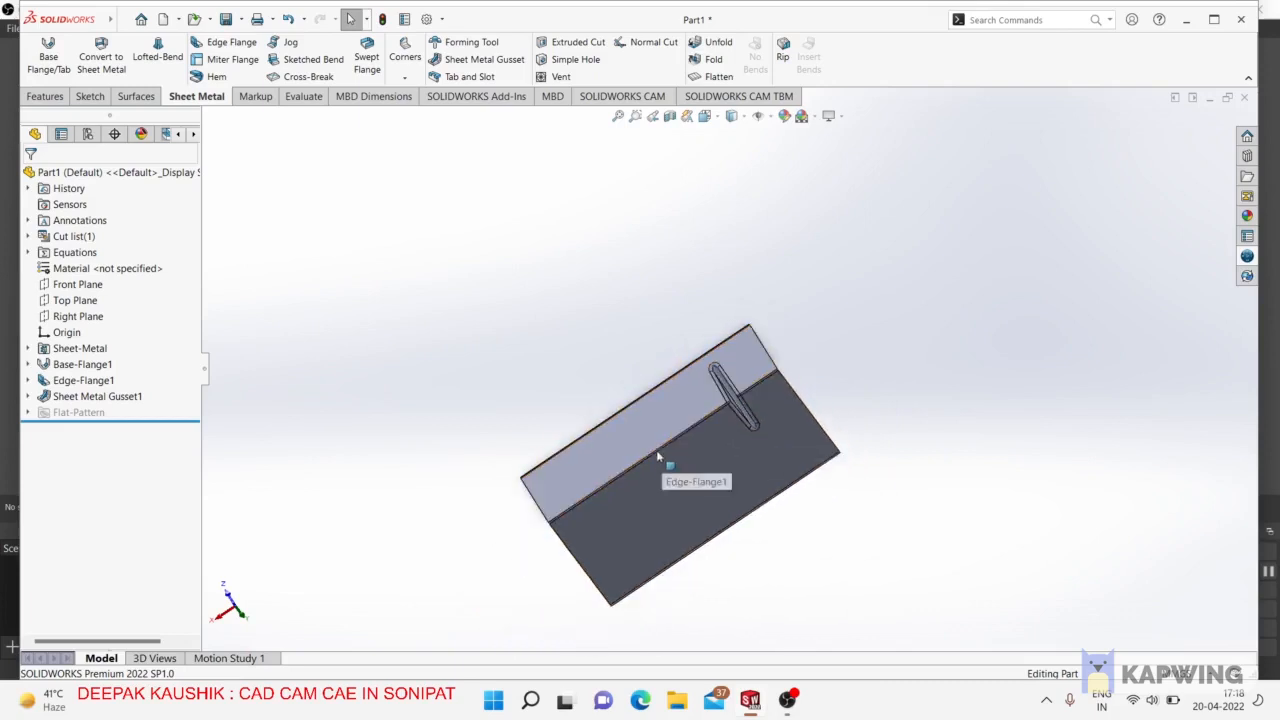
pyautogui.click(88, 404)
pyautogui.press('Delete')
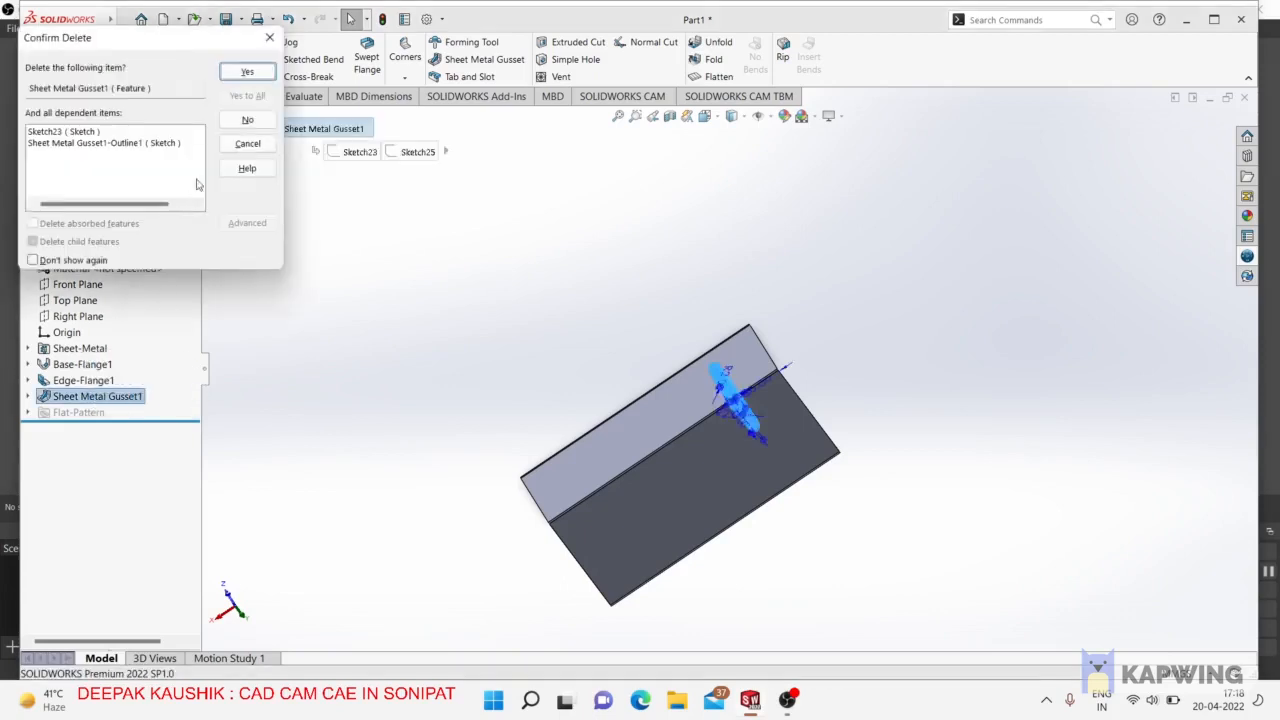
pyautogui.click(247, 73)
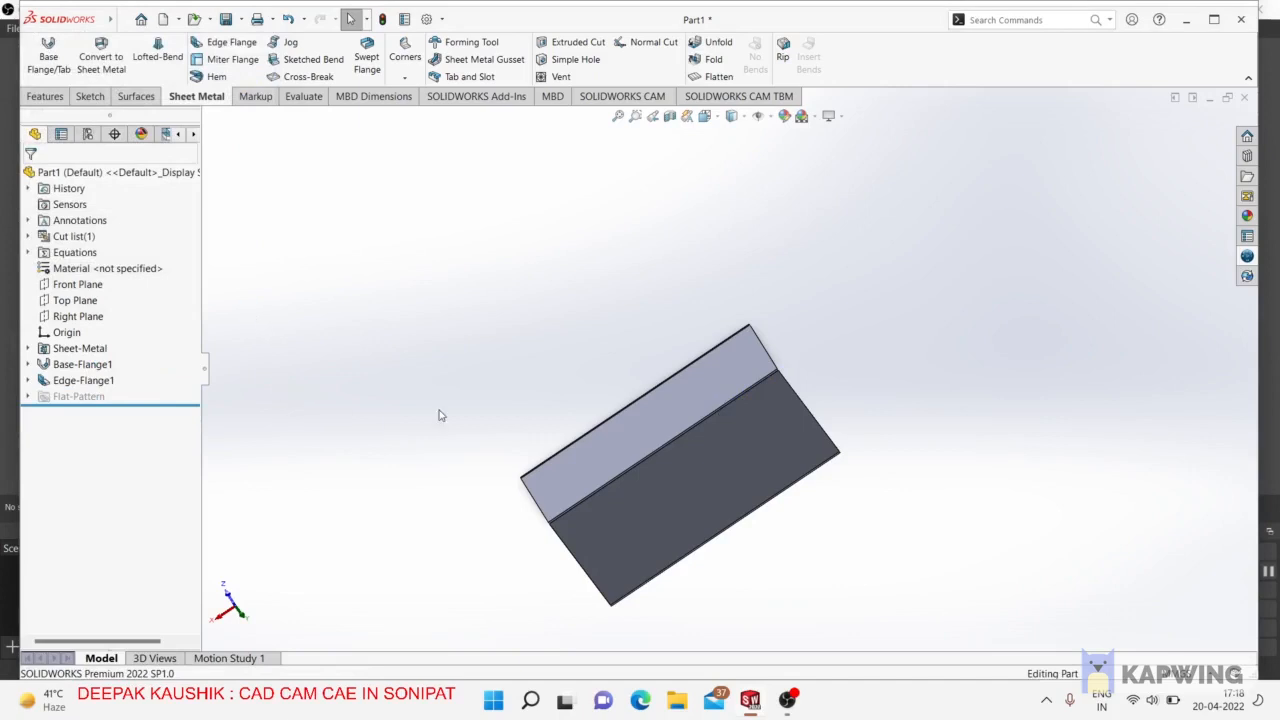
# Delete the edge flange and its dependent items, keeping only the flat base plate.
pyautogui.moveTo(438, 415); pyautogui.dragTo(469, 289, button='middle')
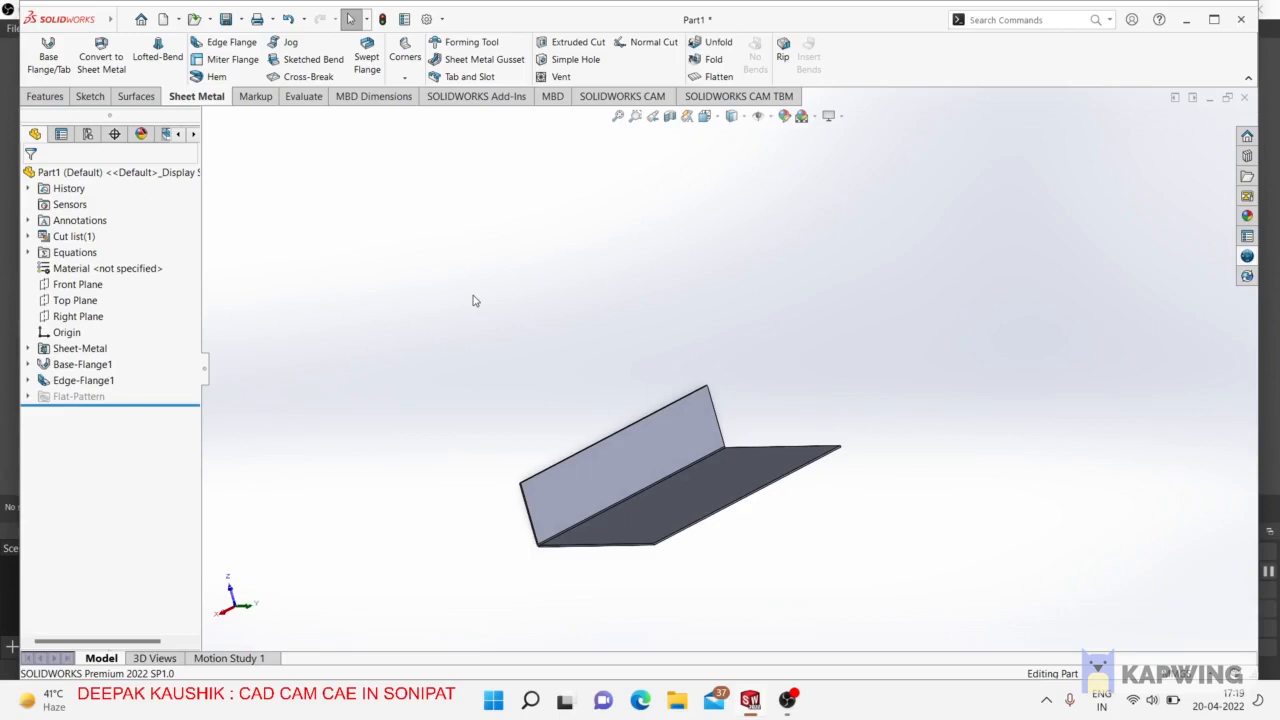
pyautogui.moveTo(494, 341); pyautogui.dragTo(520, 315, button='middle')
pyautogui.scroll(3, 530, 330)
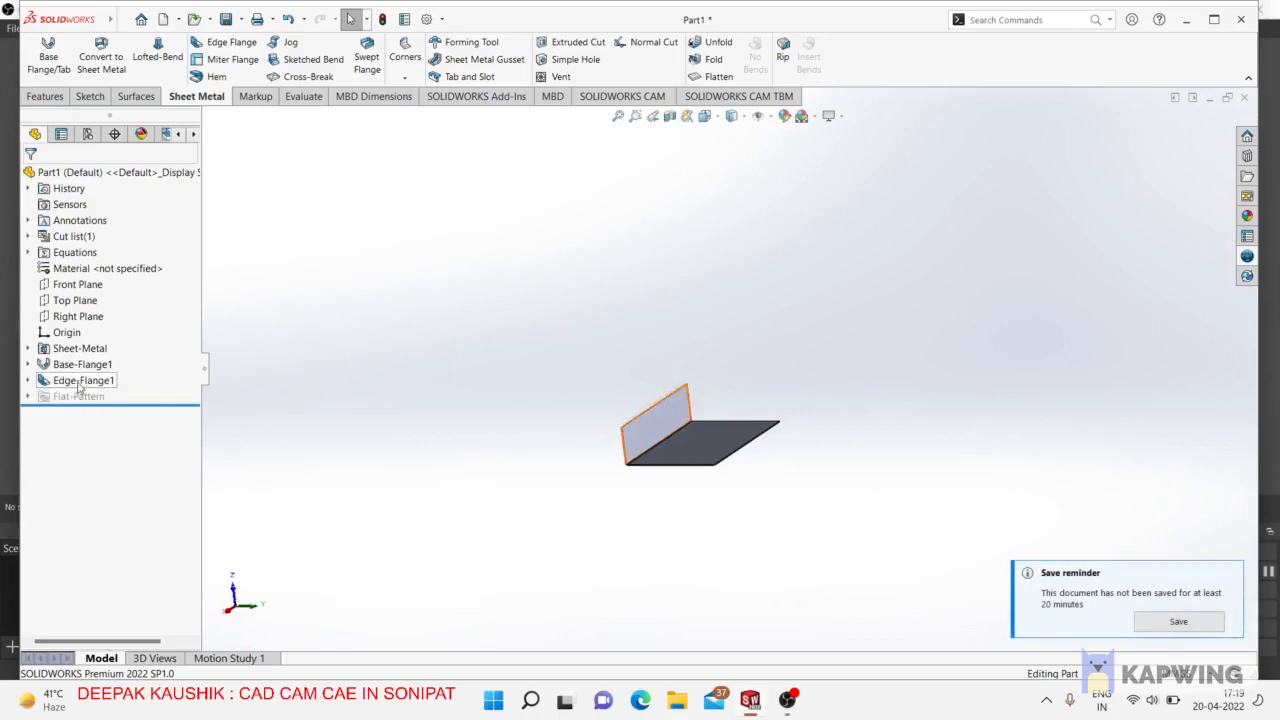
pyautogui.click(86, 384)
pyautogui.press('Delete')
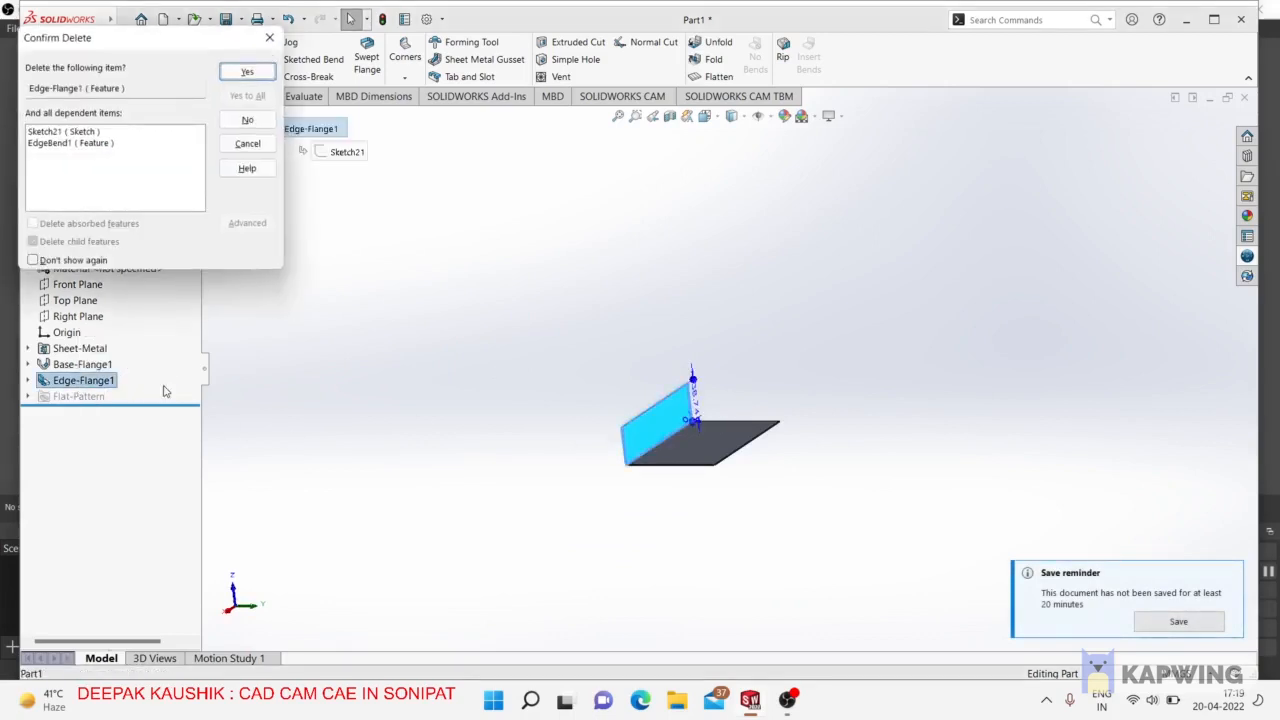
pyautogui.click(258, 72)
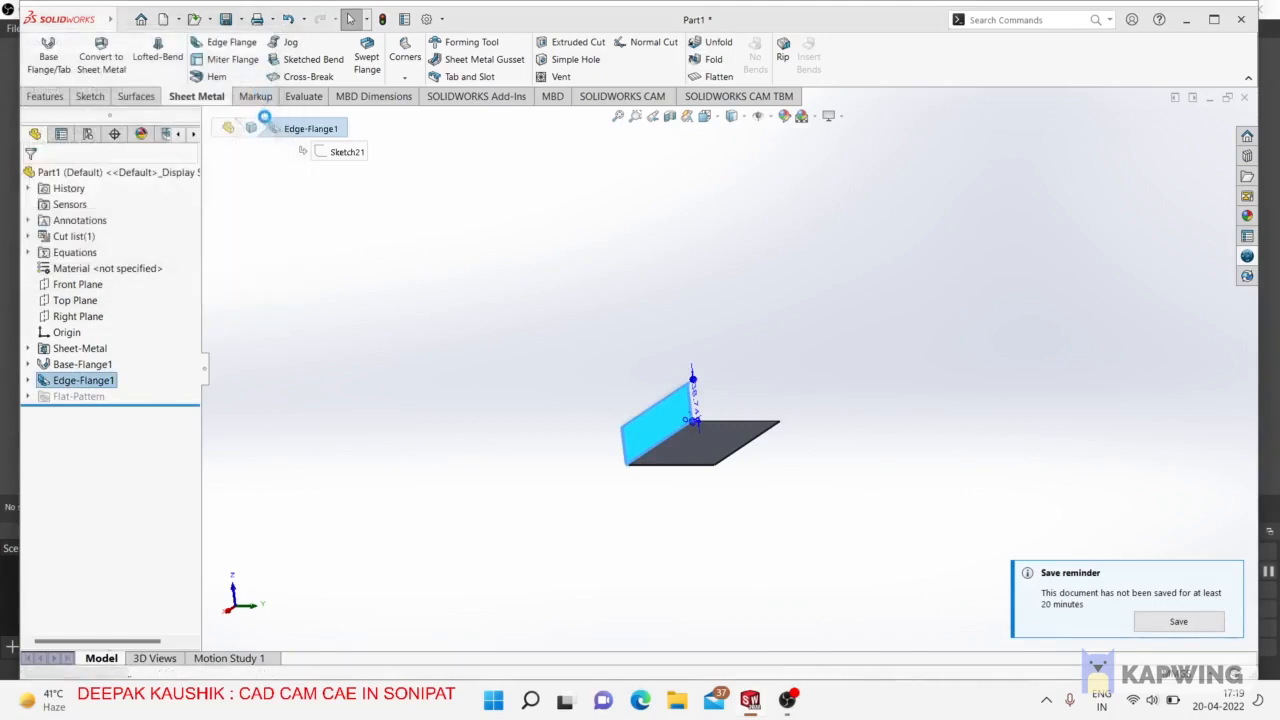
# Sketch a center rectangle about 164 by 85 mm on the base plate's narrow end face, centred on the origin.
pyautogui.moveTo(463, 332); pyautogui.dragTo(545, 327, button='middle')
pyautogui.scroll(-7, 640, 457)
pyautogui.scroll(-3, 732, 340)
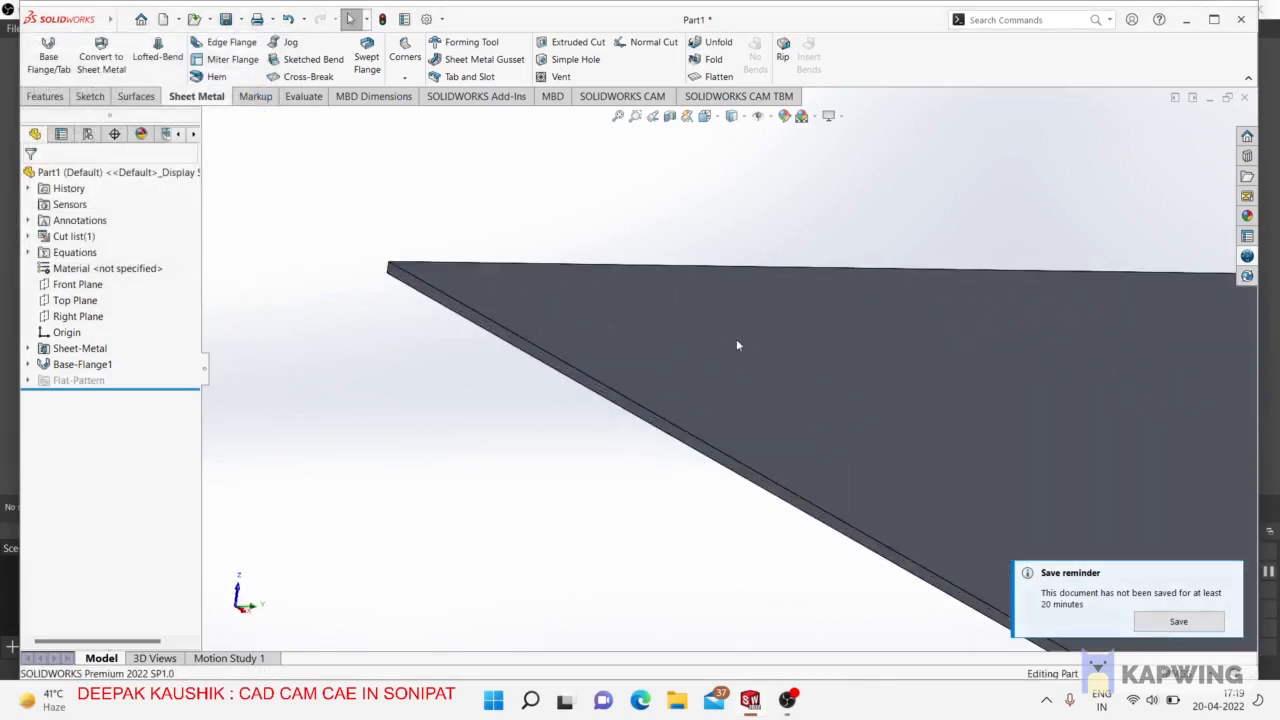
pyautogui.click(688, 446)
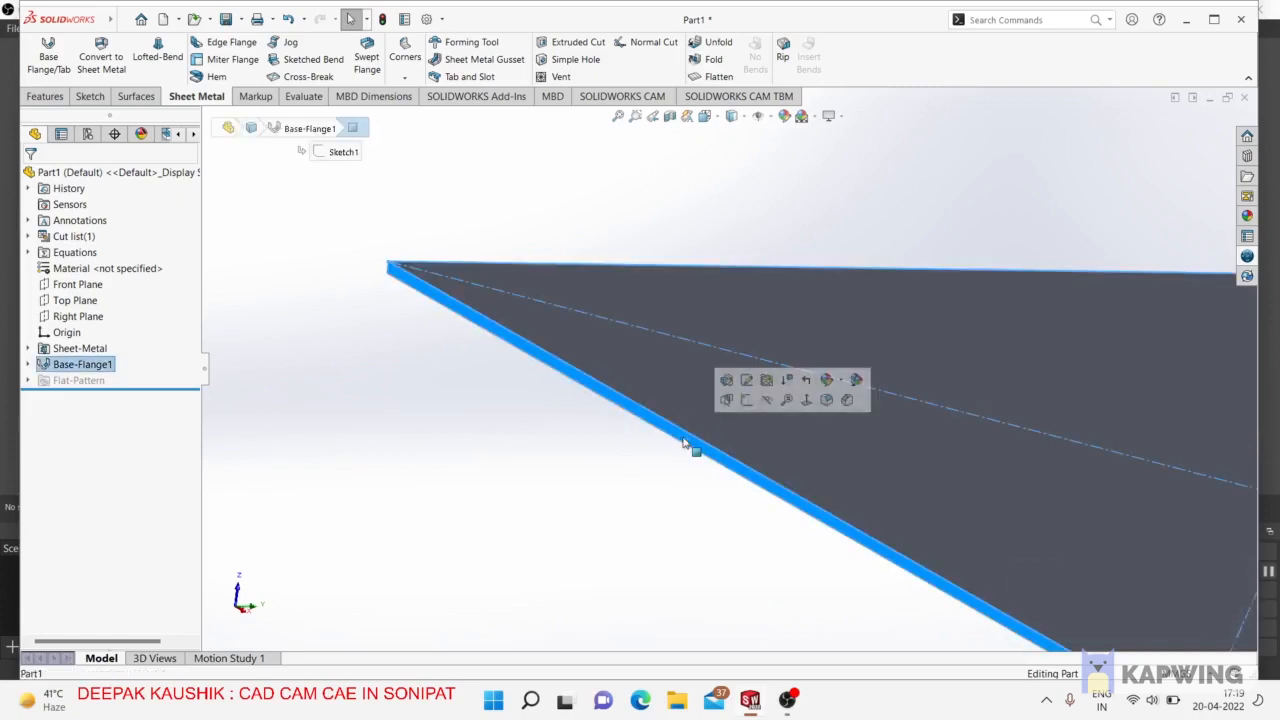
pyautogui.click(746, 399)
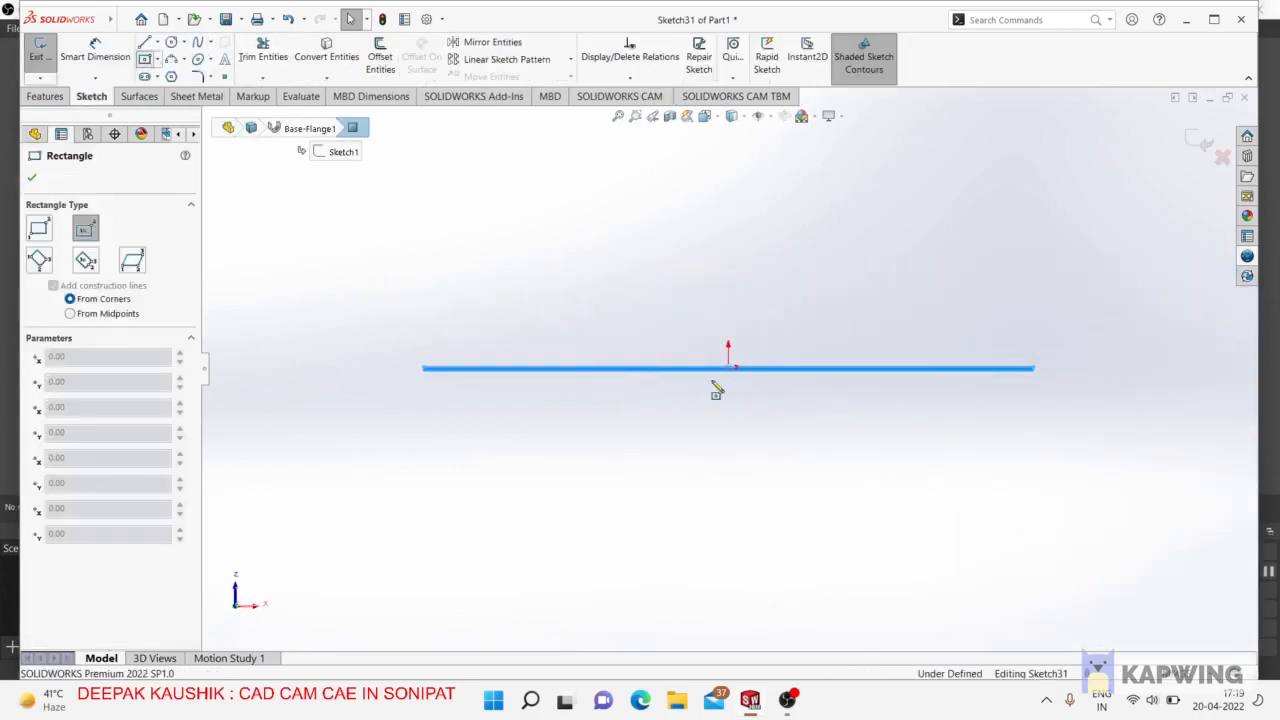
pyautogui.scroll(-4, 716, 385)
pyautogui.click(735, 340)
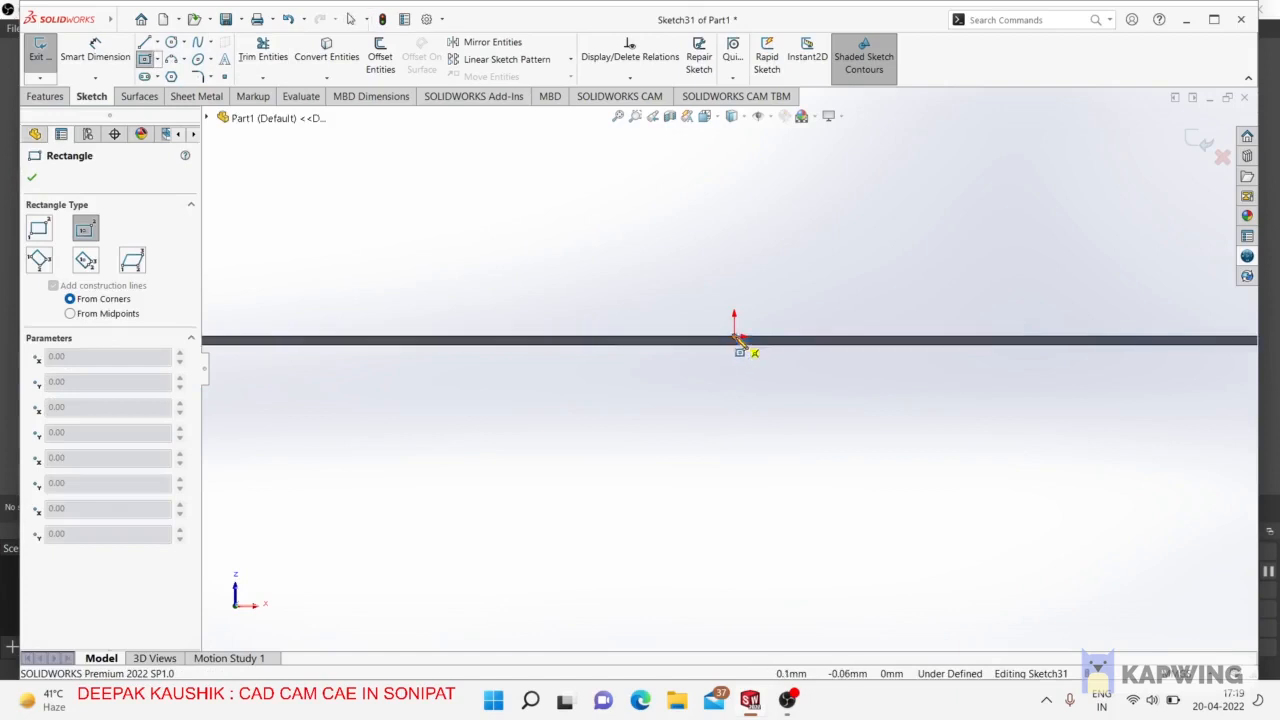
pyautogui.scroll(3, 851, 316)
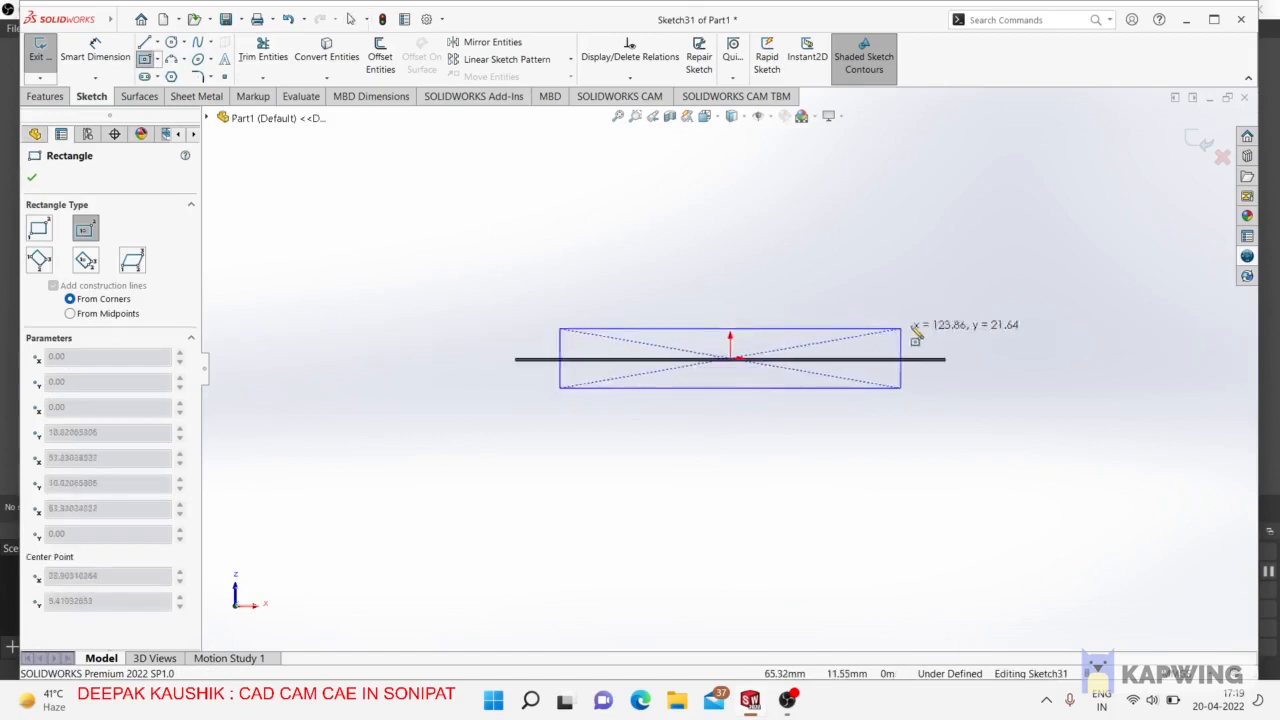
pyautogui.click(957, 243)
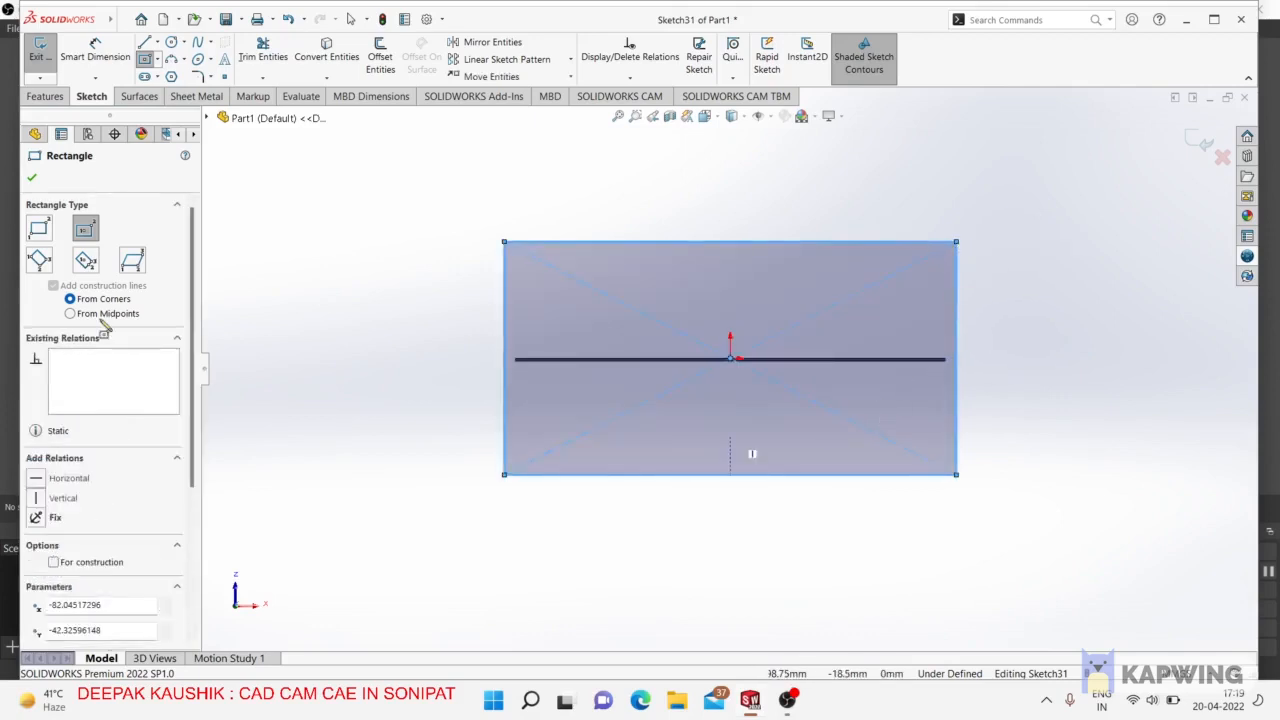
pyautogui.click(31, 177)
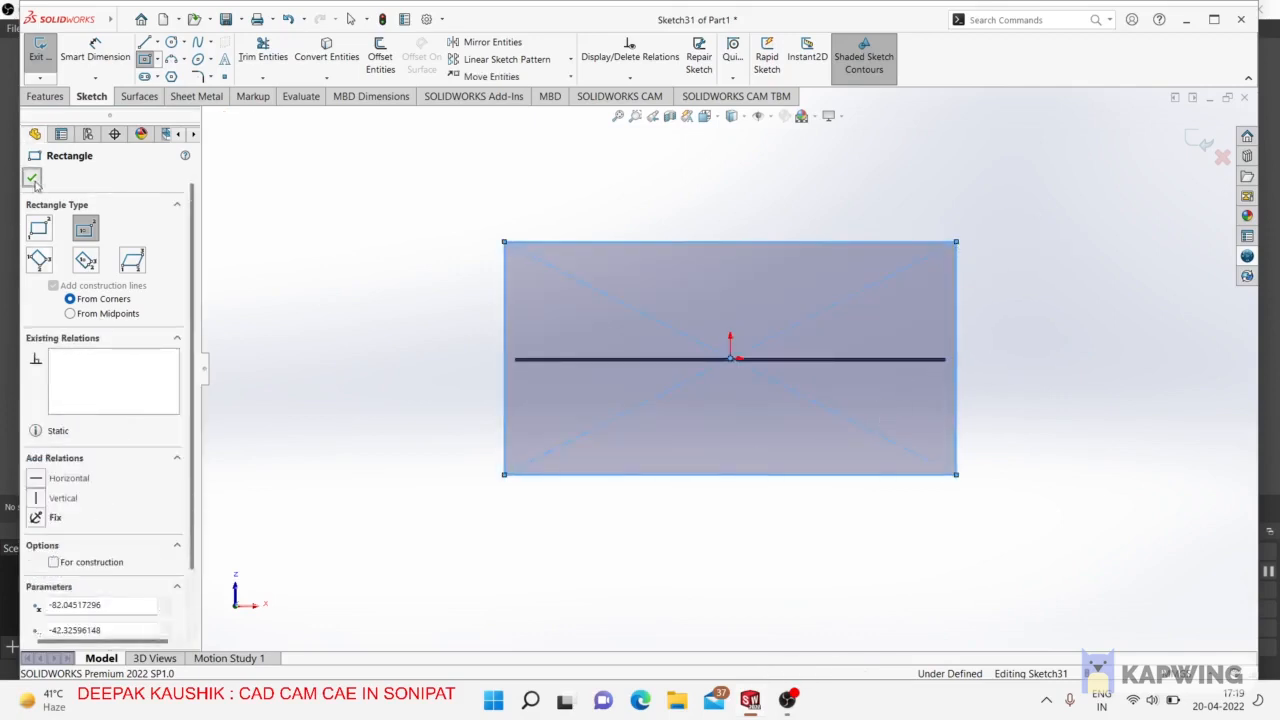
# Create a 1 mm thick base flange from the rectangle as a separate body, with Merge result off.
pyautogui.click(50, 97)
pyautogui.click(190, 99)
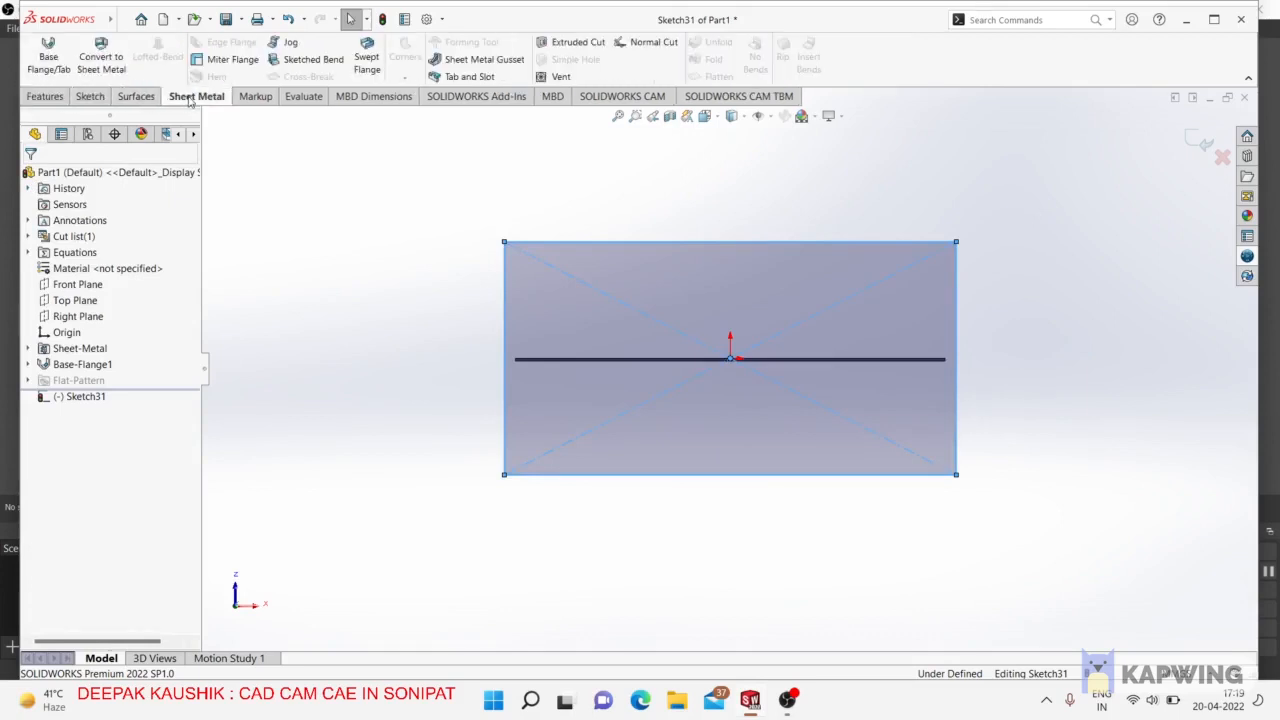
pyautogui.click(48, 60)
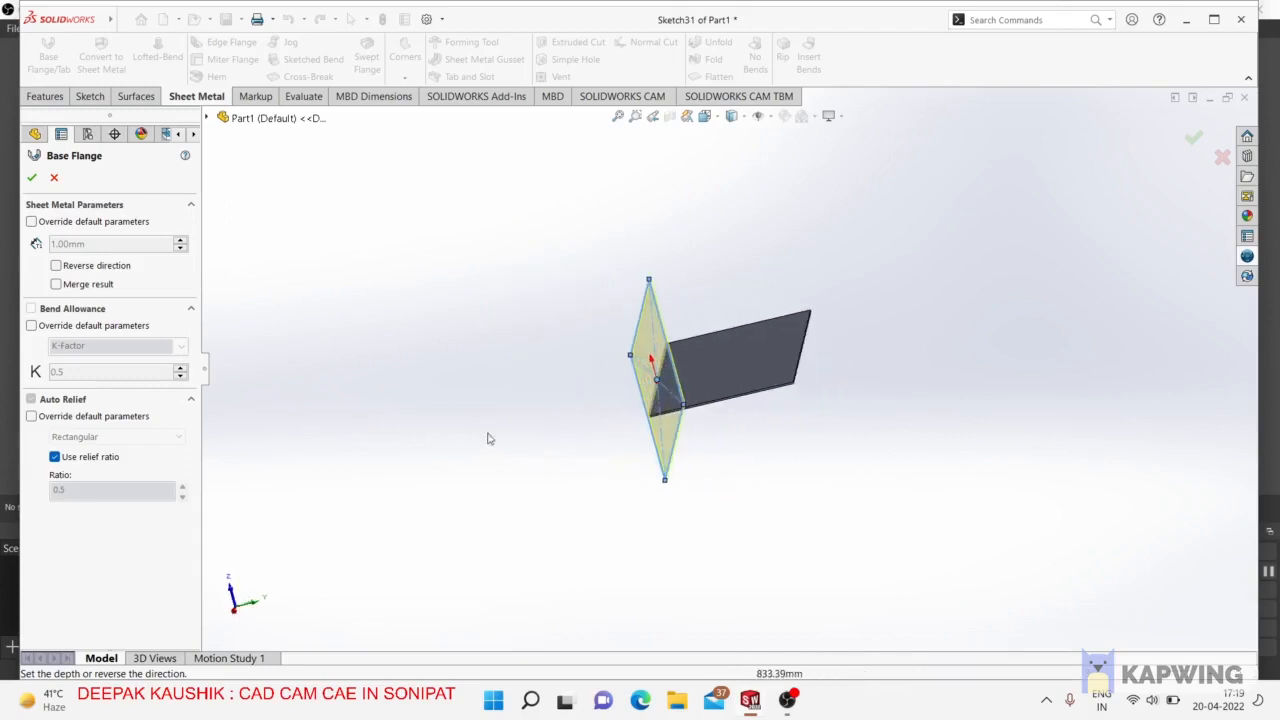
pyautogui.scroll(-7, 598, 425)
pyautogui.scroll(-4, 875, 413)
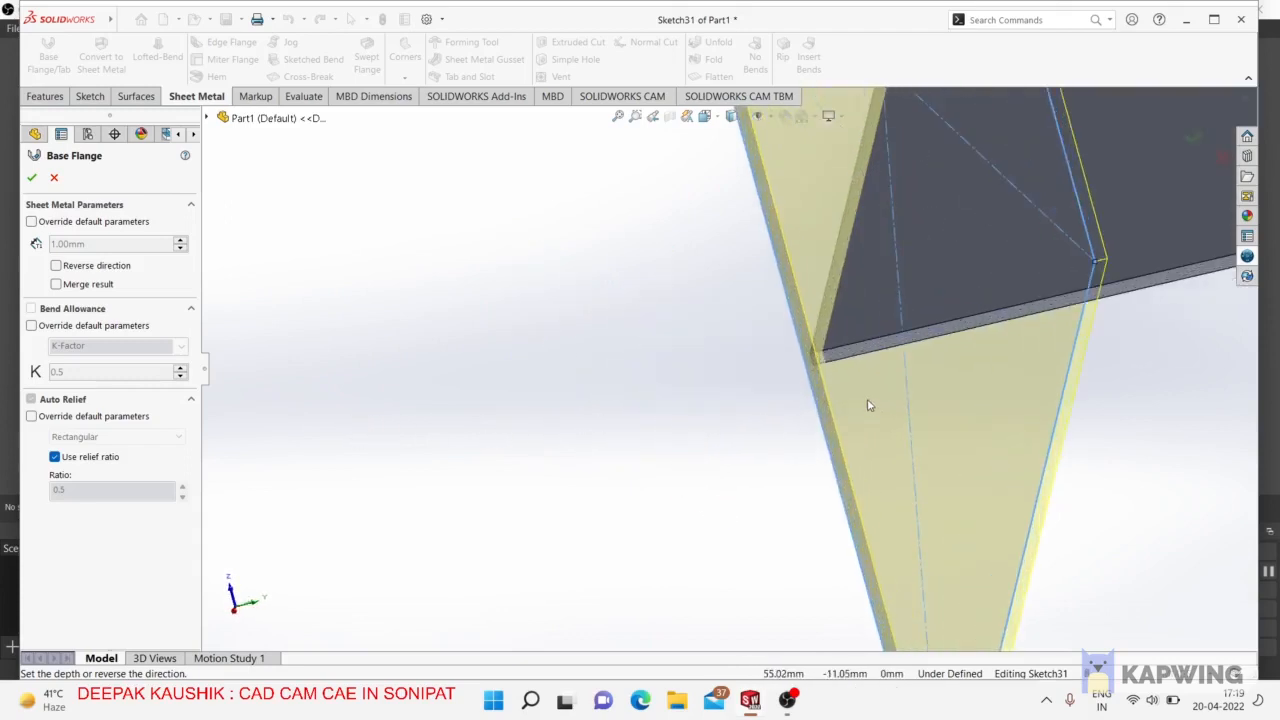
pyautogui.moveTo(871, 406); pyautogui.dragTo(880, 397, button='middle')
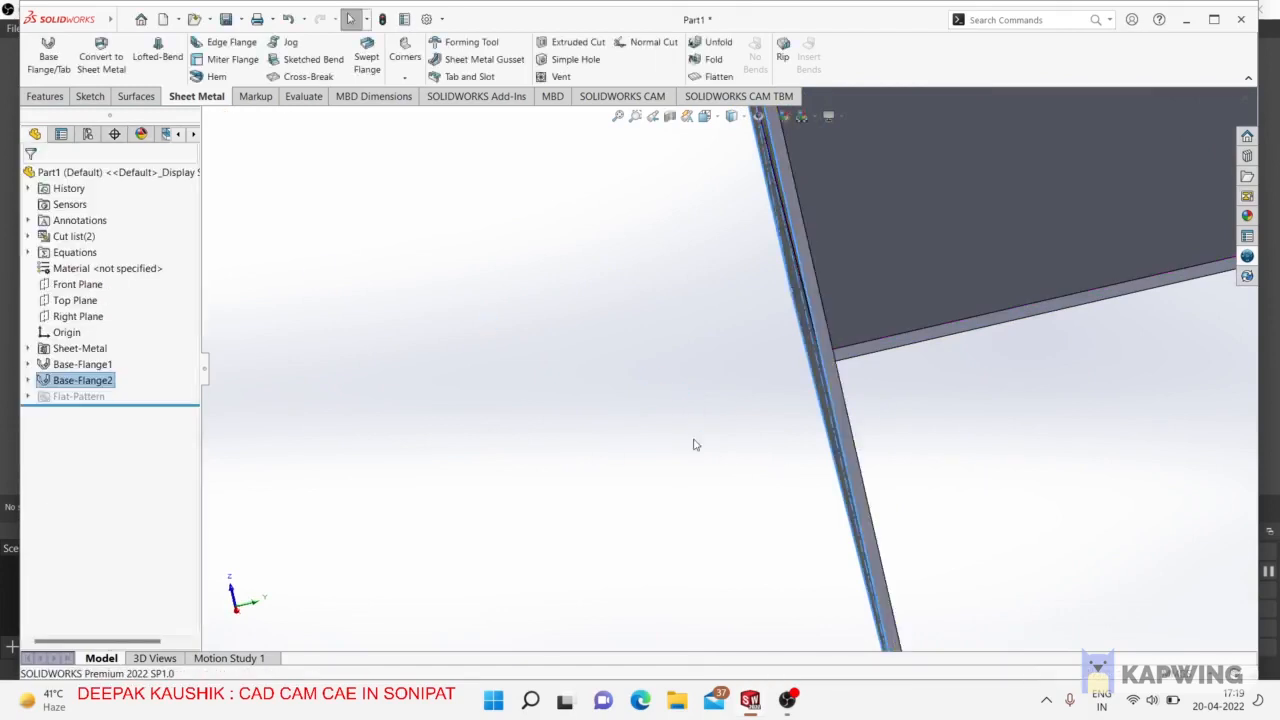
# Examine from several sides how the upright plate and the horizontal base plate meet.
pyautogui.scroll(5, 695, 445)
pyautogui.moveTo(666, 403); pyautogui.dragTo(650, 408, button='middle')
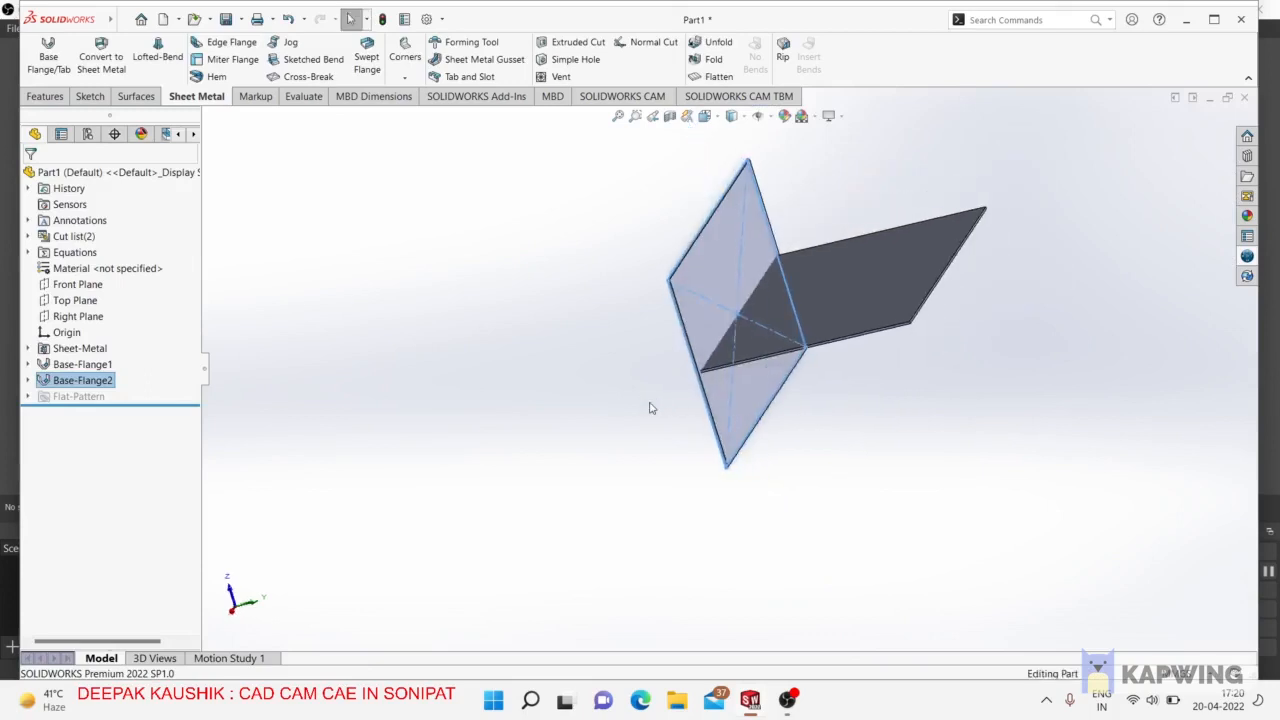
pyautogui.click(650, 408)
pyautogui.moveTo(726, 374)
pyautogui.mouseDown(button='middle')
pyautogui.moveTo(724, 347)
pyautogui.moveTo(820, 366)
pyautogui.moveTo(800, 331)
pyautogui.moveTo(736, 357)
pyautogui.mouseUp(button='middle')
pyautogui.scroll(-3, 736, 357)
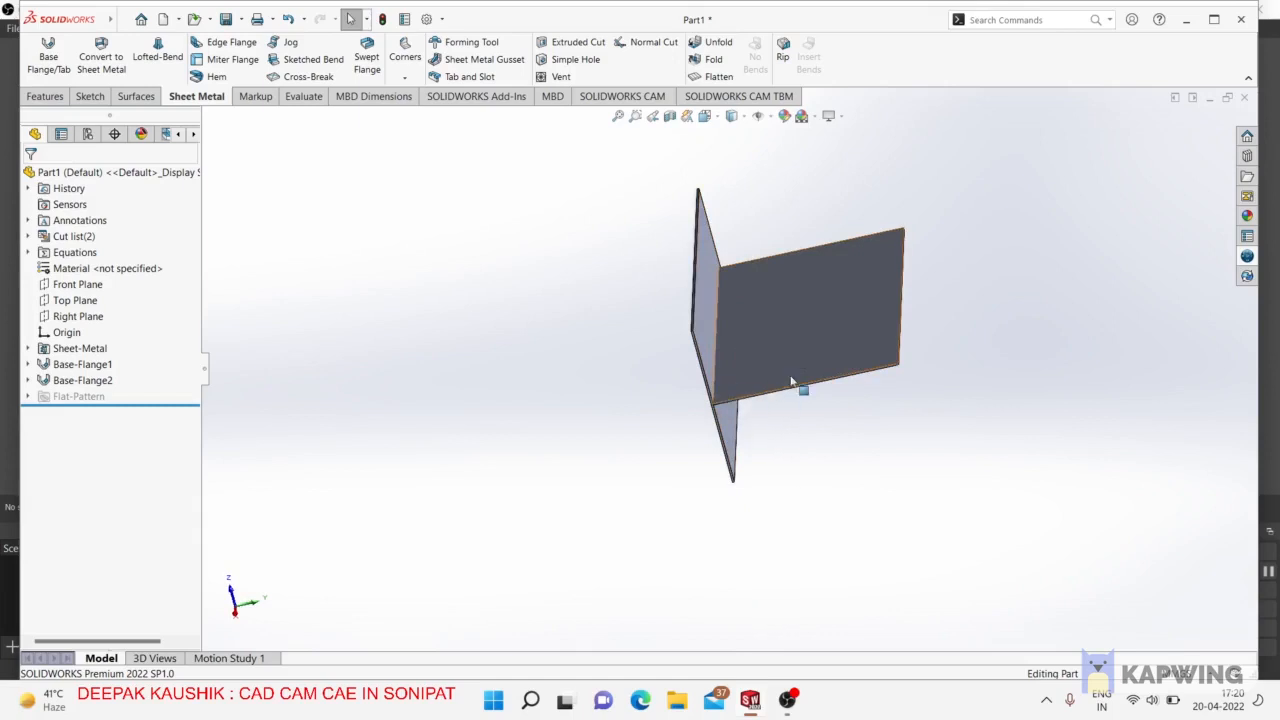
pyautogui.moveTo(722, 376); pyautogui.dragTo(743, 237, button='middle')
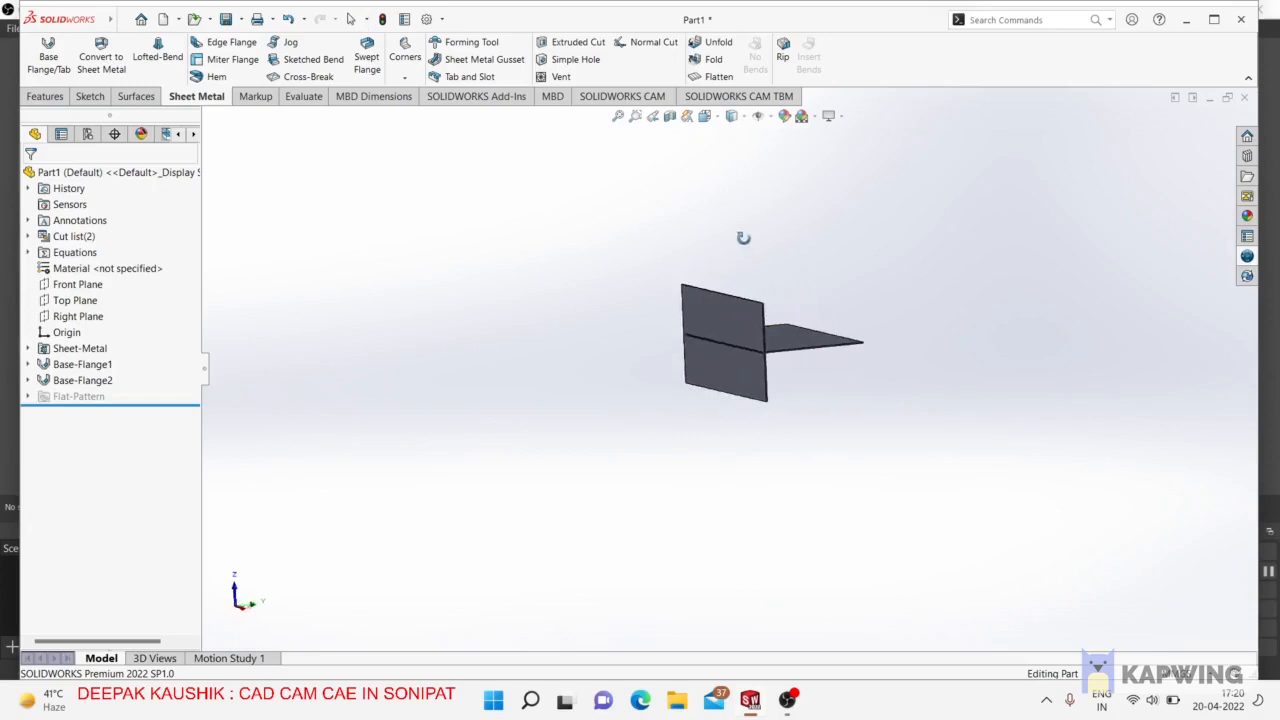
pyautogui.scroll(-4, 742, 352)
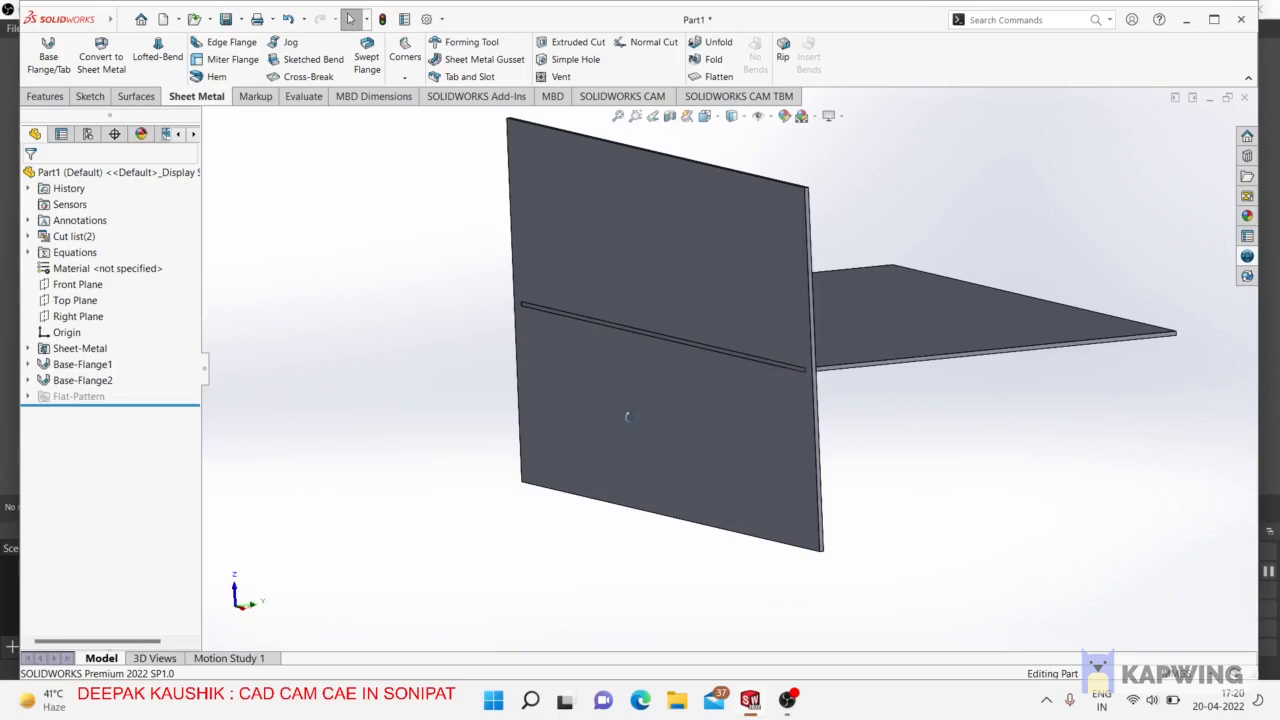
pyautogui.moveTo(645, 430); pyautogui.dragTo(602, 441, button='middle')
pyautogui.scroll(2, 648, 378)
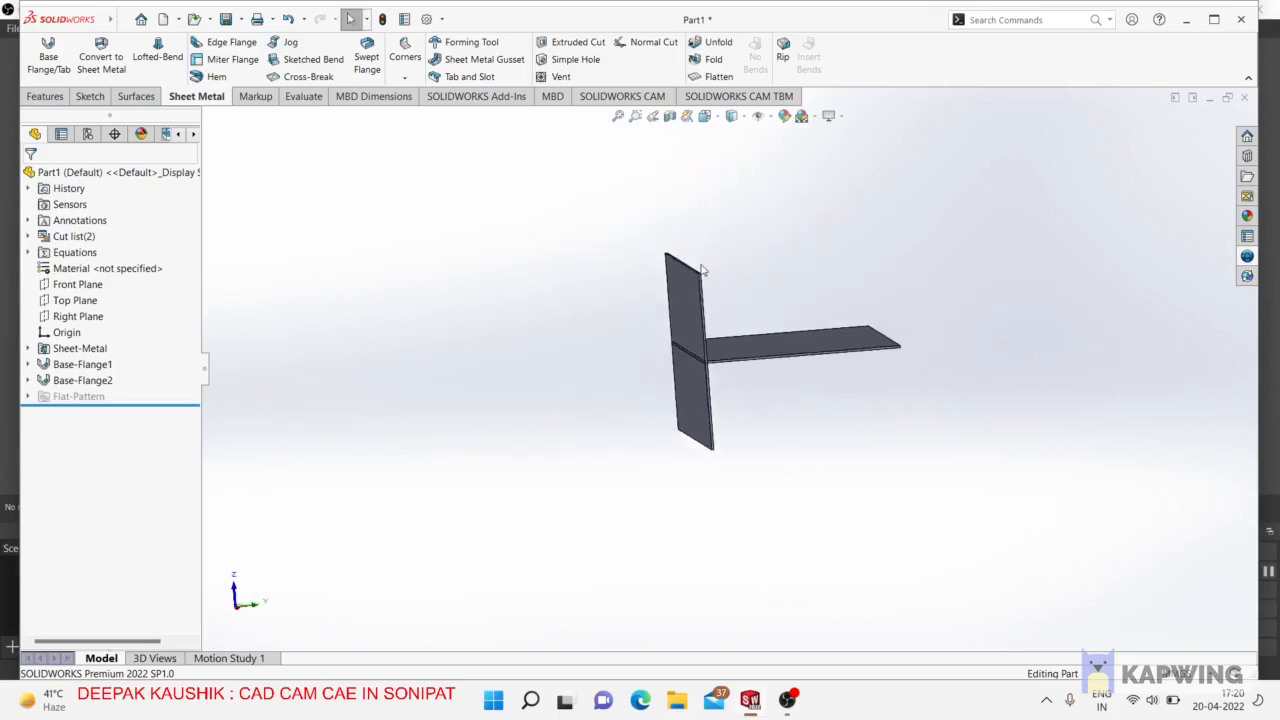
pyautogui.scroll(-3, 703, 268)
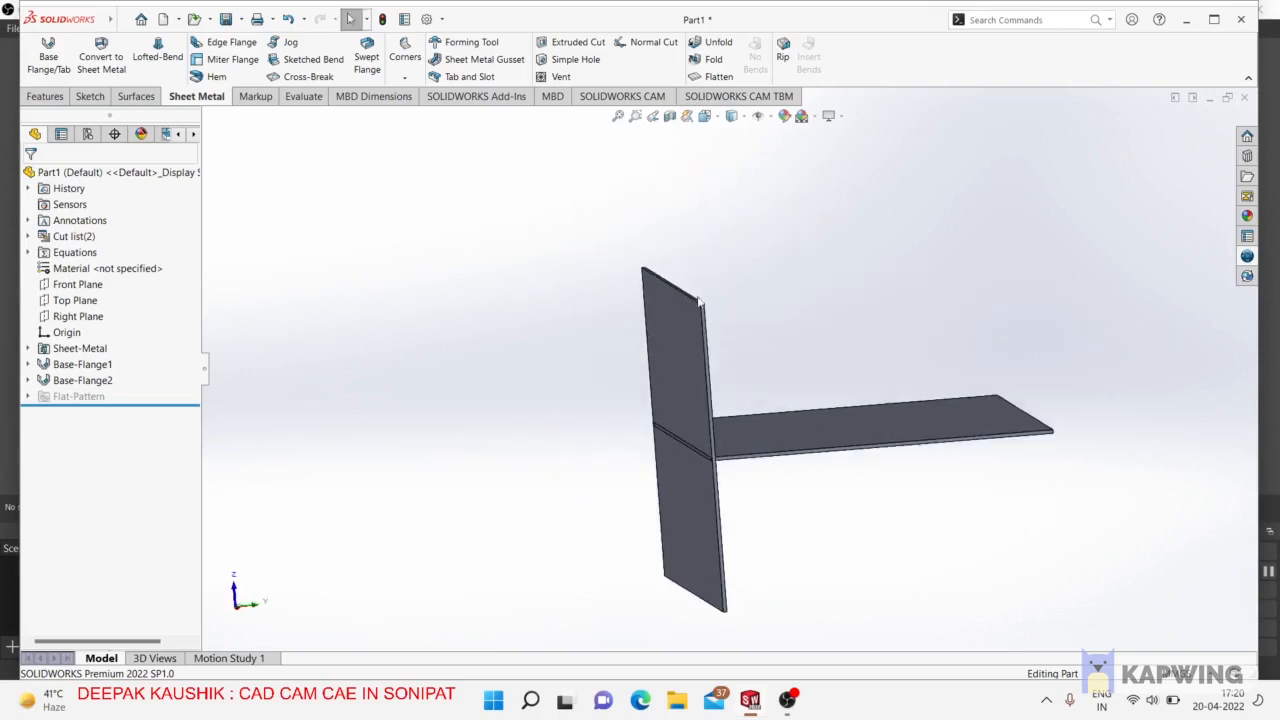
# Start a Tab and Slot feature and select the horizontal plate's upper end edge at the upright plate as the tab edge.
pyautogui.click(476, 79)
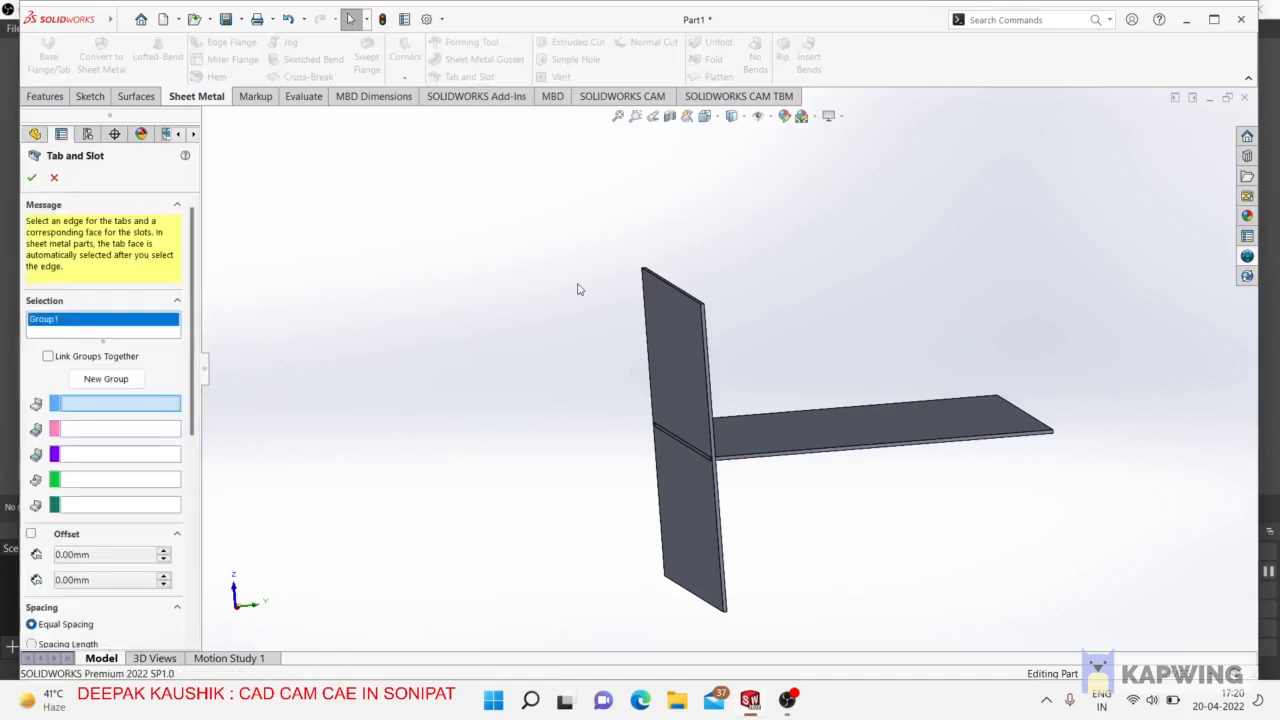
pyautogui.press('z')
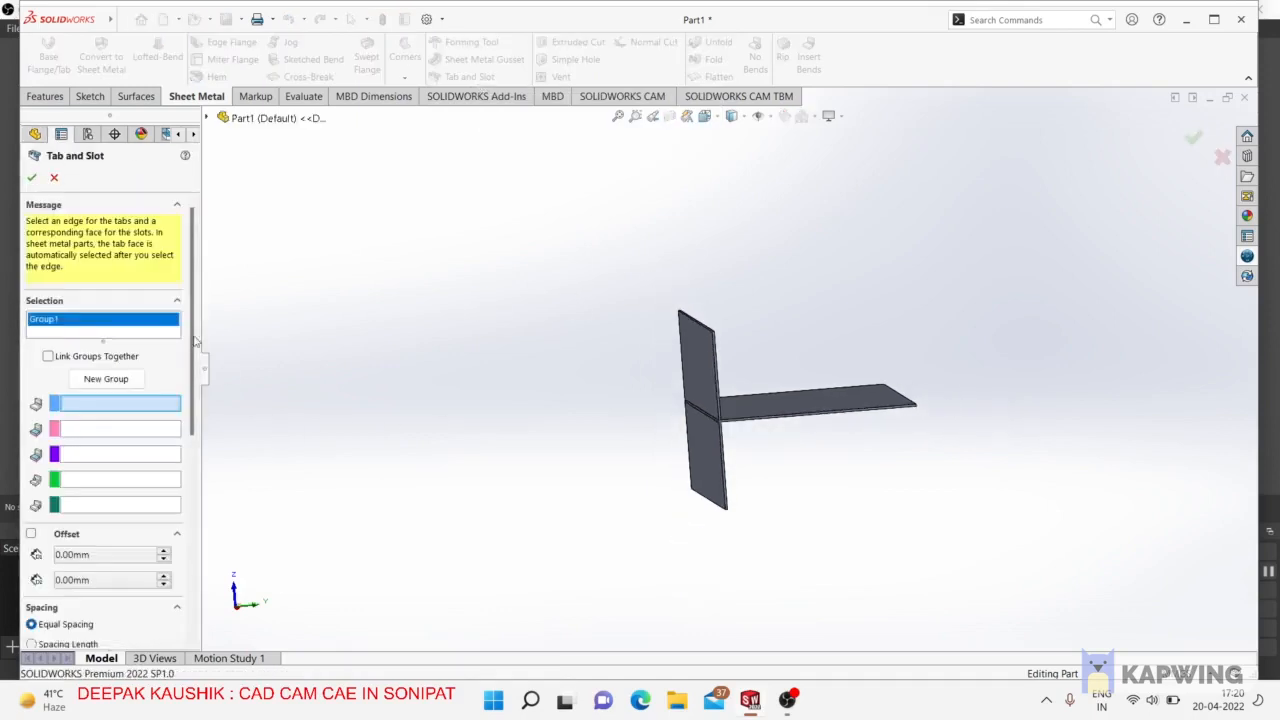
pyautogui.scroll(-3, 198, 360)
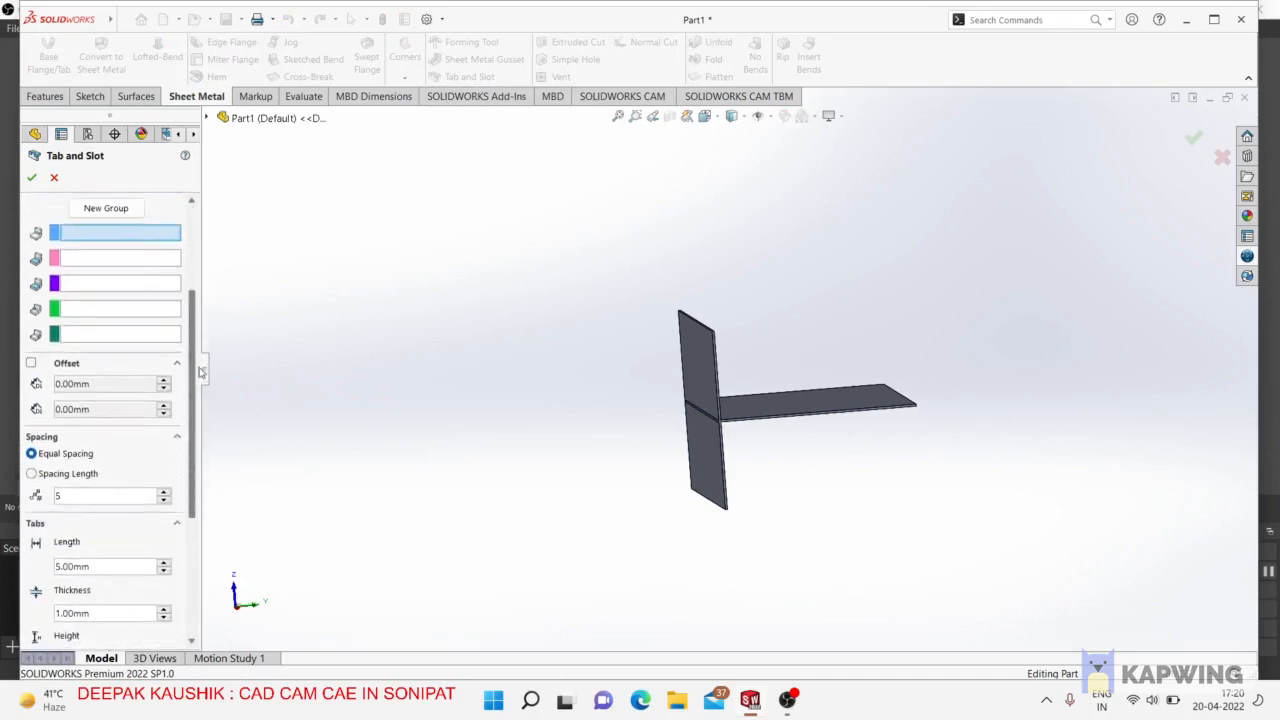
pyautogui.scroll(-3, 201, 372)
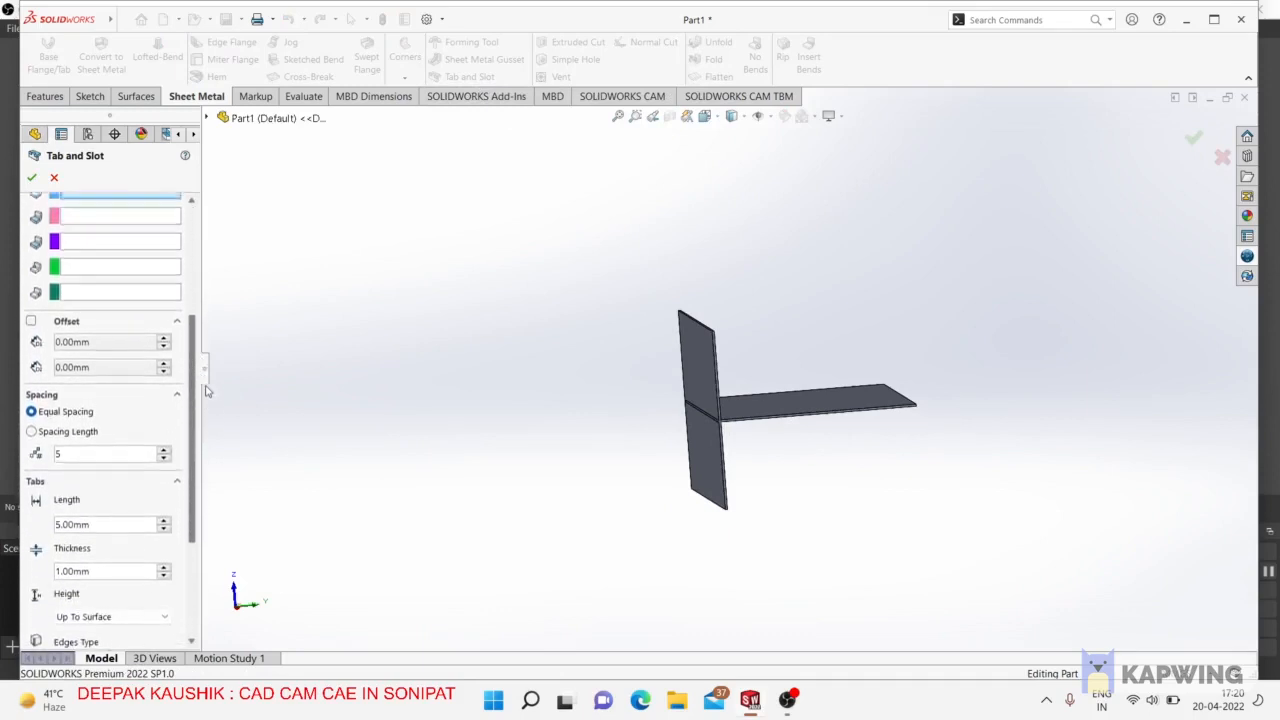
pyautogui.scroll(2, 206, 390)
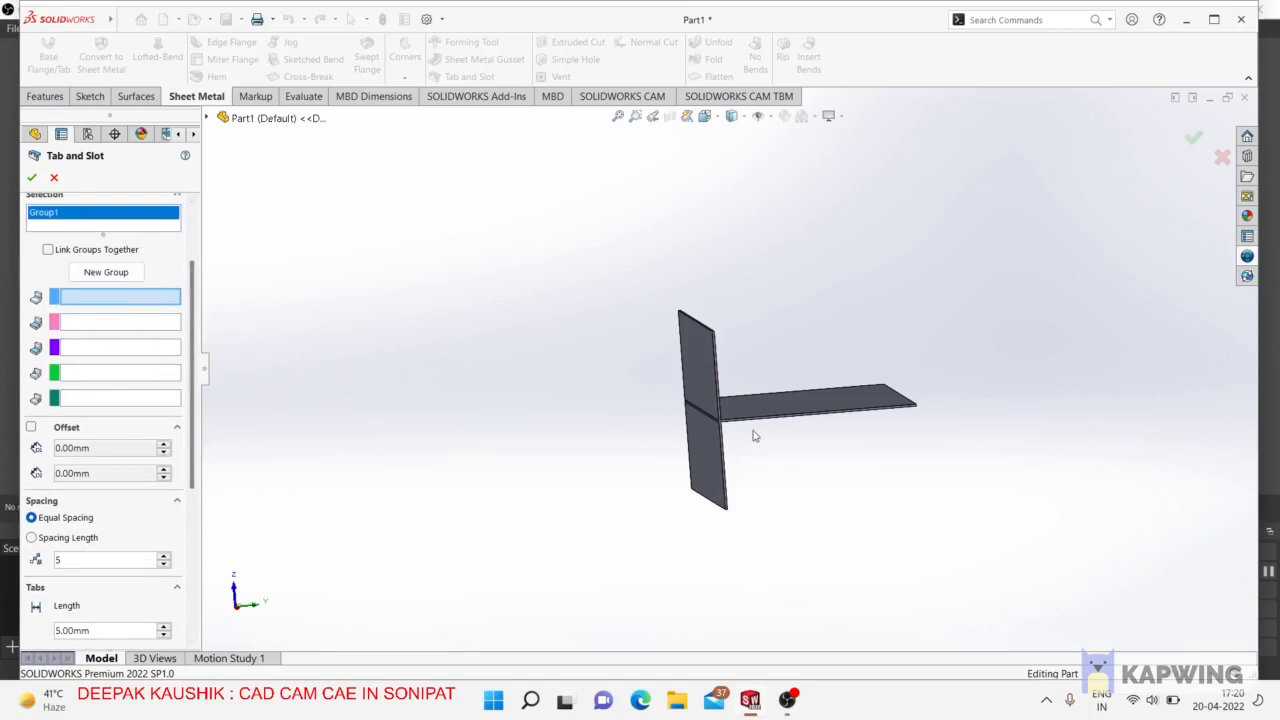
pyautogui.moveTo(755, 436); pyautogui.dragTo(743, 443, button='middle')
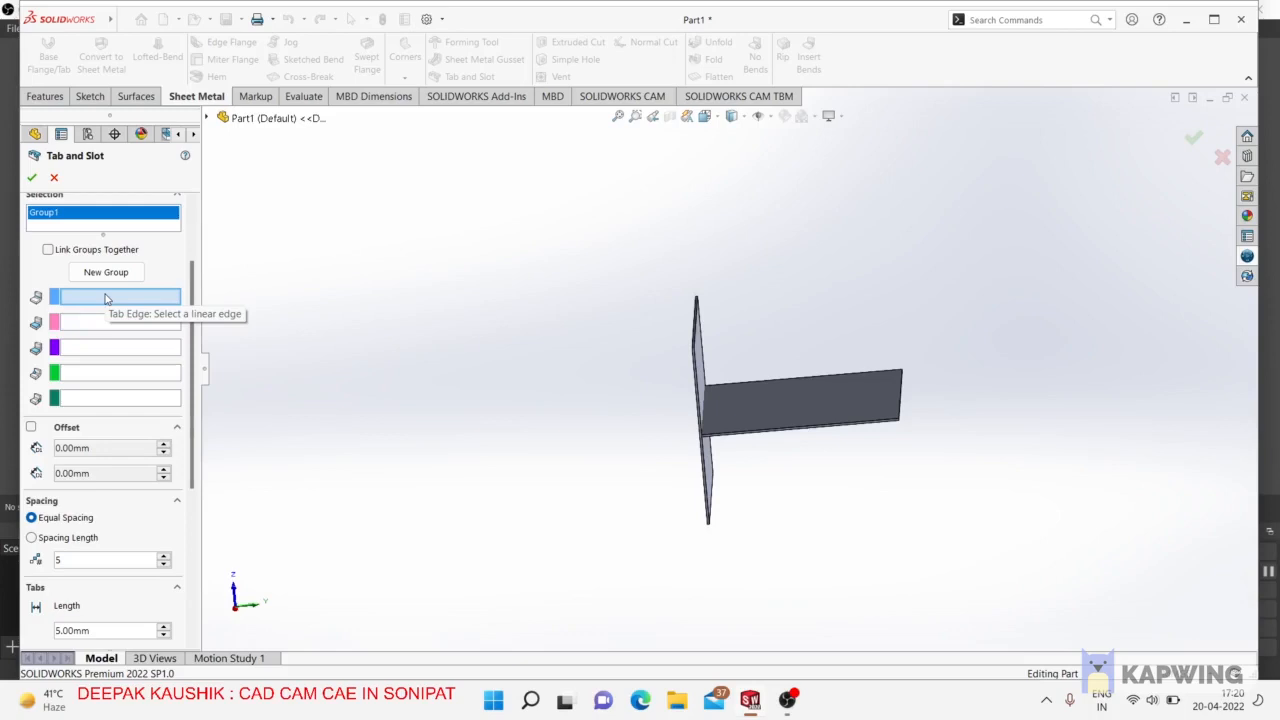
pyautogui.scroll(-6, 748, 392)
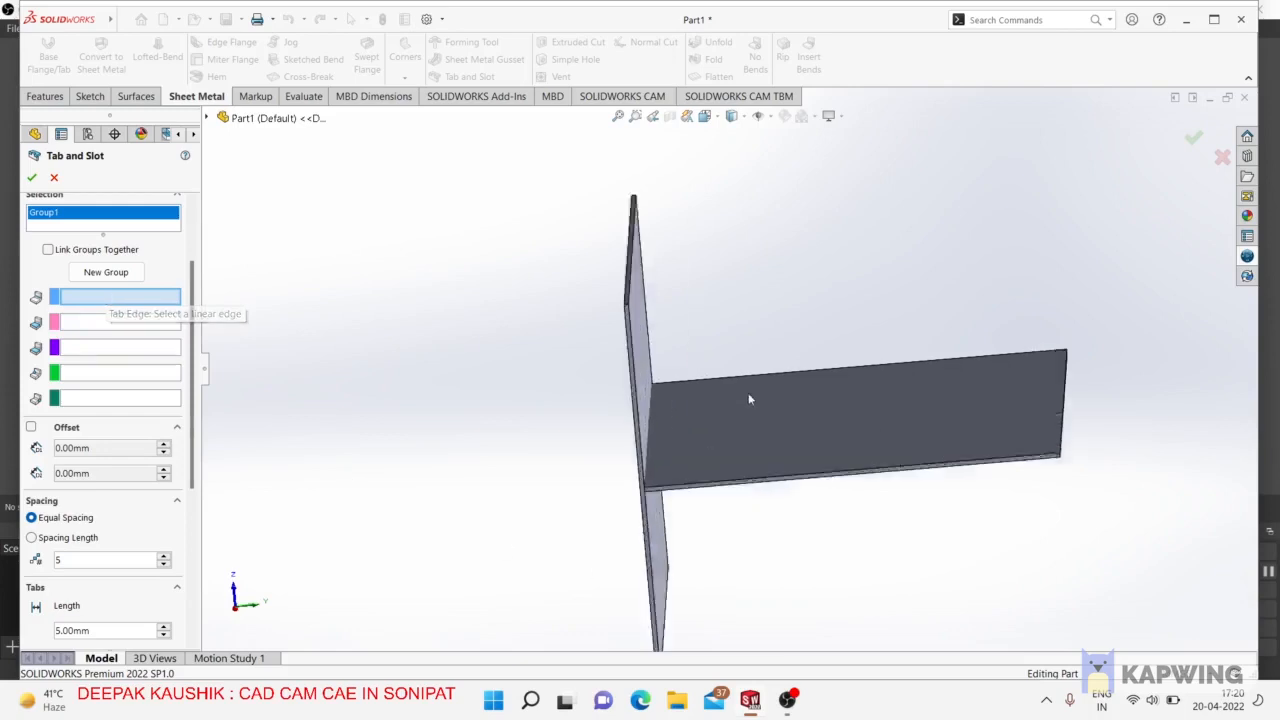
pyautogui.moveTo(646, 440); pyautogui.dragTo(590, 460, button='middle')
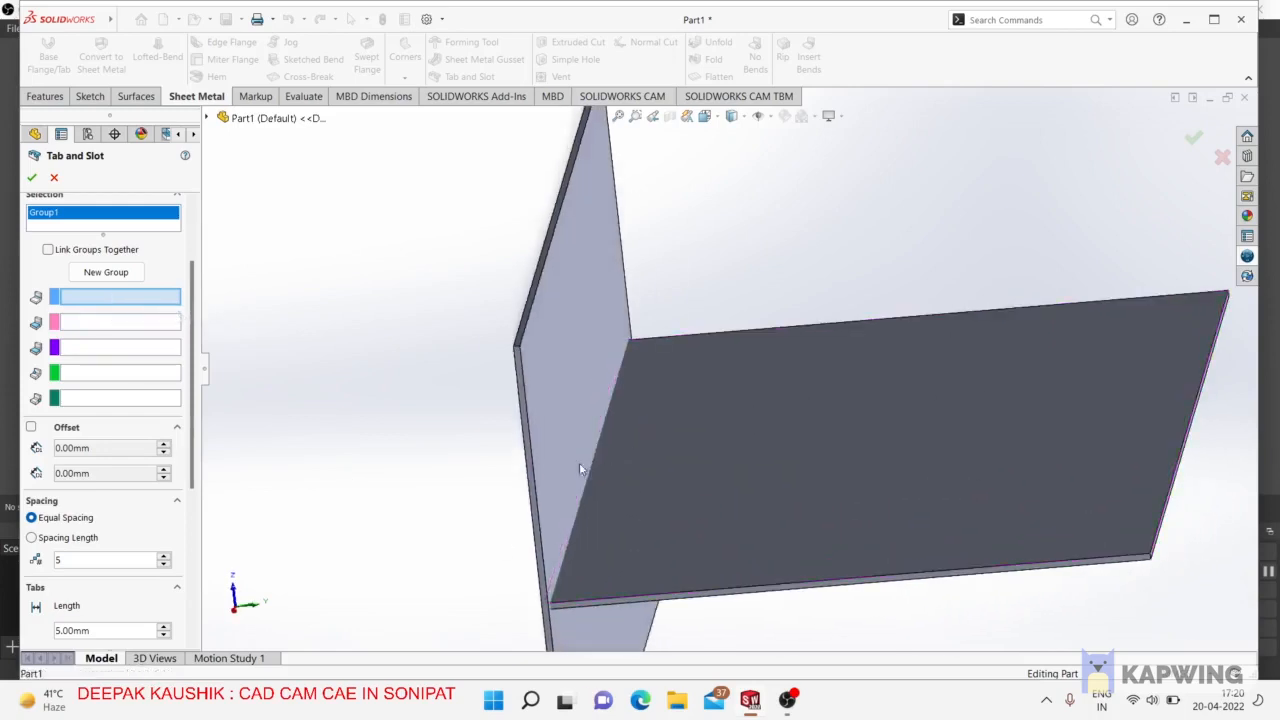
pyautogui.scroll(-5, 592, 462)
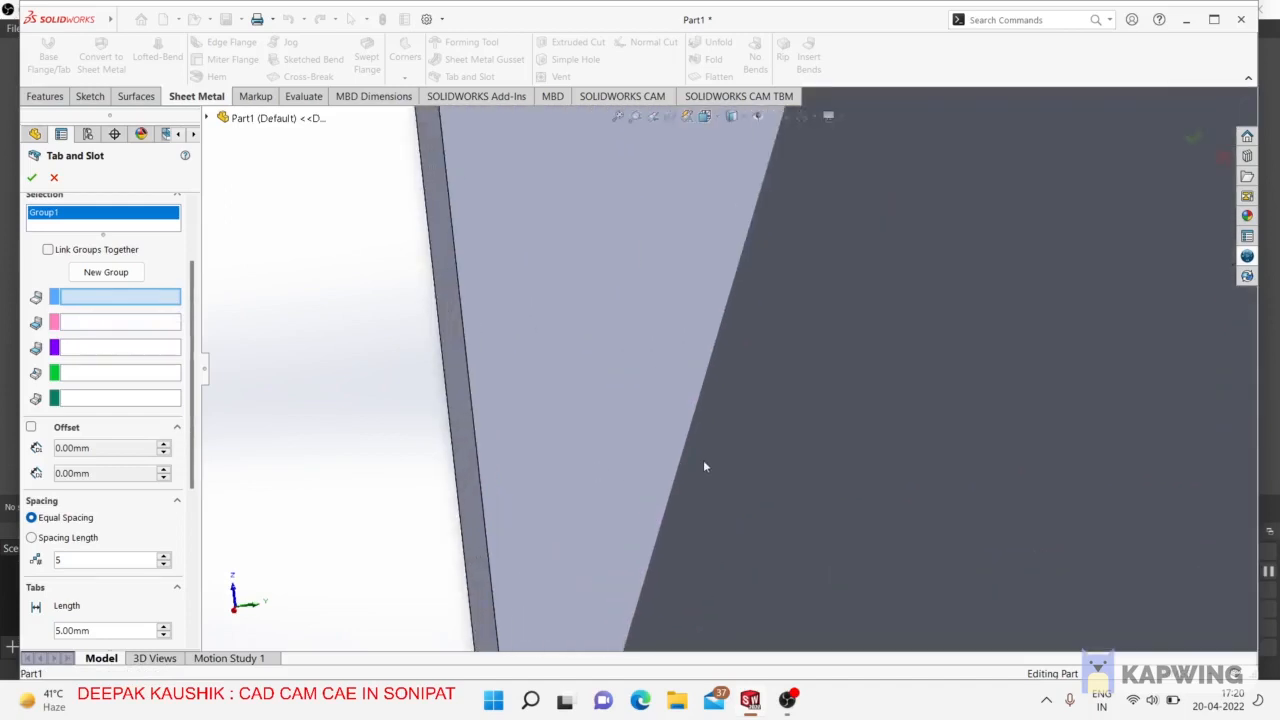
pyautogui.moveTo(705, 463); pyautogui.dragTo(808, 457, button='middle')
pyautogui.scroll(3, 808, 457)
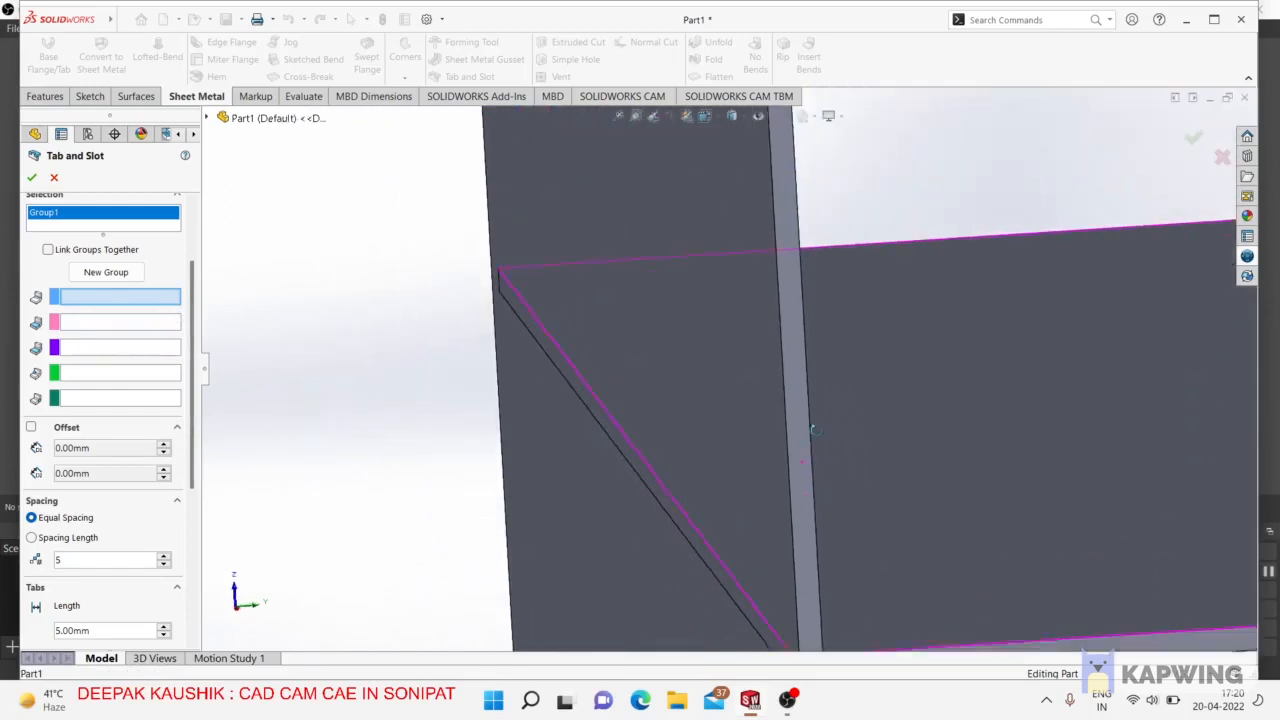
pyautogui.click(629, 447)
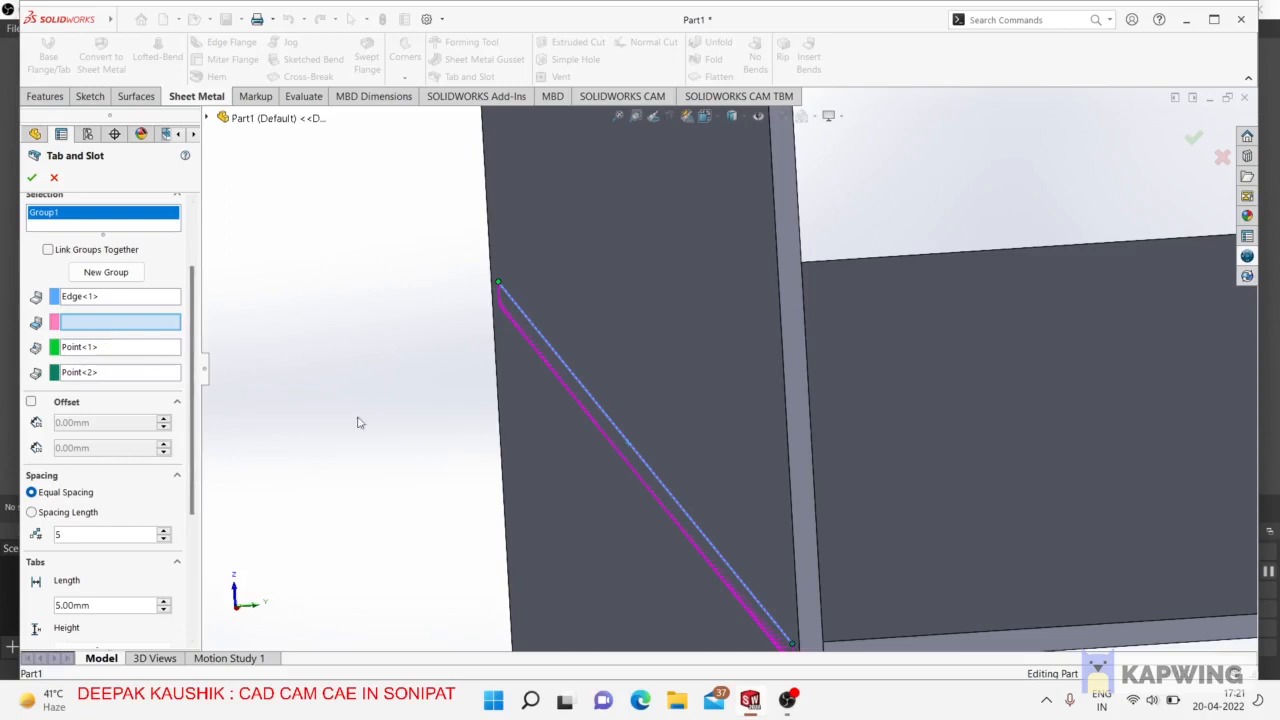
# Try to assign the slot face on the upright plate and the tab face on the horizontal plate's end.
pyautogui.scroll(2, 355, 386)
pyautogui.moveTo(355, 386); pyautogui.dragTo(340, 384, button='middle')
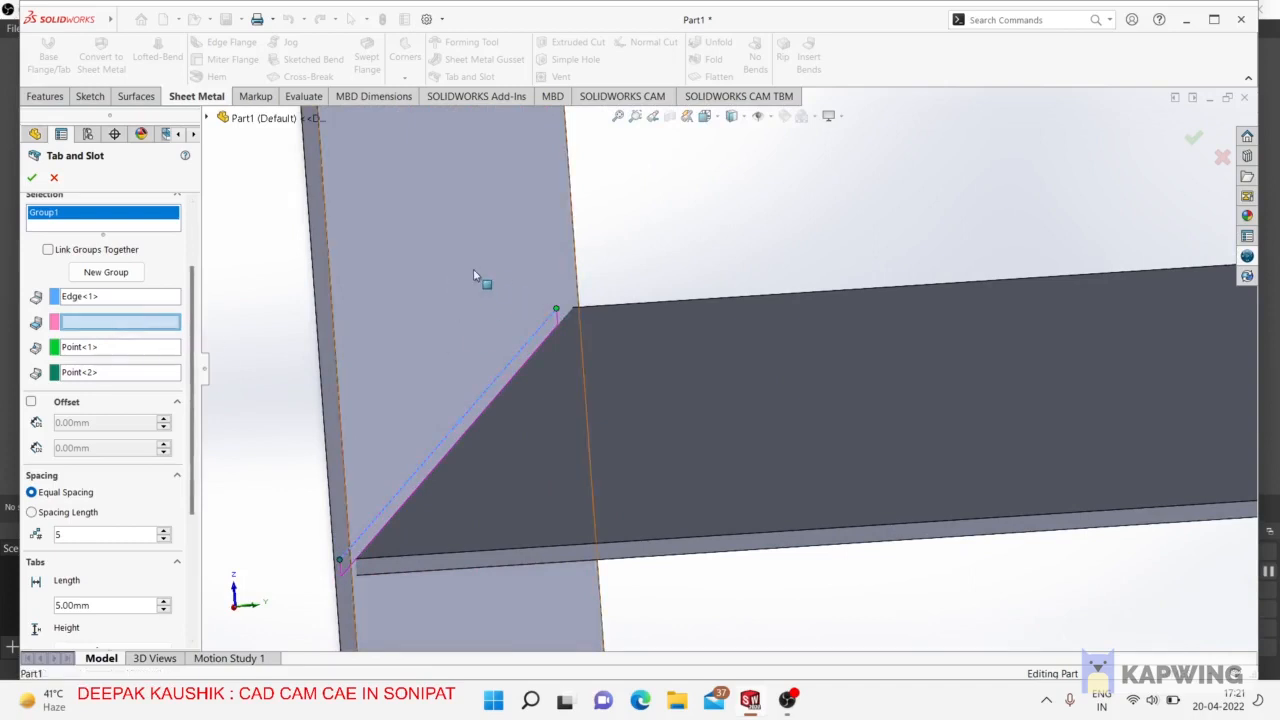
pyautogui.scroll(1, 480, 293)
pyautogui.moveTo(483, 298); pyautogui.dragTo(503, 295, button='middle')
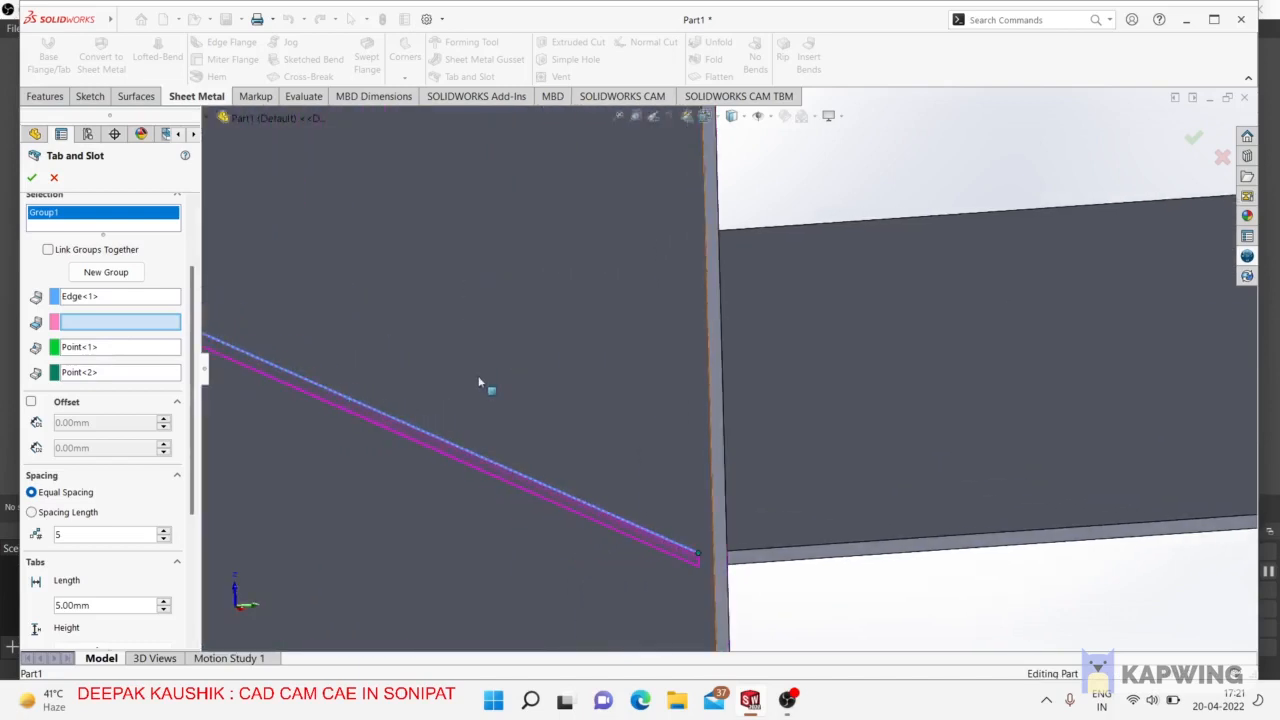
pyautogui.scroll(2, 495, 410)
pyautogui.scroll(-5, 690, 470)
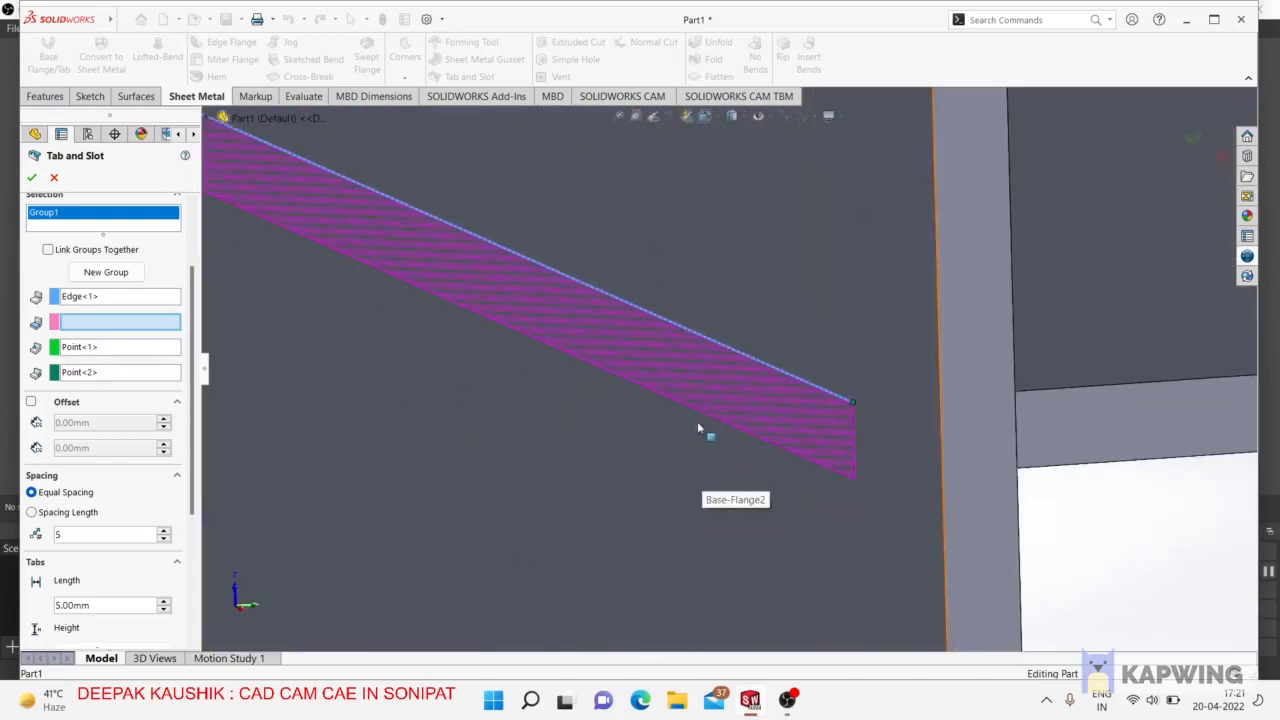
pyautogui.click(721, 403)
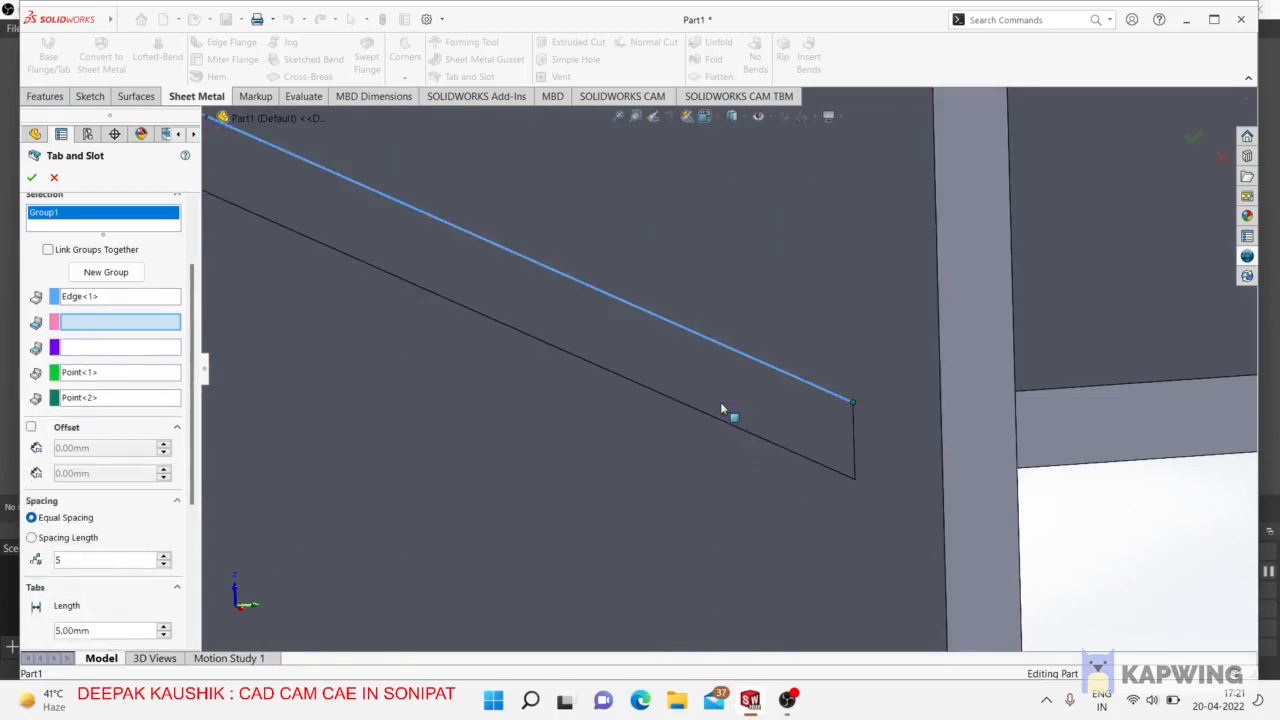
pyautogui.click(92, 347)
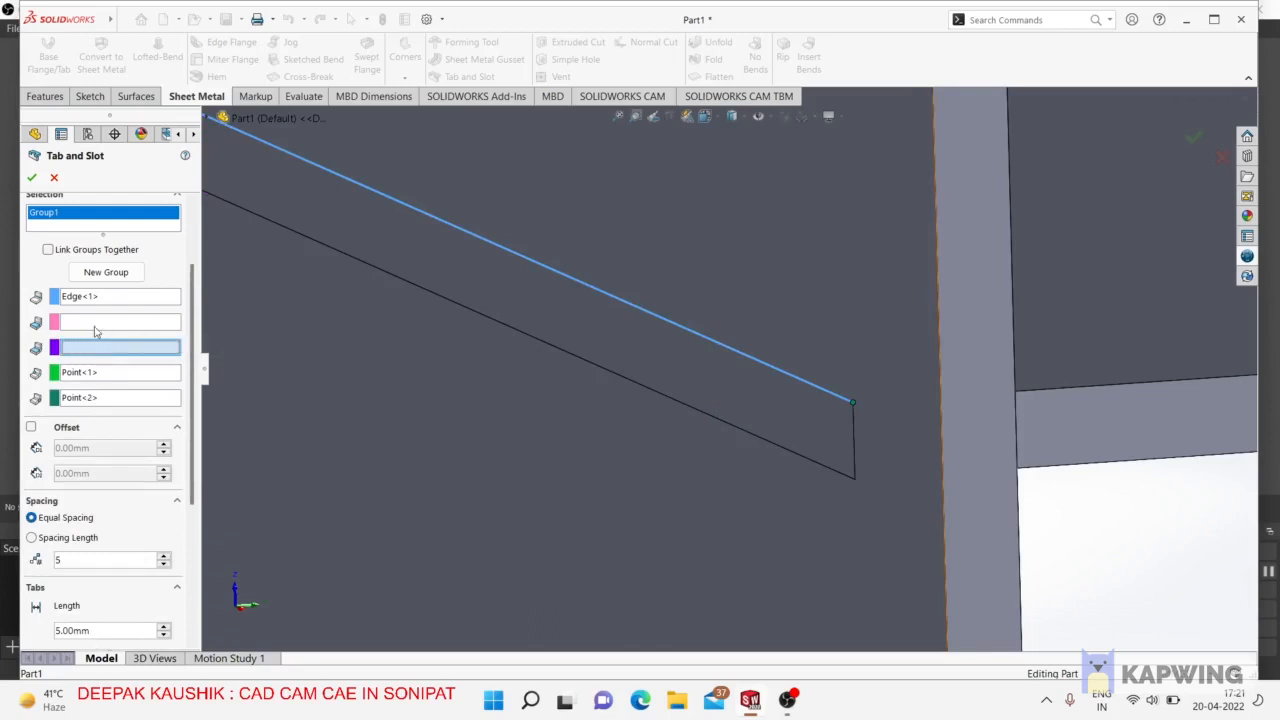
pyautogui.click(96, 322)
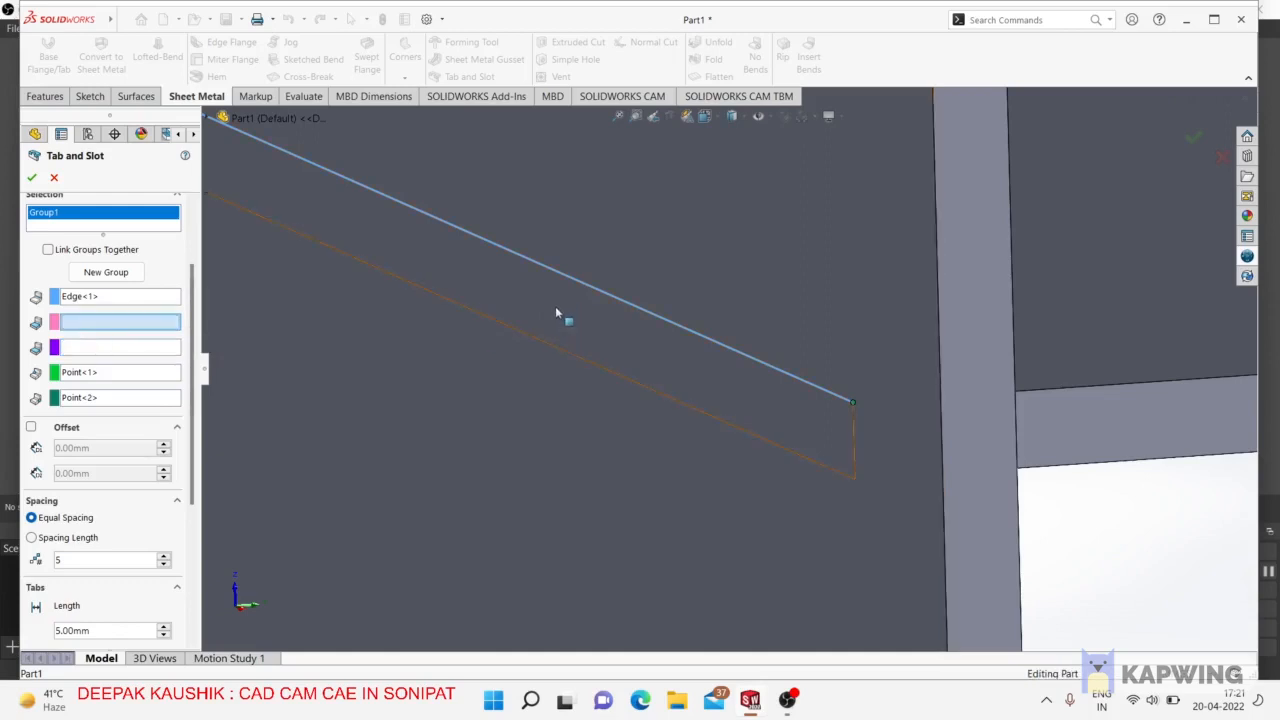
pyautogui.scroll(3, 655, 330)
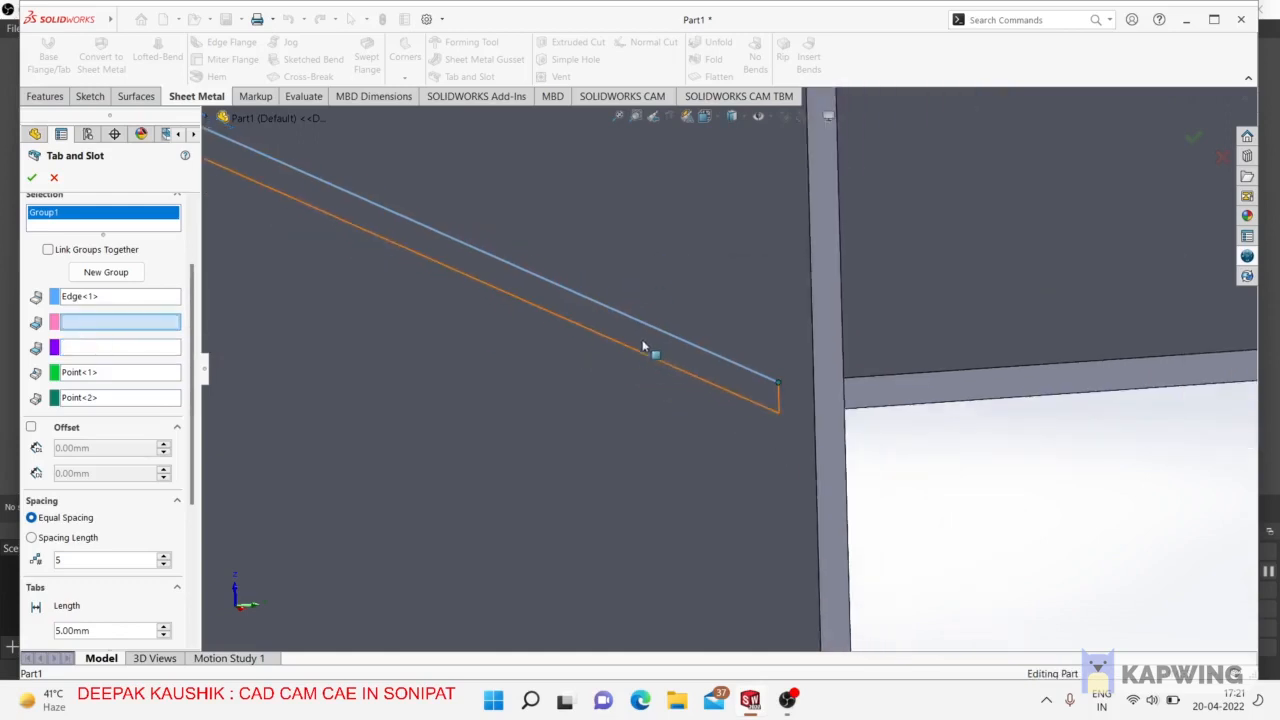
pyautogui.moveTo(643, 361); pyautogui.dragTo(606, 371, button='middle')
pyautogui.scroll(-1, 608, 374)
pyautogui.scroll(2, 620, 387)
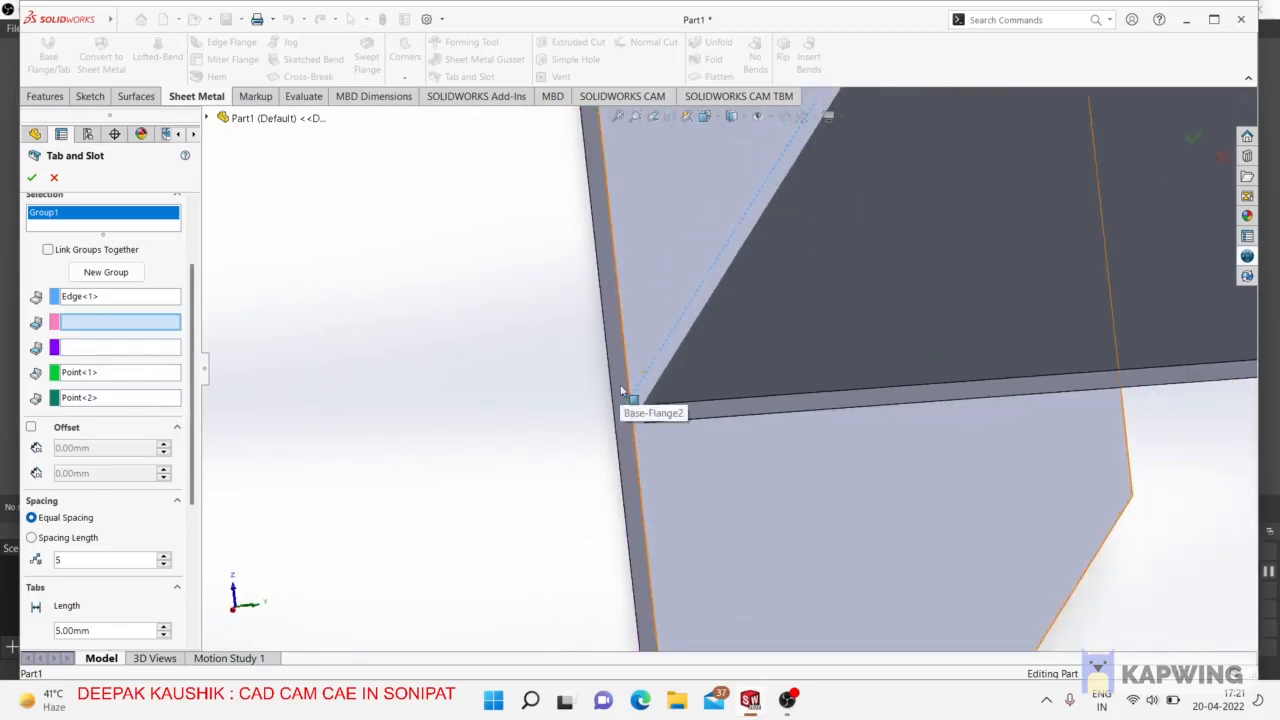
pyautogui.click(788, 700)
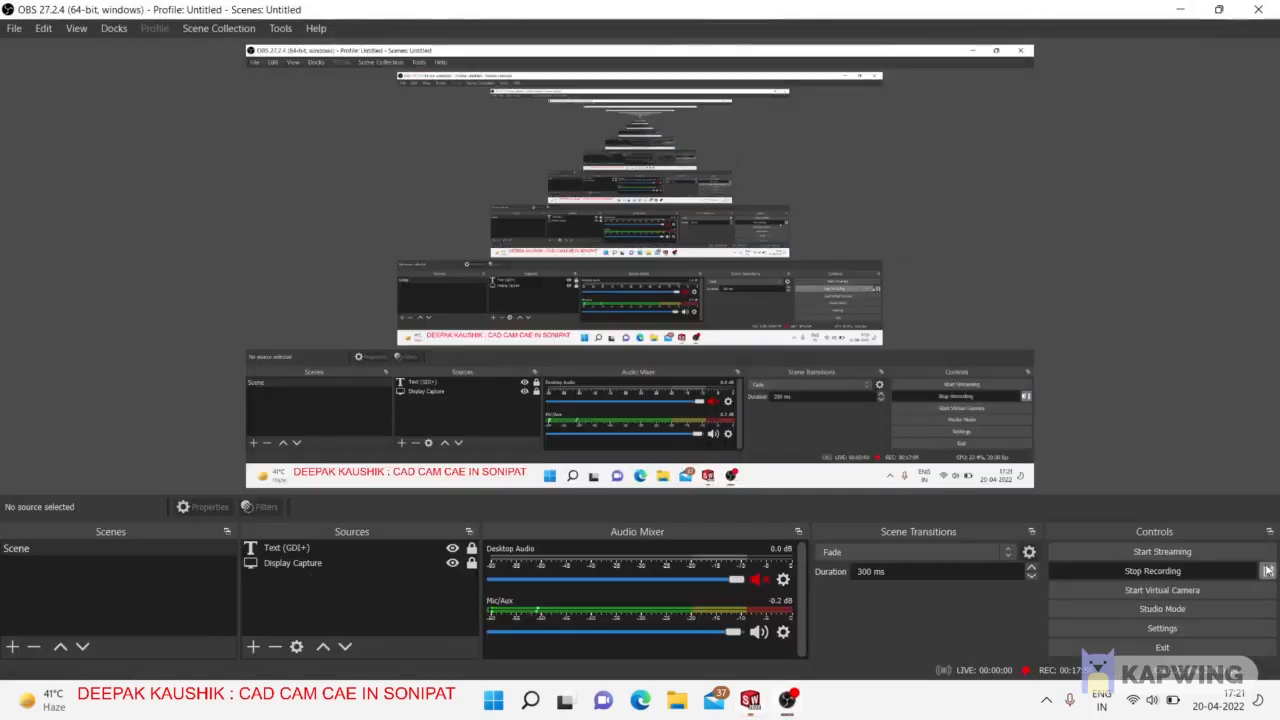
pyautogui.click(752, 702)
# Edit the upright plate's base flange to reverse its thickness direction, keeping Merge result off.
pyautogui.moveTo(724, 476); pyautogui.dragTo(685, 452, button='middle')
pyautogui.scroll(-3, 685, 452)
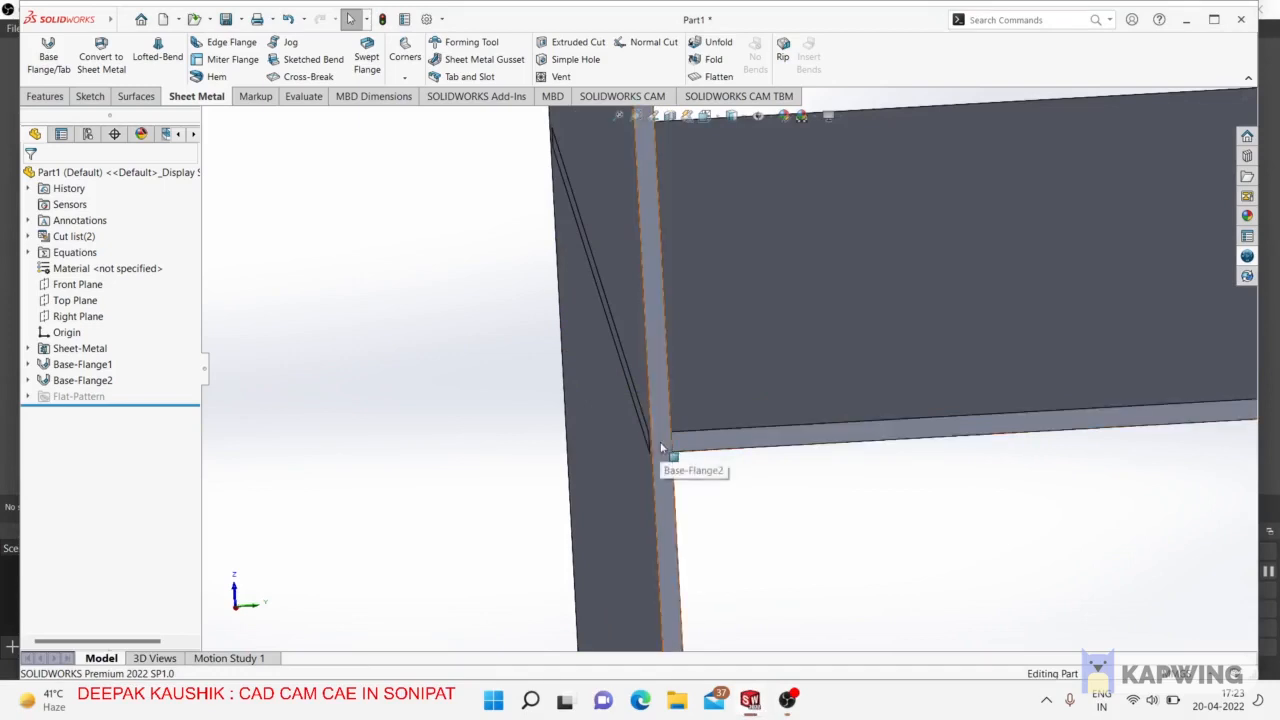
pyautogui.click(90, 380)
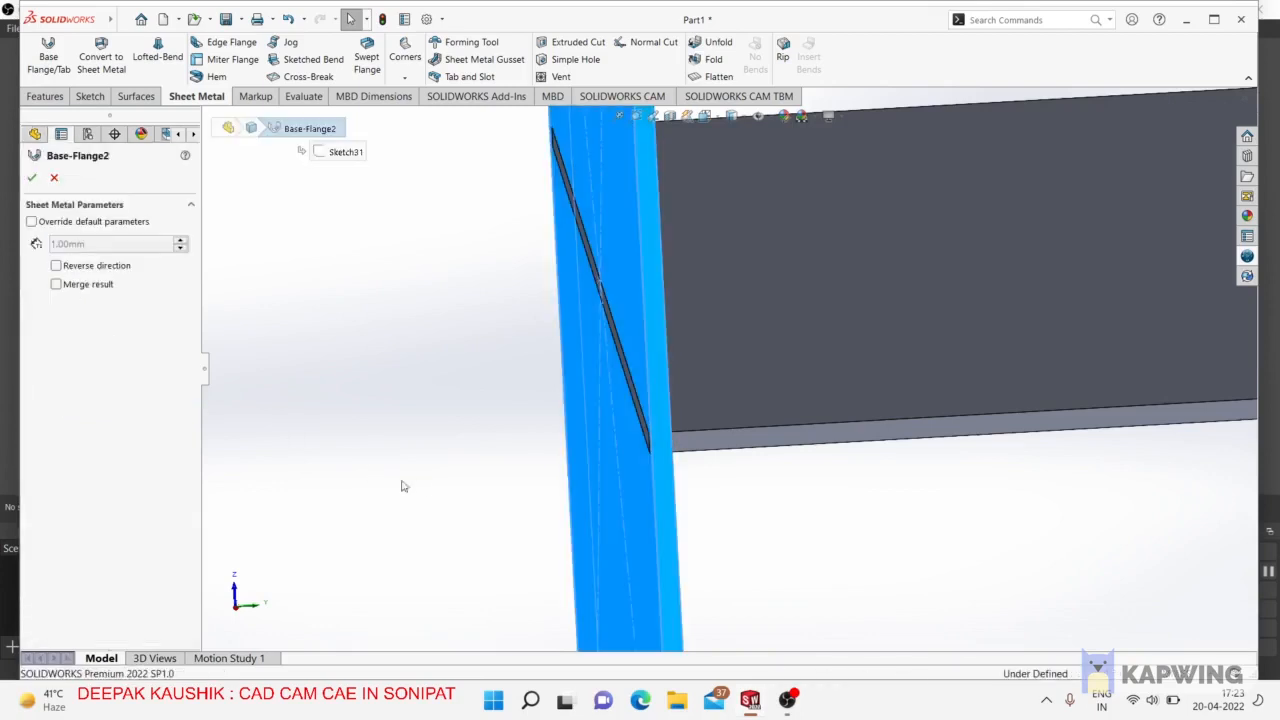
pyautogui.click(56, 266)
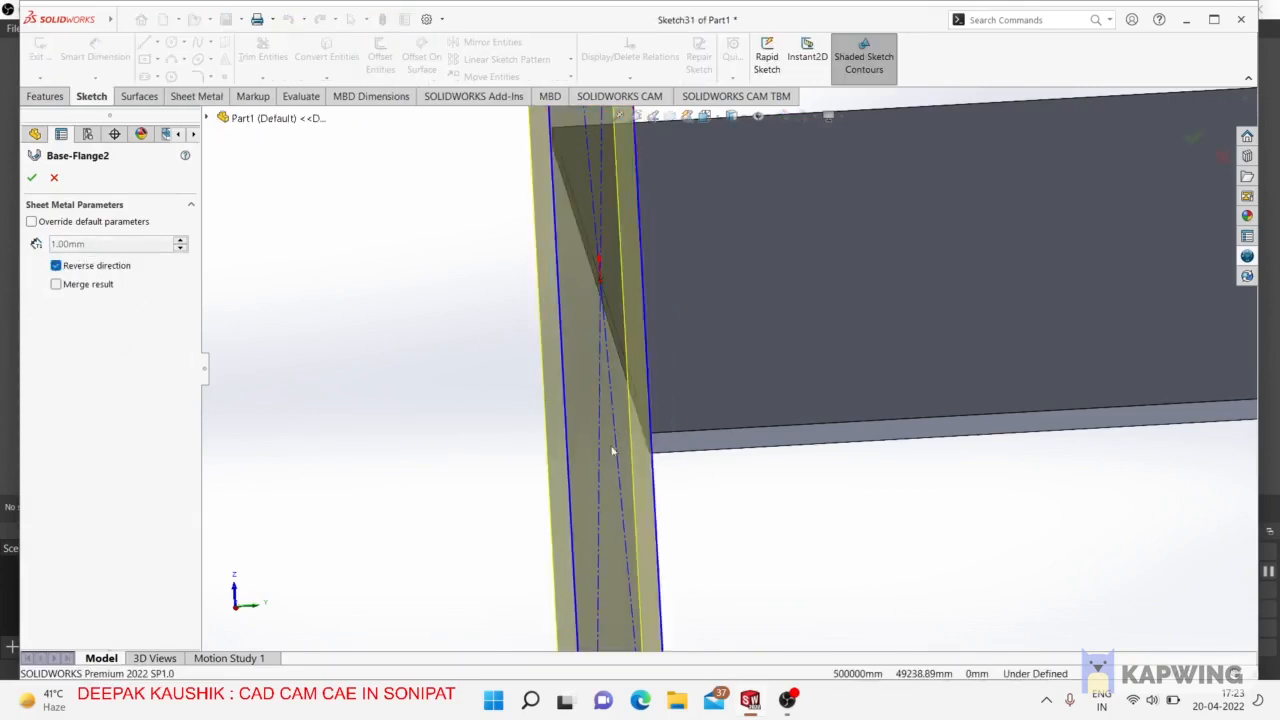
pyautogui.click(31, 177)
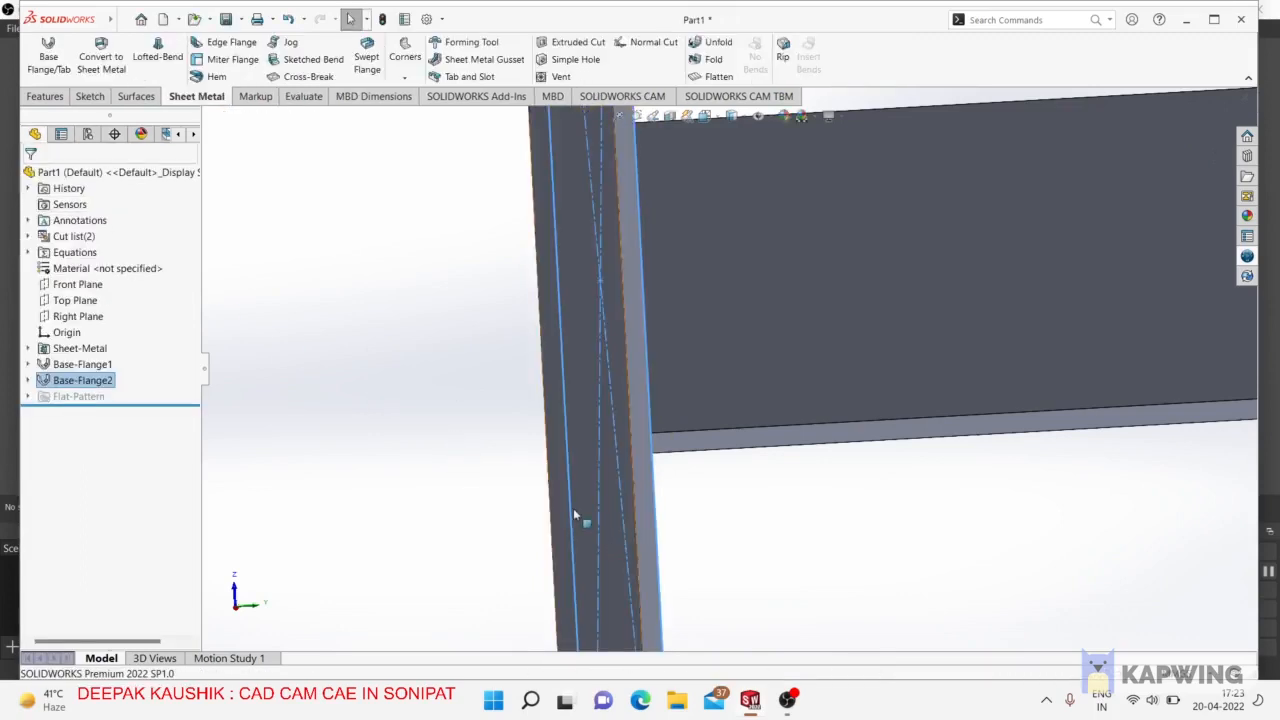
pyautogui.scroll(2, 574, 511)
pyautogui.click(498, 470)
# Start a Tab and Slot feature with the horizontal plate's upper end edge as tab edge and the upright plate's outer face as slot face.
pyautogui.moveTo(686, 500); pyautogui.dragTo(680, 430, button='middle')
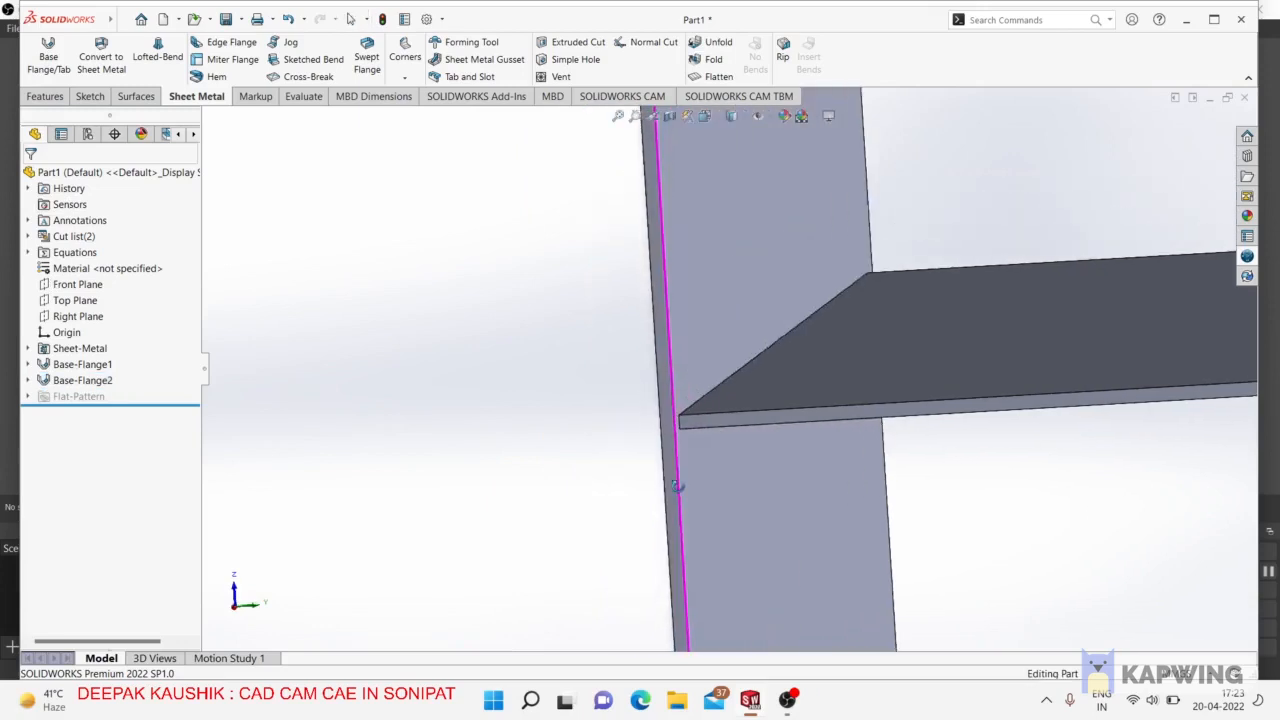
pyautogui.scroll(-2, 690, 410)
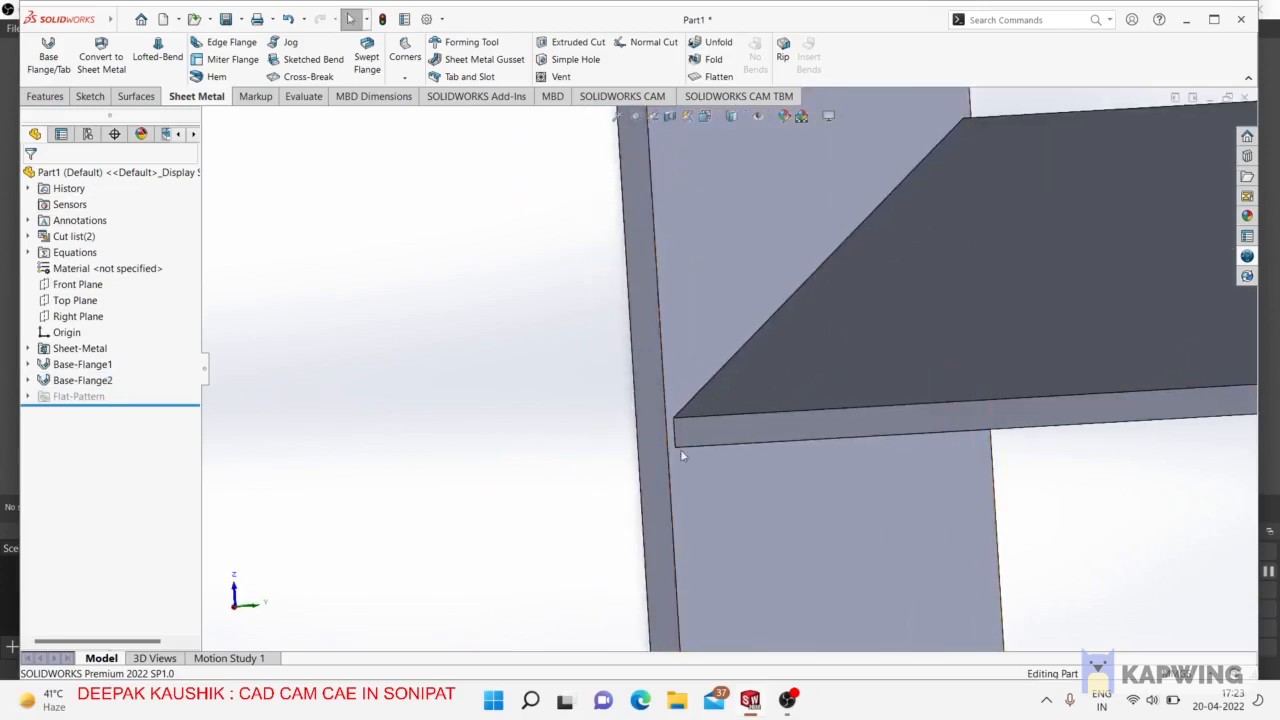
pyautogui.moveTo(680, 449); pyautogui.dragTo(727, 520, button='middle')
pyautogui.scroll(1, 727, 519)
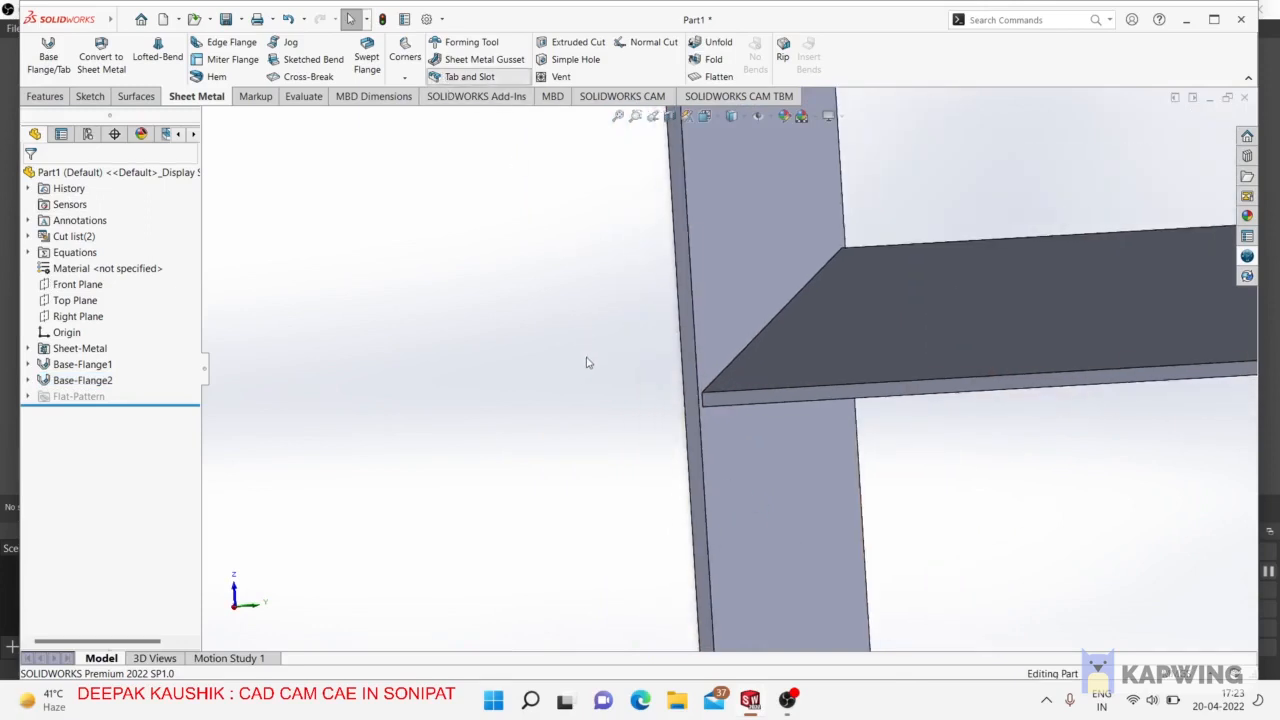
pyautogui.moveTo(552, 334)
pyautogui.mouseDown(button='middle')
pyautogui.moveTo(567, 332)
pyautogui.moveTo(551, 326)
pyautogui.mouseUp(button='middle')
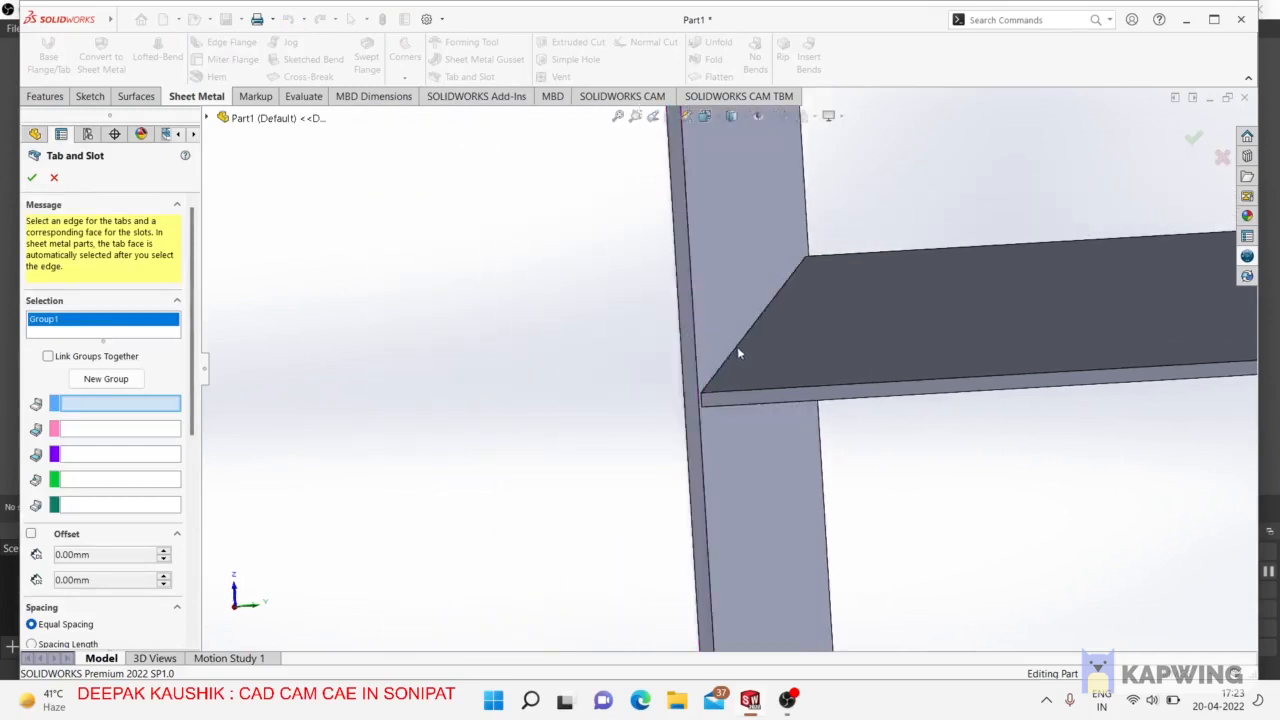
pyautogui.scroll(-3, 735, 352)
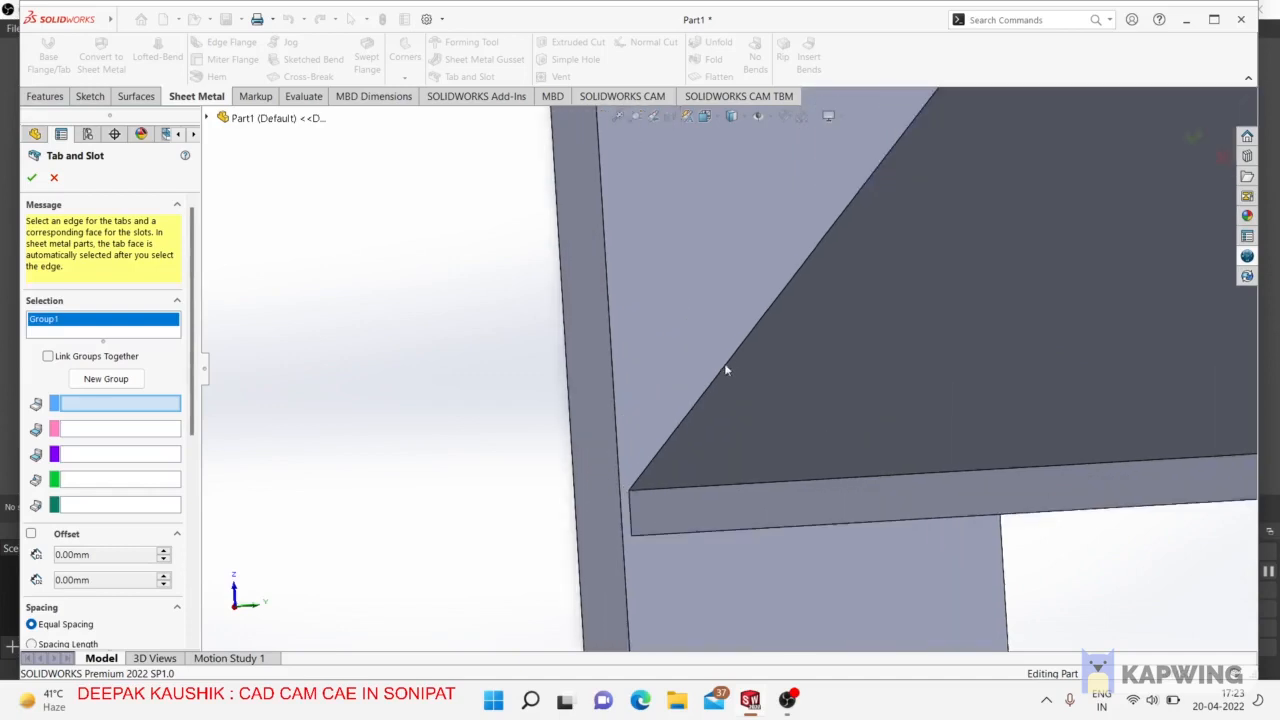
pyautogui.click(154, 407)
pyautogui.click(727, 372)
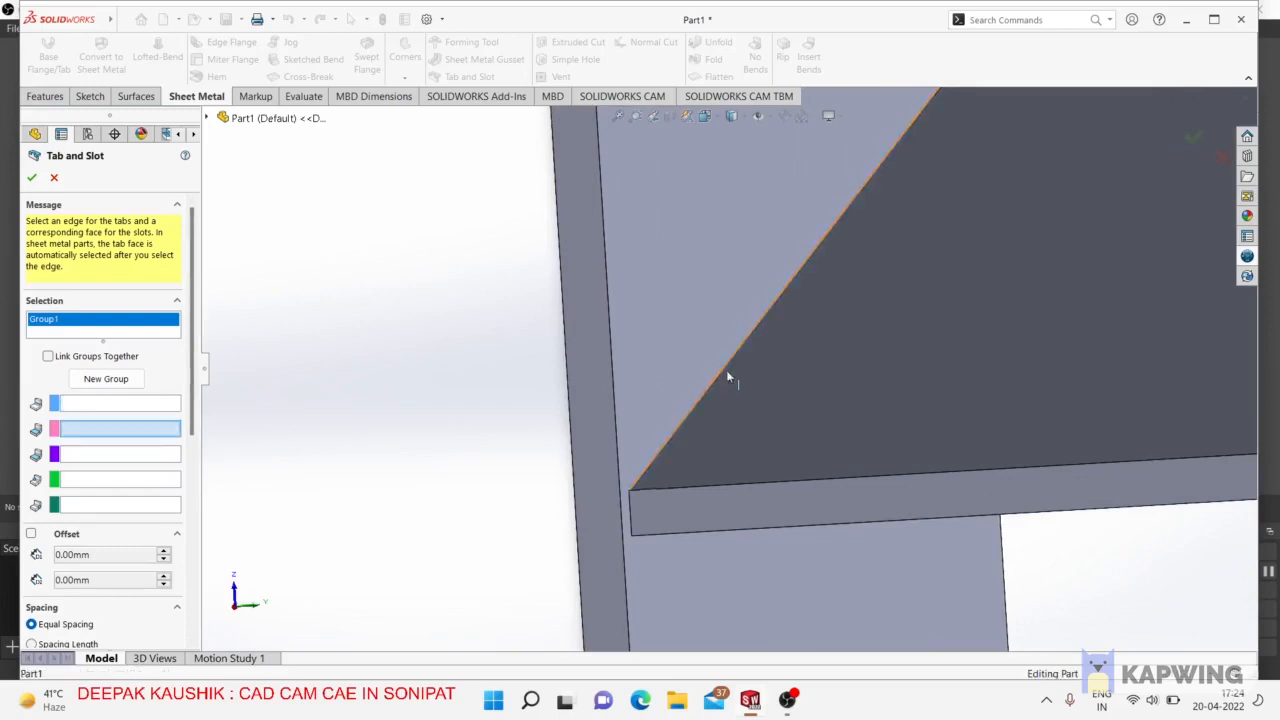
pyautogui.moveTo(737, 417); pyautogui.dragTo(566, 318, button='middle')
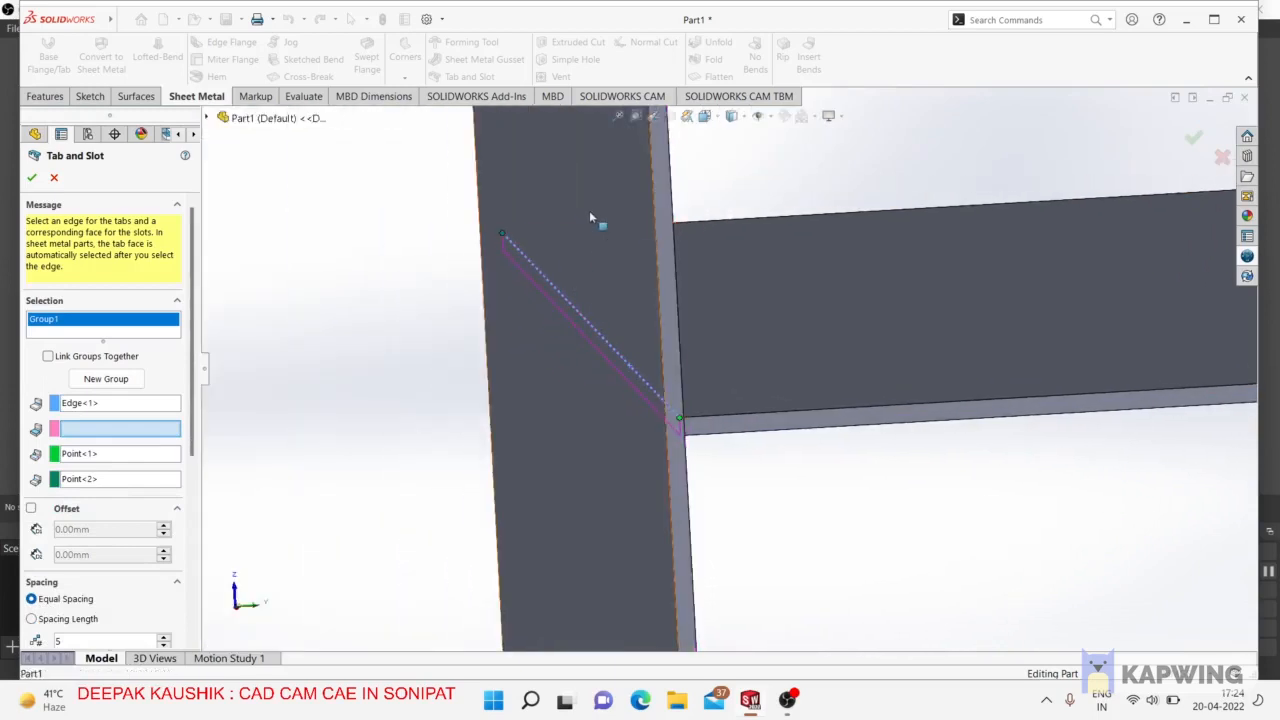
pyautogui.click(591, 218)
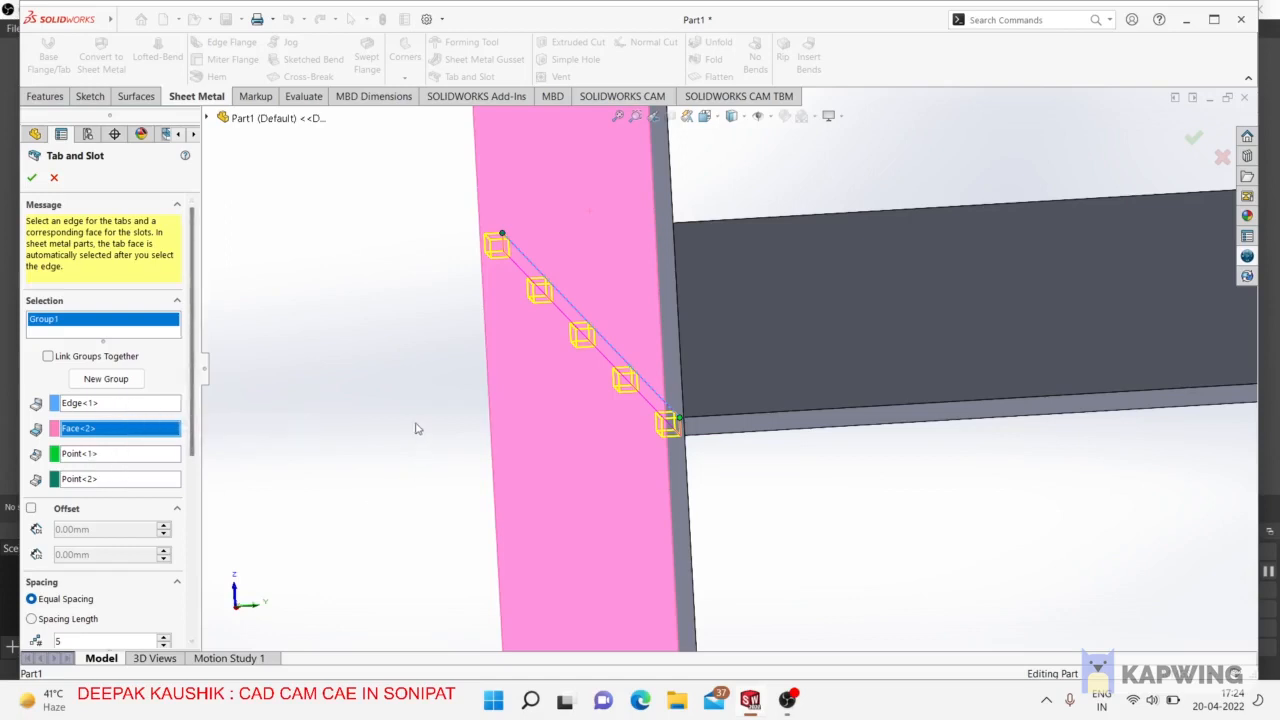
# Set the number of equally spaced tabs along the joint edge to 8.
pyautogui.moveTo(416, 424); pyautogui.dragTo(428, 433, button='middle')
pyautogui.moveTo(779, 508); pyautogui.dragTo(766, 511, button='middle')
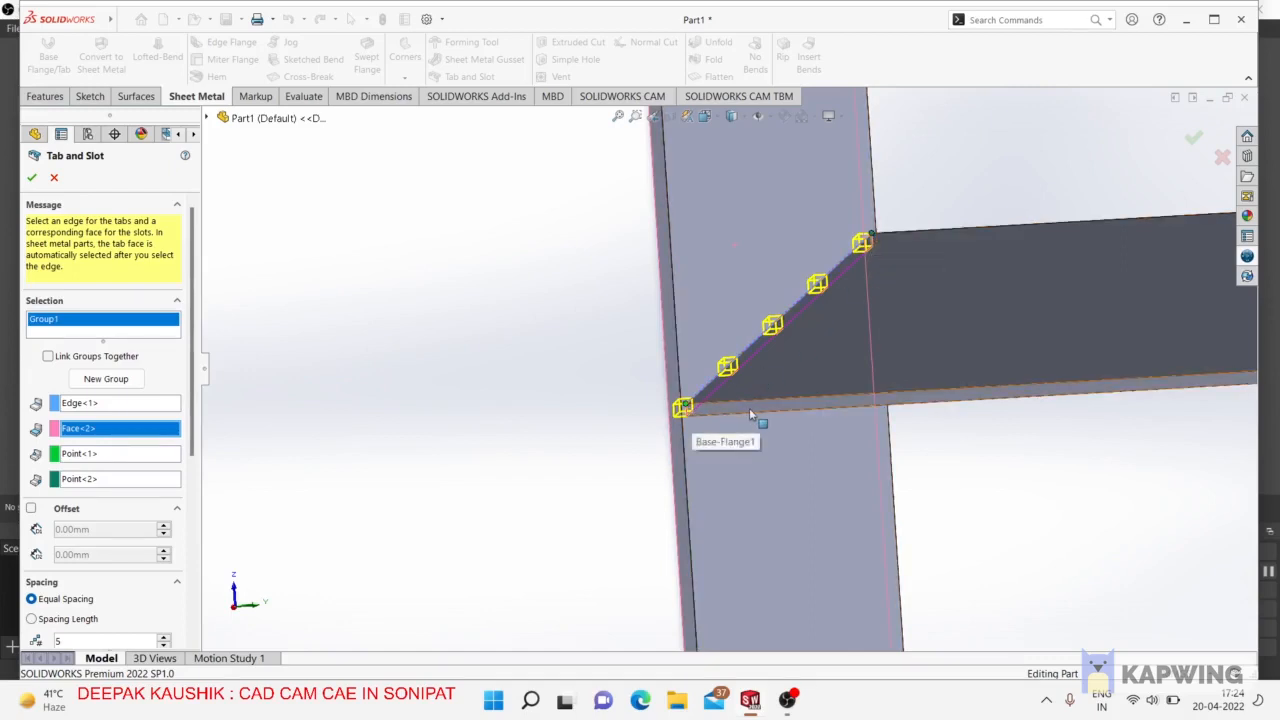
pyautogui.moveTo(650, 482); pyautogui.dragTo(447, 254, button='middle')
pyautogui.scroll(-4, 478, 268)
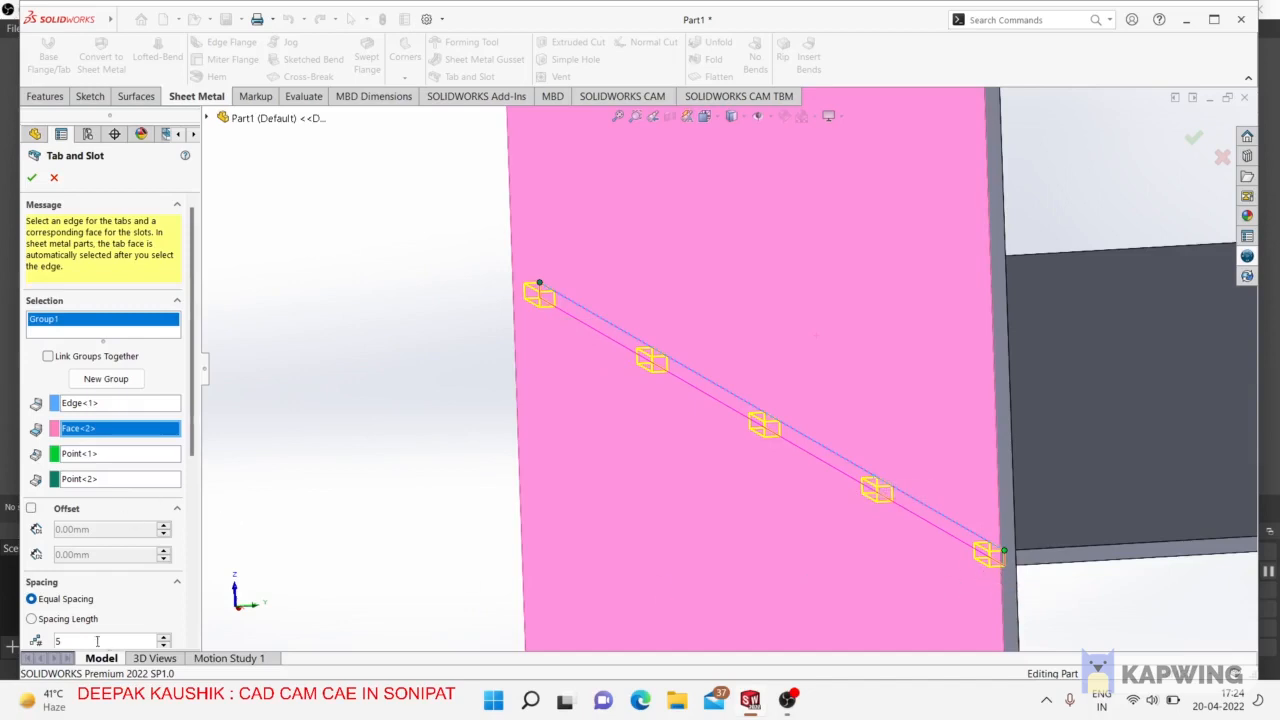
pyautogui.scroll(-3, 194, 460)
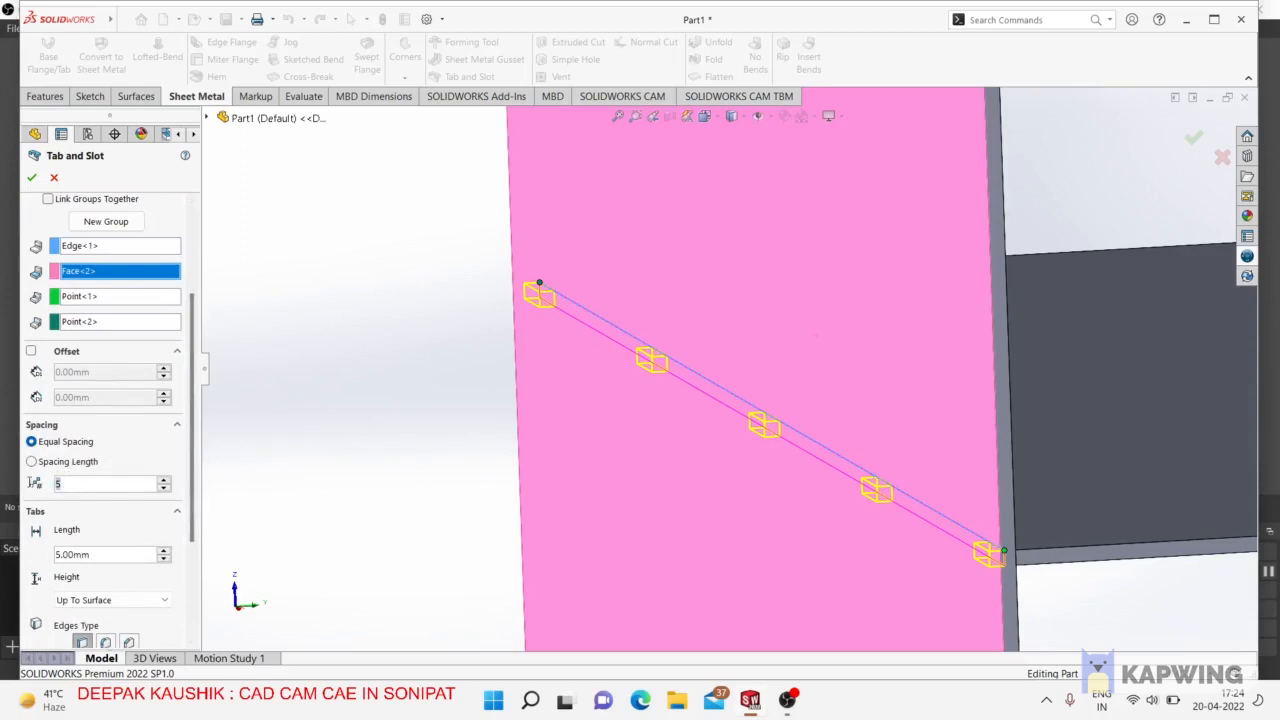
pyautogui.write('8')
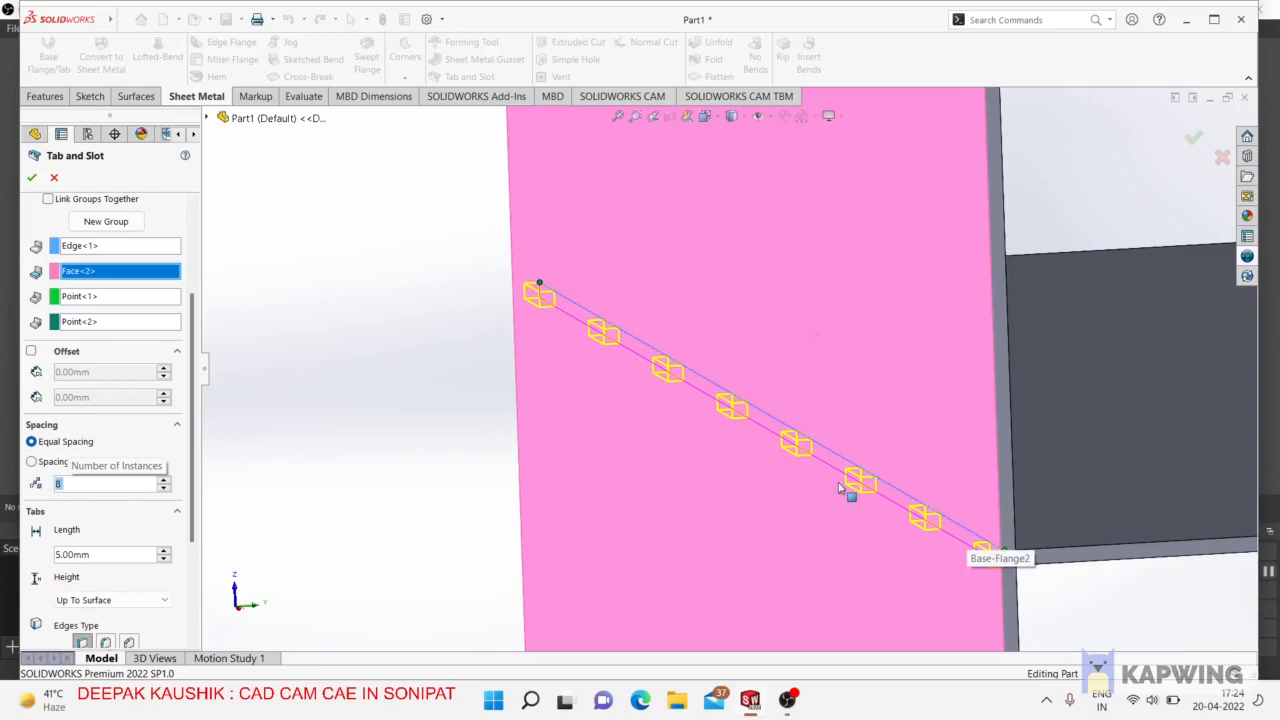
# Try spacing the tabs by length at 20 mm and 15 mm, and return to equal spacing.
pyautogui.click(31, 462)
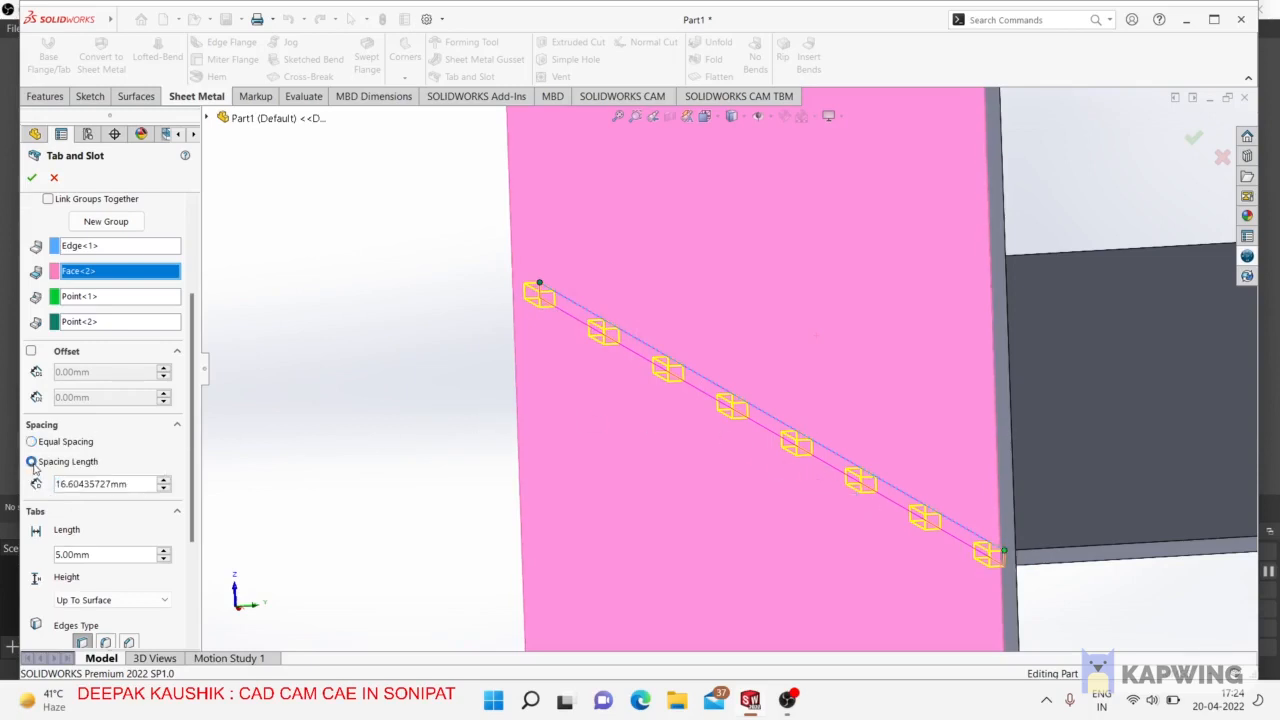
pyautogui.moveTo(130, 486); pyautogui.dragTo(54, 483)
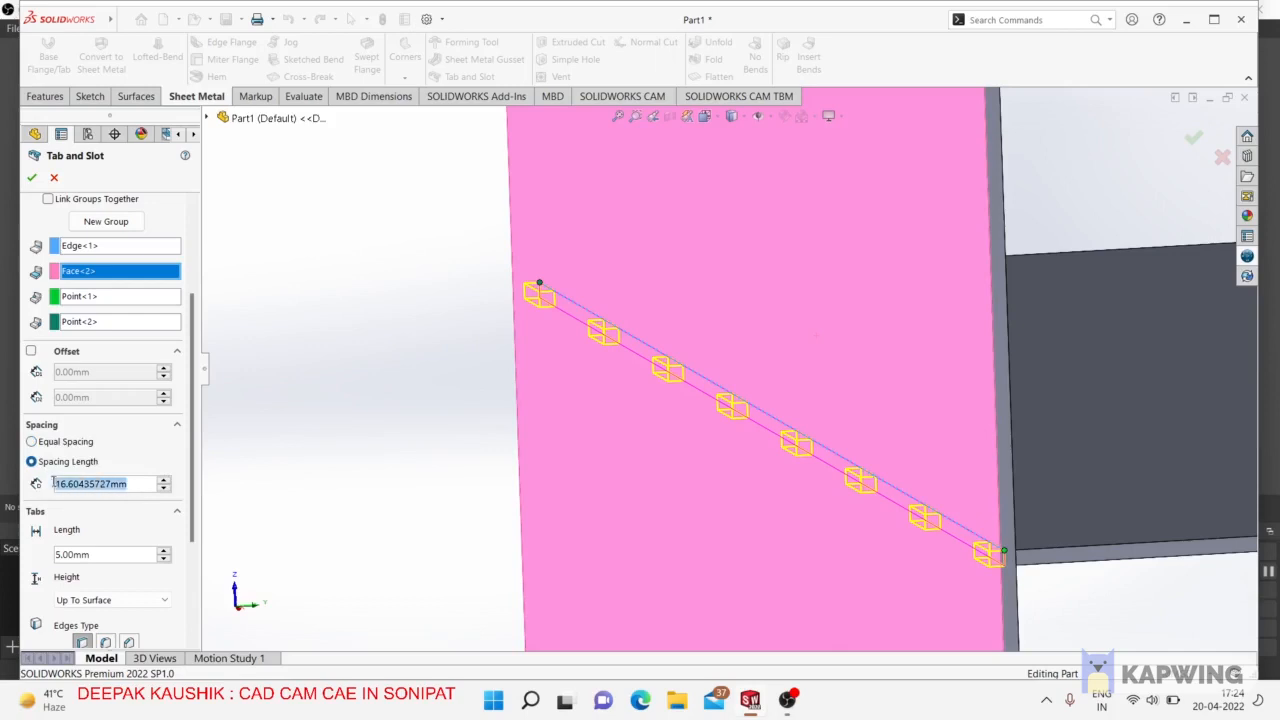
pyautogui.write('20')
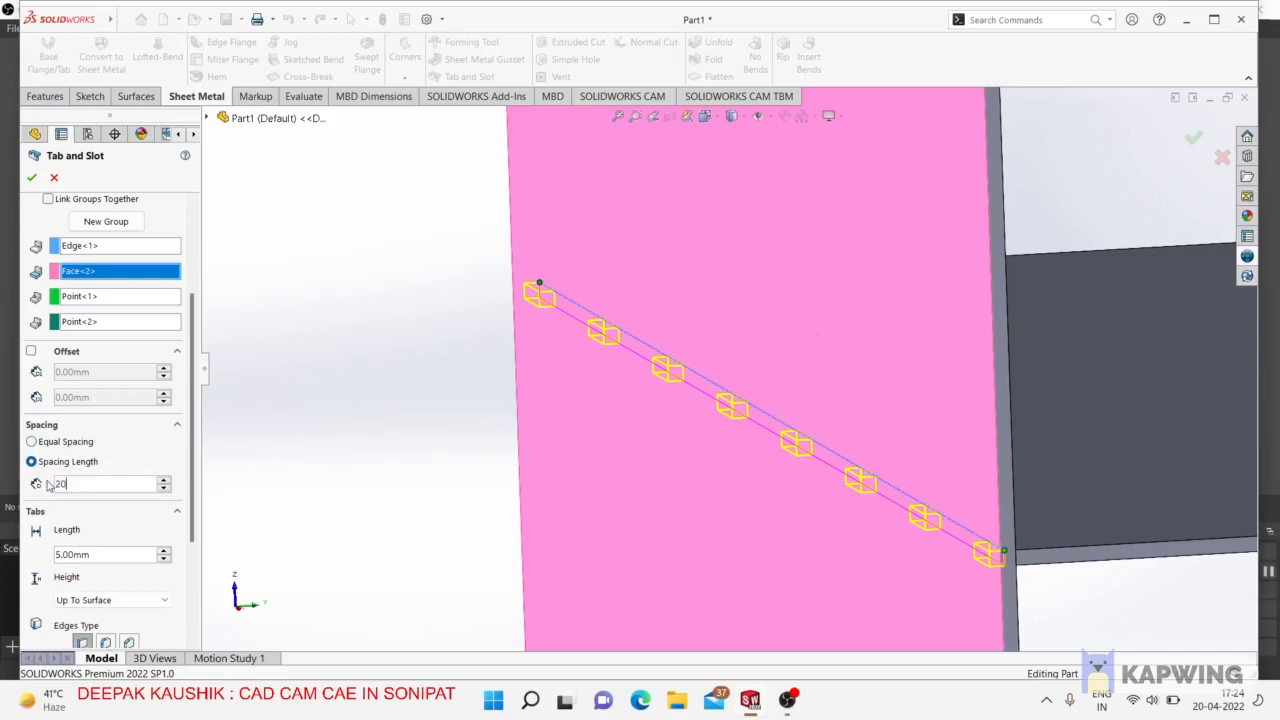
pyautogui.press('Return')
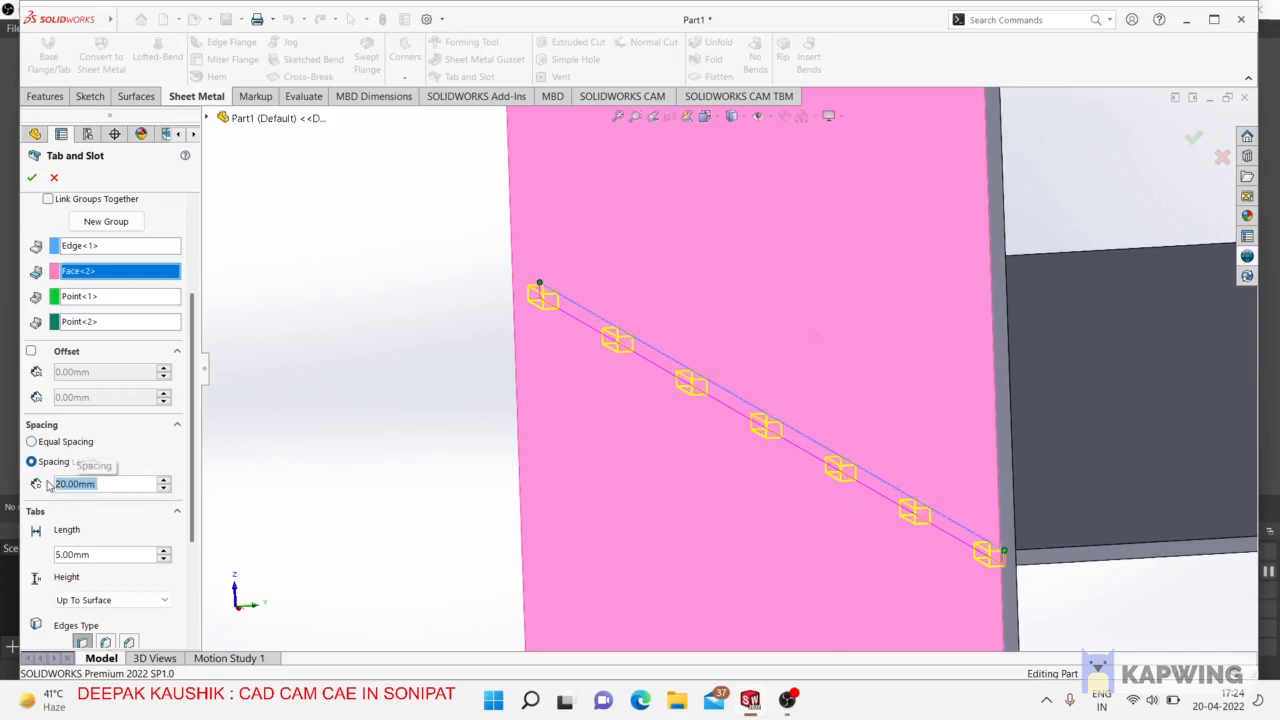
pyautogui.click(110, 484)
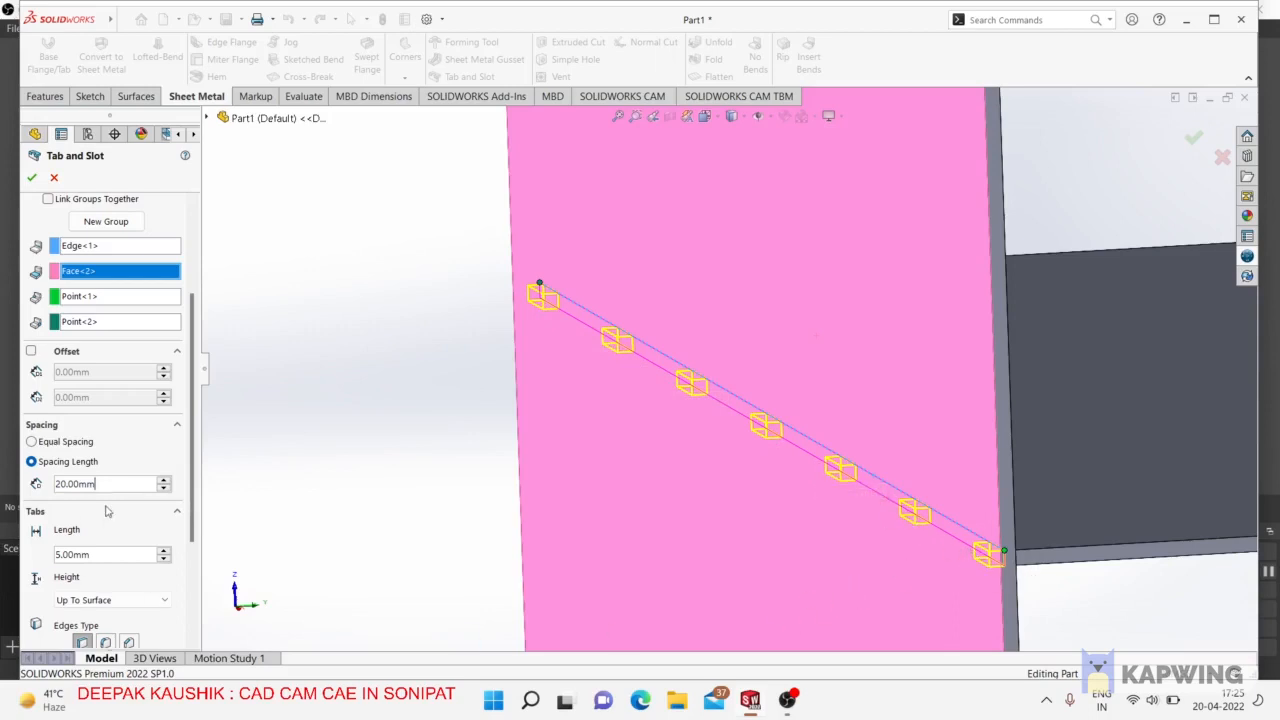
pyautogui.moveTo(110, 484); pyautogui.dragTo(65, 484)
pyautogui.write('15')
pyautogui.press('Return')
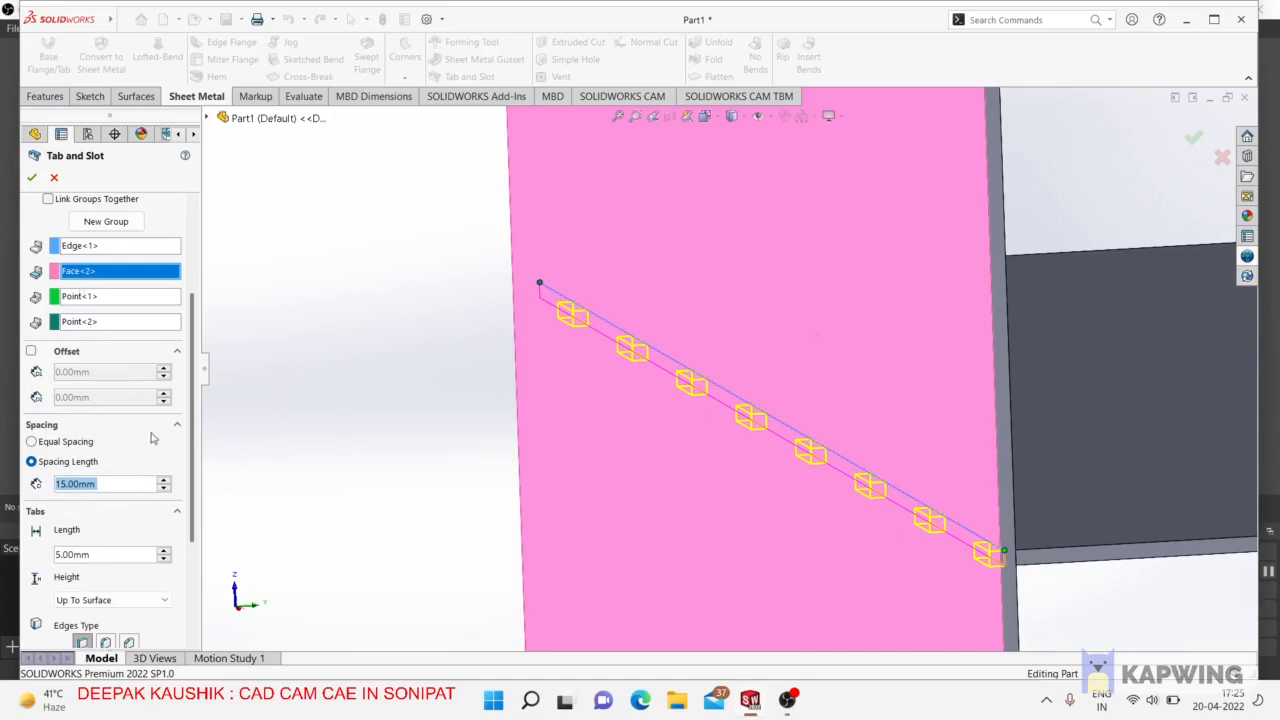
pyautogui.moveTo(191, 373)
pyautogui.mouseDown()
pyautogui.moveTo(195, 439)
pyautogui.moveTo(194, 384)
pyautogui.mouseUp()
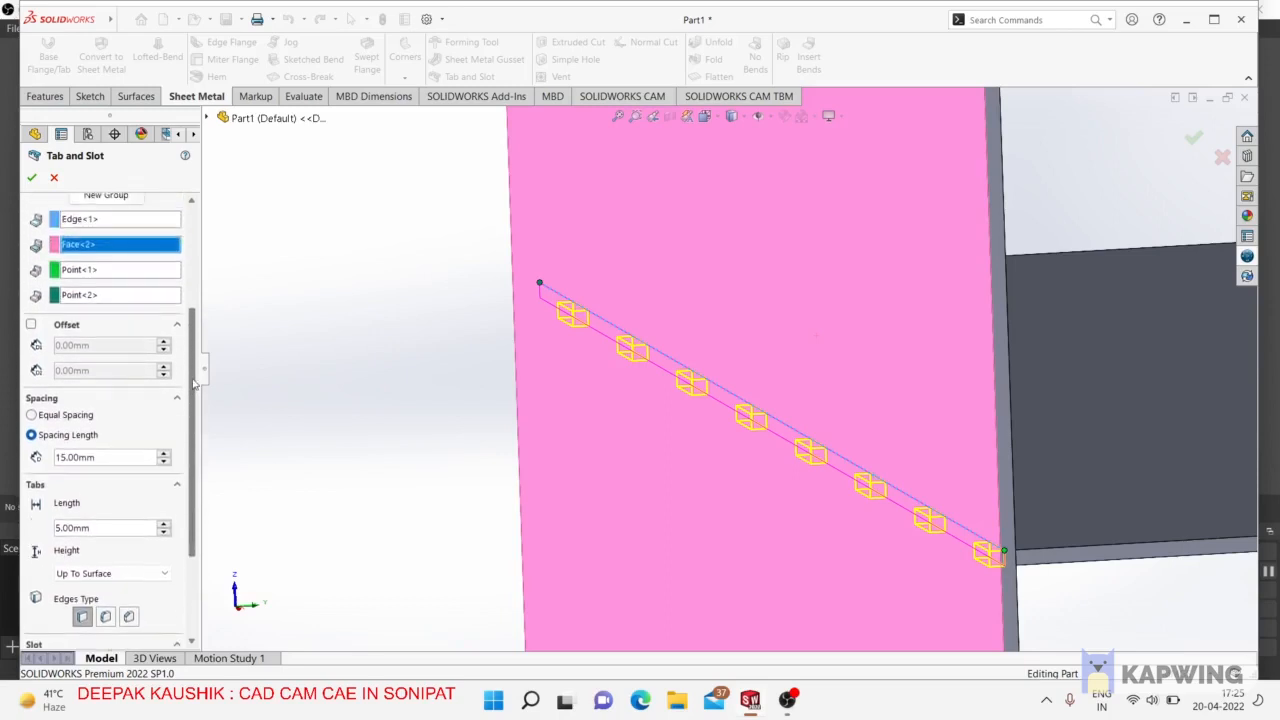
pyautogui.click(32, 415)
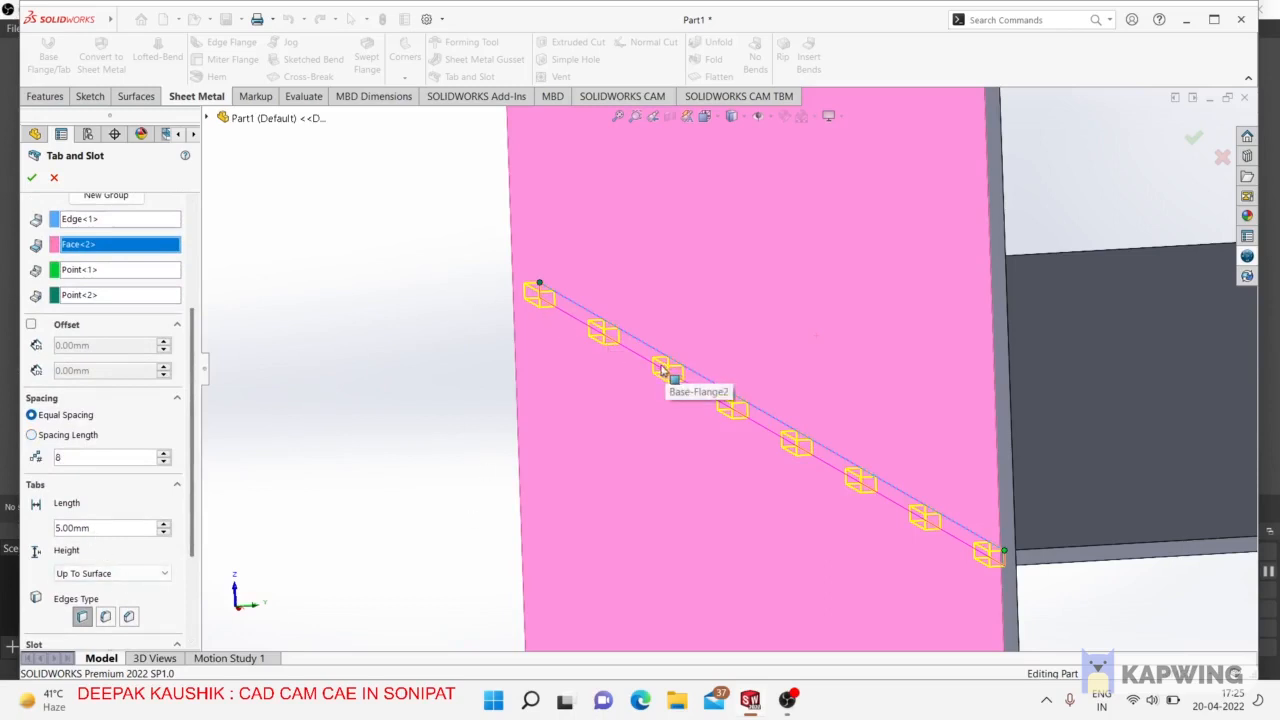
# Set the tab length to 10 mm.
pyautogui.moveTo(196, 374); pyautogui.dragTo(197, 407)
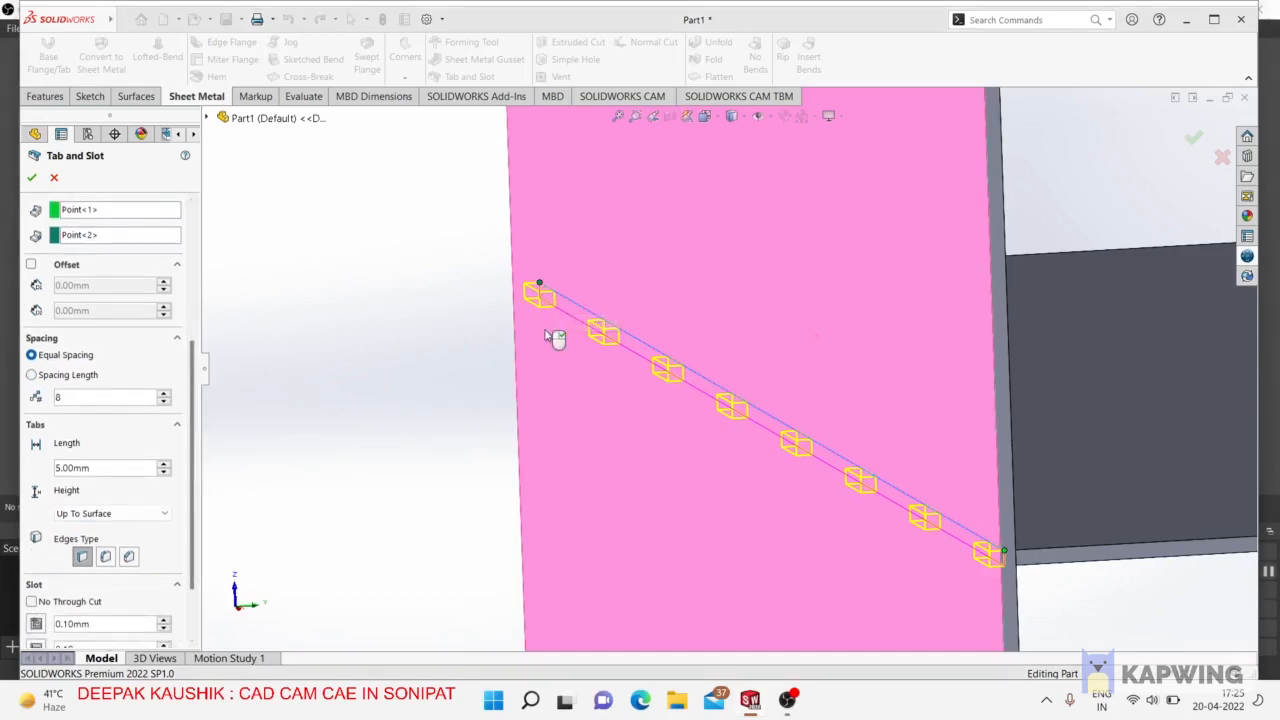
pyautogui.moveTo(437, 333); pyautogui.dragTo(426, 340, button='middle')
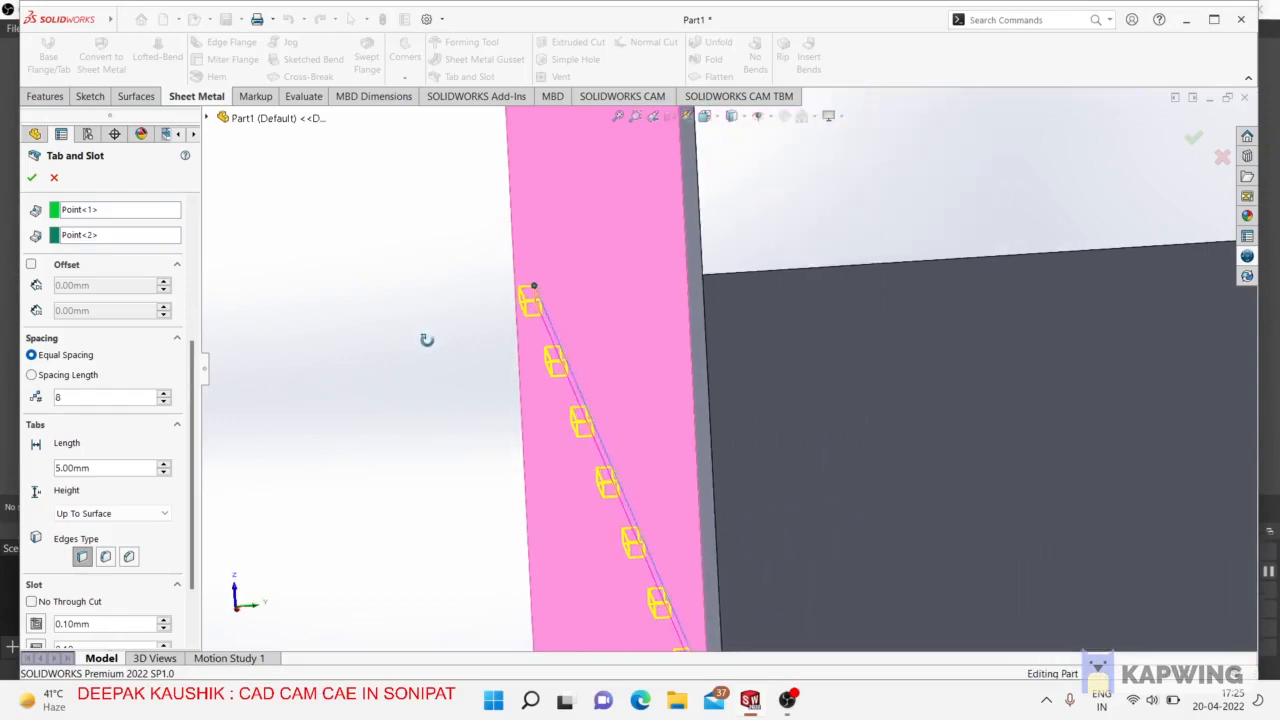
pyautogui.scroll(-5, 550, 308)
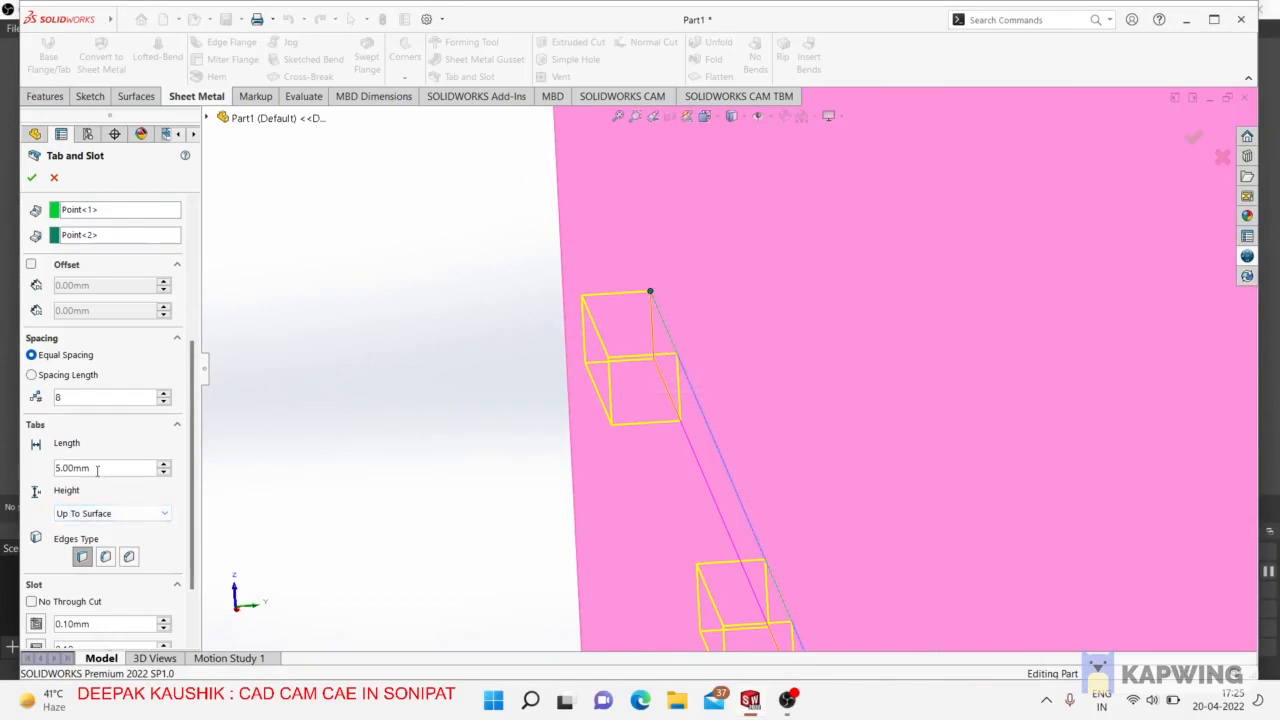
pyautogui.moveTo(97, 471); pyautogui.dragTo(40, 470)
pyautogui.write('10')
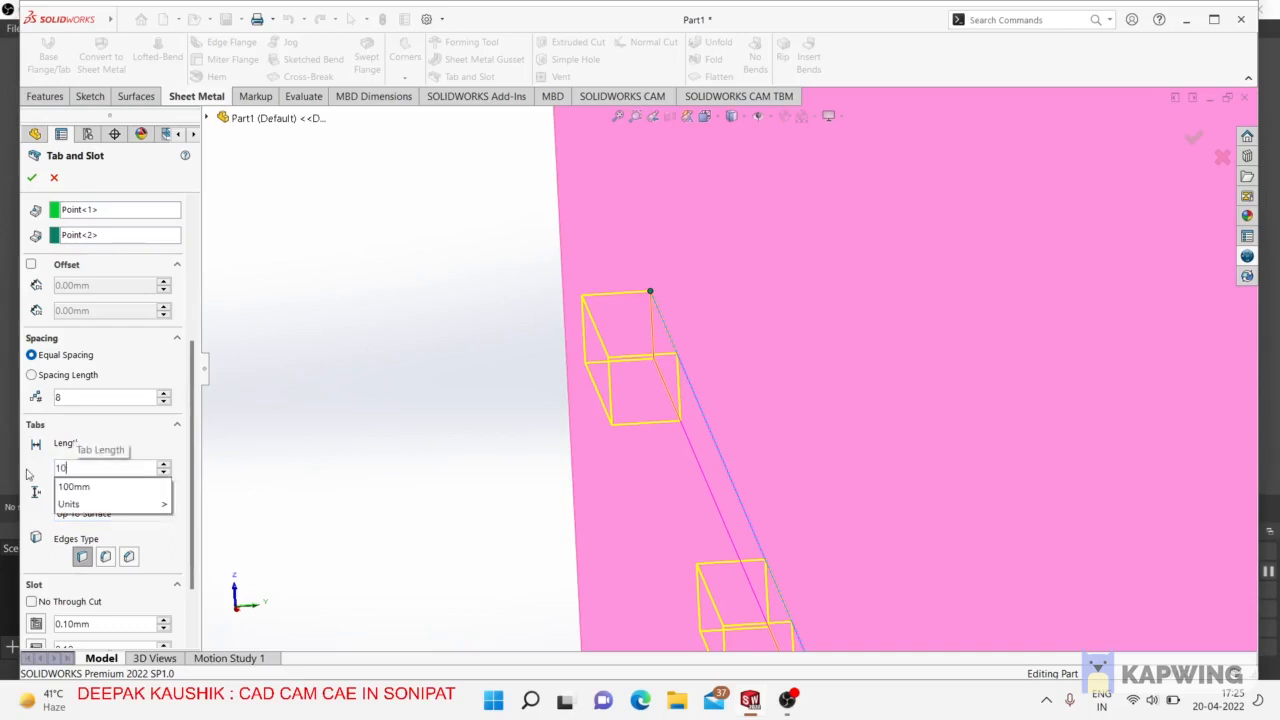
pyautogui.press('Return')
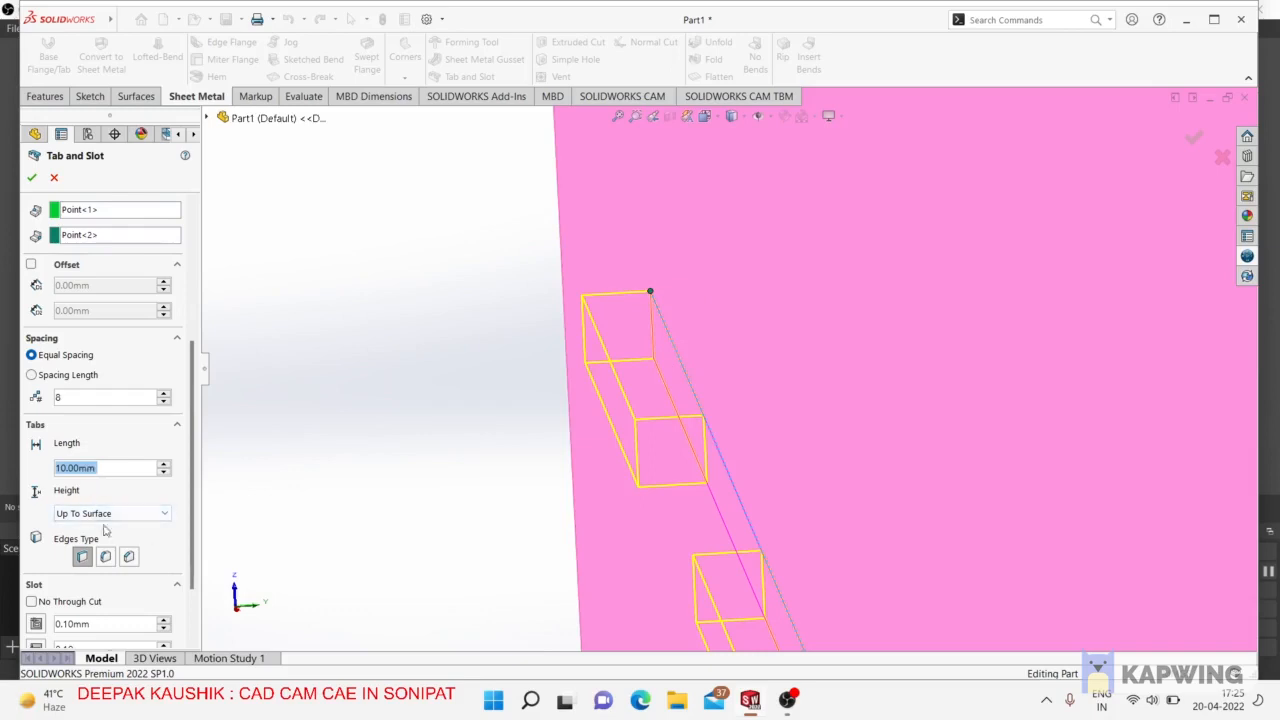
# Change the tab height type to Blind and set the height to 2 mm.
pyautogui.click(140, 514)
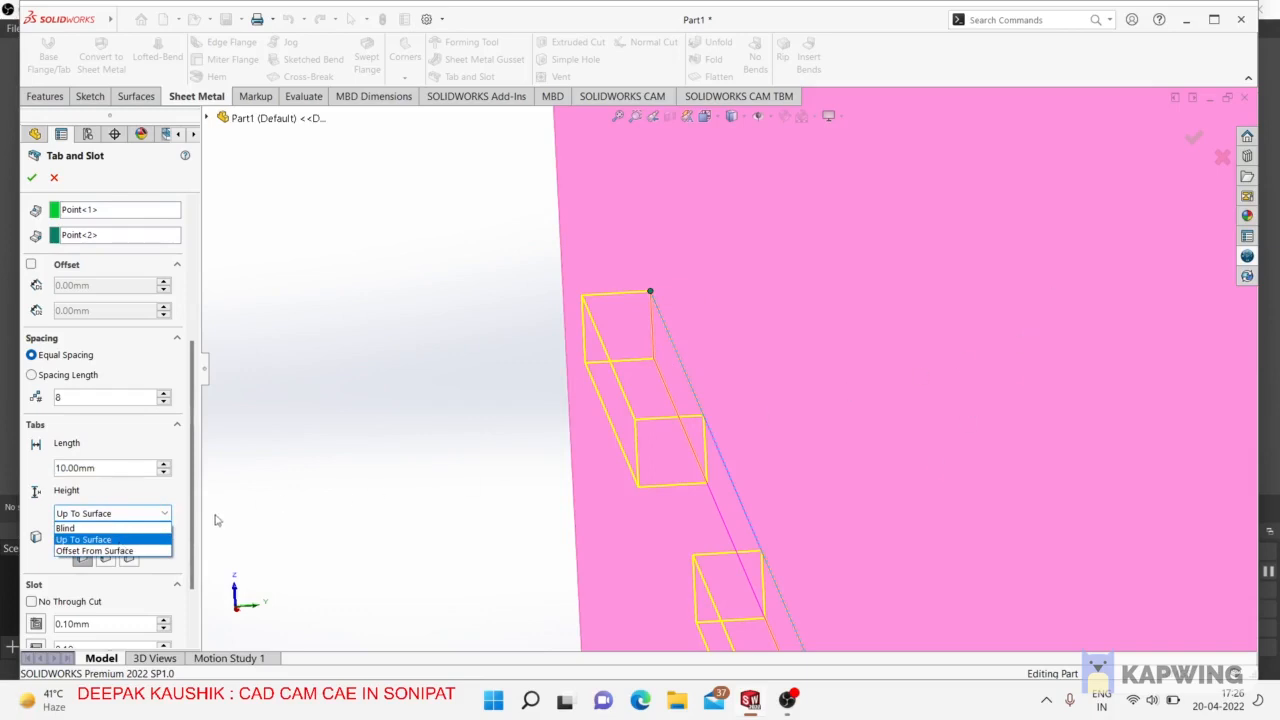
pyautogui.click(120, 528)
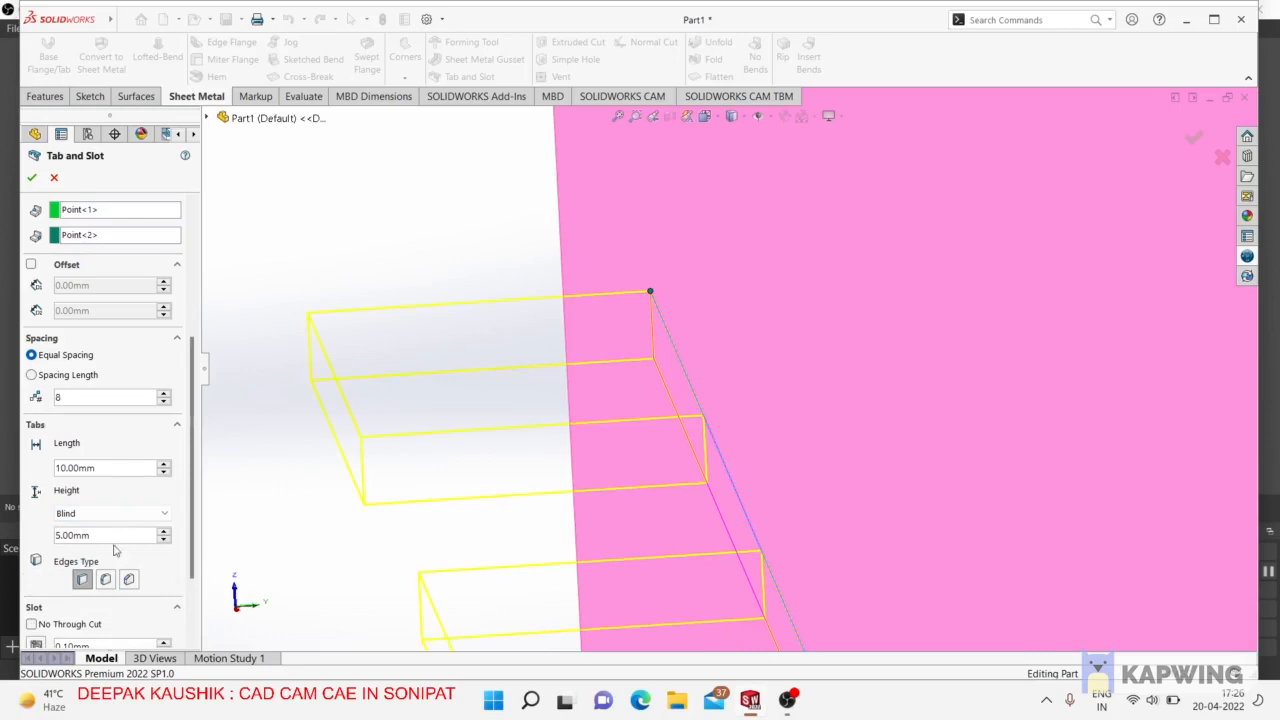
pyautogui.scroll(3, 612, 448)
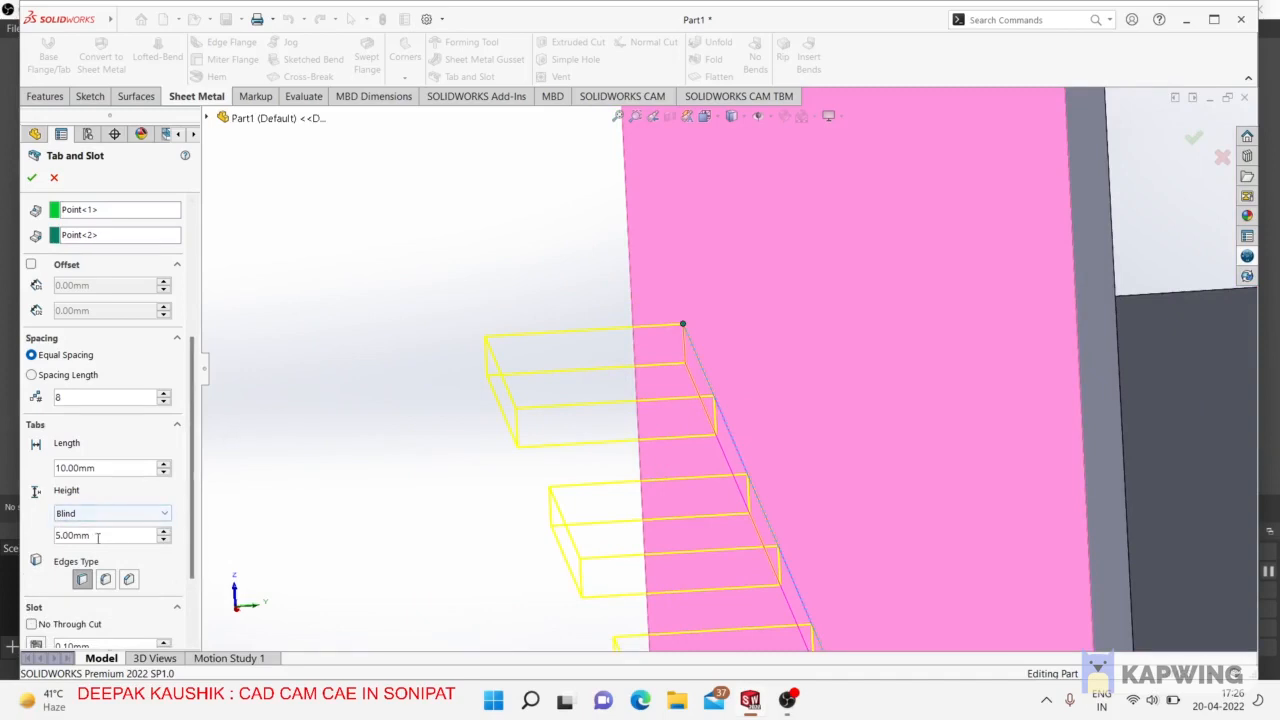
pyautogui.moveTo(91, 535); pyautogui.dragTo(42, 526)
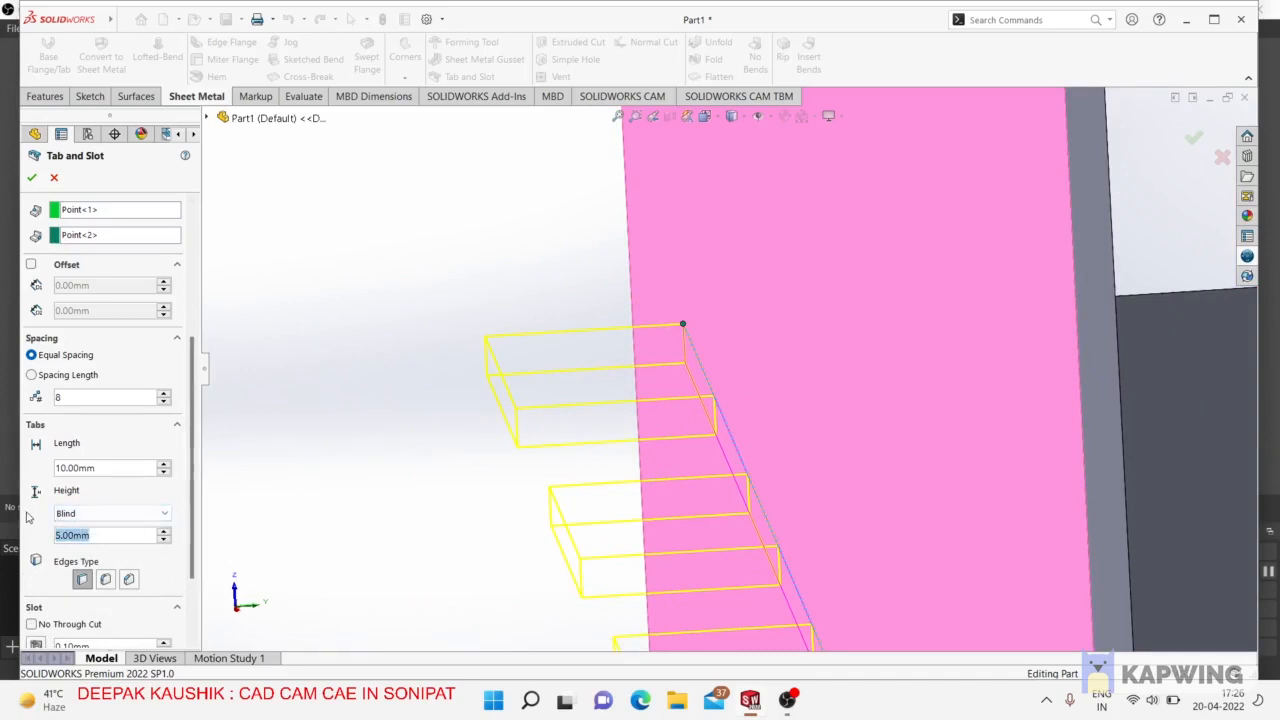
pyautogui.write('2')
pyautogui.press('Return')
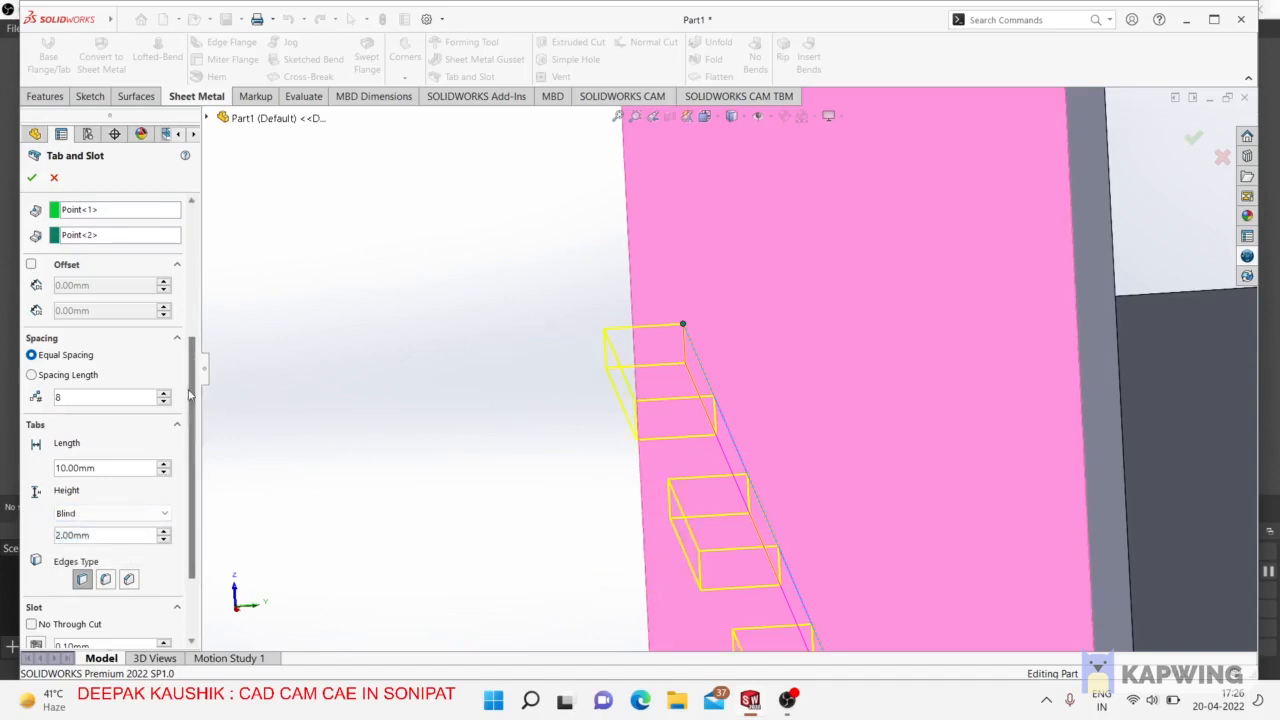
# Compare the fillet and chamfer edge types on the tabs and choose fillet.
pyautogui.scroll(-3, 175, 466)
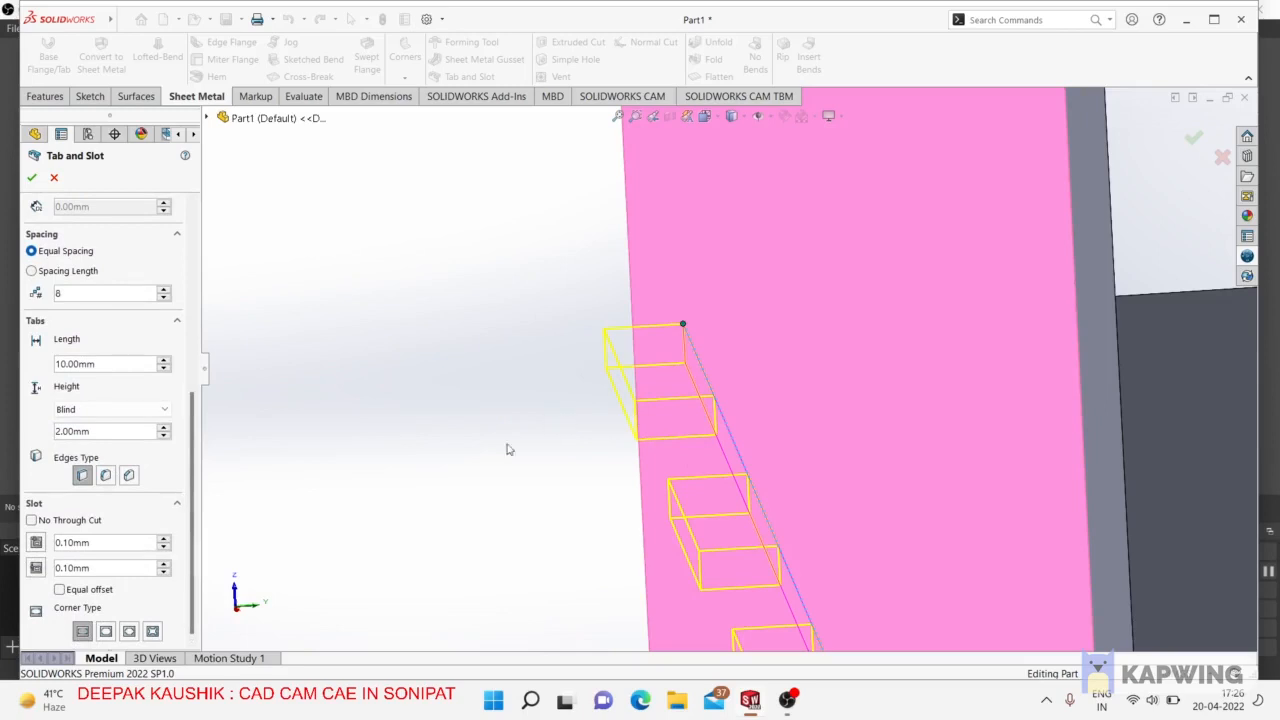
pyautogui.click(105, 475)
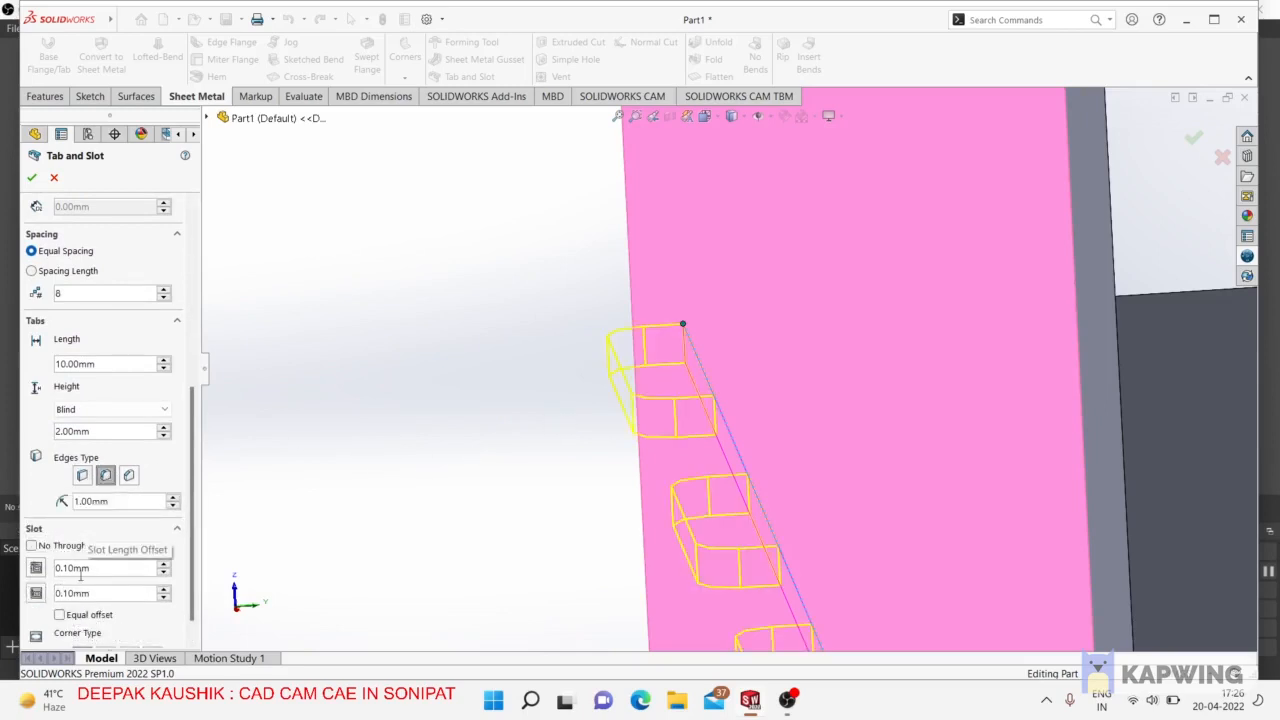
pyautogui.click(128, 477)
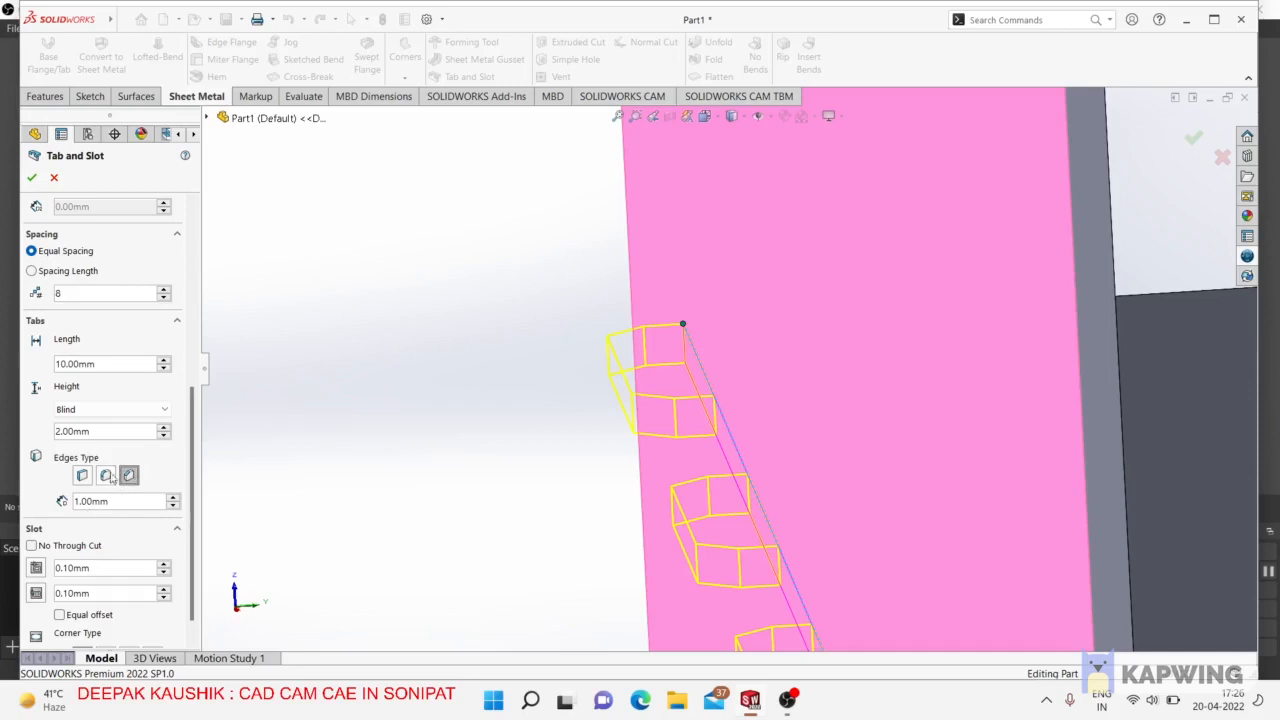
pyautogui.click(105, 476)
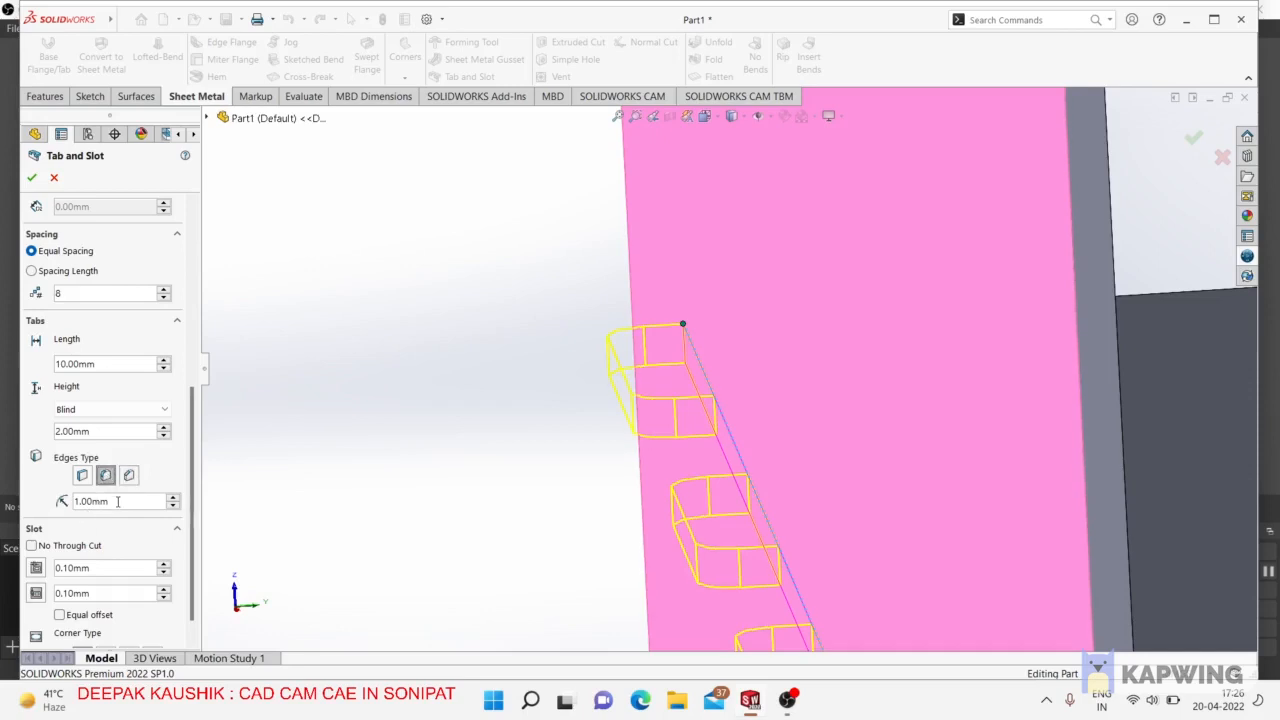
# Try a 3 mm fillet radius on the tab edges and return it to 1 mm.
pyautogui.doubleClick(117, 501)
pyautogui.write('3')
pyautogui.press('Return')
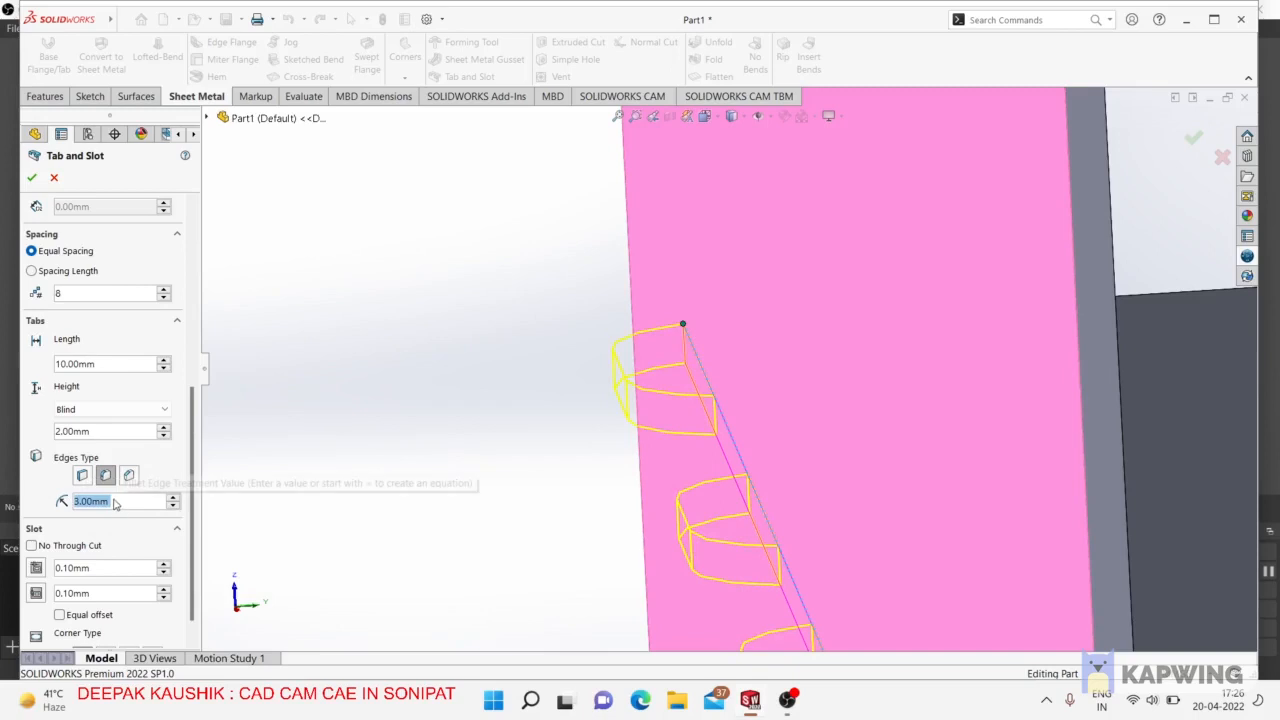
pyautogui.write('1')
pyautogui.press('Return')
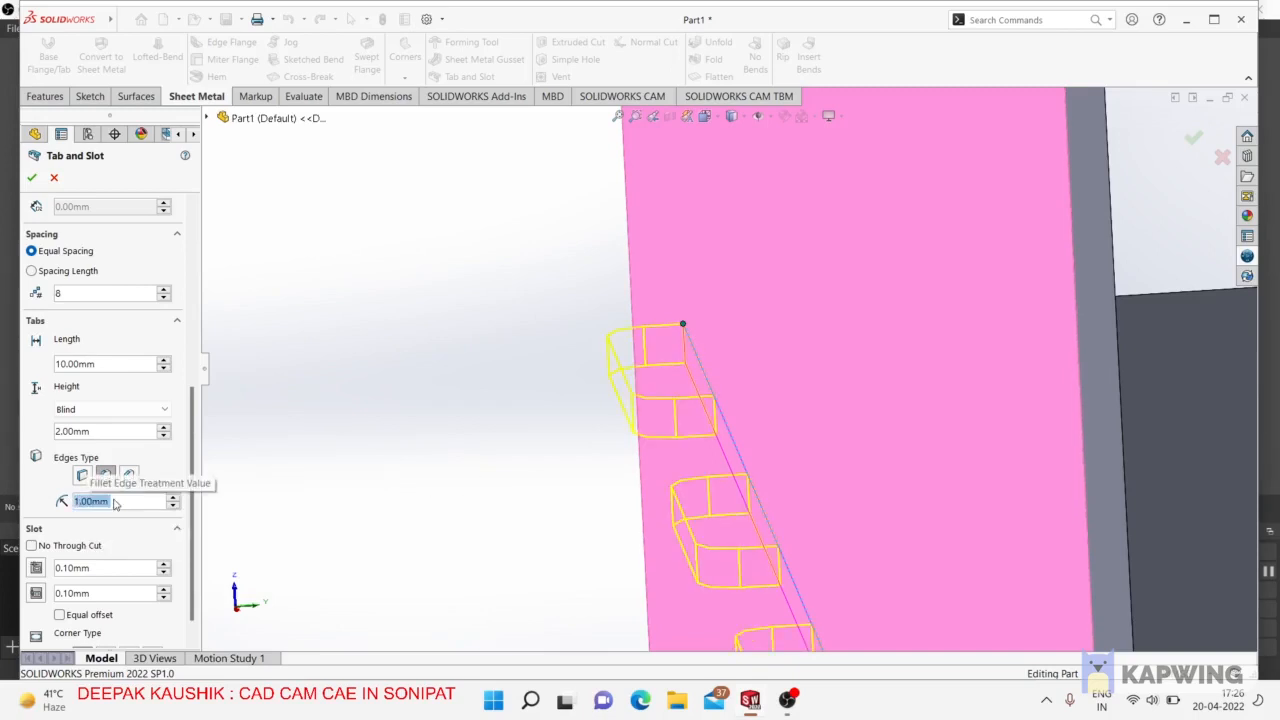
# Create the Tab and Slot feature with the chosen settings and inspect the joint between the plates.
pyautogui.scroll(3, 402, 501)
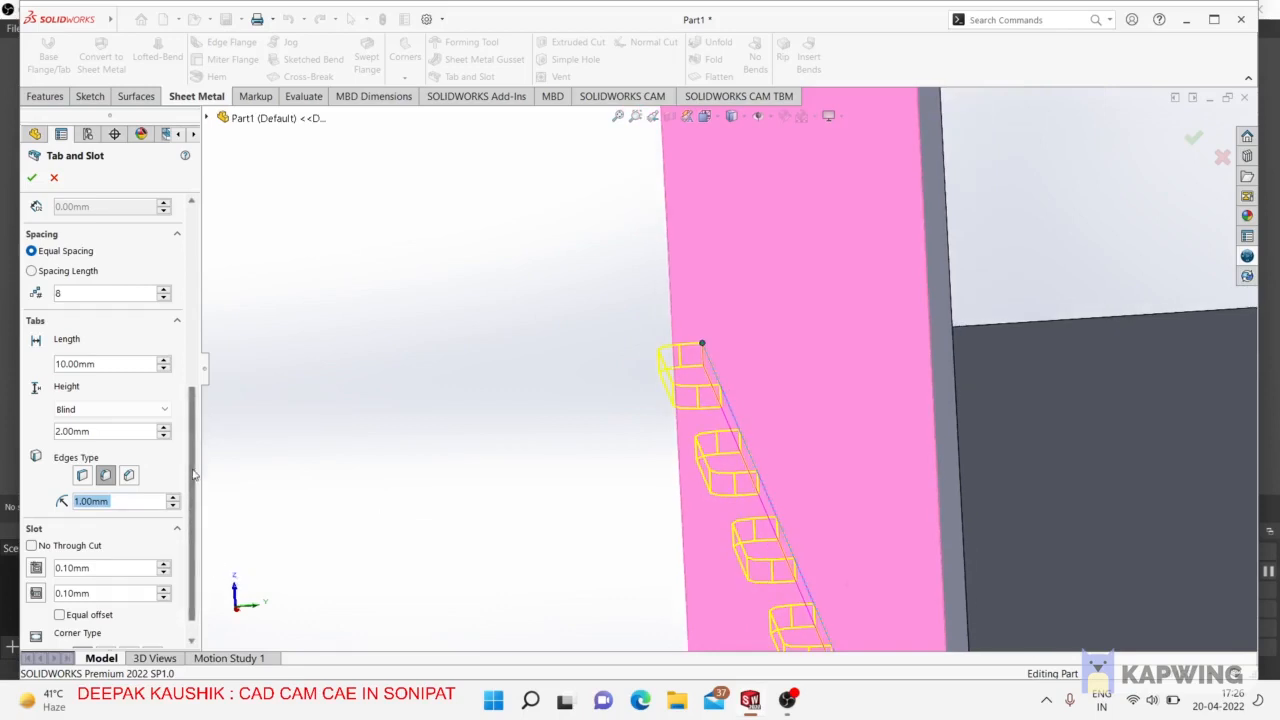
pyautogui.scroll(-1, 198, 509)
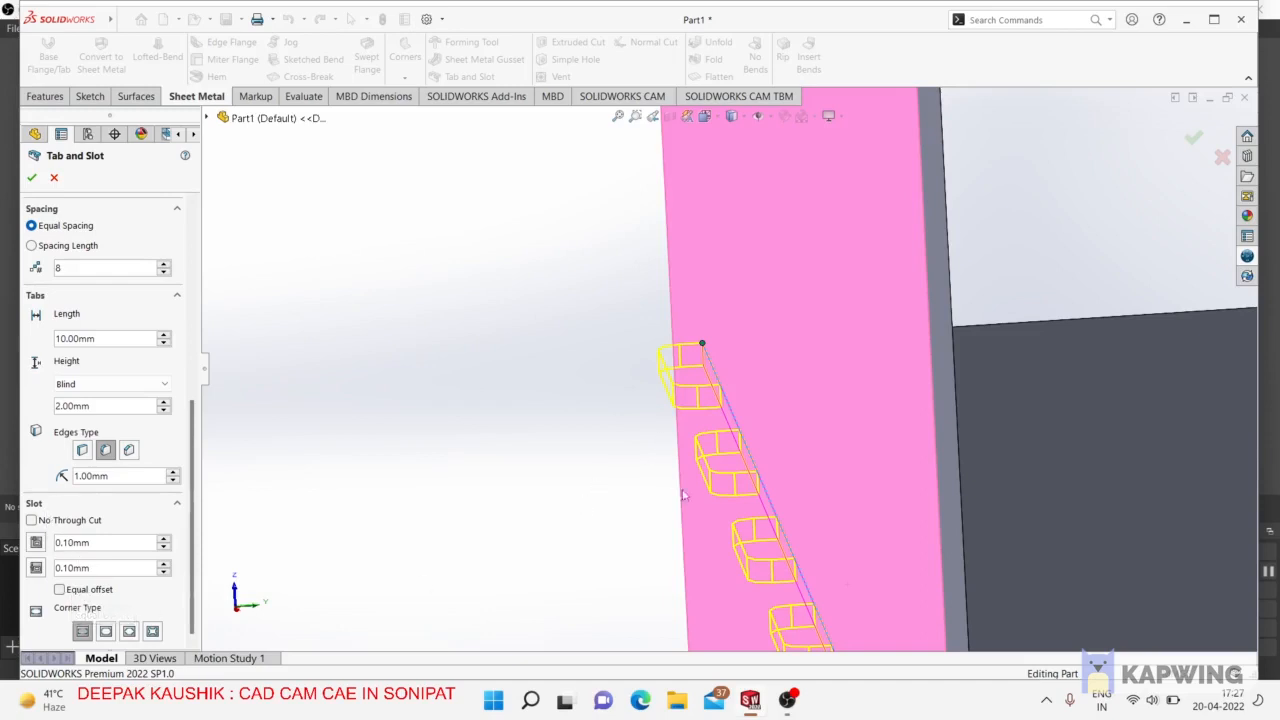
pyautogui.scroll(-2, 662, 393)
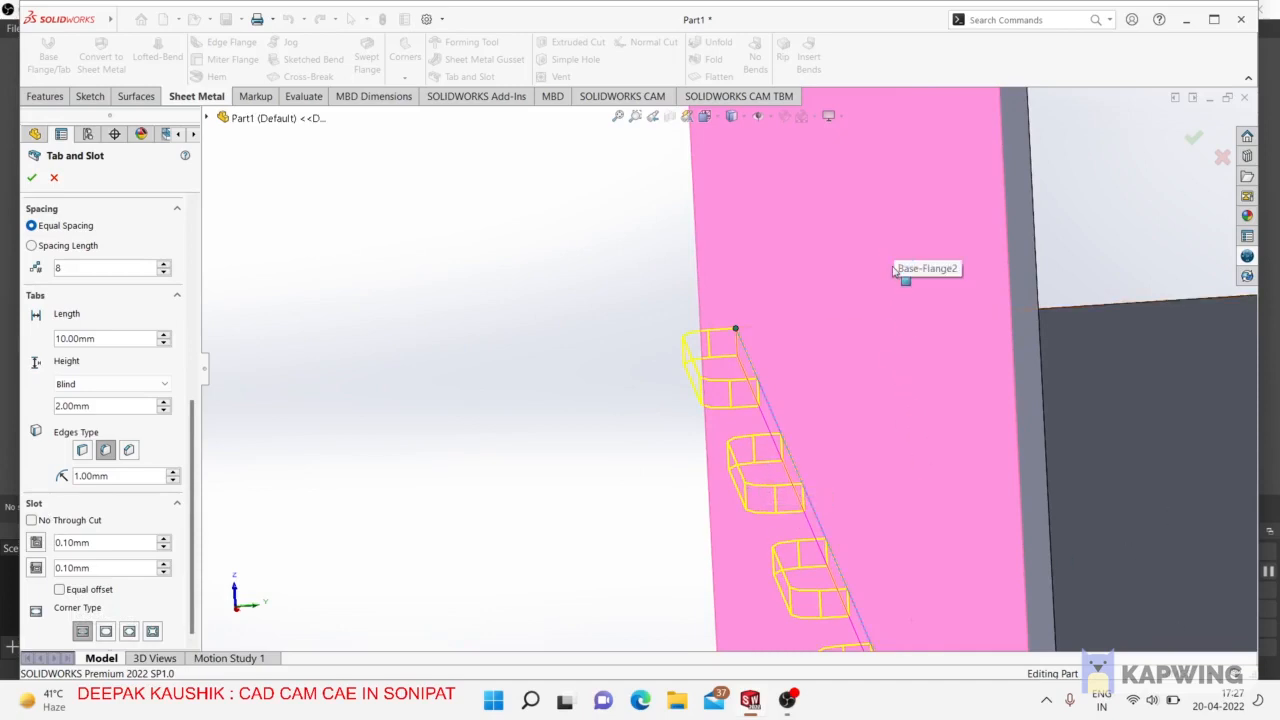
pyautogui.click(32, 178)
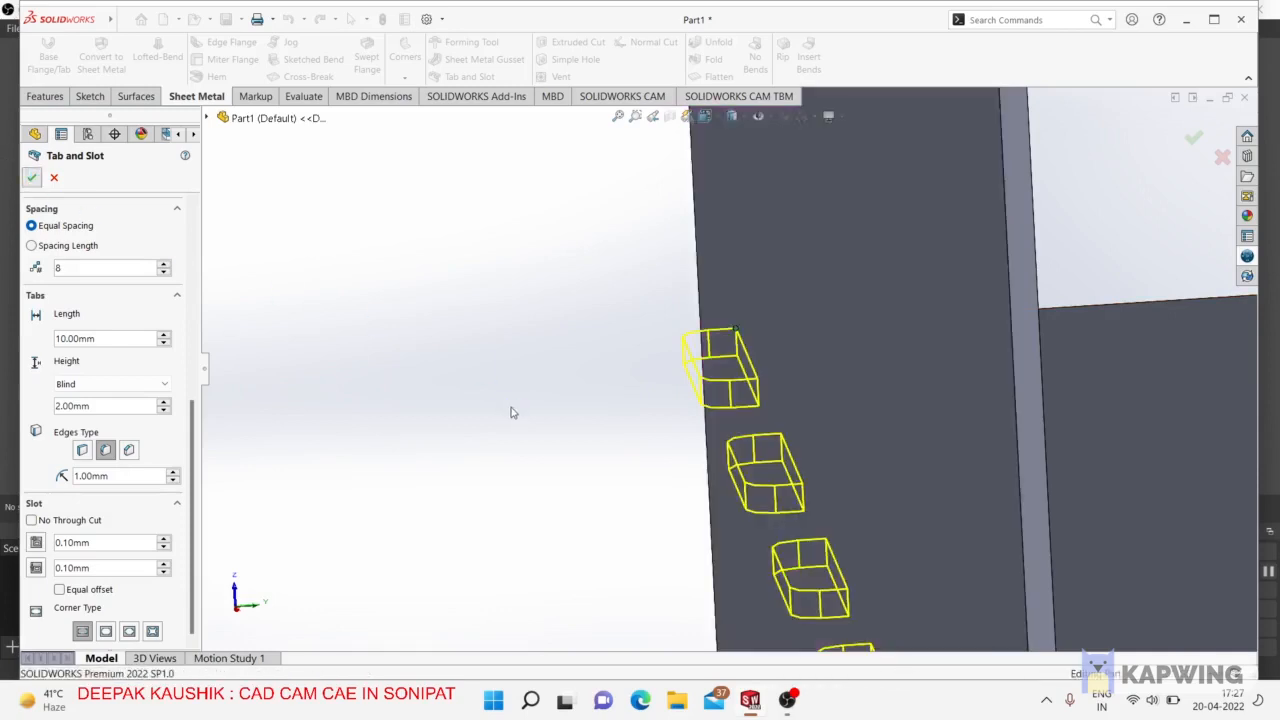
pyautogui.moveTo(511, 412); pyautogui.dragTo(503, 443, button='middle')
pyautogui.scroll(3, 505, 443)
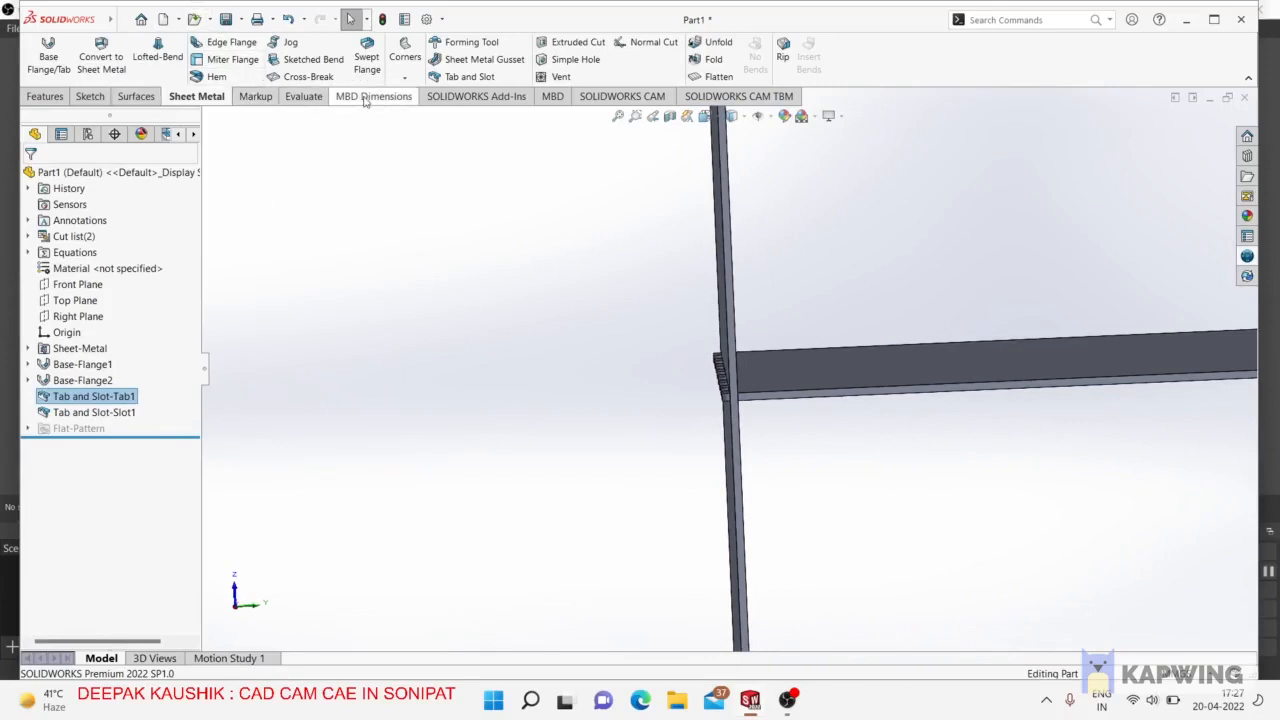
# Add the Direct Editing tool set to the CommandManager and display its commands.
pyautogui.rightClick(311, 101)
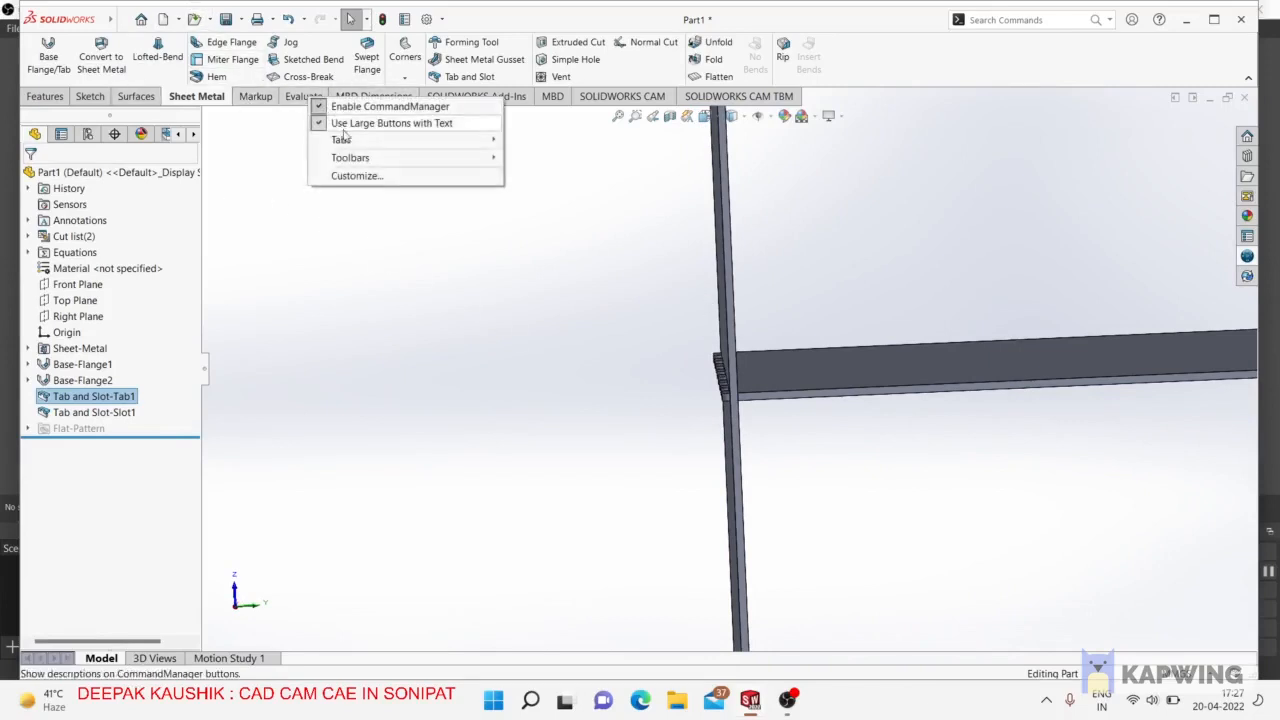
pyautogui.moveTo(365, 140)
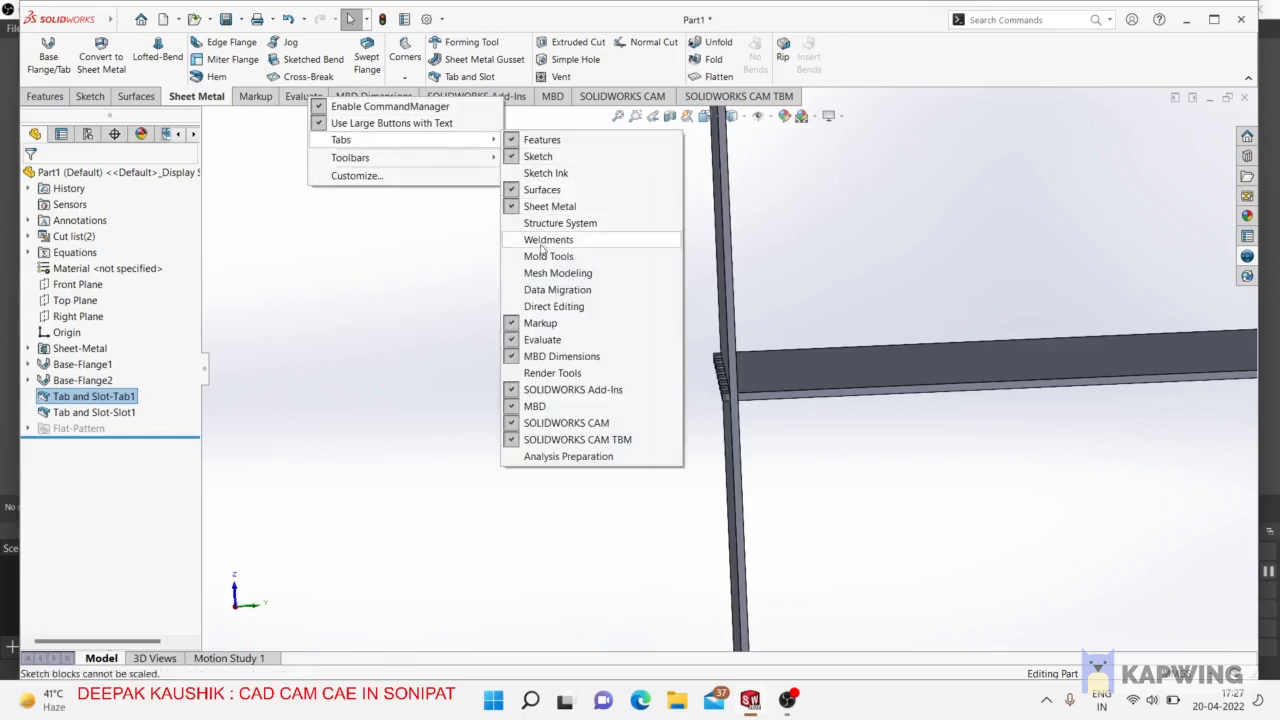
pyautogui.click(551, 306)
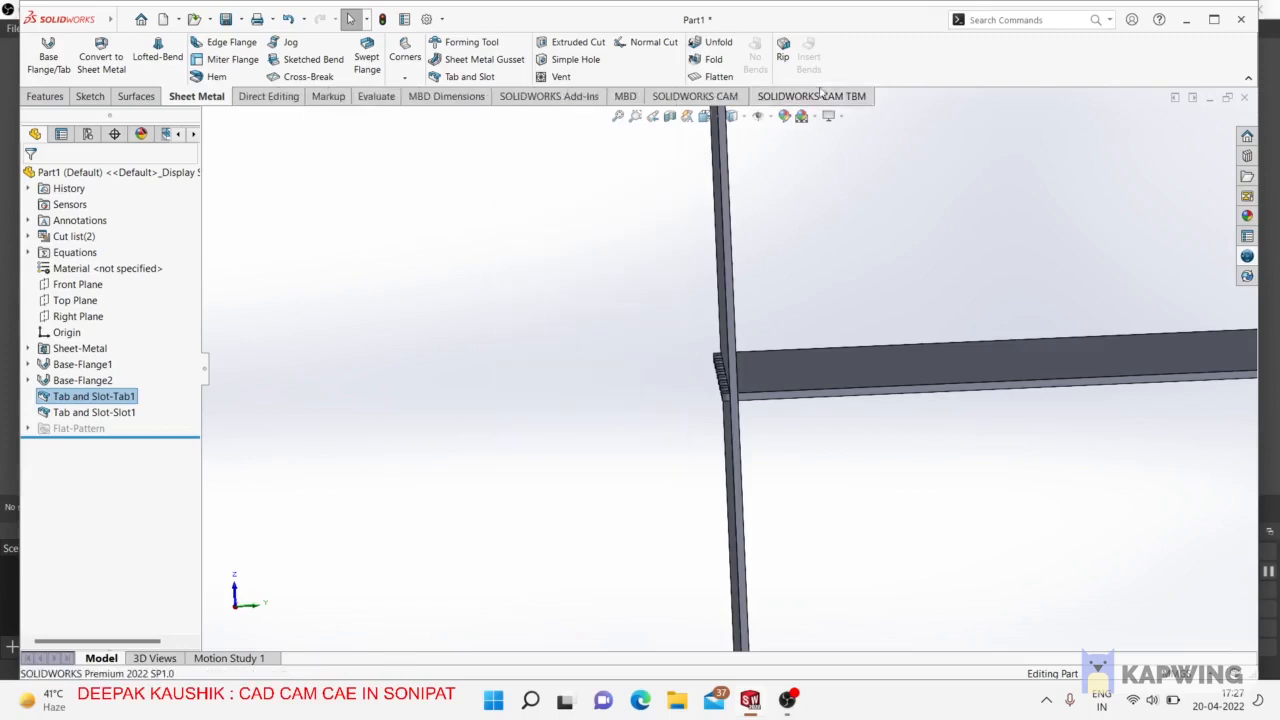
pyautogui.click(294, 100)
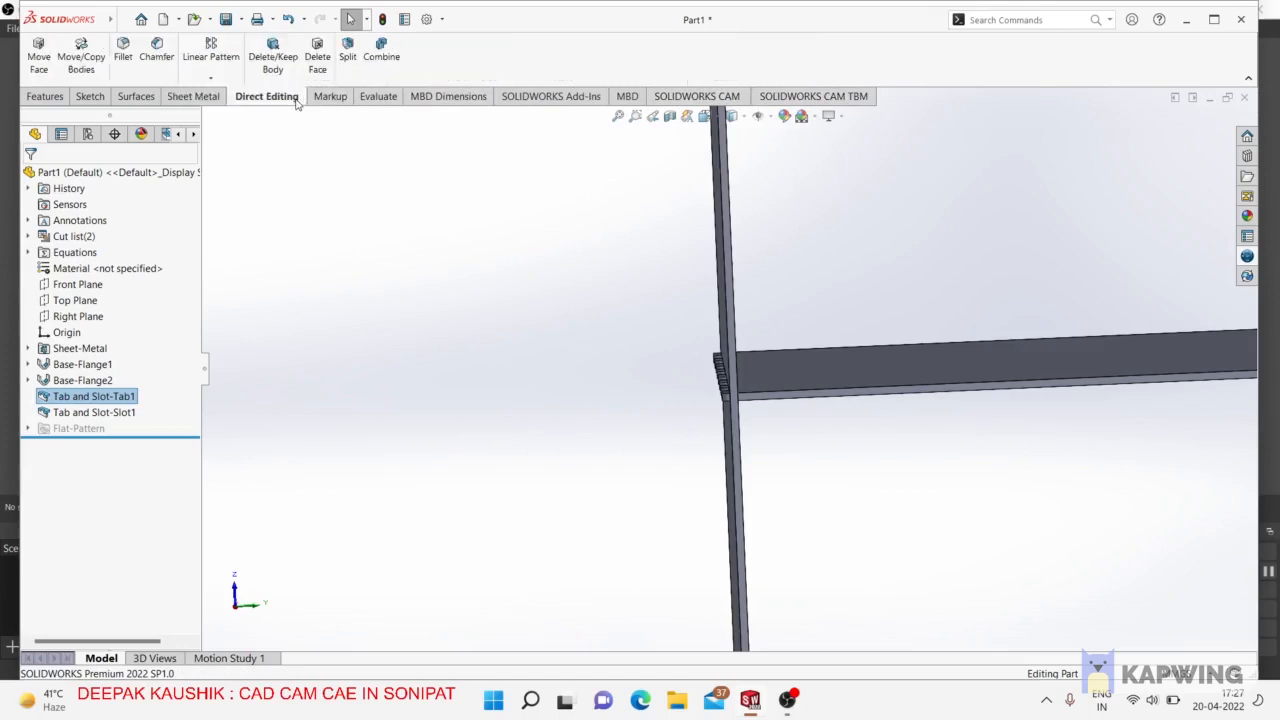
# Explore the Move Face and Move/Copy Body settings, choosing the slotted plate as the body and one of its edges for a mate.
pyautogui.click(38, 58)
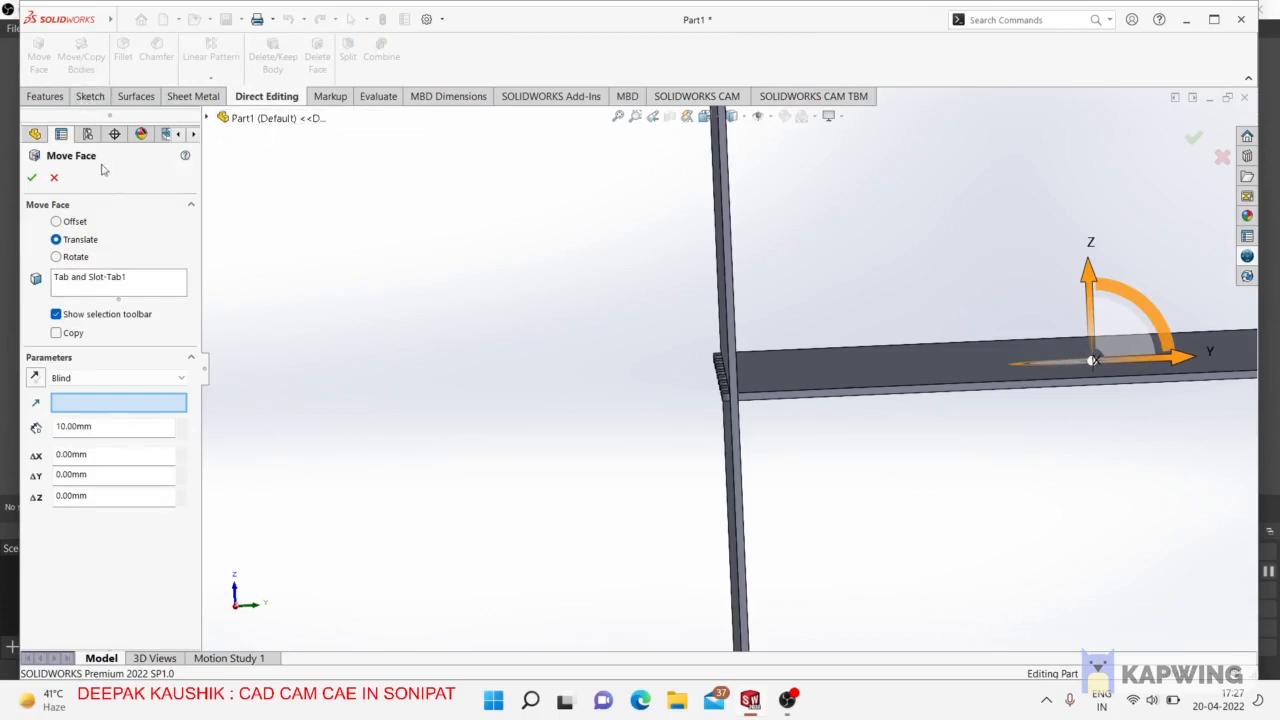
pyautogui.click(54, 177)
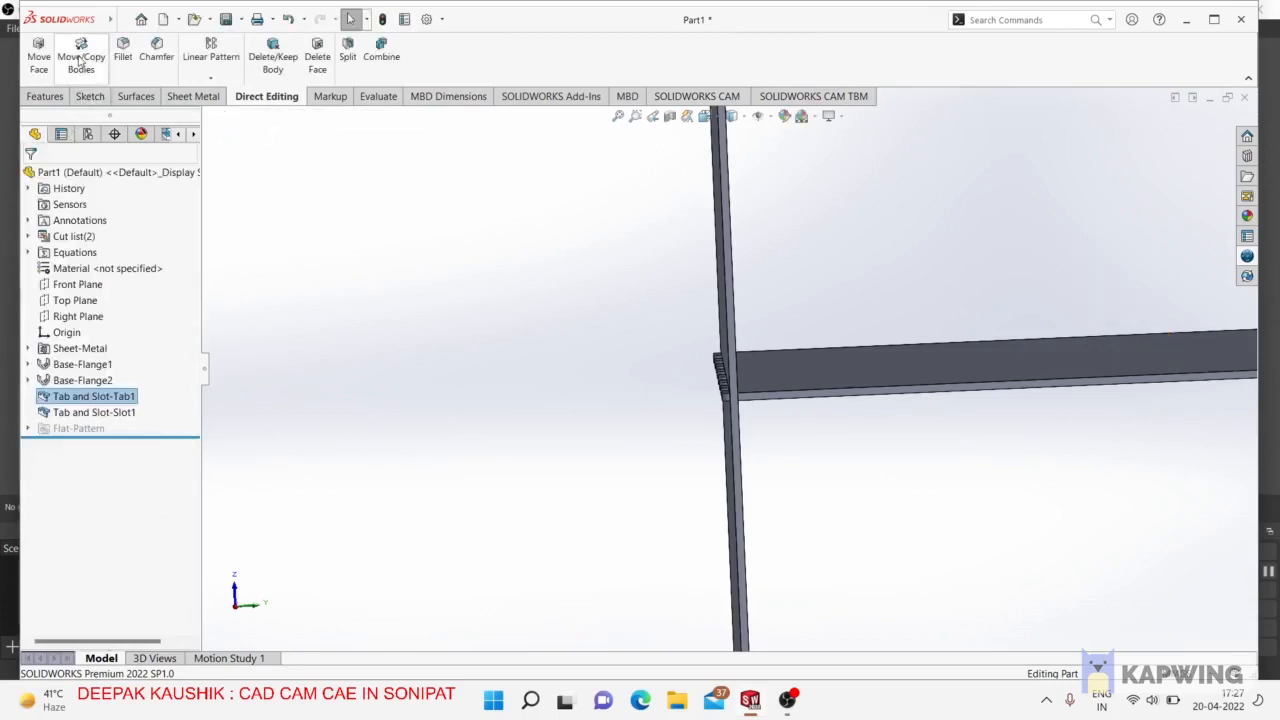
pyautogui.click(80, 60)
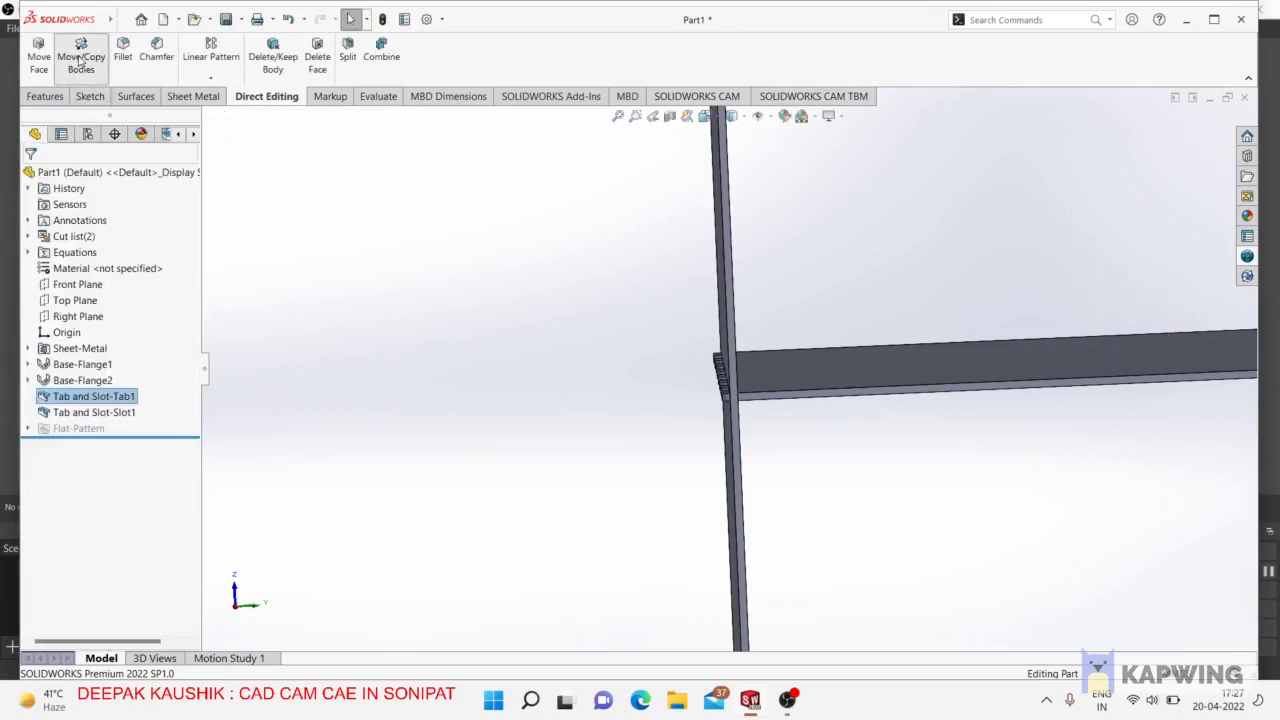
pyautogui.click(731, 270)
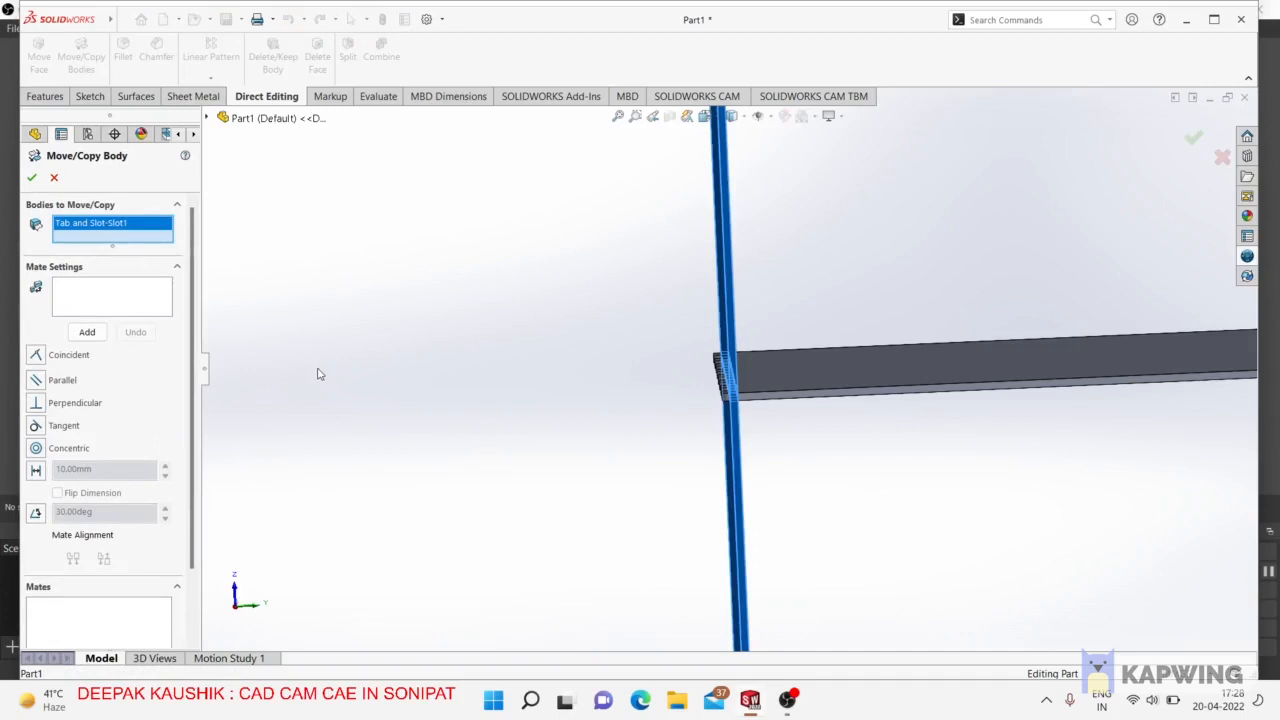
pyautogui.click(86, 300)
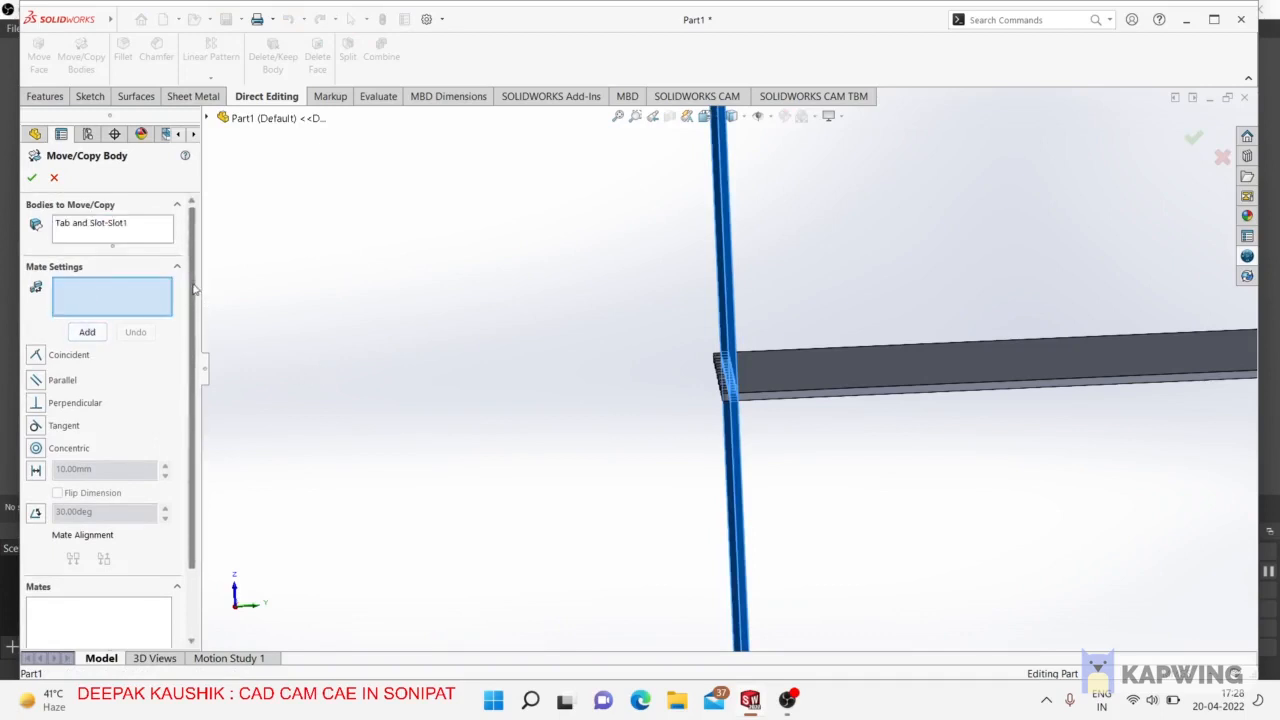
pyautogui.scroll(-2, 150, 360)
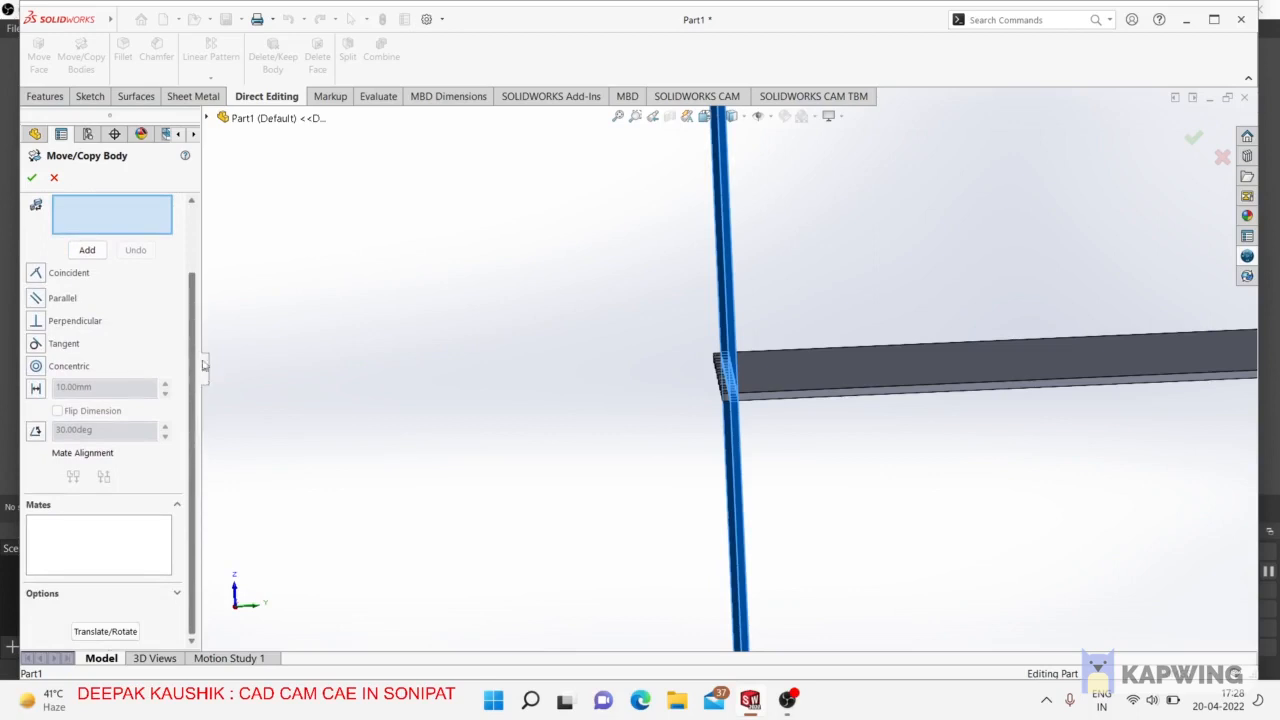
pyautogui.scroll(2, 188, 261)
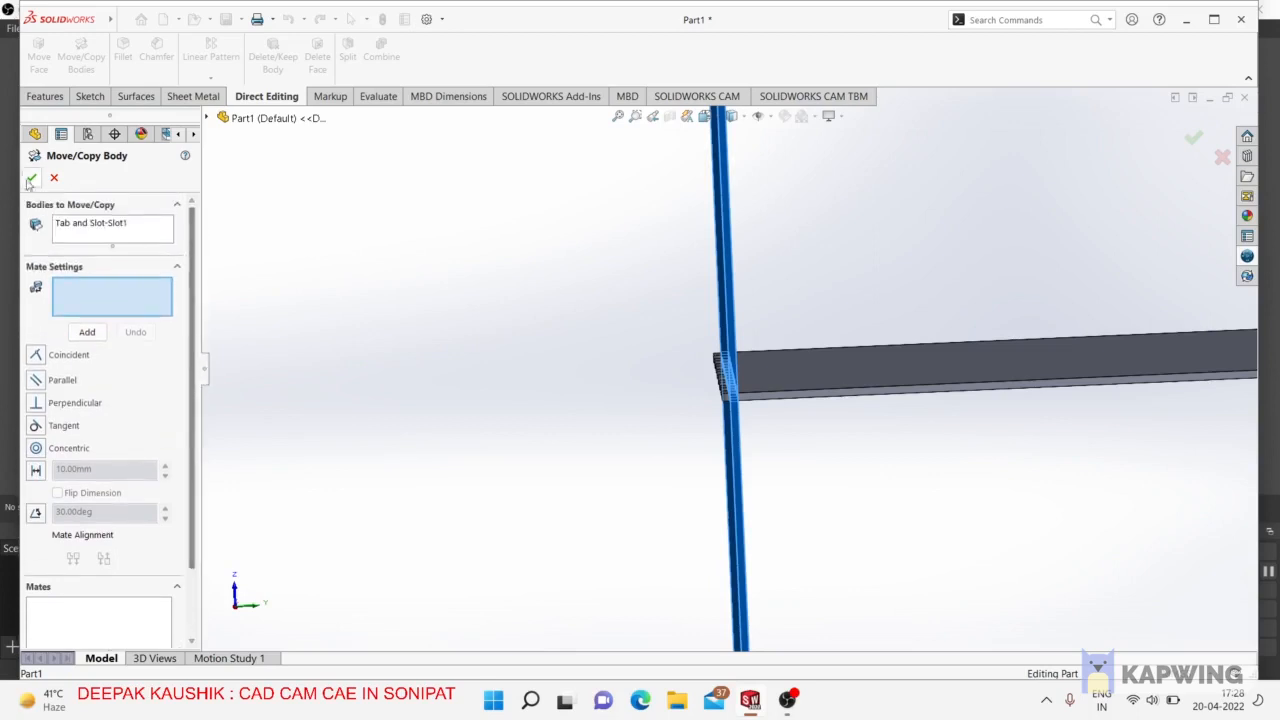
pyautogui.click(732, 320)
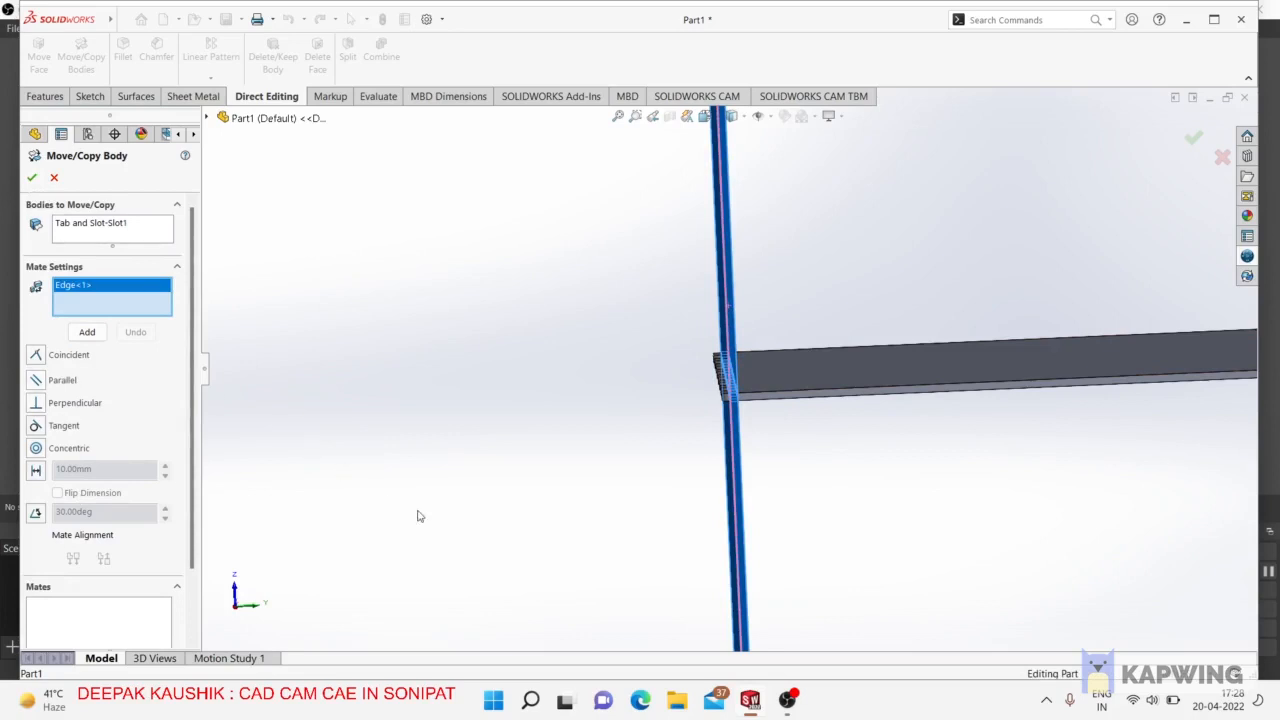
pyautogui.moveTo(419, 516); pyautogui.dragTo(449, 527, button='middle')
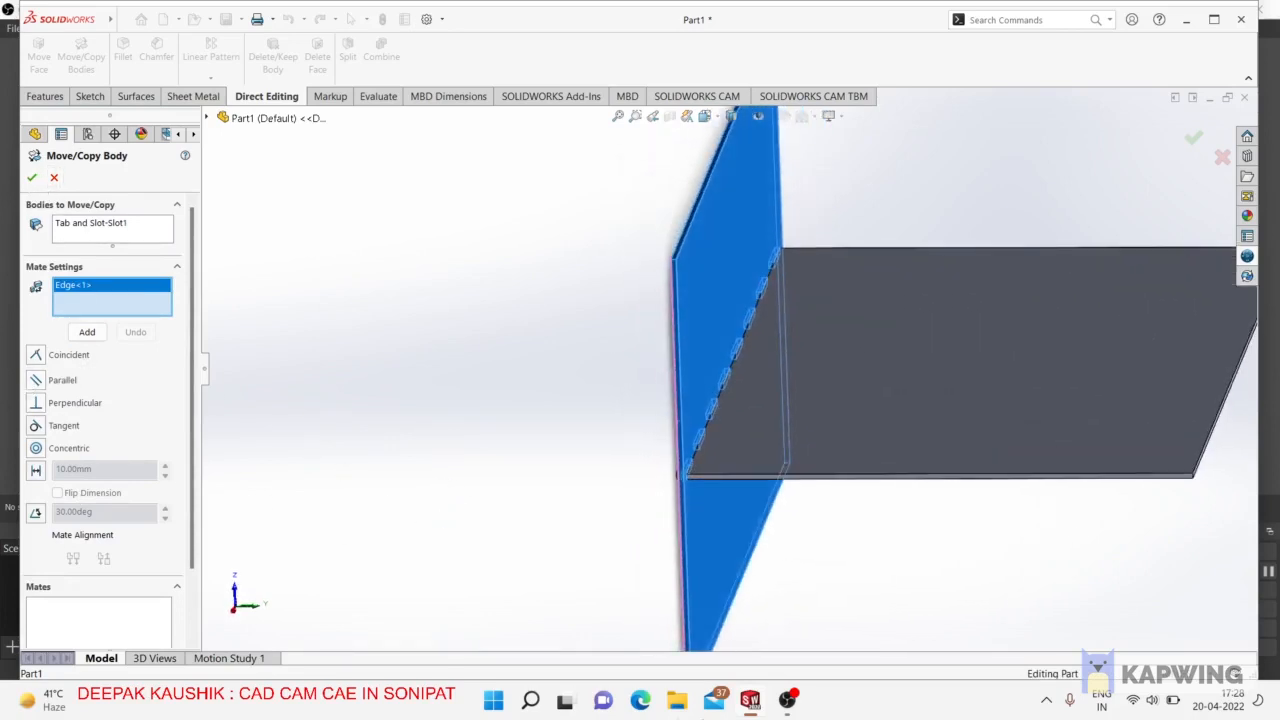
pyautogui.click(787, 700)
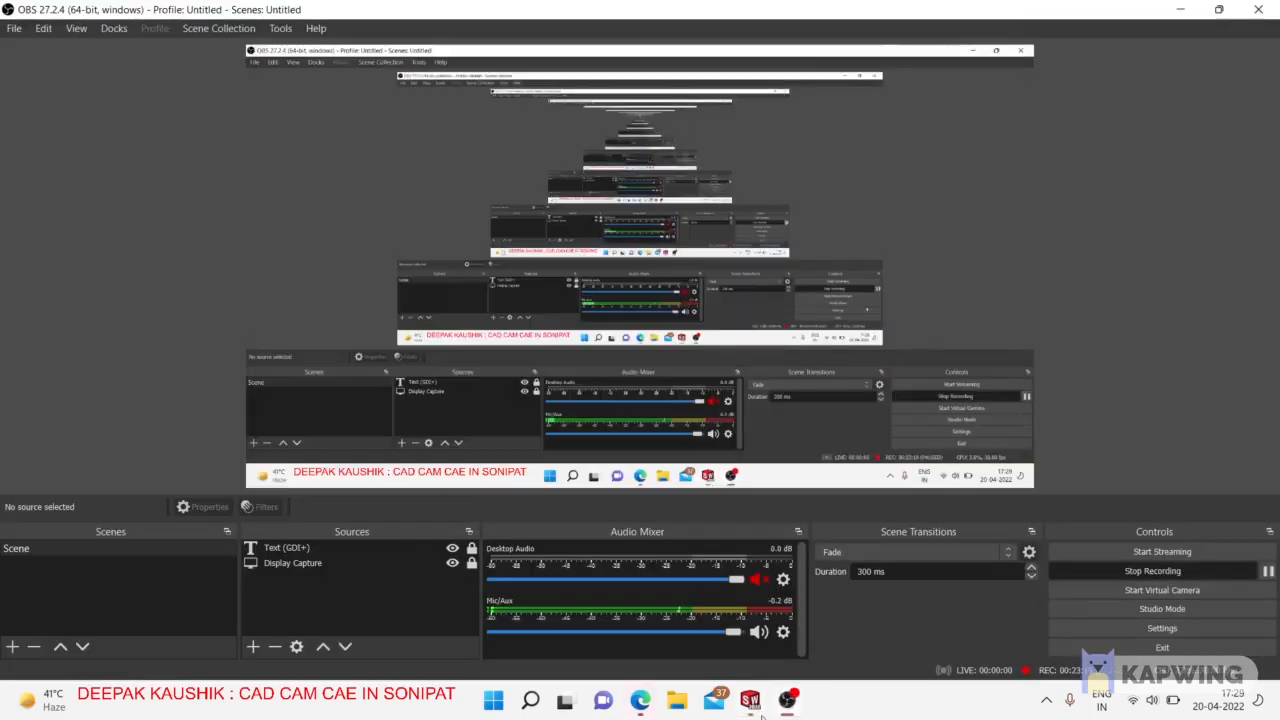
pyautogui.click(763, 692)
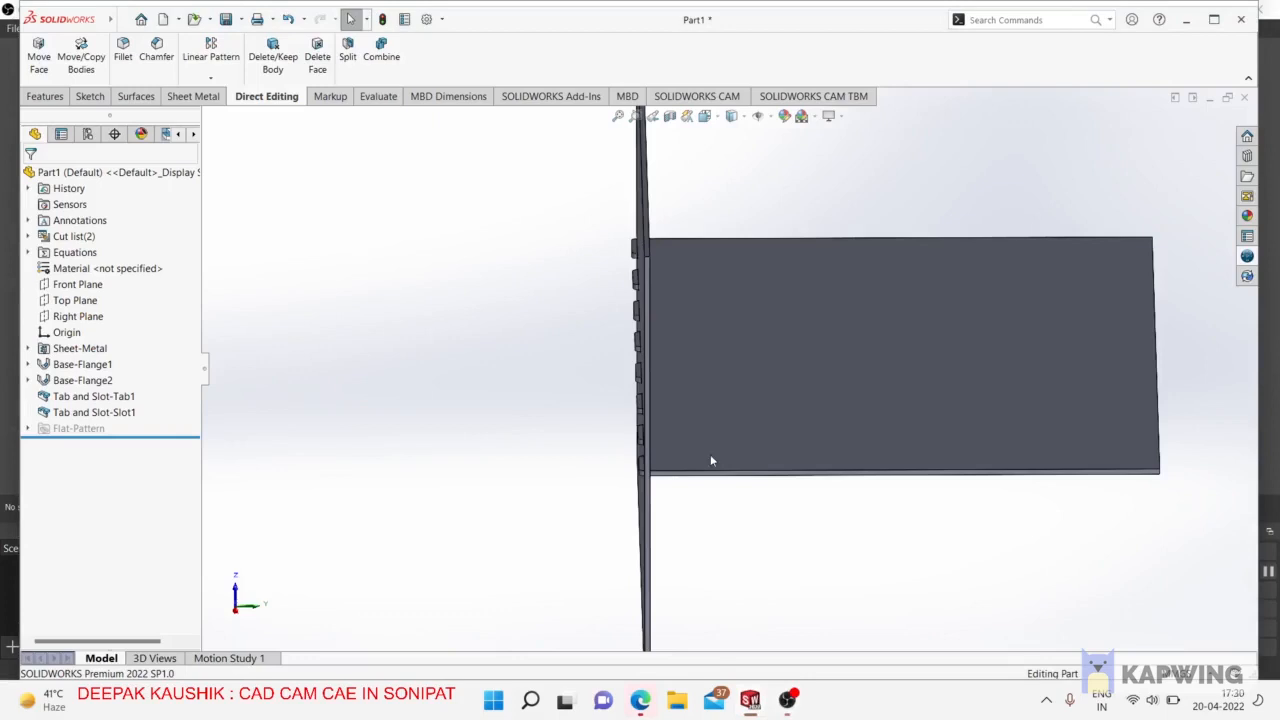
# Hide the horizontal tabbed plate and inspect the slots cut through the vertical plate up close.
pyautogui.click(813, 371)
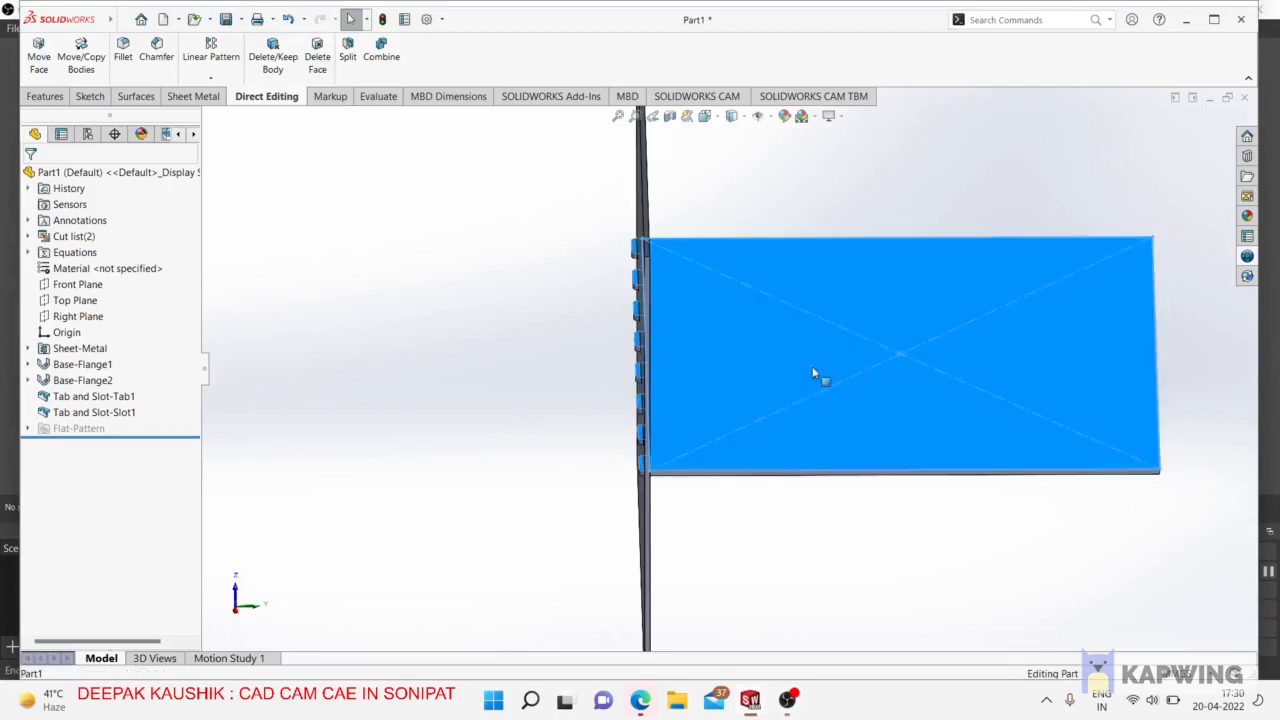
pyautogui.rightClick(862, 316)
pyautogui.press('Escape')
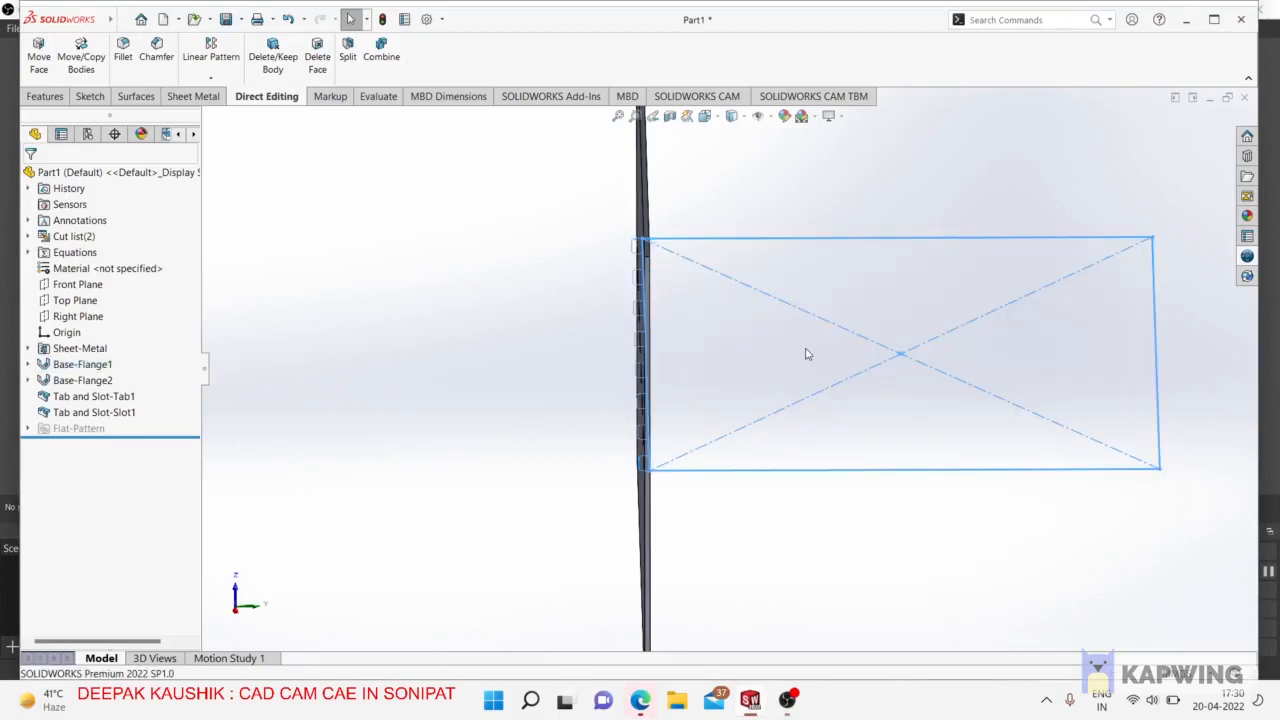
pyautogui.click(540, 331)
pyautogui.moveTo(745, 348)
pyautogui.mouseDown(button='middle')
pyautogui.moveTo(663, 330)
pyautogui.moveTo(657, 303)
pyautogui.moveTo(631, 286)
pyautogui.moveTo(606, 306)
pyautogui.moveTo(608, 383)
pyautogui.mouseUp(button='middle')
pyautogui.scroll(-6, 558, 357)
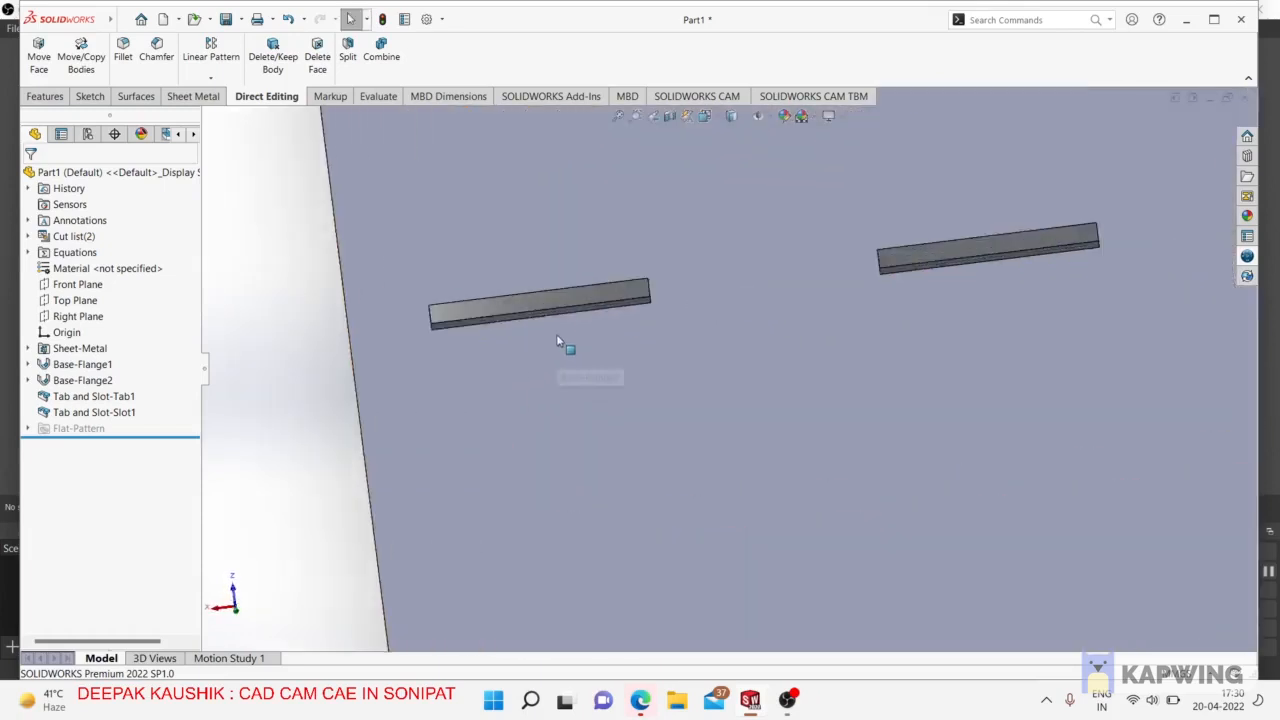
pyautogui.scroll(-5, 518, 291)
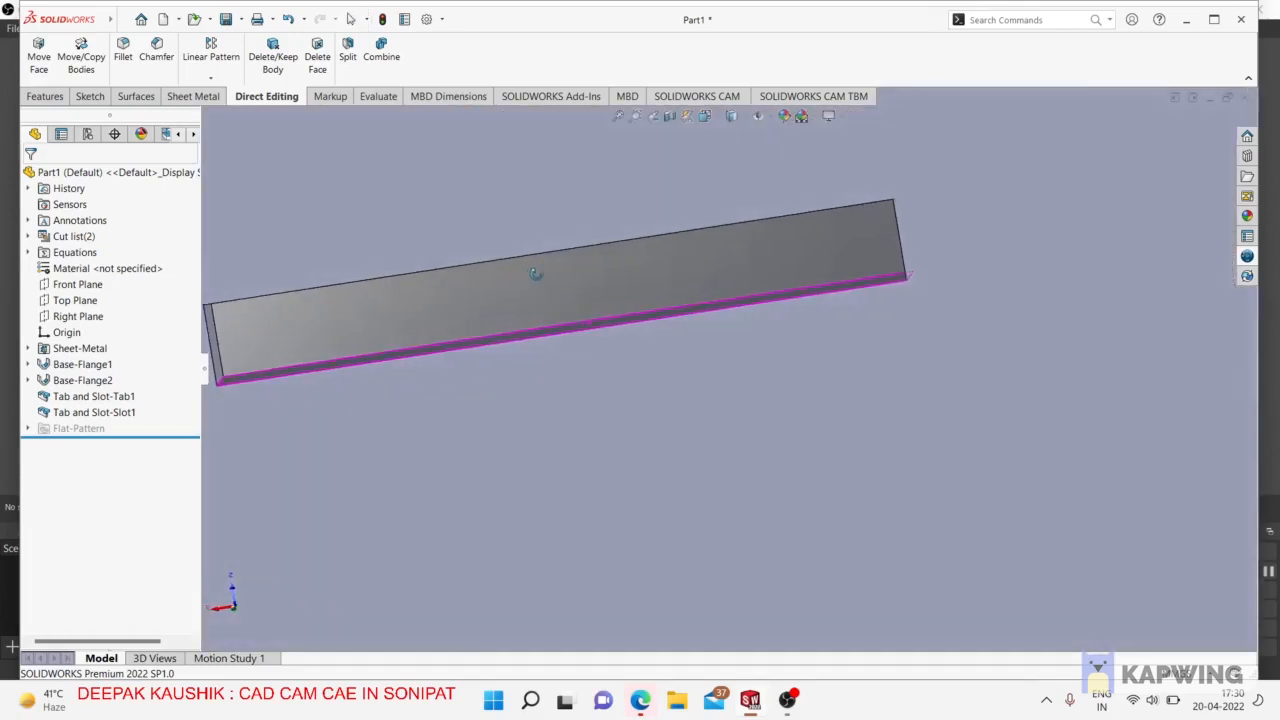
pyautogui.scroll(-6, 585, 335)
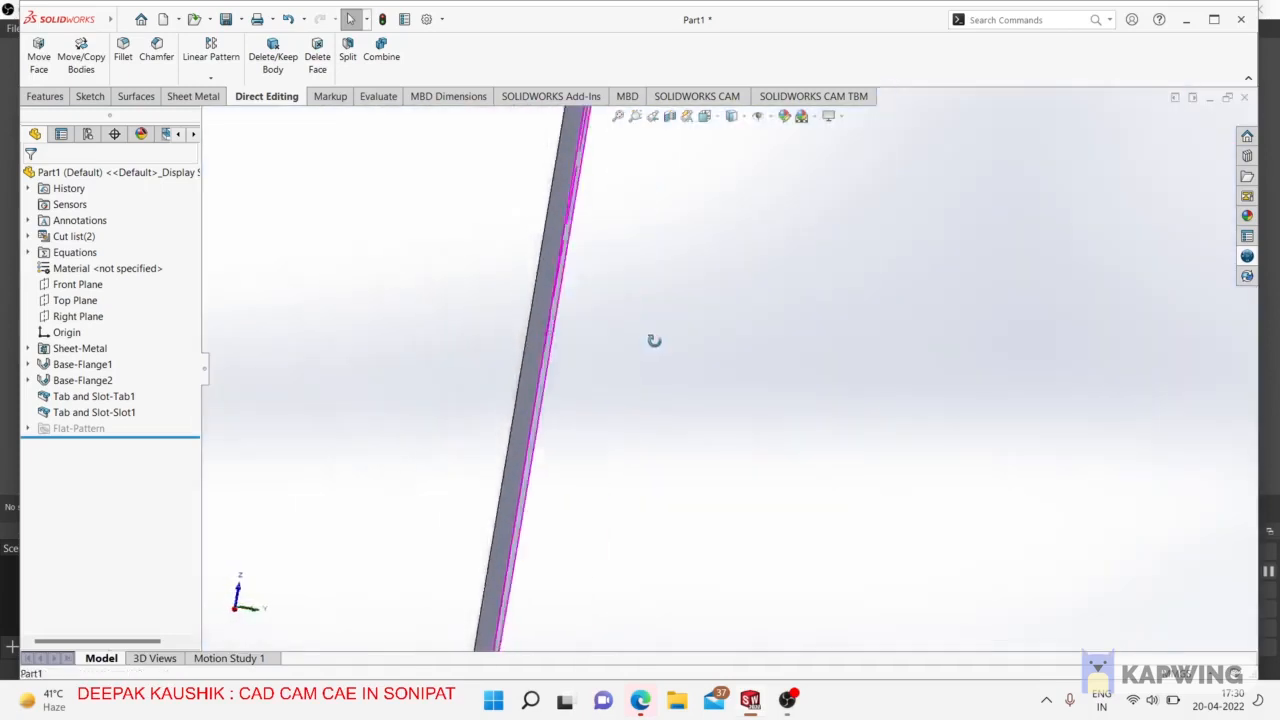
pyautogui.scroll(-5, 414, 337)
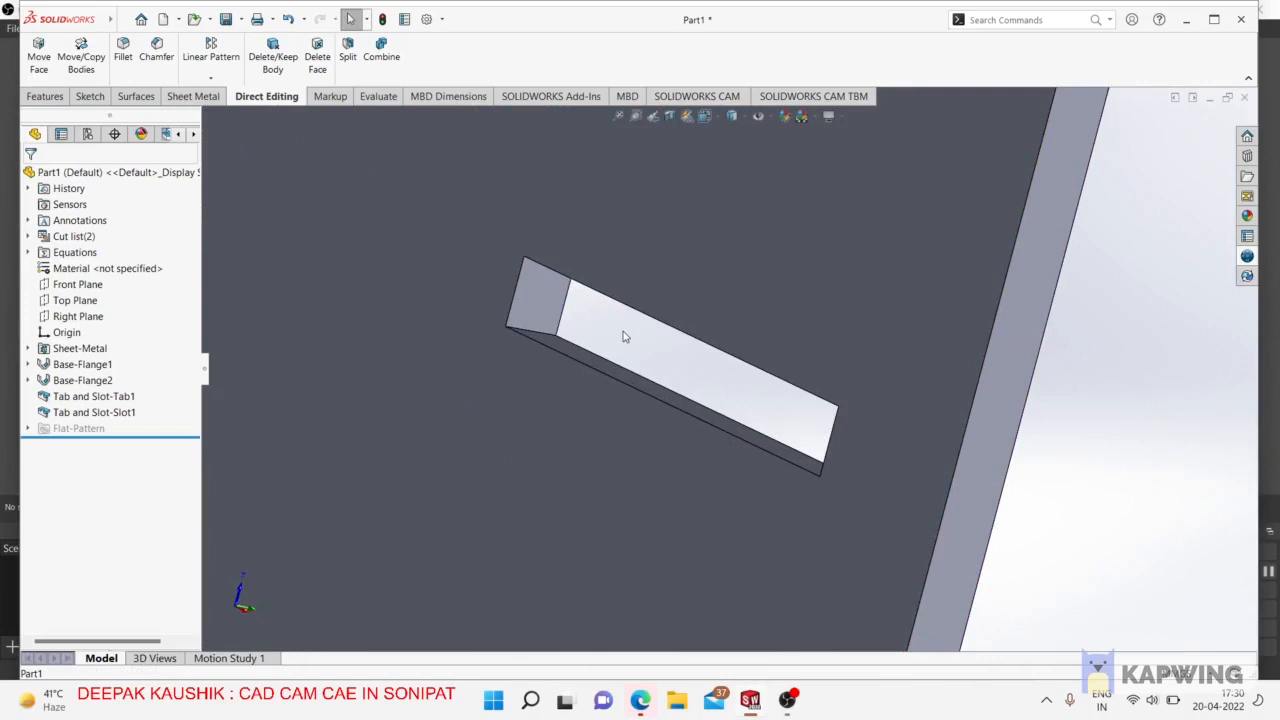
pyautogui.scroll(10, 633, 348)
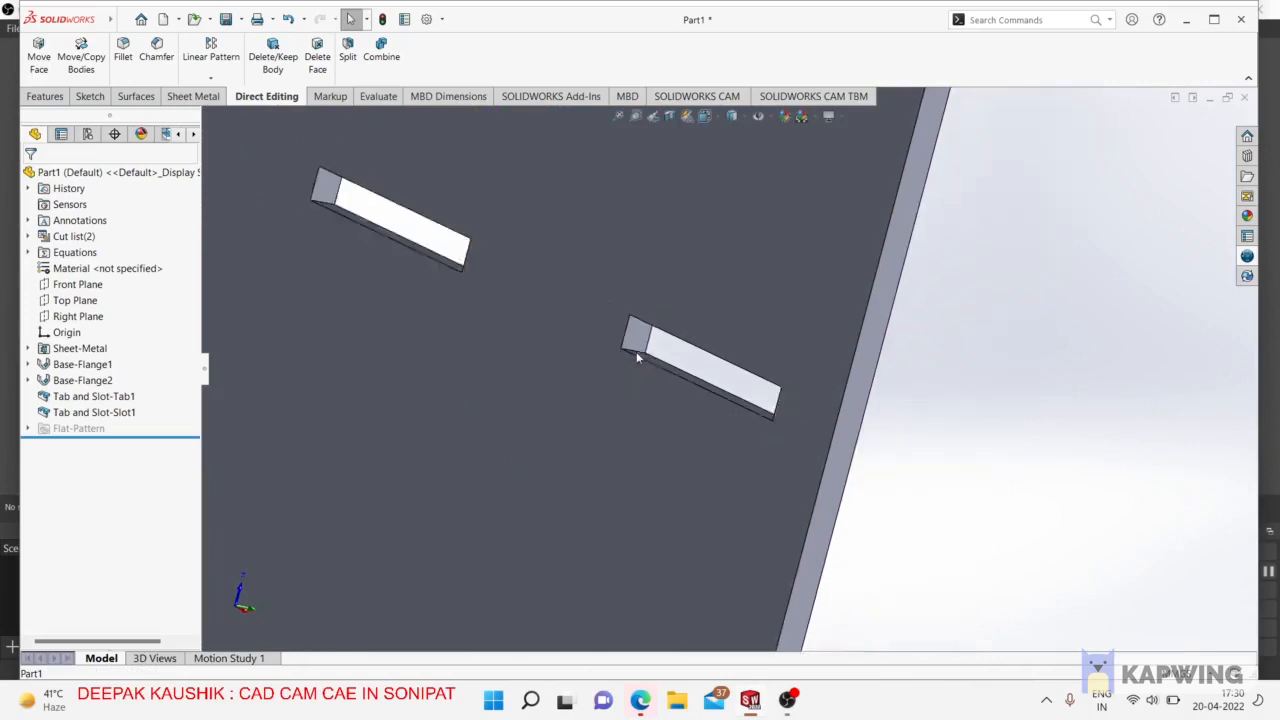
# Show the hidden horizontal plate again and view the joint from the side.
pyautogui.rightClick(77, 401)
pyautogui.press('Escape')
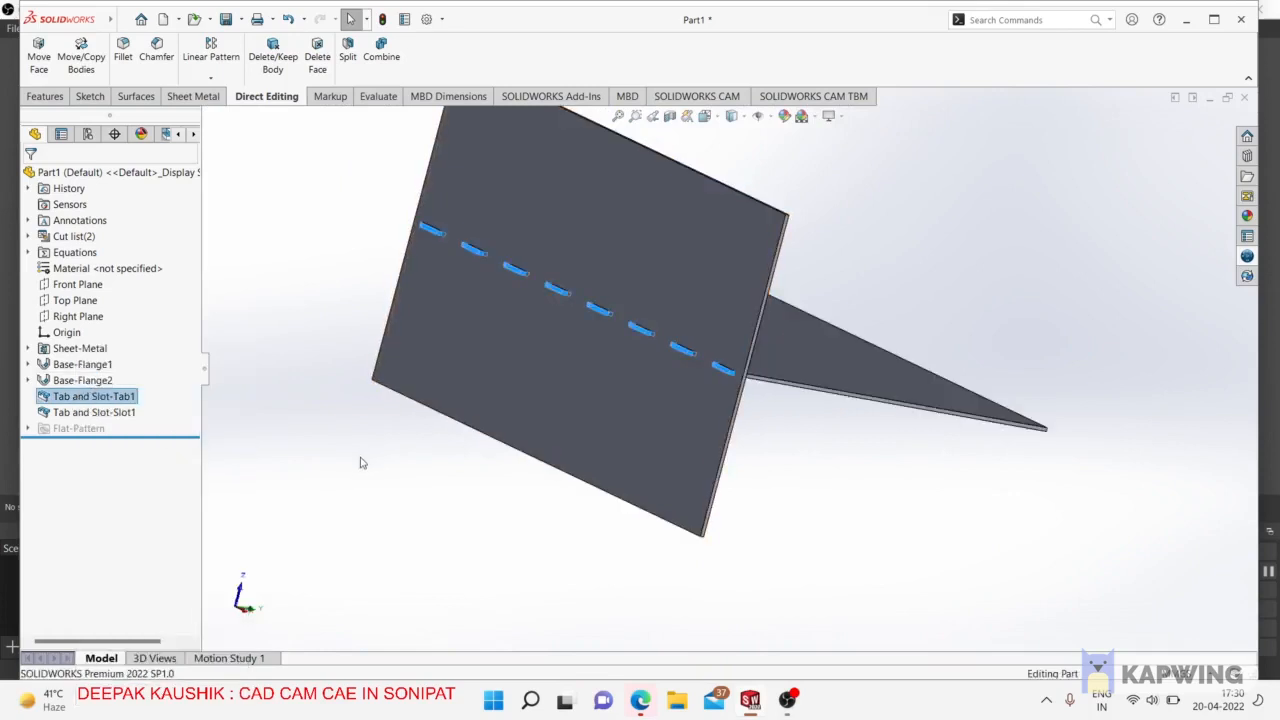
pyautogui.moveTo(362, 461); pyautogui.dragTo(335, 464, button='middle')
pyautogui.click(335, 464)
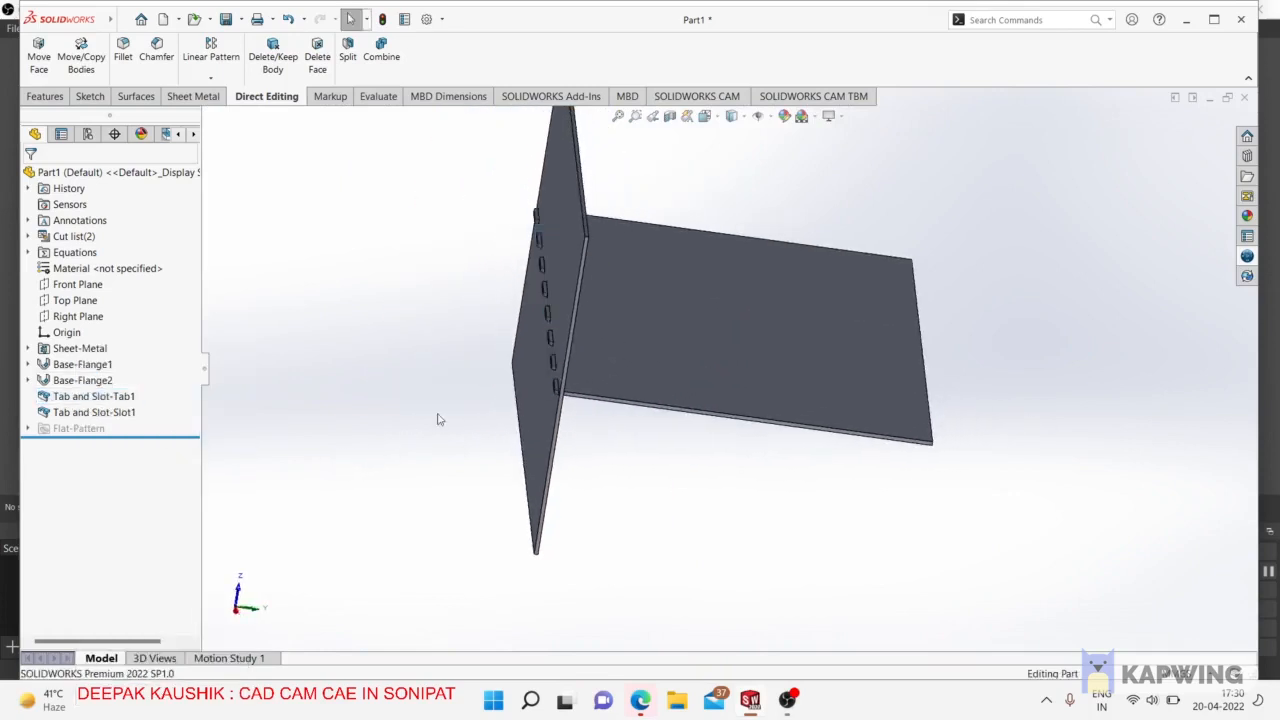
# Hide the vertical slotted plate and inspect the rounded tabs along the horizontal plate's edge.
pyautogui.rightClick(569, 243)
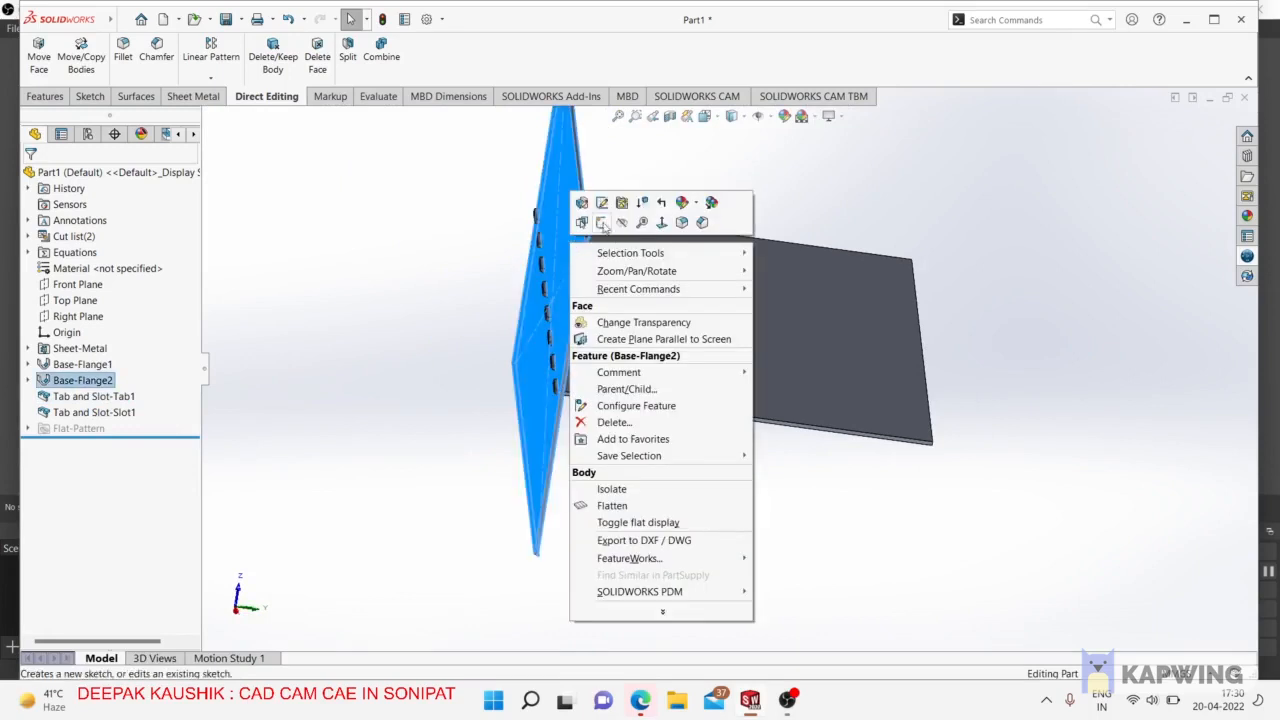
pyautogui.click(621, 222)
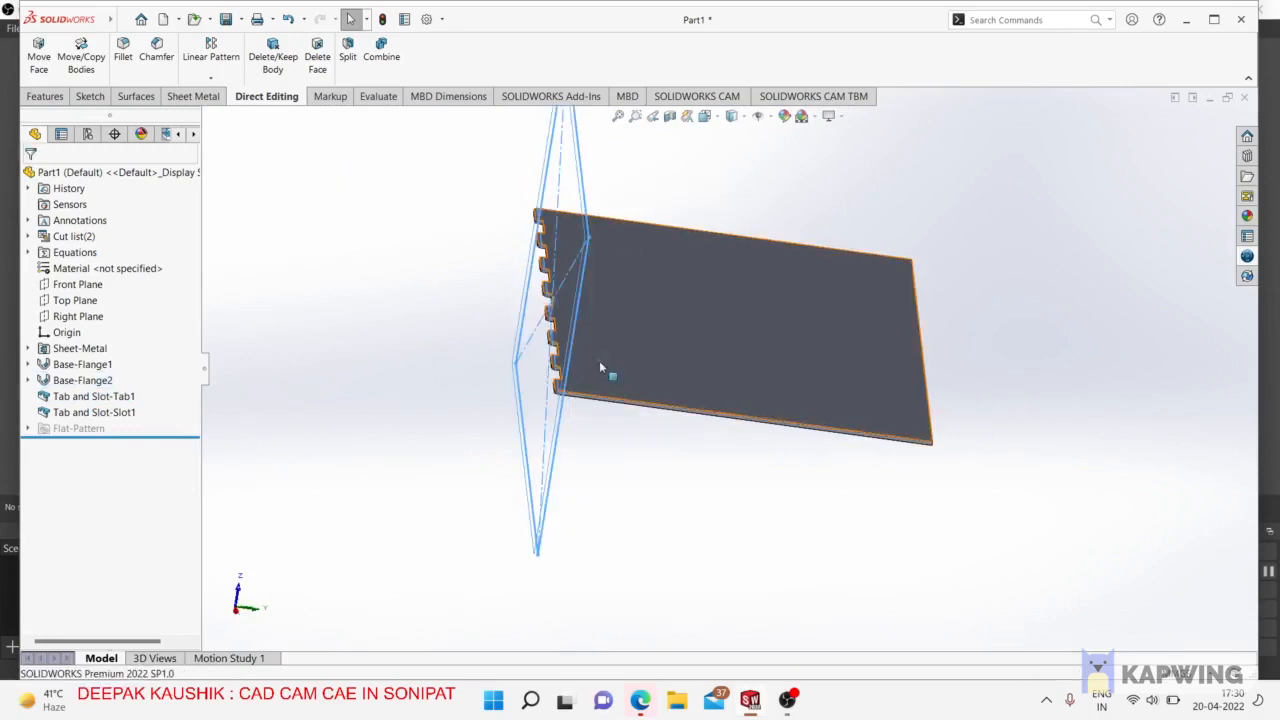
pyautogui.moveTo(497, 218); pyautogui.dragTo(478, 292, button='middle')
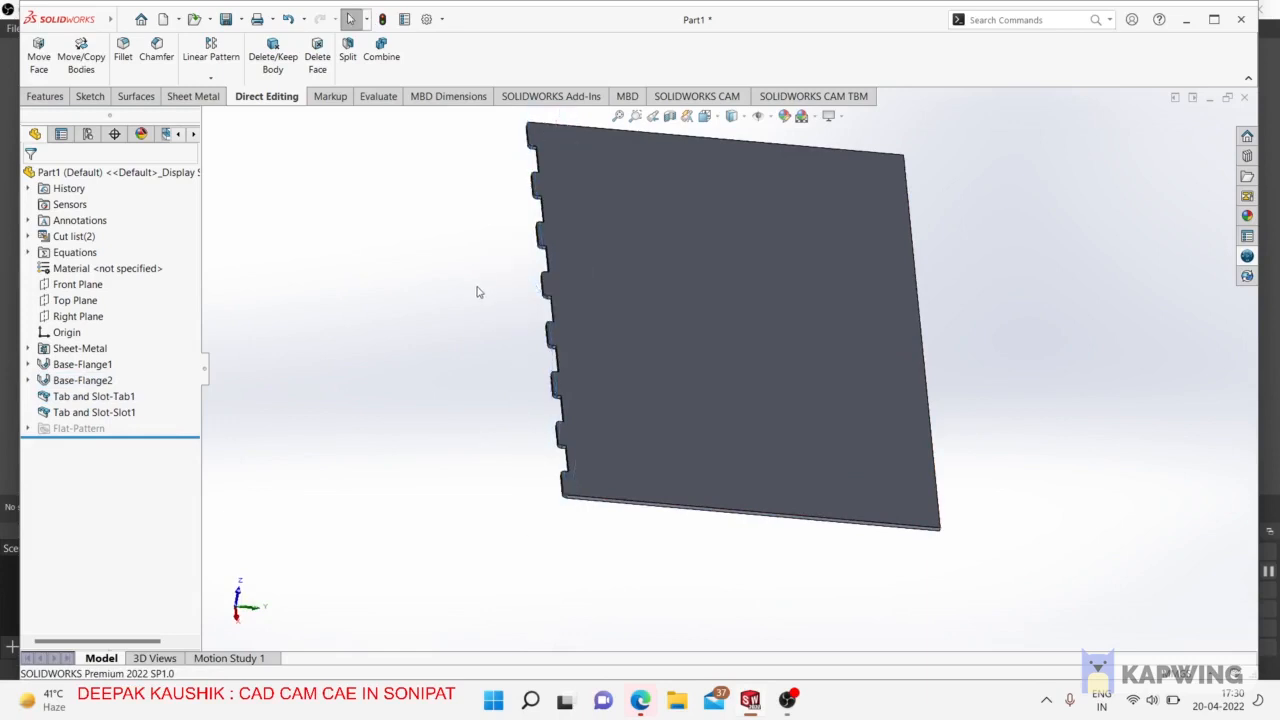
pyautogui.moveTo(476, 242); pyautogui.dragTo(466, 311, button='middle')
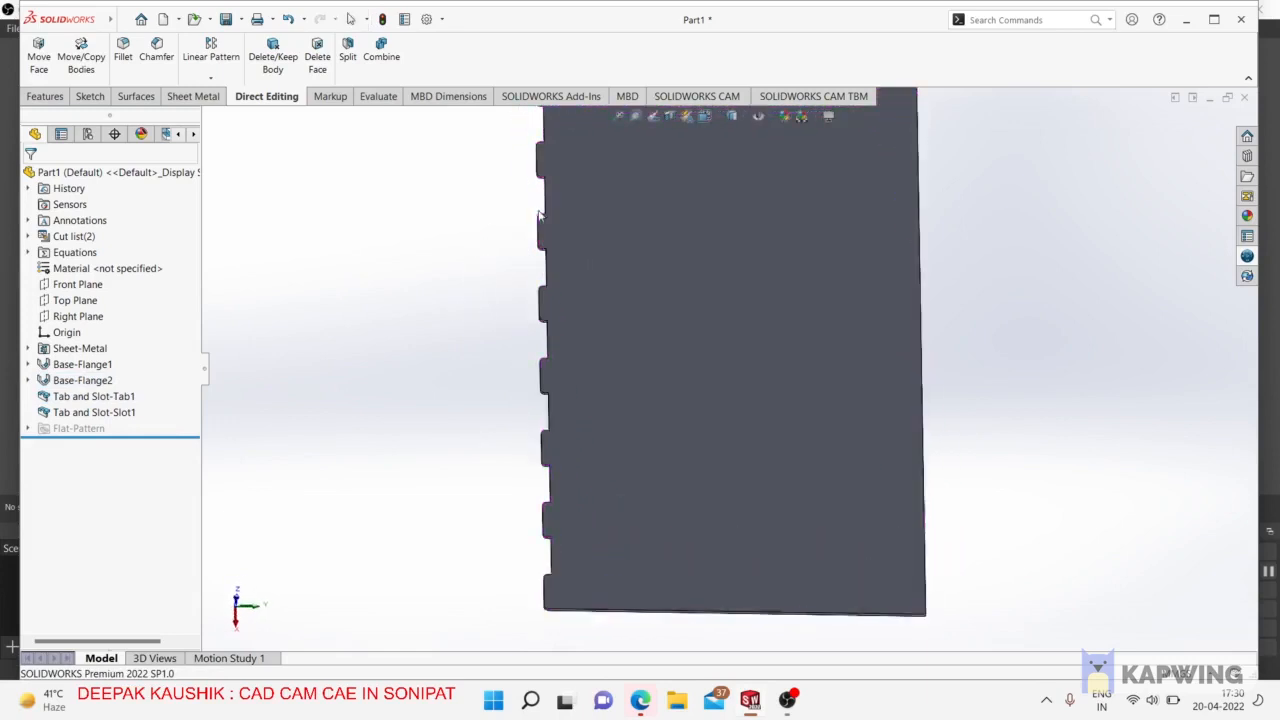
pyautogui.scroll(-5, 538, 190)
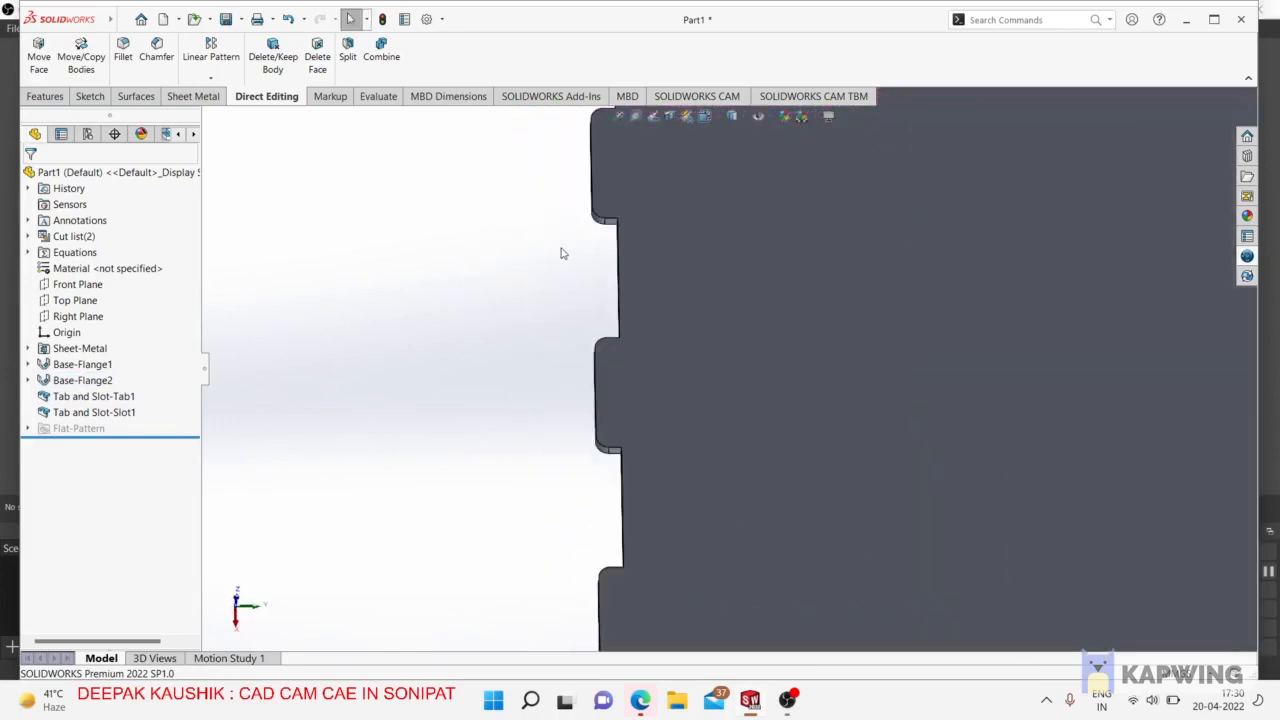
pyautogui.scroll(3, 553, 260)
pyautogui.moveTo(517, 272); pyautogui.dragTo(528, 276, button='middle')
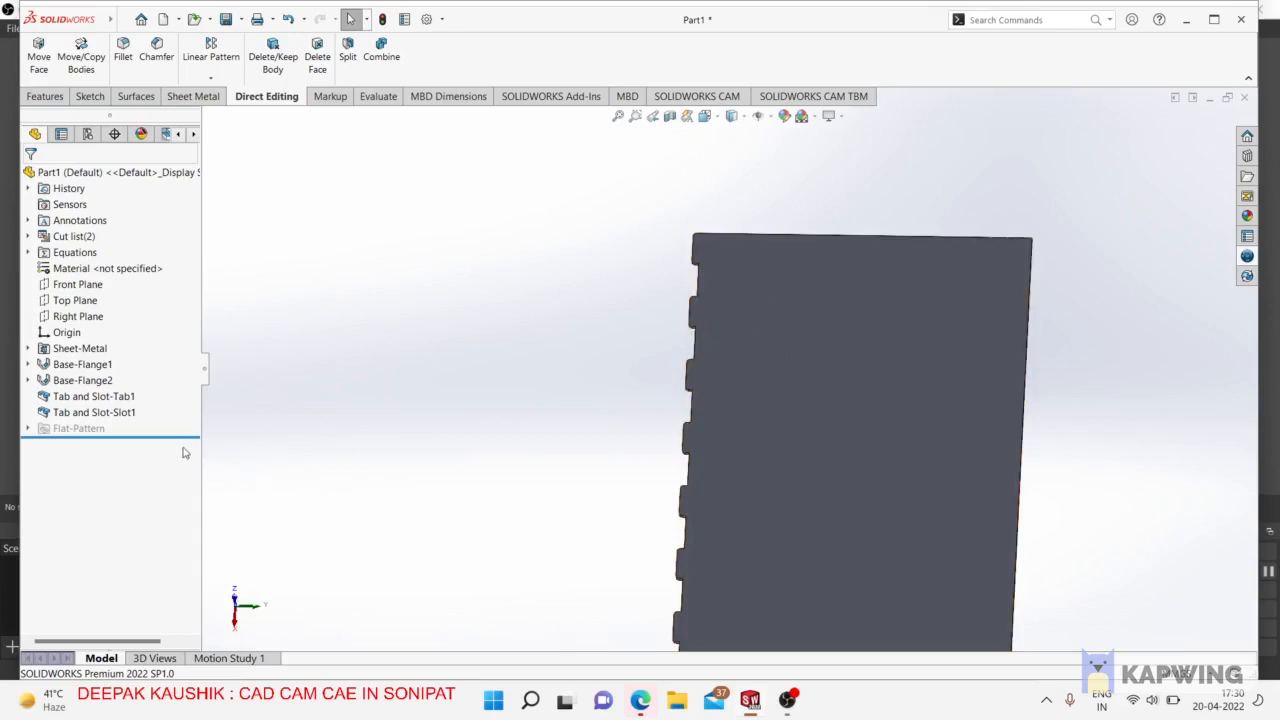
# Show the vertical slotted plate again and try to edit the Tab and Slot-Slot1 feature.
pyautogui.rightClick(95, 418)
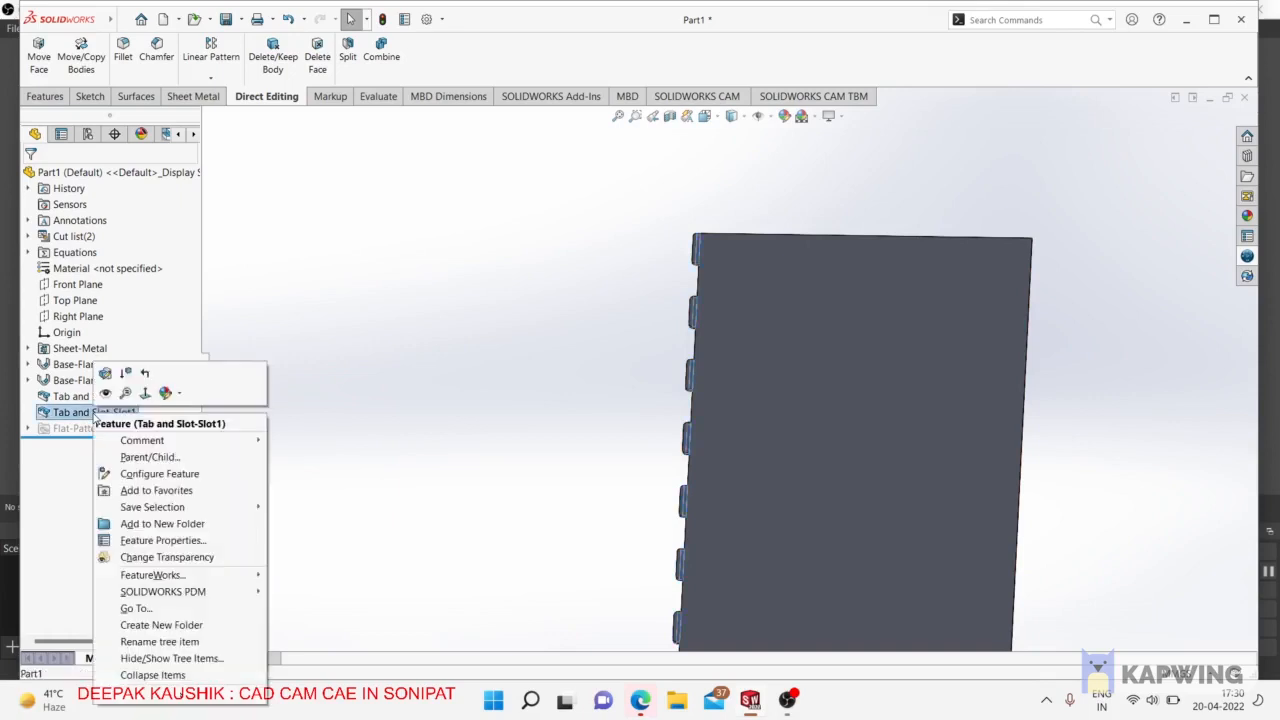
pyautogui.press('Escape')
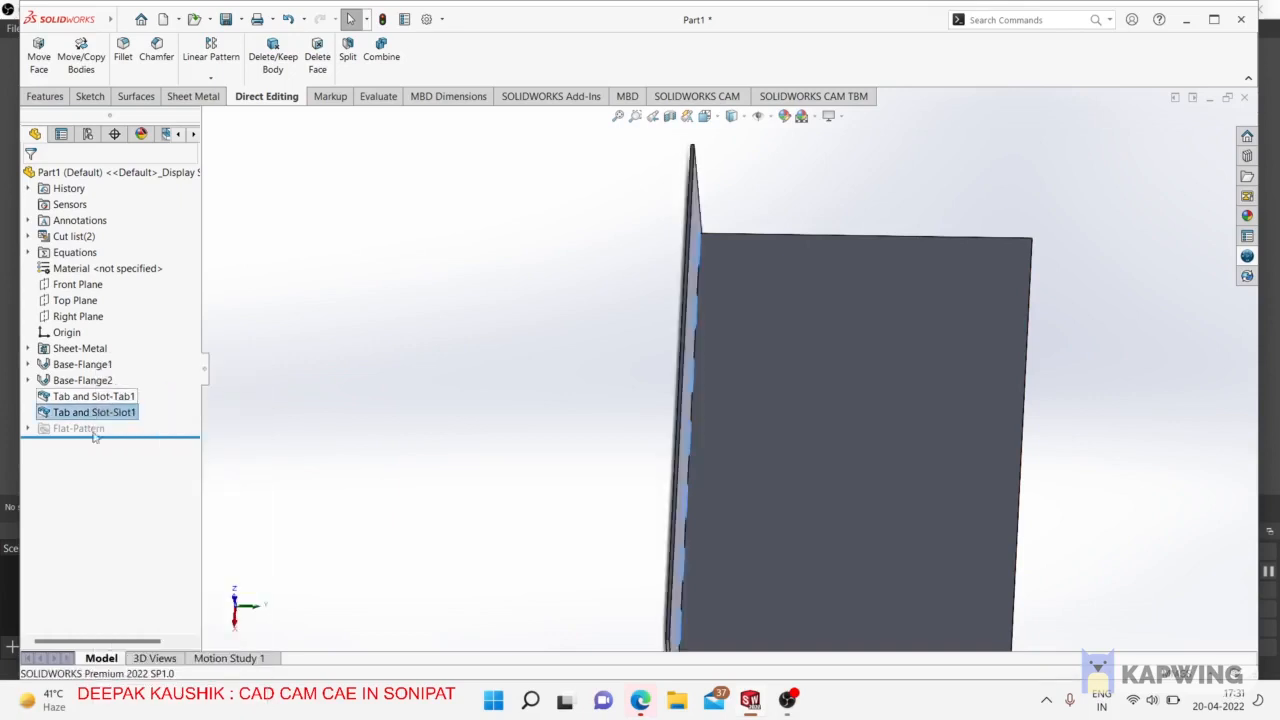
pyautogui.rightClick(57, 420)
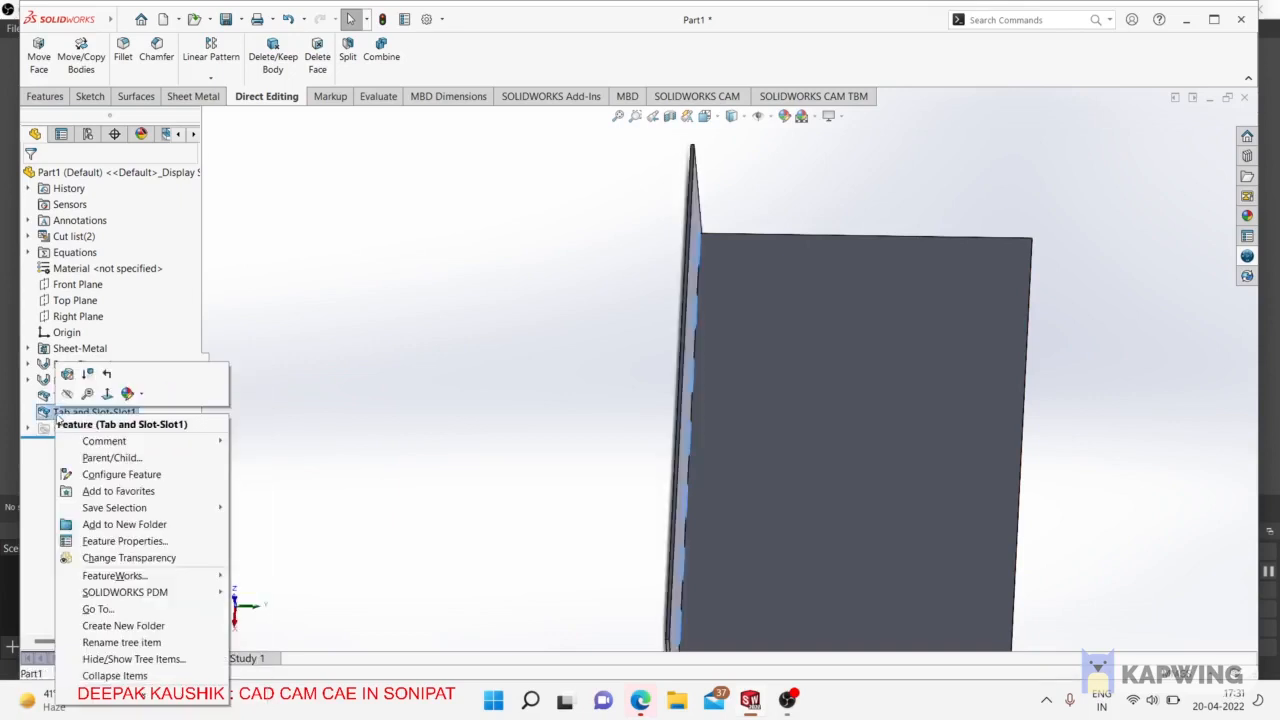
pyautogui.click(68, 380)
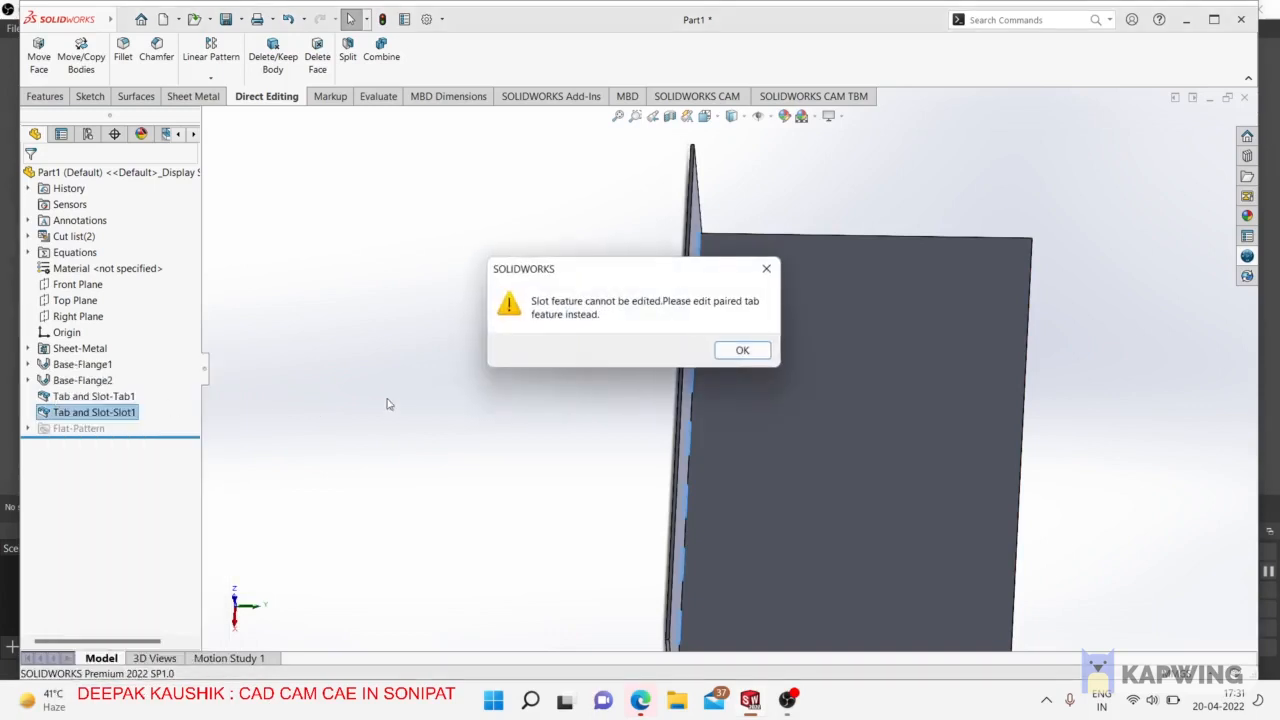
pyautogui.click(741, 351)
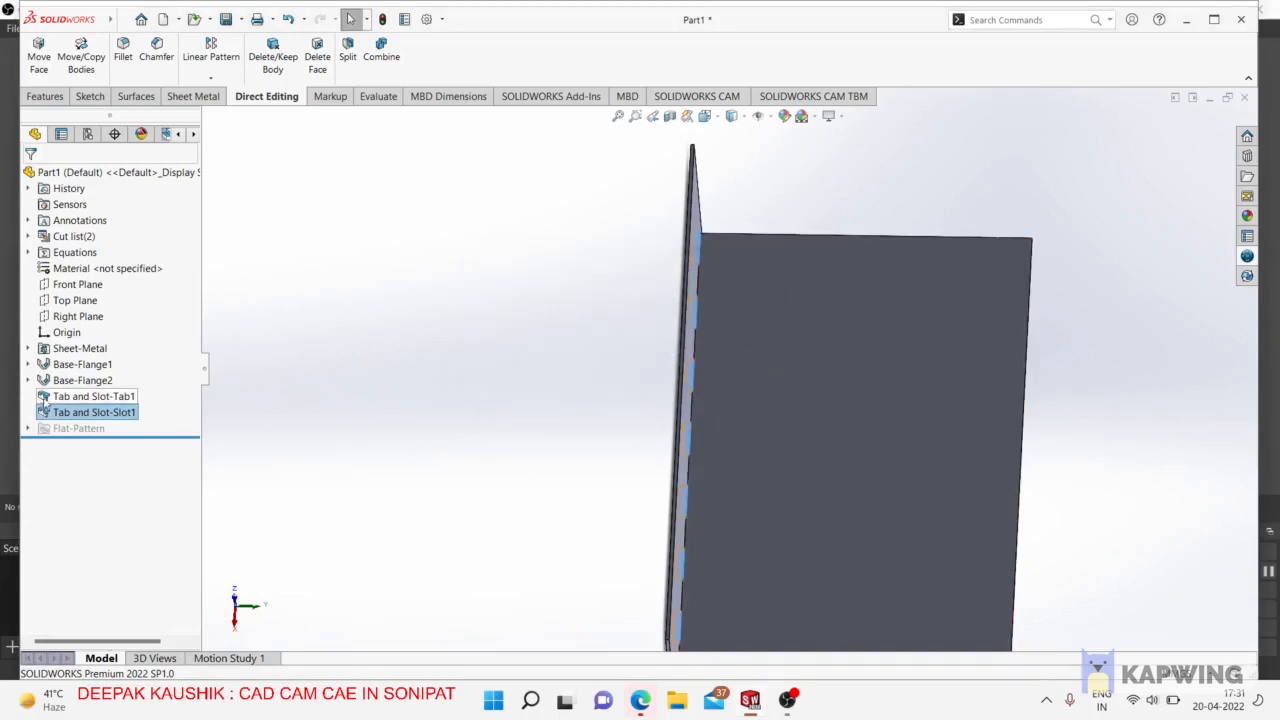
# Highlight Base-Flange2 and the Tab and Slot-Tab1 and Tab and Slot-Slot1 features to identify their geometry on the plates.
pyautogui.click(70, 380)
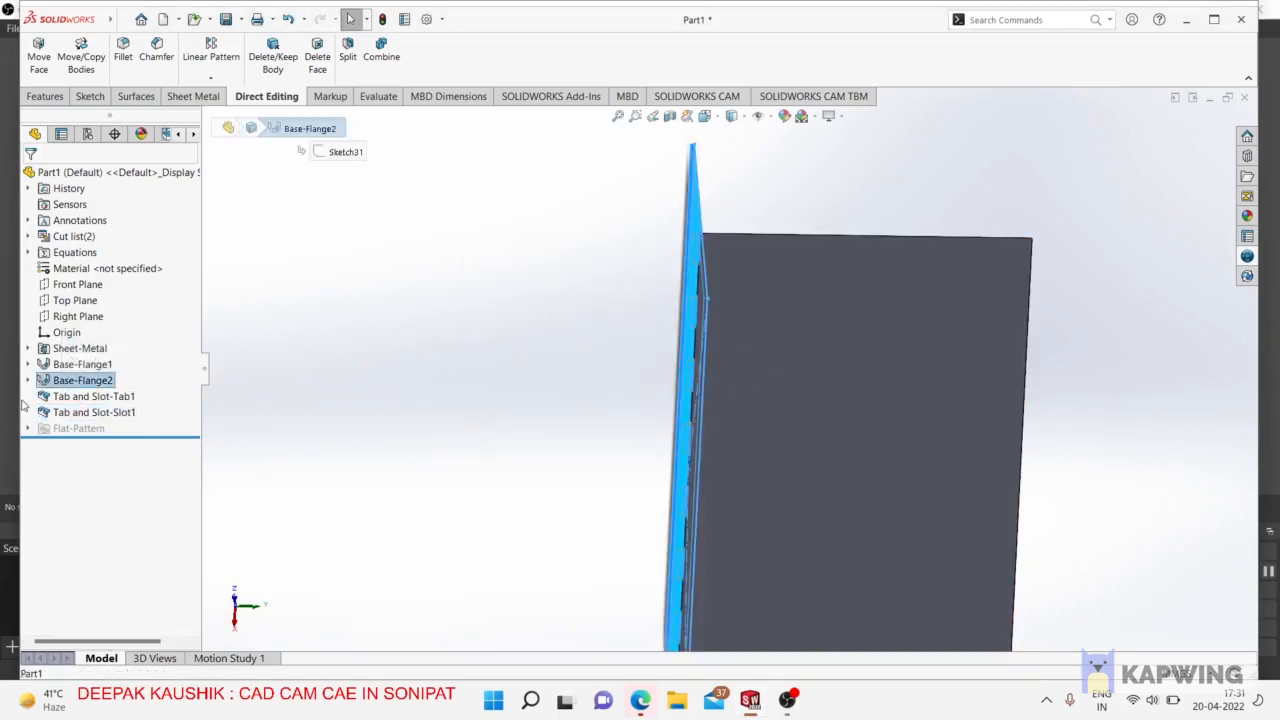
pyautogui.click(45, 397)
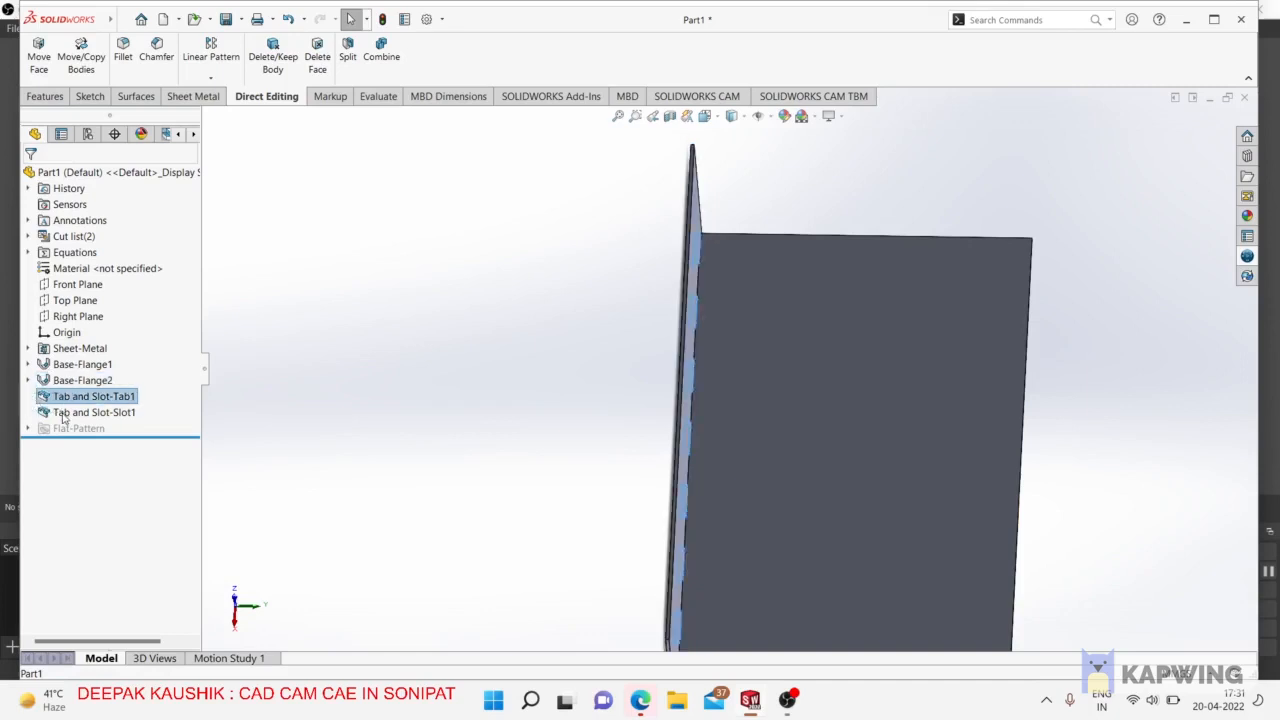
pyautogui.keyDown('ctrl'); pyautogui.click(64, 410); pyautogui.keyUp('ctrl')
pyautogui.rightClick(63, 404)
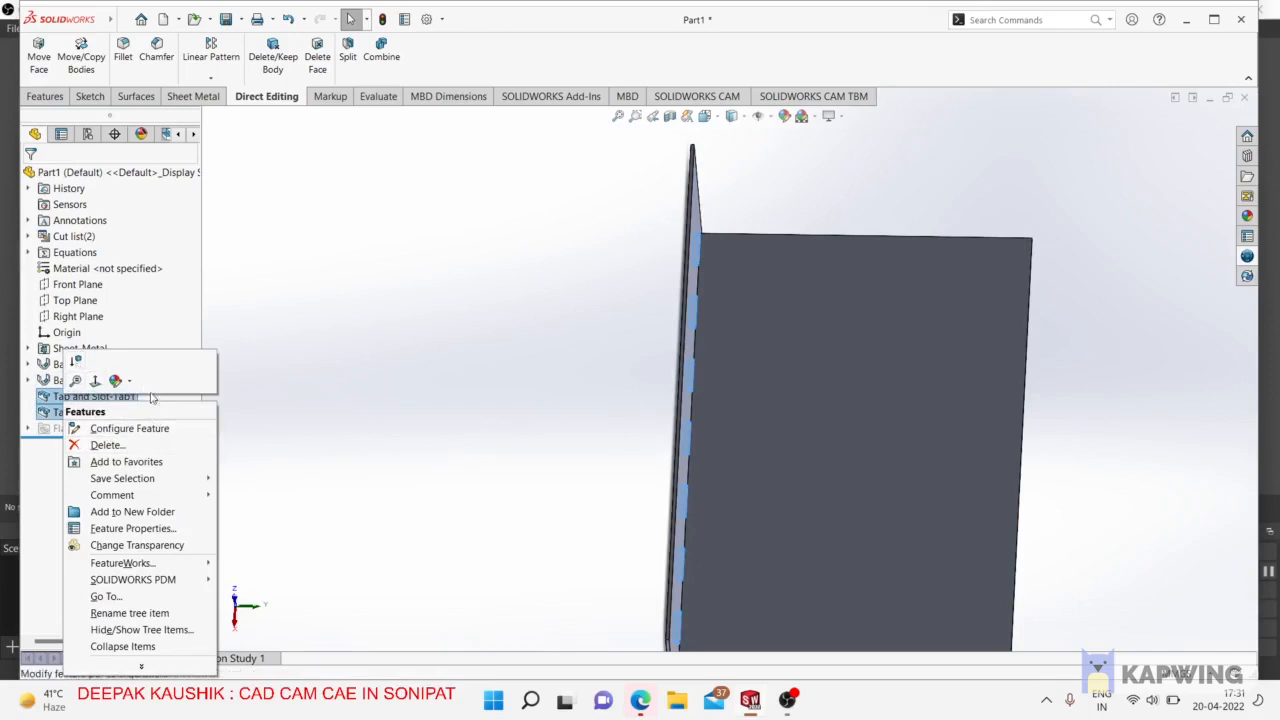
pyautogui.click(381, 463)
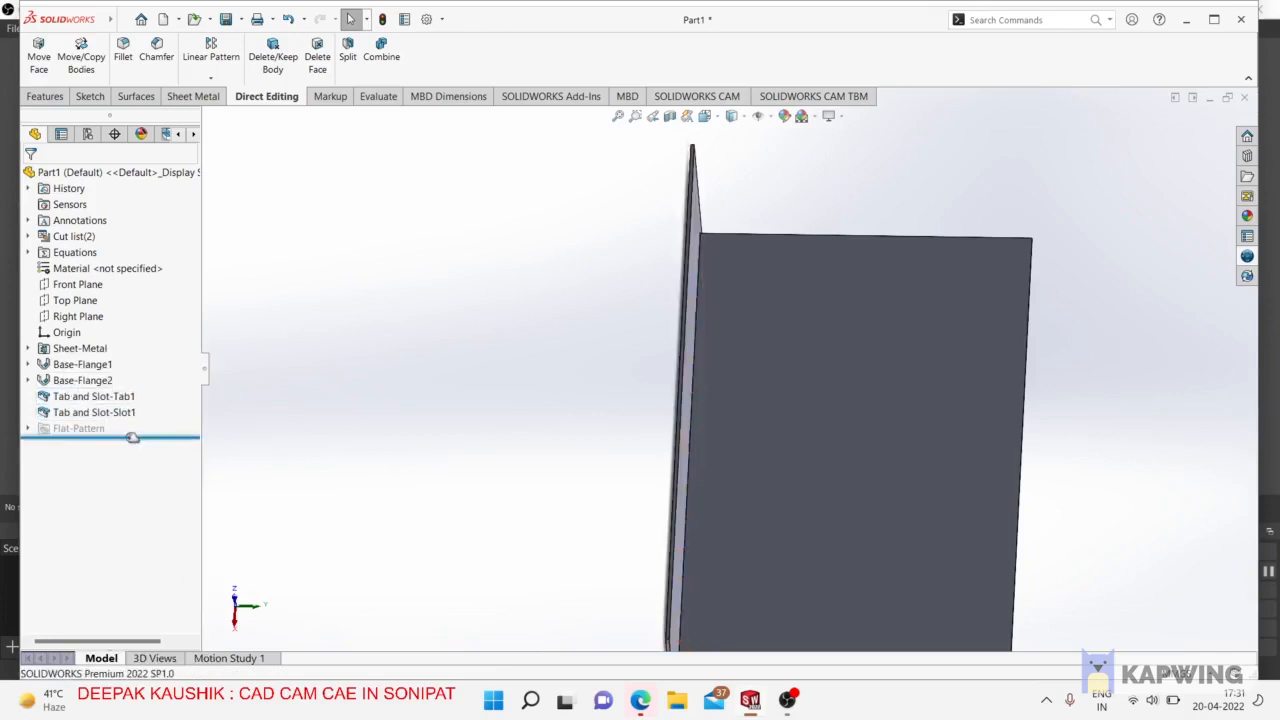
pyautogui.moveTo(132, 428)
pyautogui.mouseDown()
pyautogui.moveTo(134, 396)
pyautogui.moveTo(137, 437)
pyautogui.mouseUp()
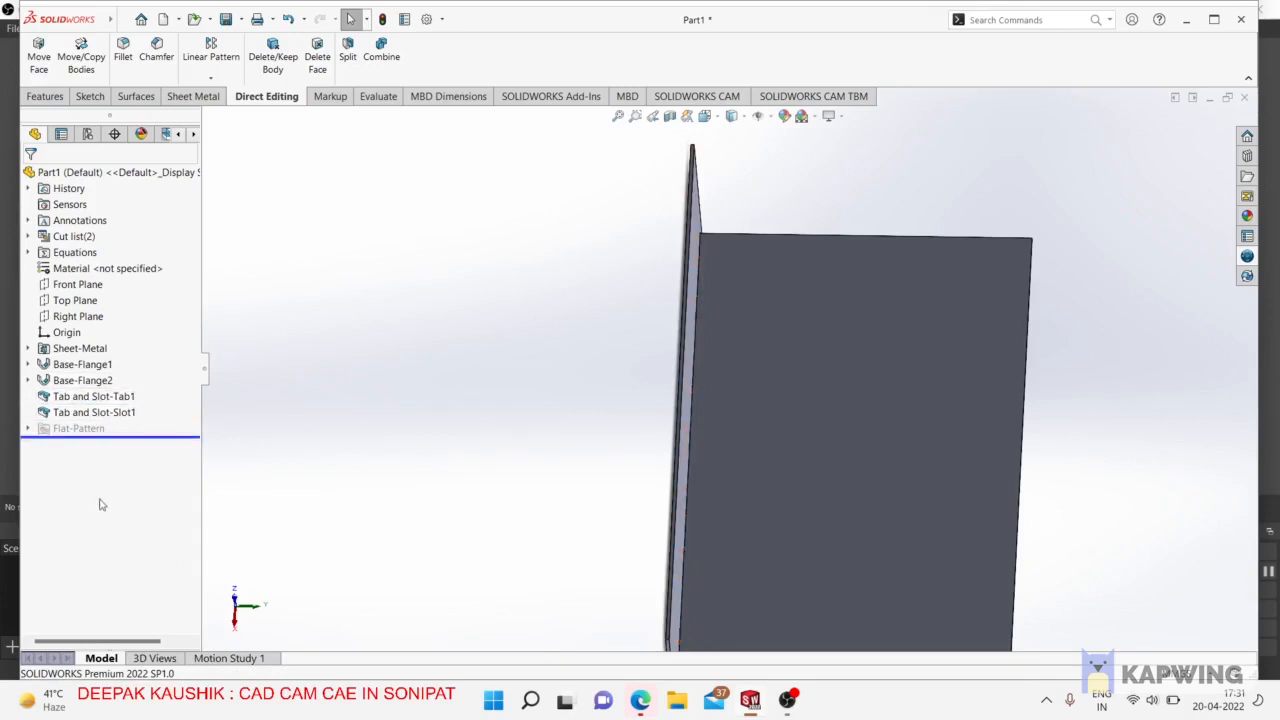
# Delete the Tab and Slot-Tab1 feature together with its dependent Tab and Slot-Slot1 feature.
pyautogui.moveTo(414, 294); pyautogui.dragTo(426, 243, button='middle')
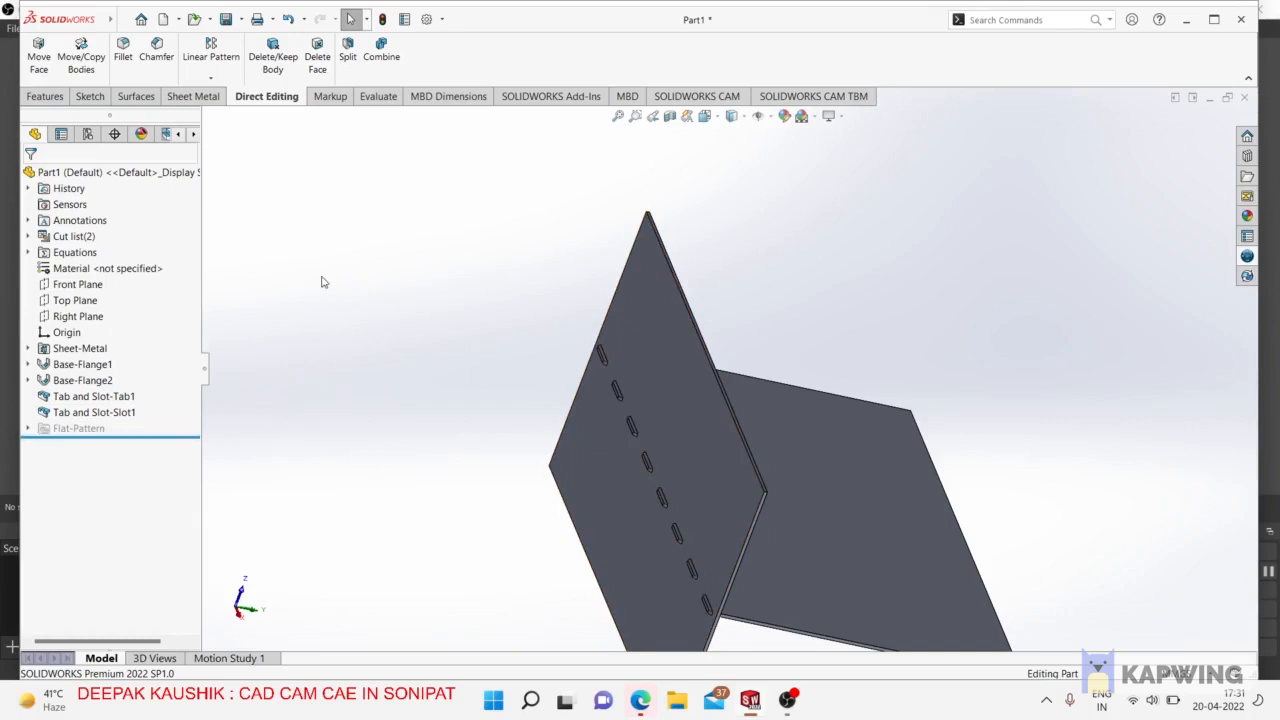
pyautogui.scroll(-2, 322, 282)
pyautogui.scroll(3, 322, 281)
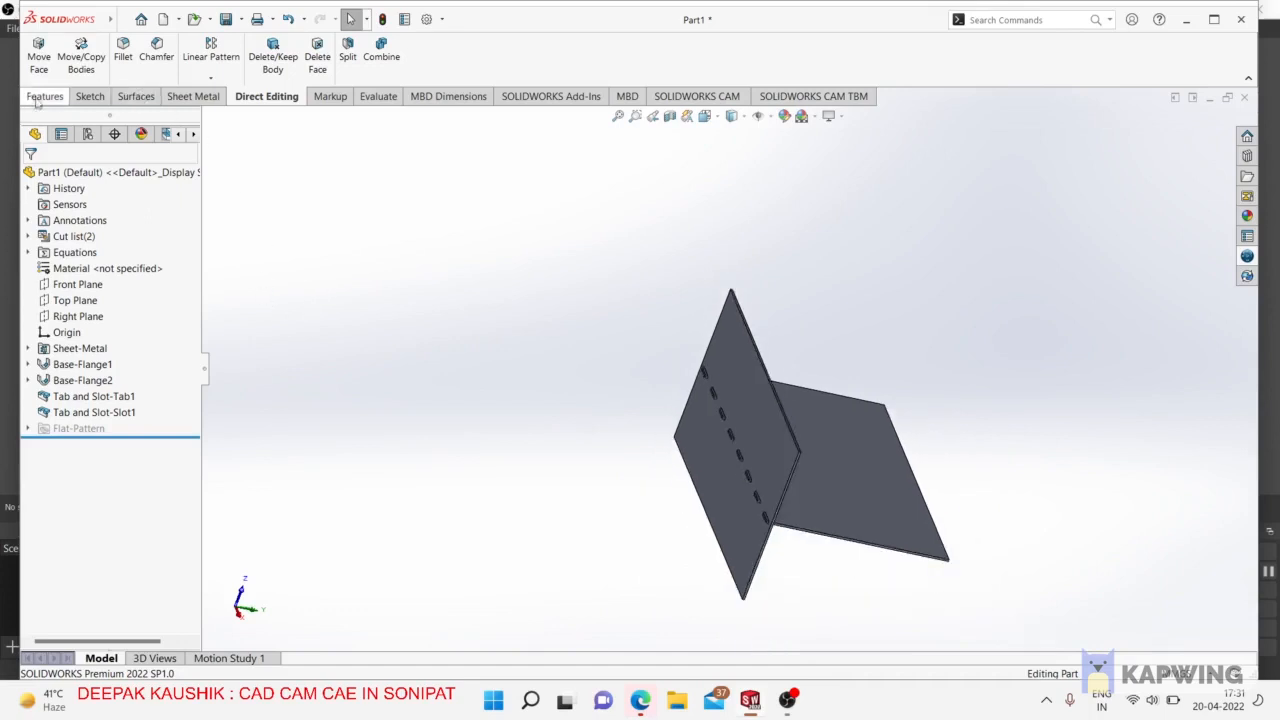
pyautogui.click(188, 99)
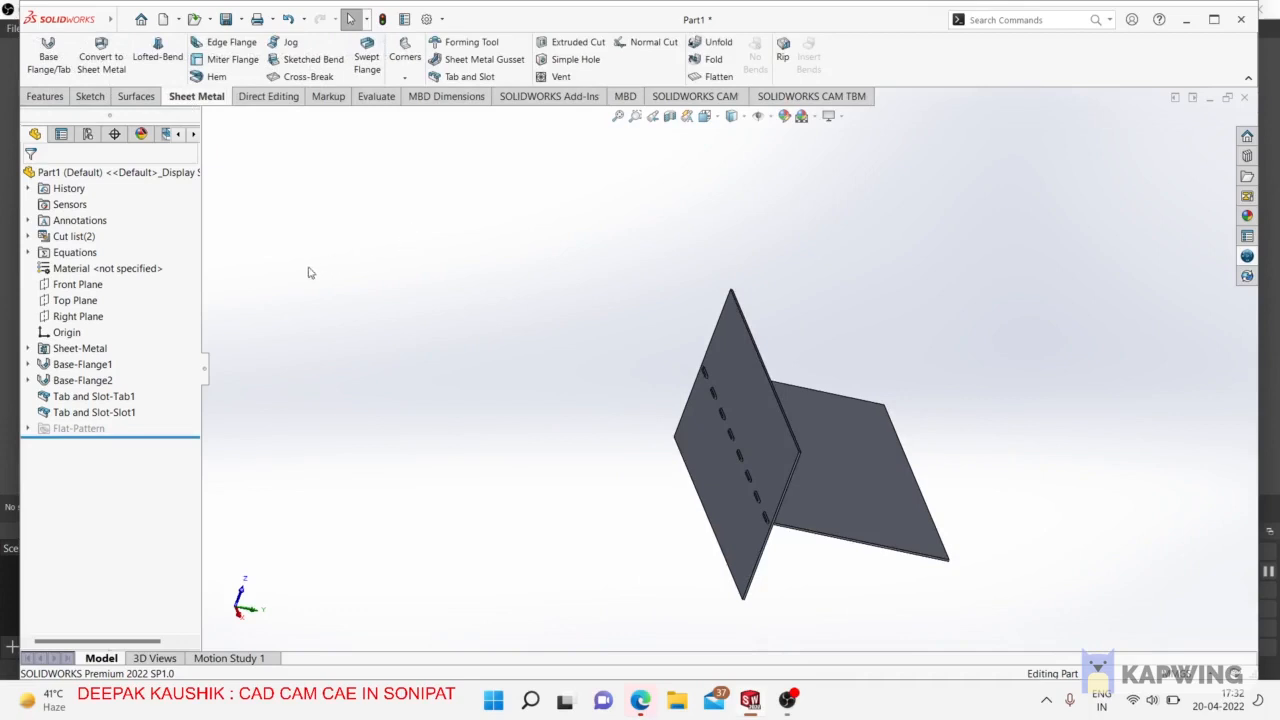
pyautogui.click(115, 412)
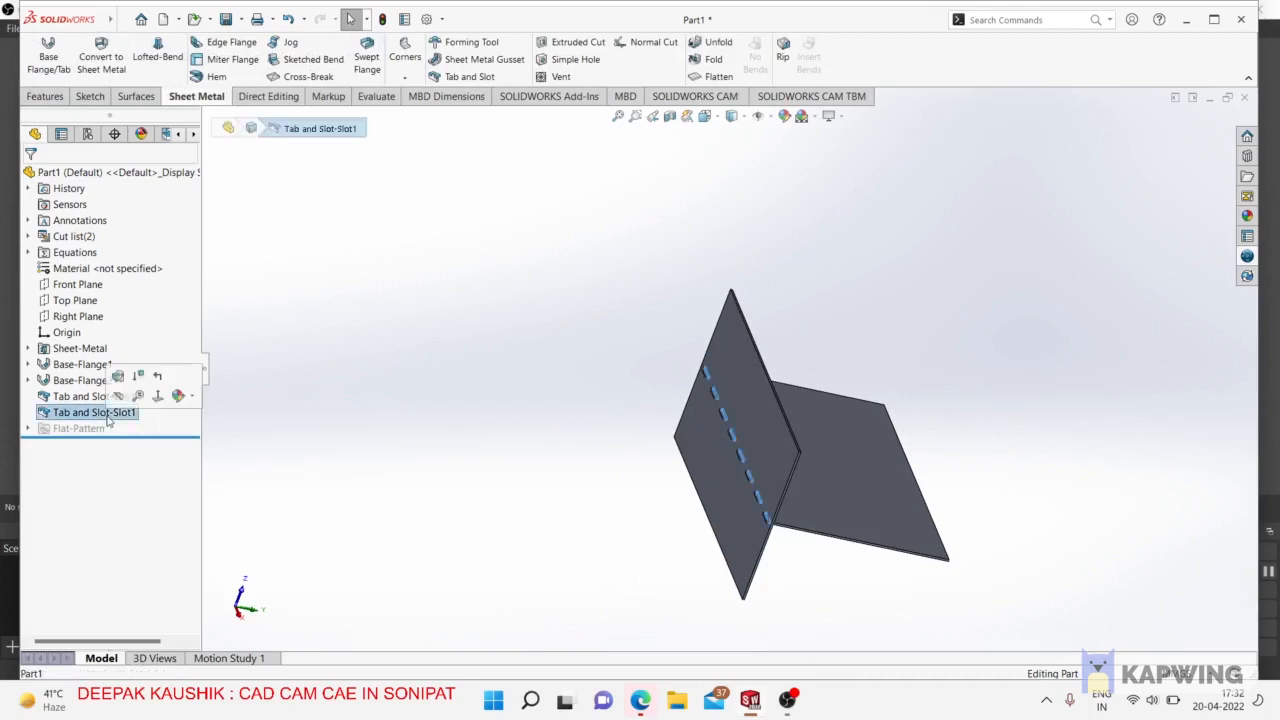
pyautogui.press('Delete')
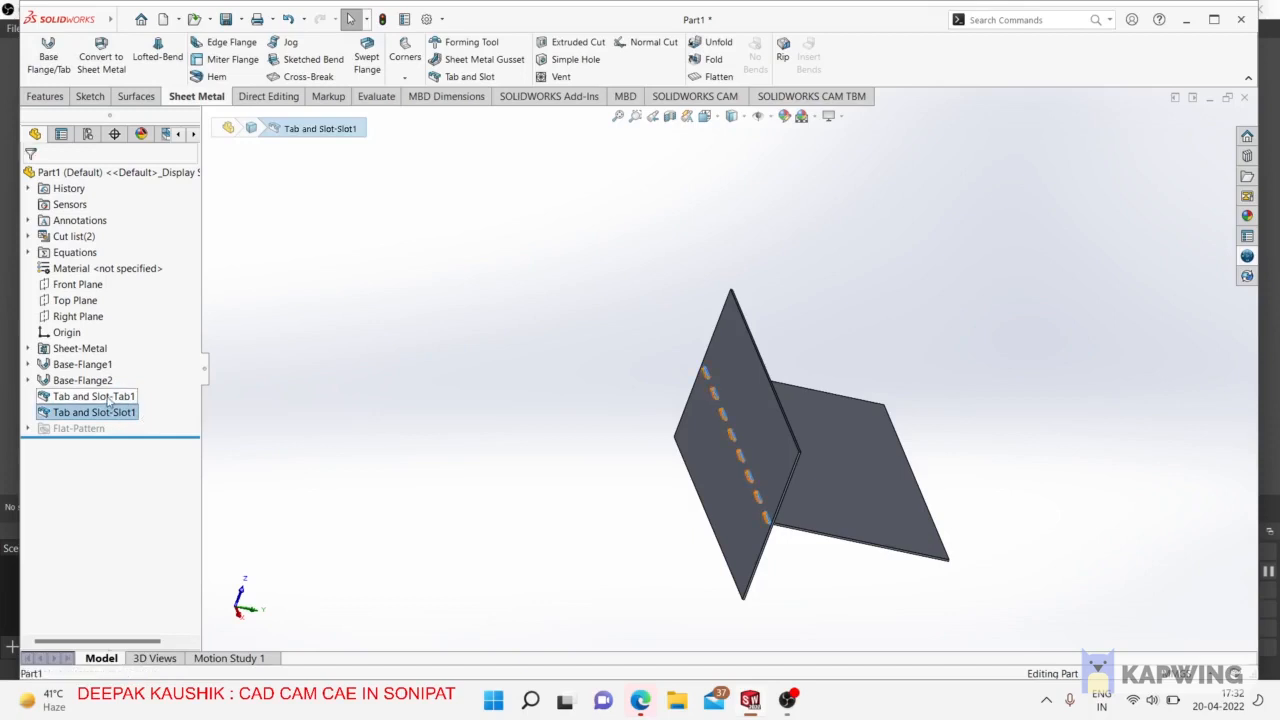
pyautogui.click(108, 397)
pyautogui.press('Delete')
pyautogui.click(247, 68)
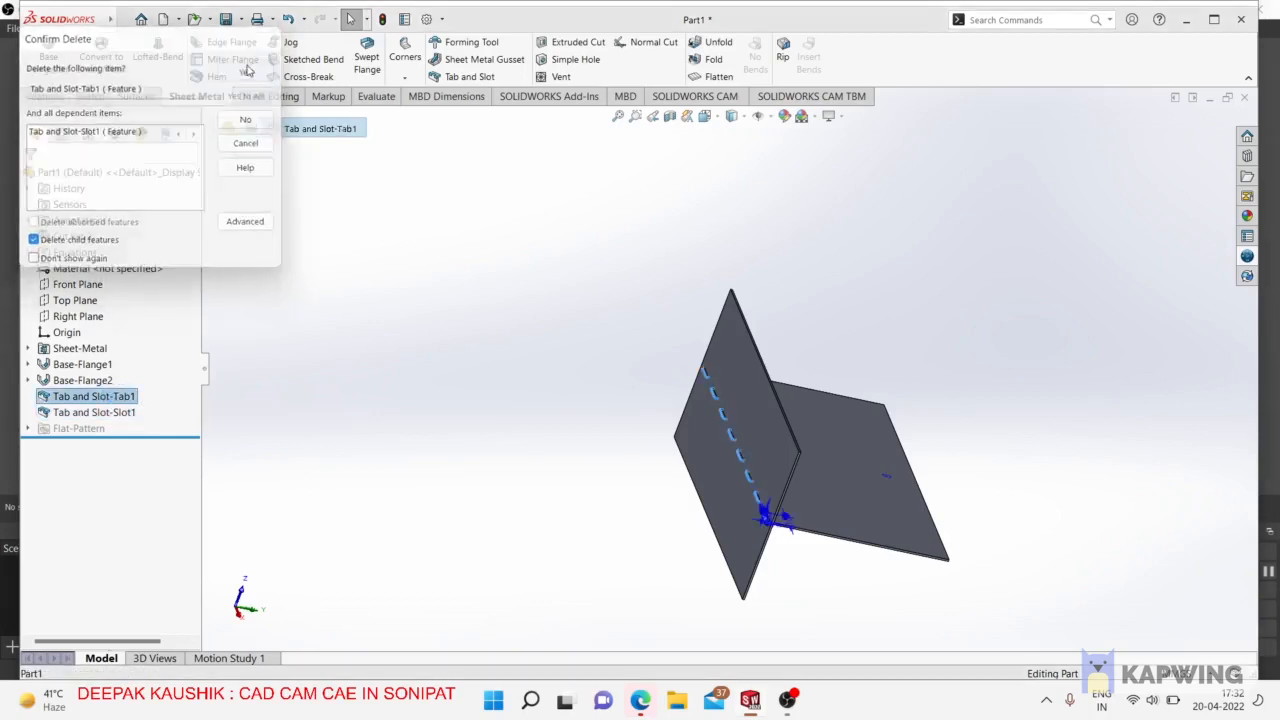